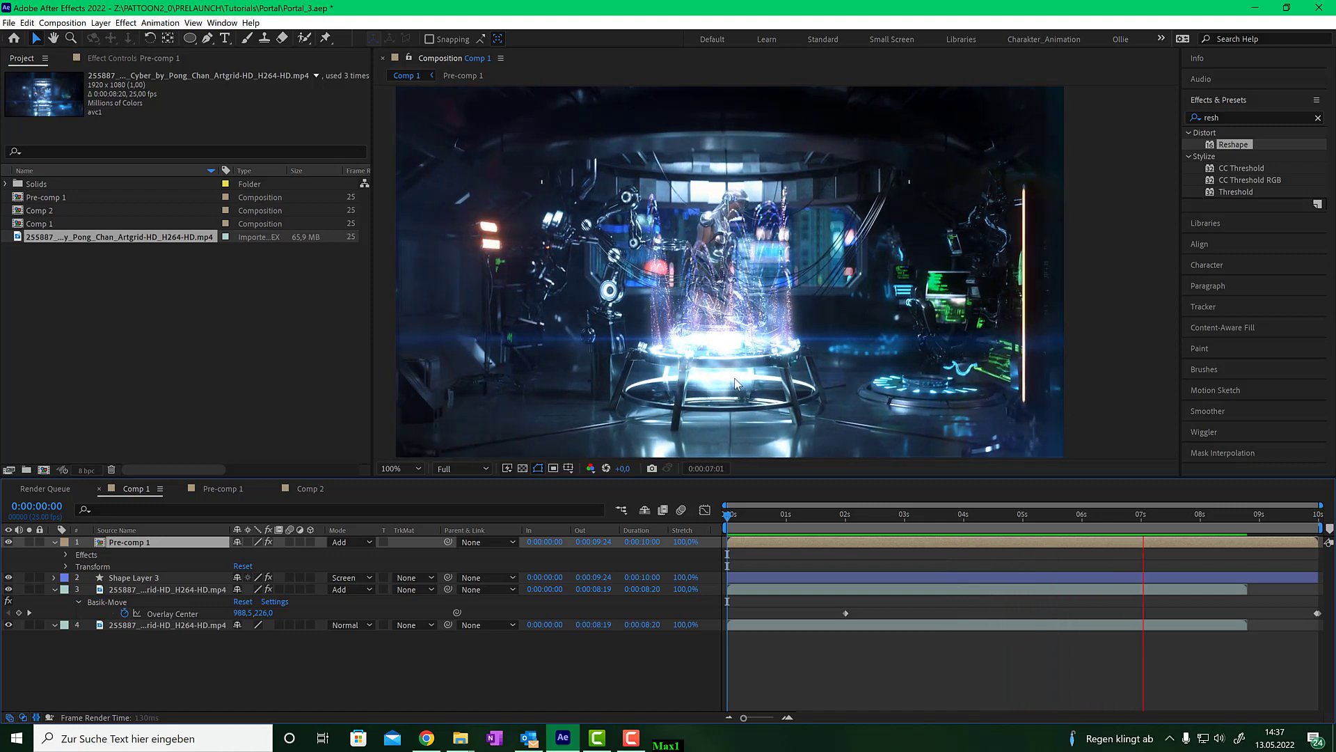
- Preview the existing portal composition by playing and scrubbing through its timeline
key(space)
drag(1153, 516, 876, 515)
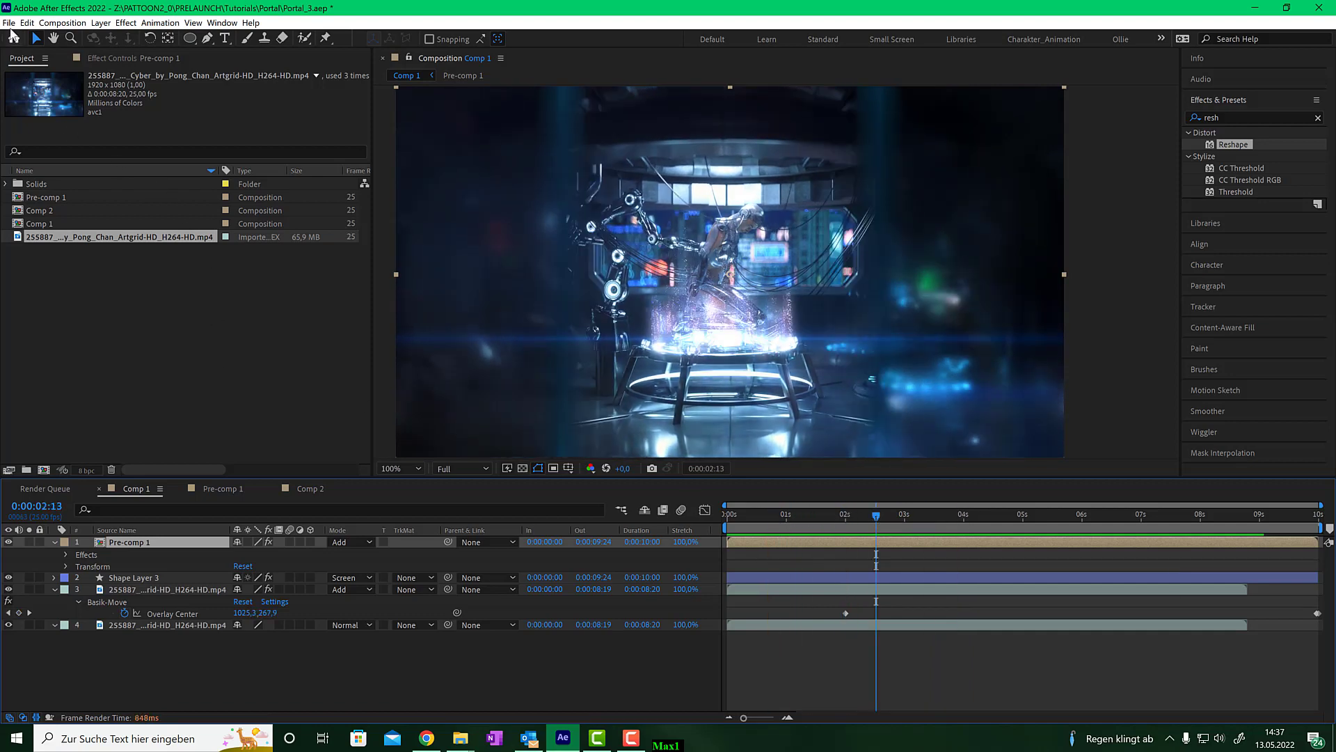
- Create a new HDTV 1080 25 composition, 1920 x 1080 px, lasting 10 seconds
click(62, 23)
click(63, 39)
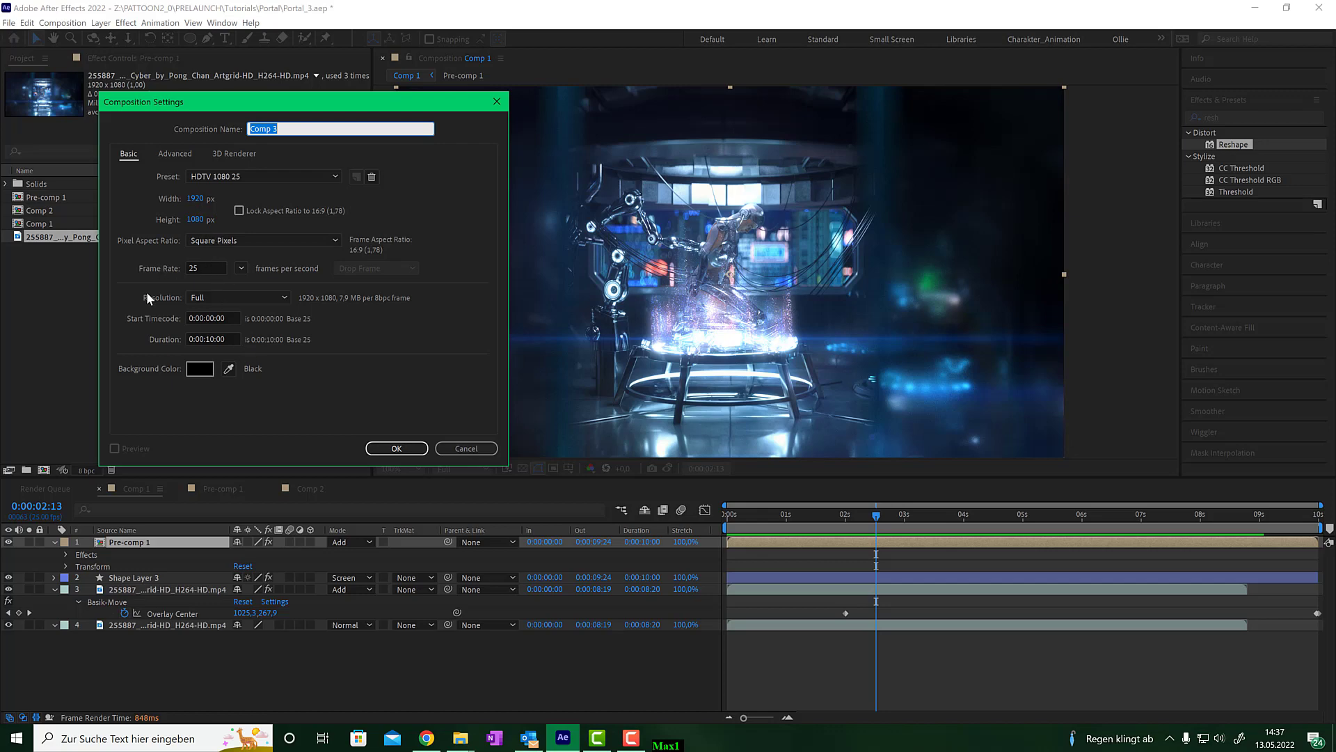
click(413, 443)
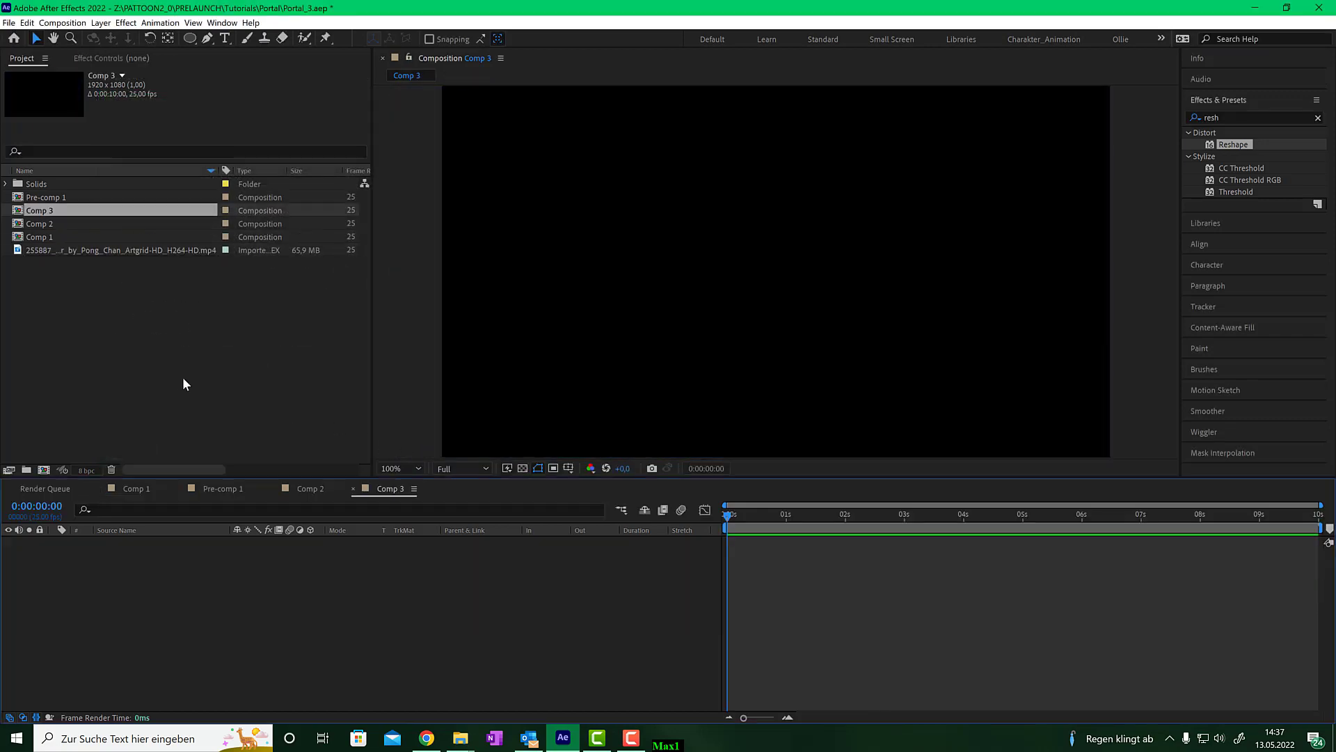
- Add the cyborg video footage as a layer of the new composition
drag(102, 252, 137, 566)
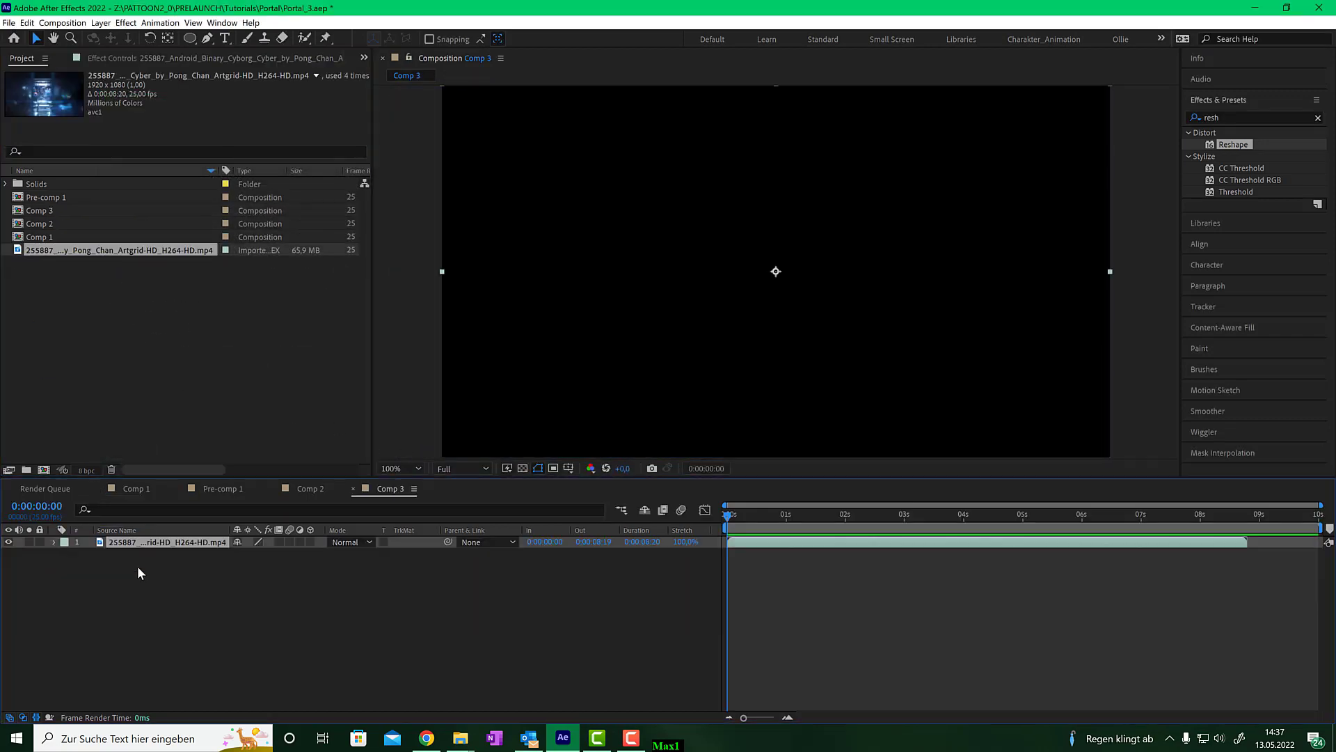
drag(763, 517, 1012, 514)
scroll(778, 355, up, 4)
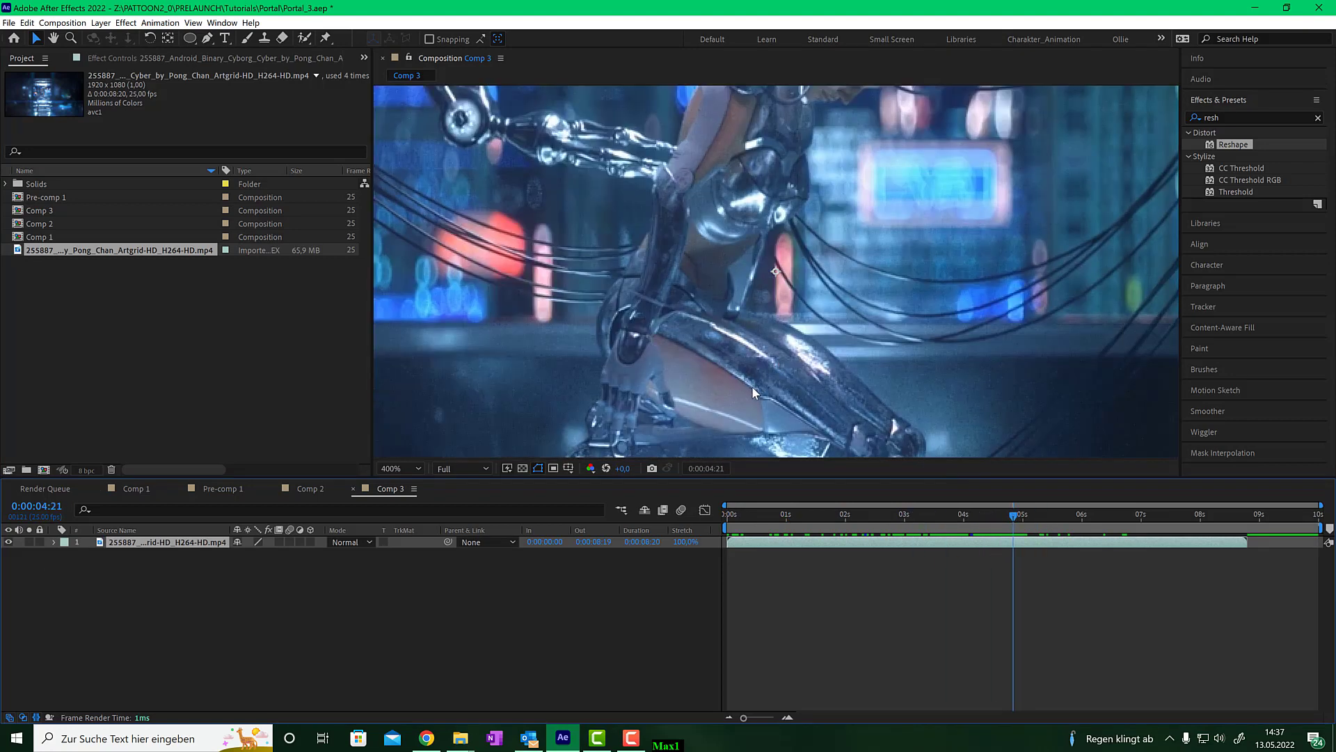
scroll(752, 386, down, 2)
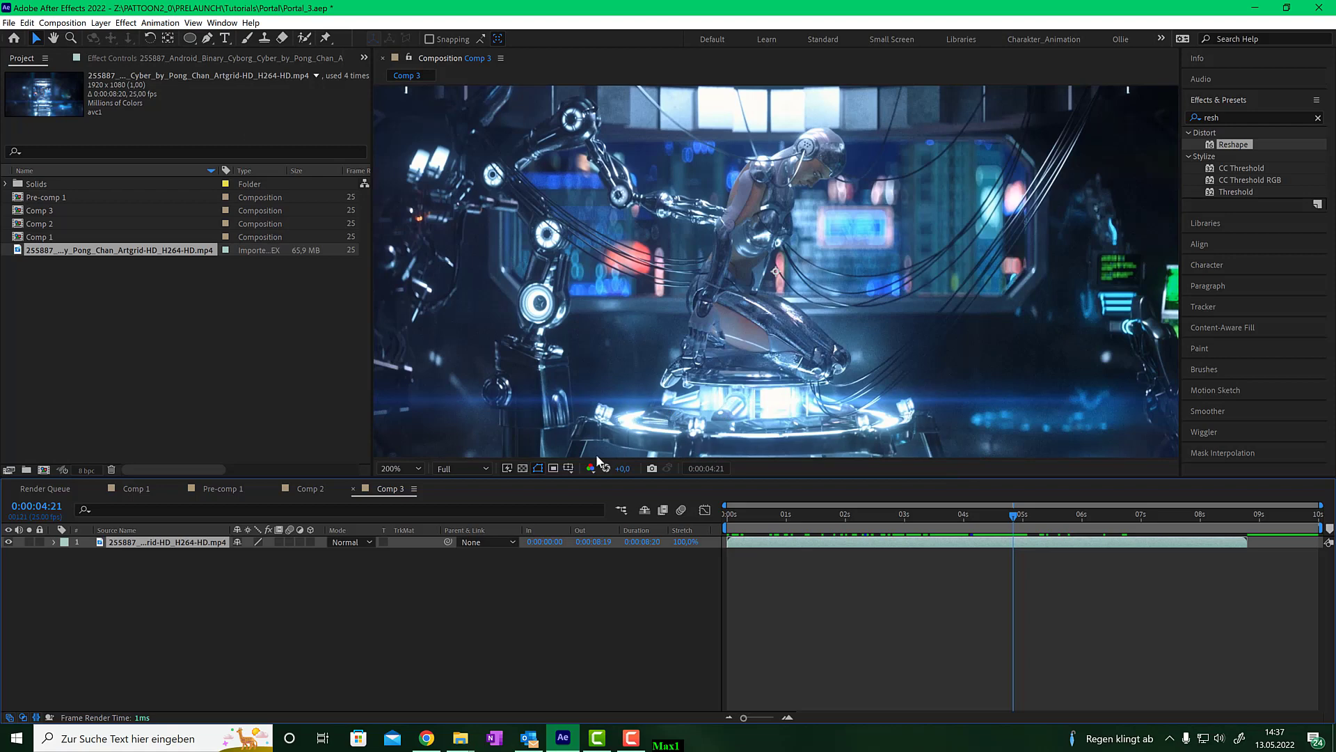
- Draw an ellipse shape with a 5 px white stroke around the glowing platform beneath the cyborg
click(348, 621)
click(191, 38)
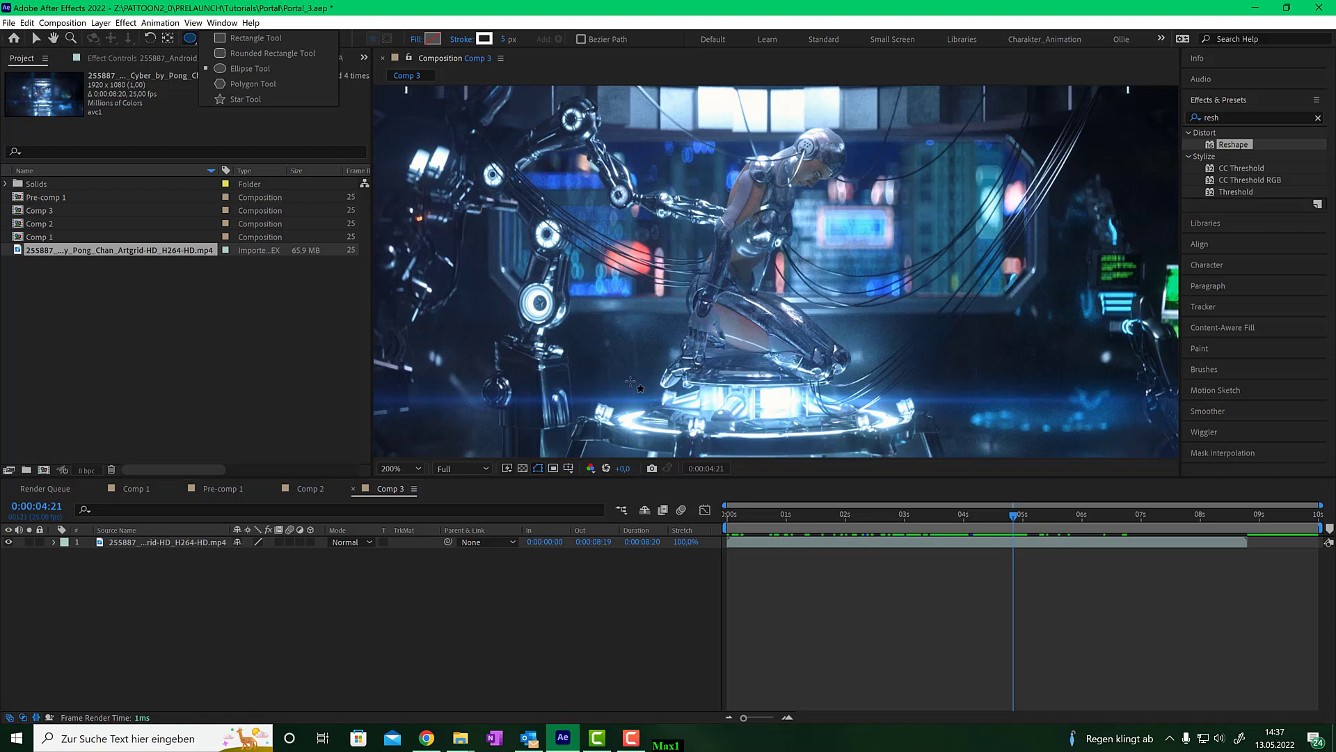
drag(622, 382, 898, 415)
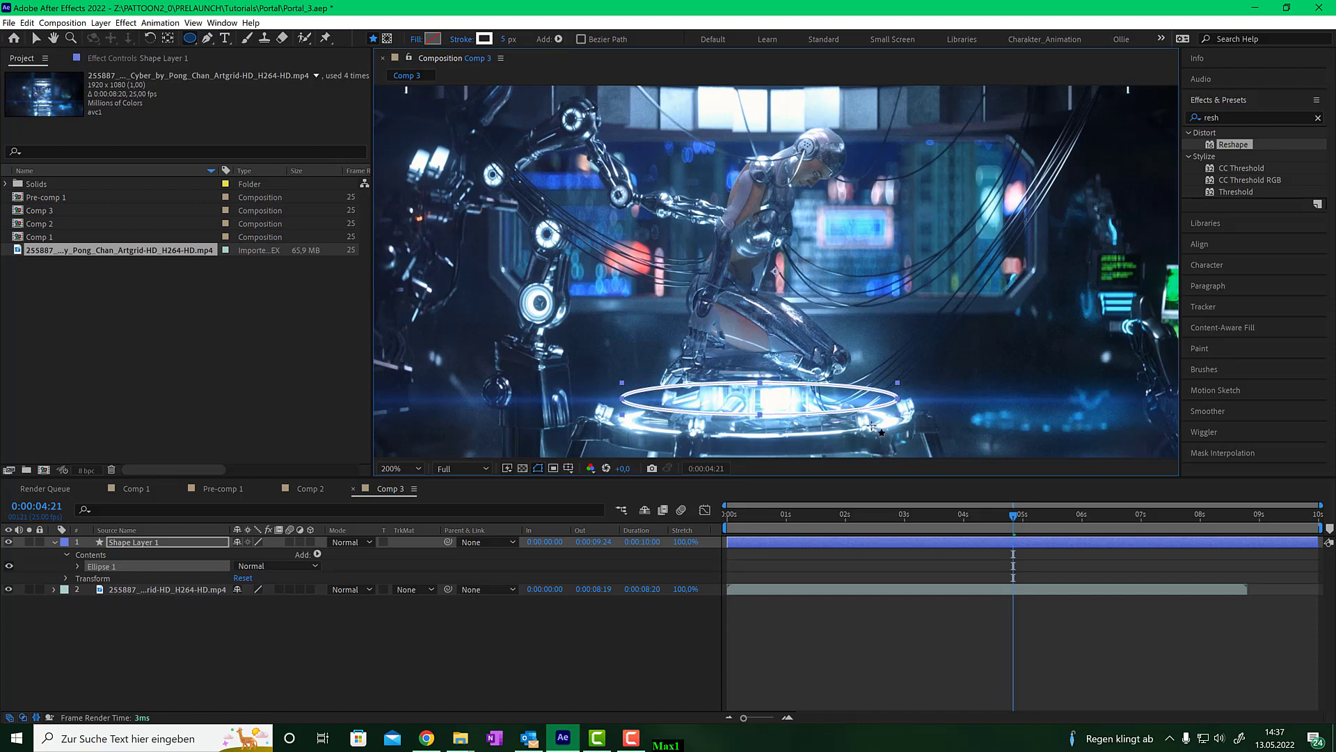
- Move the ellipse slightly down so it sits on the platform ring
click(37, 38)
drag(717, 413, 718, 434)
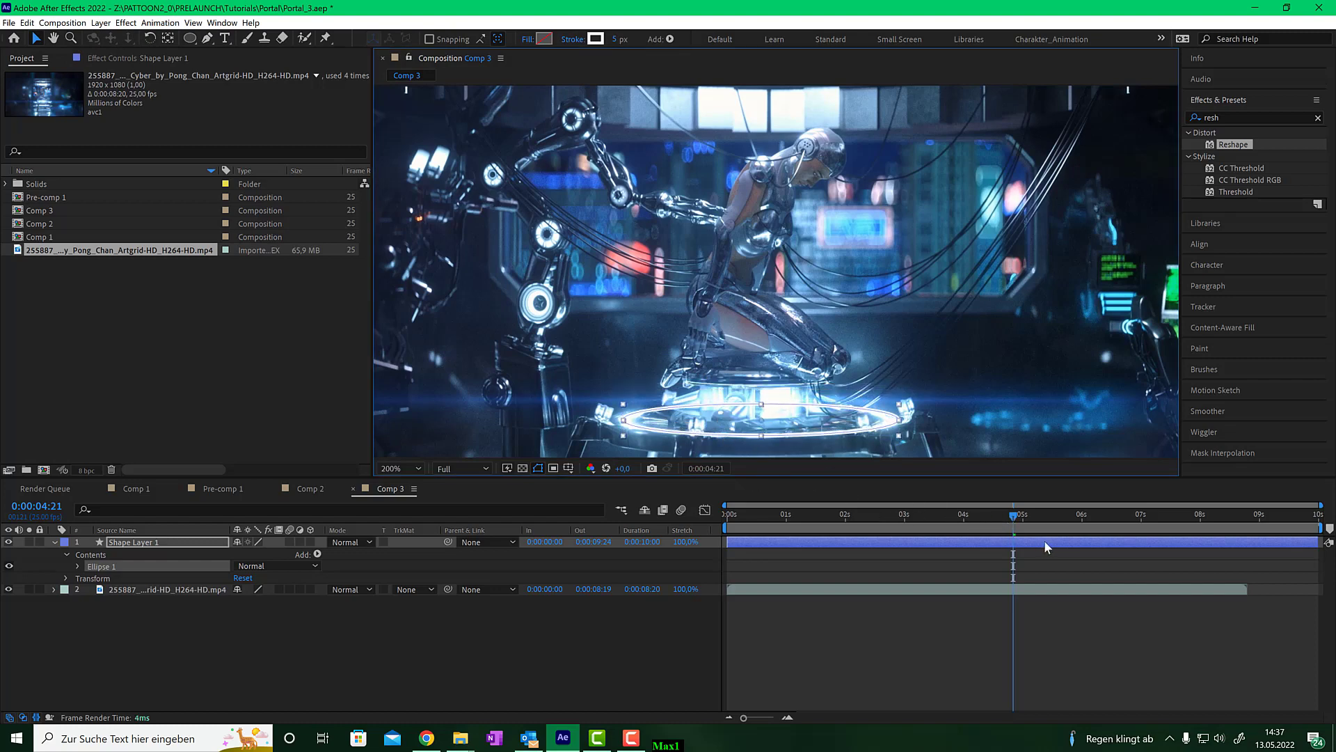
- Search the effects for 'pattoo' and apply the Pattoon plug-in to the ellipse shape layer
mouse_move(1017, 519)
mouse_down()
mouse_move(1284, 515)
mouse_move(822, 530)
mouse_move(1101, 532)
mouse_move(865, 519)
mouse_move(1049, 513)
mouse_move(942, 519)
mouse_move(984, 511)
mouse_move(934, 514)
mouse_move(1122, 519)
mouse_move(996, 534)
mouse_move(1053, 525)
mouse_move(982, 524)
mouse_move(1026, 519)
mouse_up()
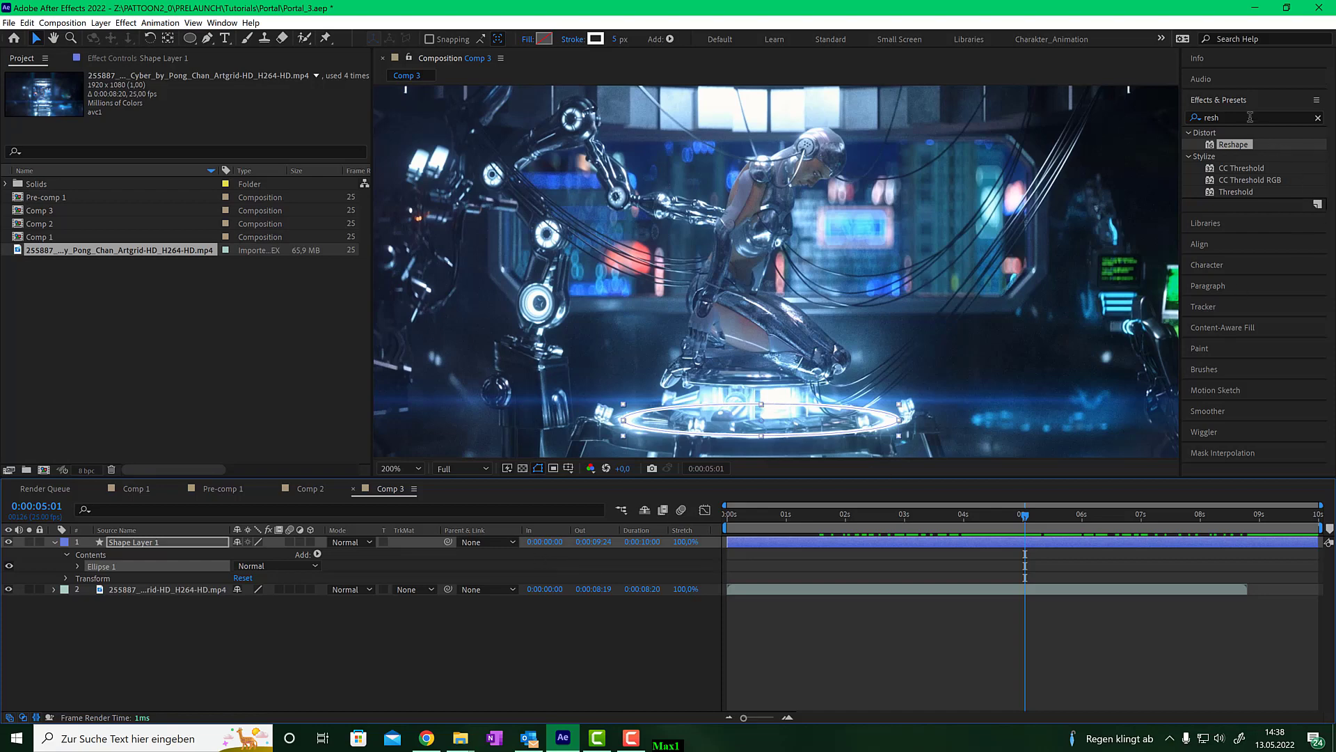
click(1195, 117)
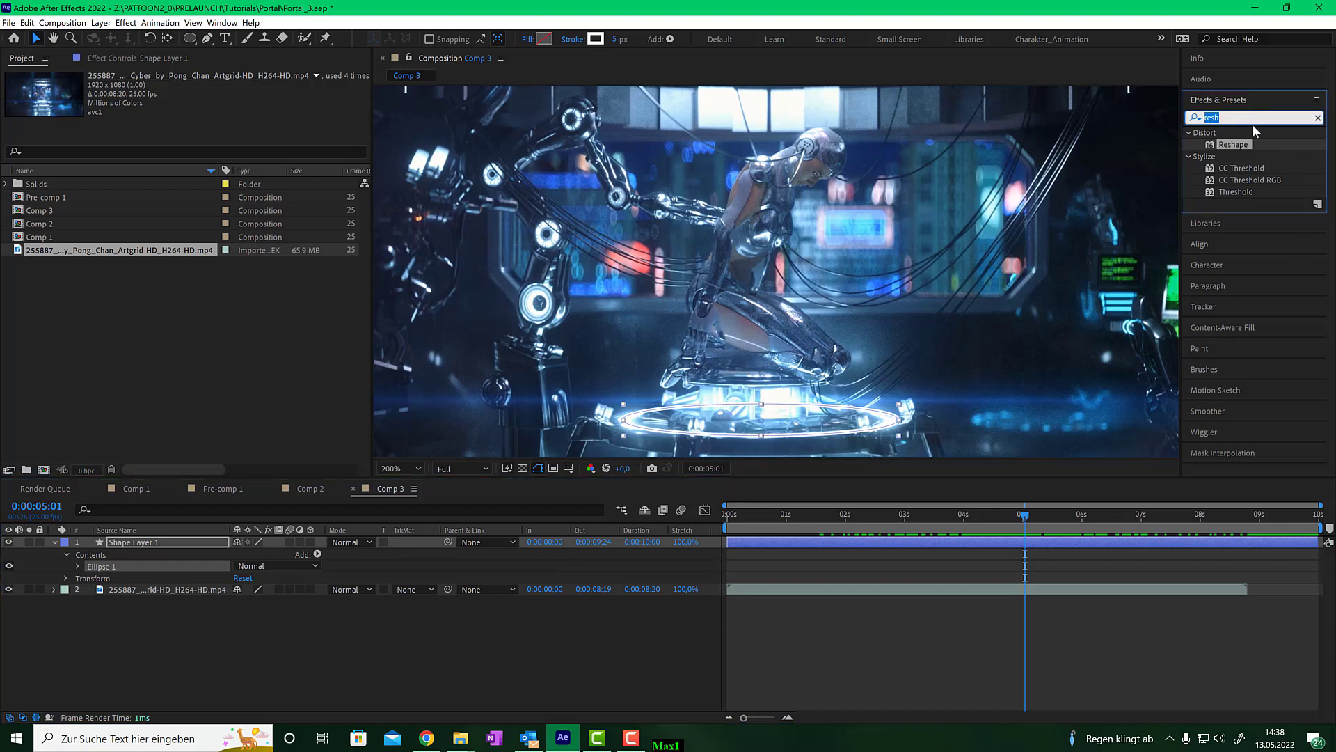
text(pattoon)
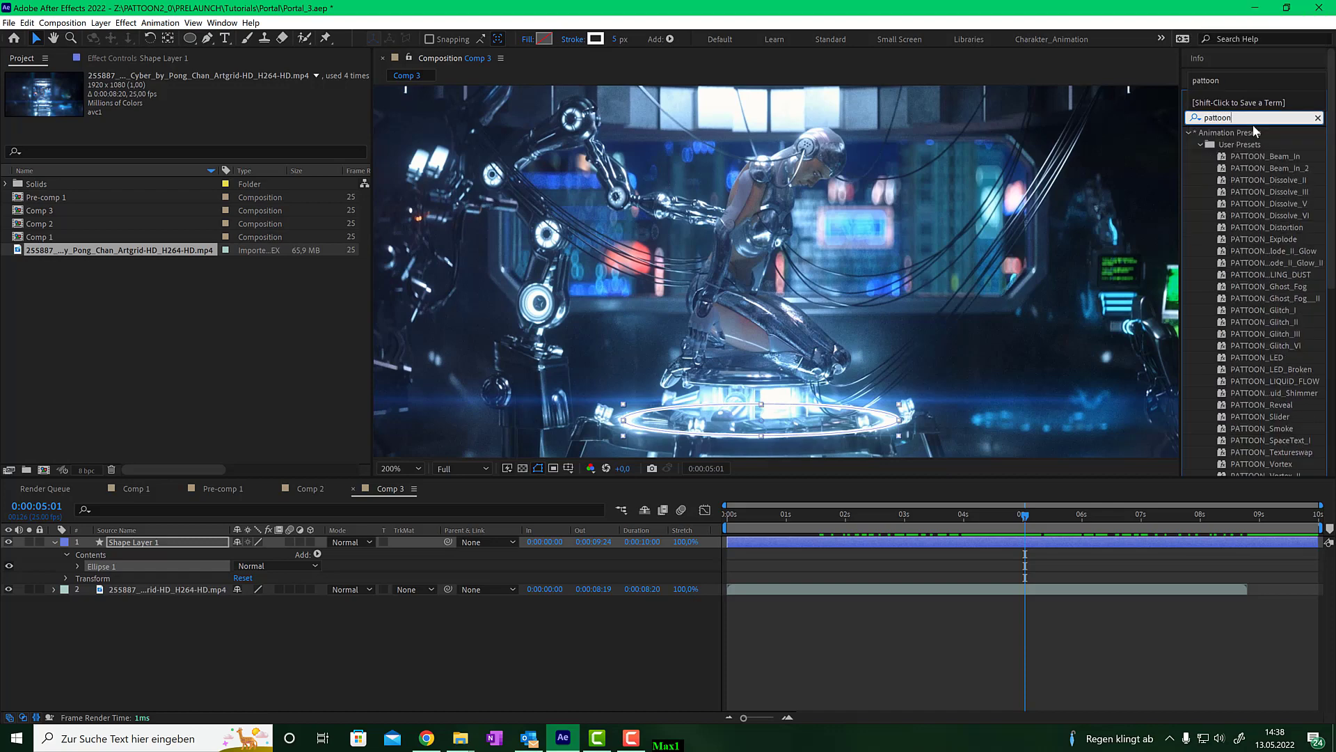
scroll(1246, 253, down, 4)
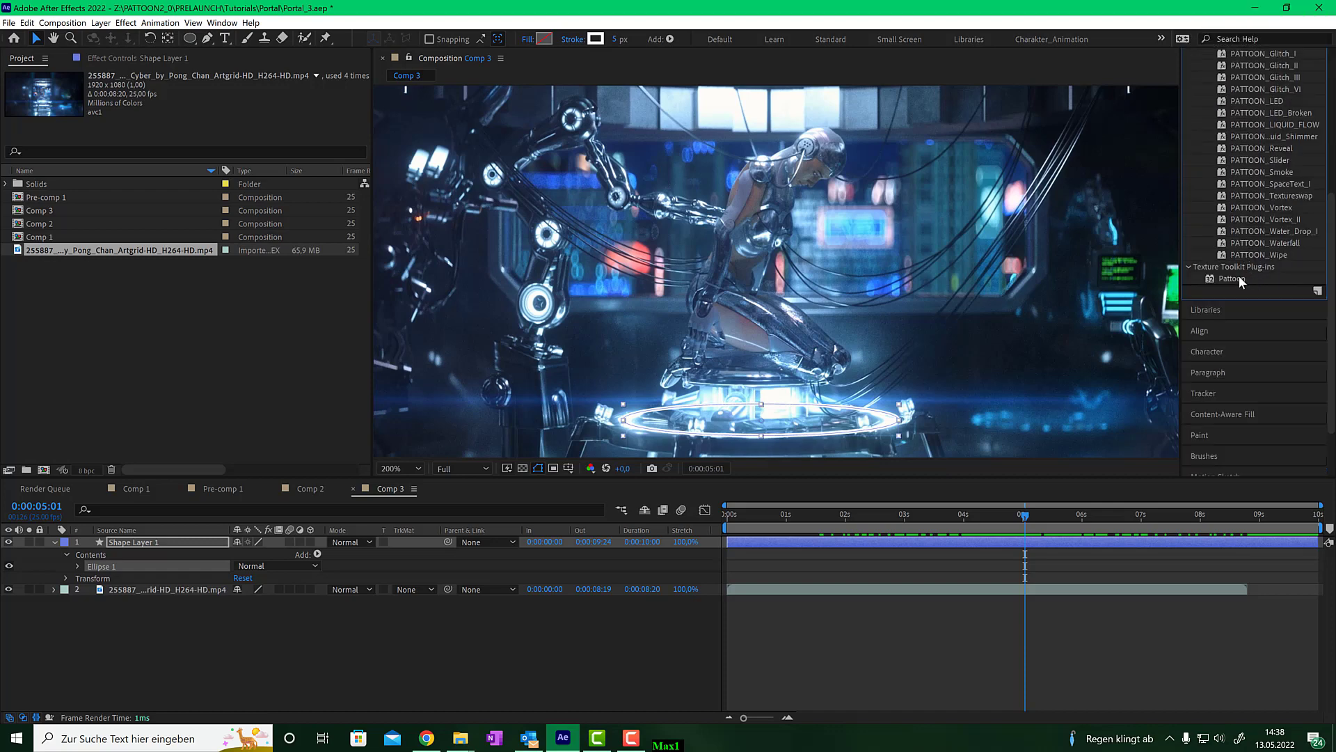
drag(1232, 278, 200, 545)
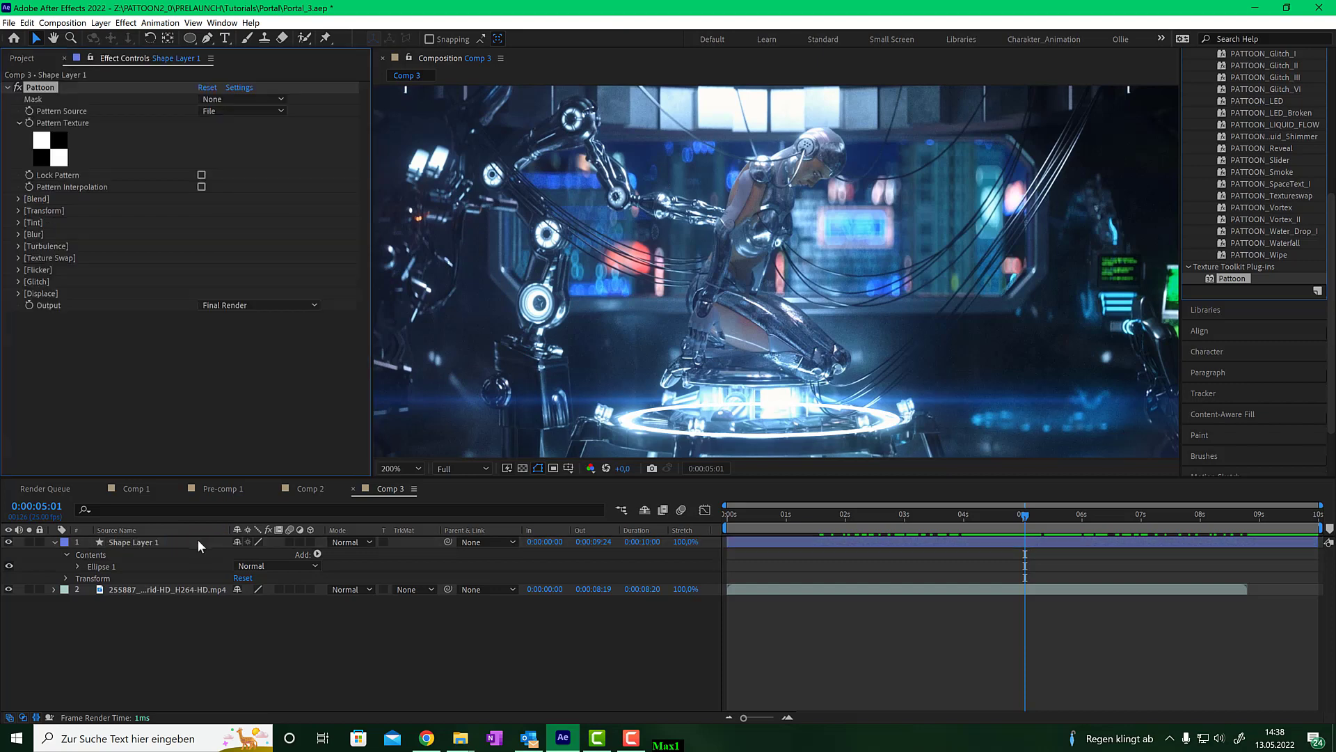
- Set the Pattoon pattern texture to a purple texture from the [Pattoon] Topical library
click(54, 153)
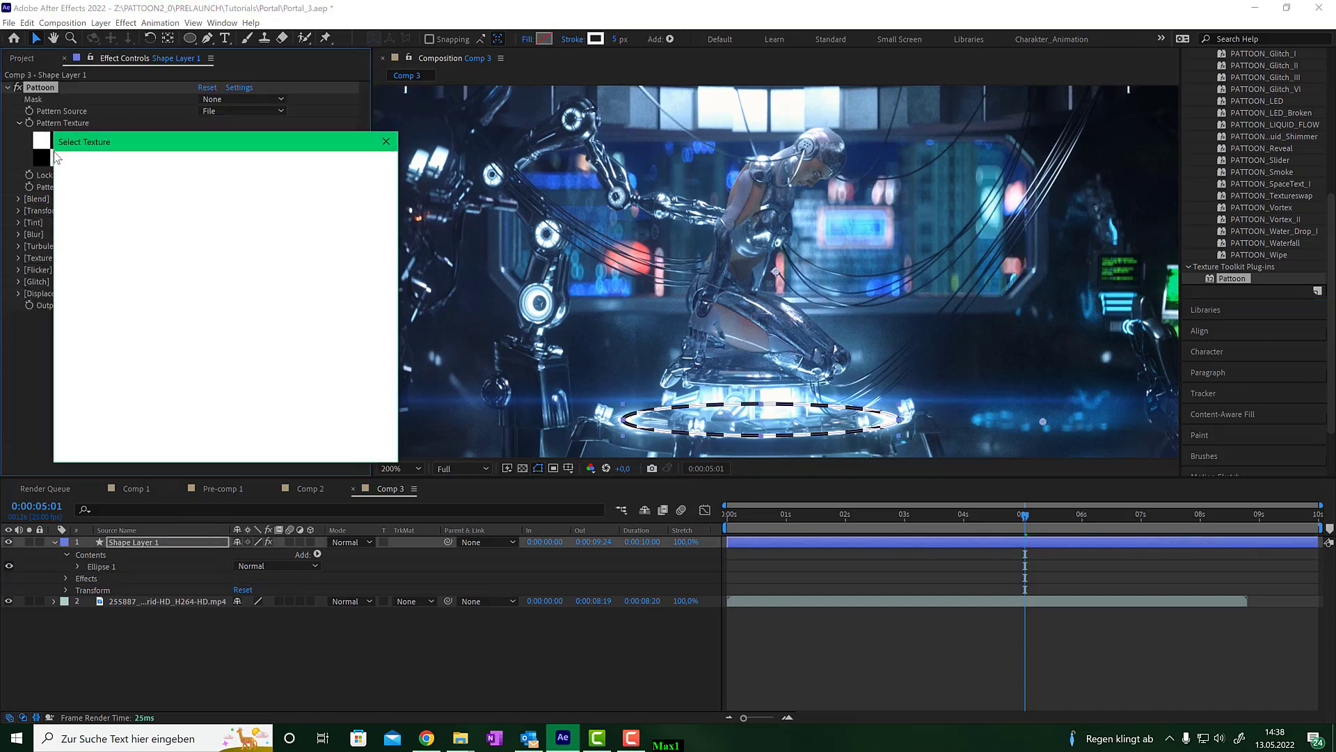
click(195, 170)
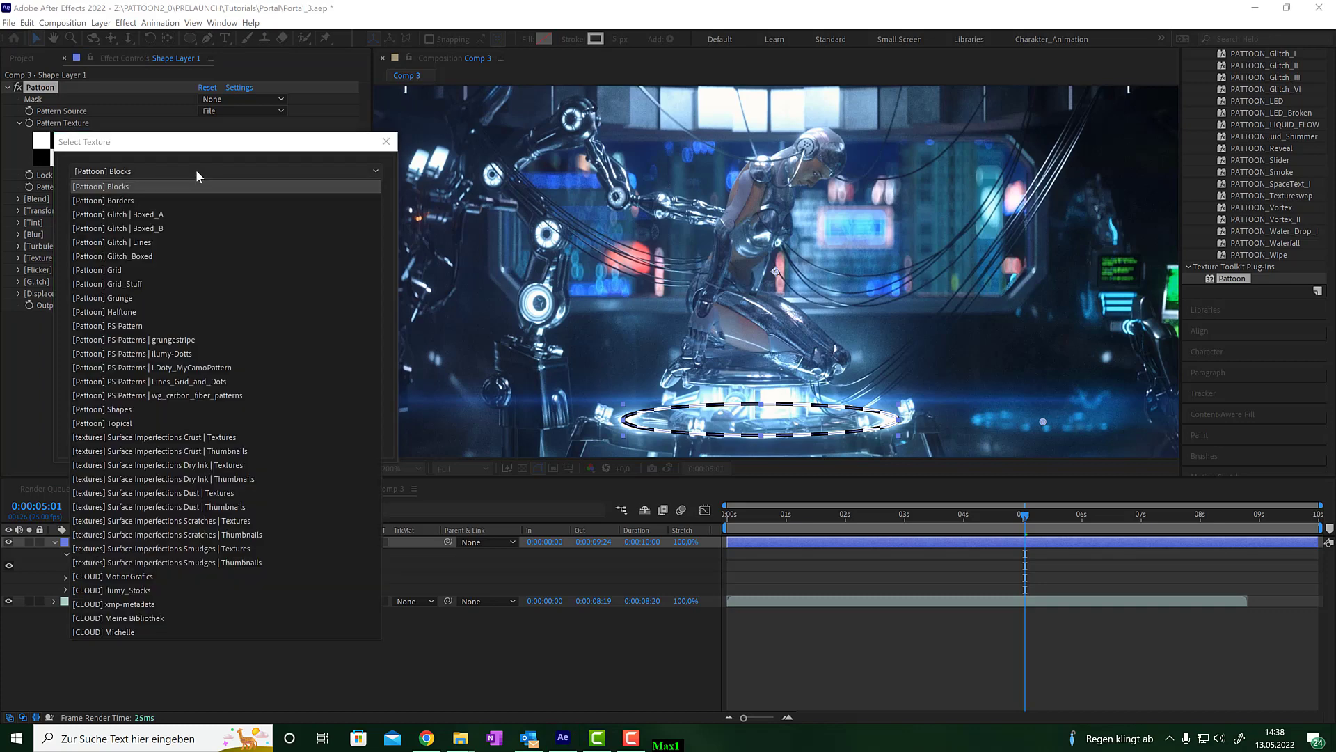
click(136, 419)
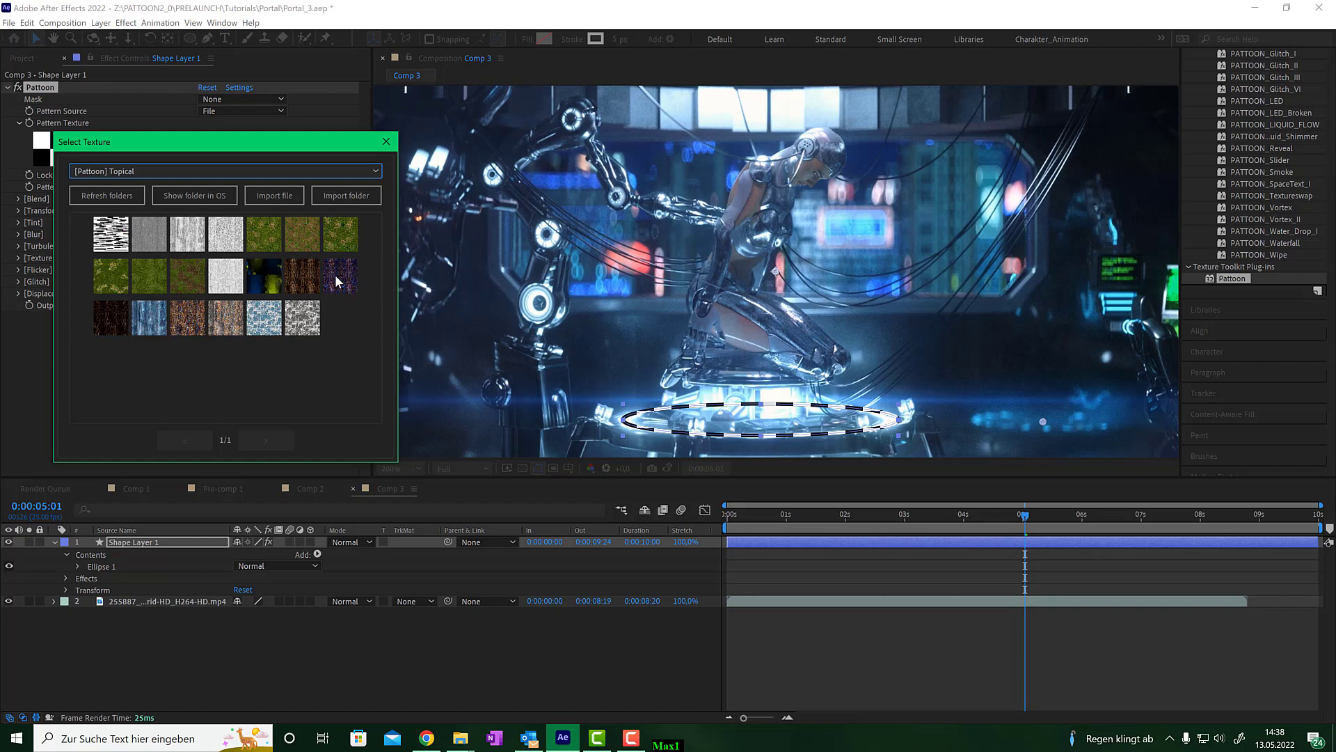
click(336, 274)
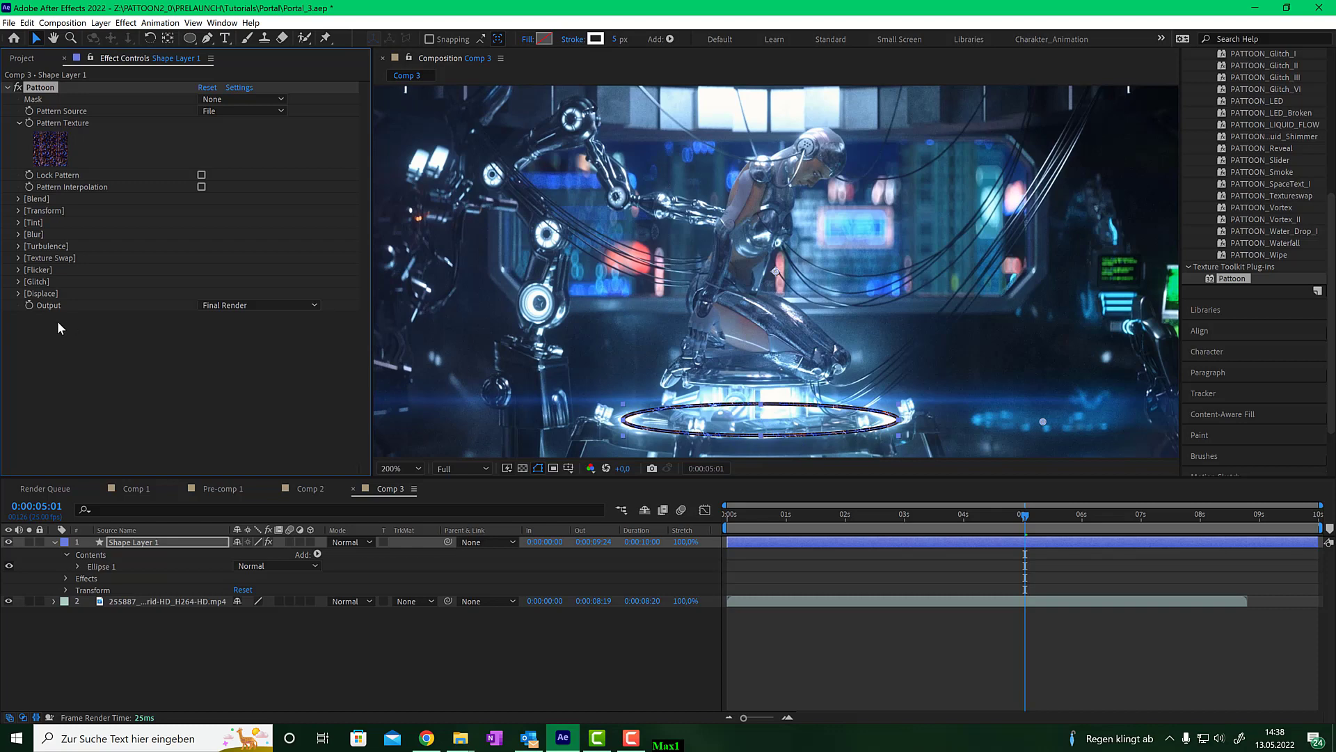
- Activate Displace with Displace Progress at 100% and Displace Intensity set to From Turbulence
click(18, 293)
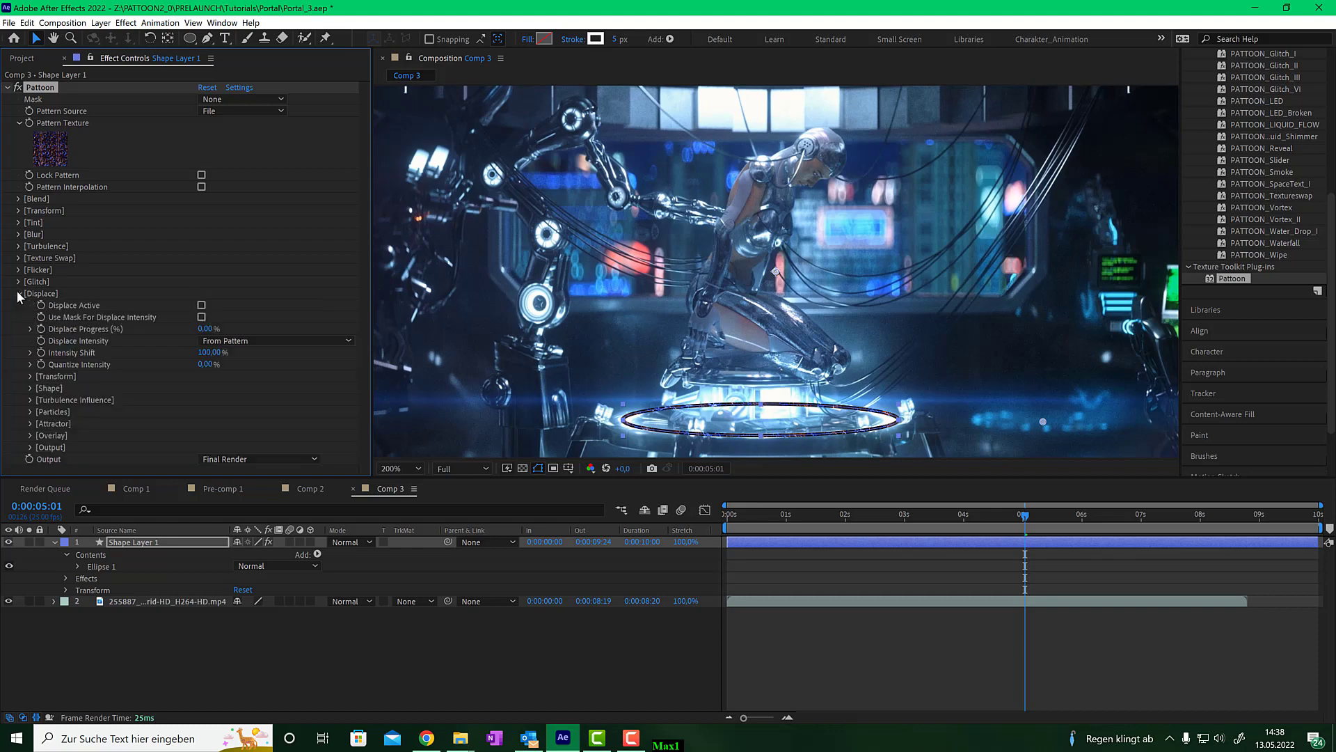
click(201, 305)
drag(205, 330, 427, 323)
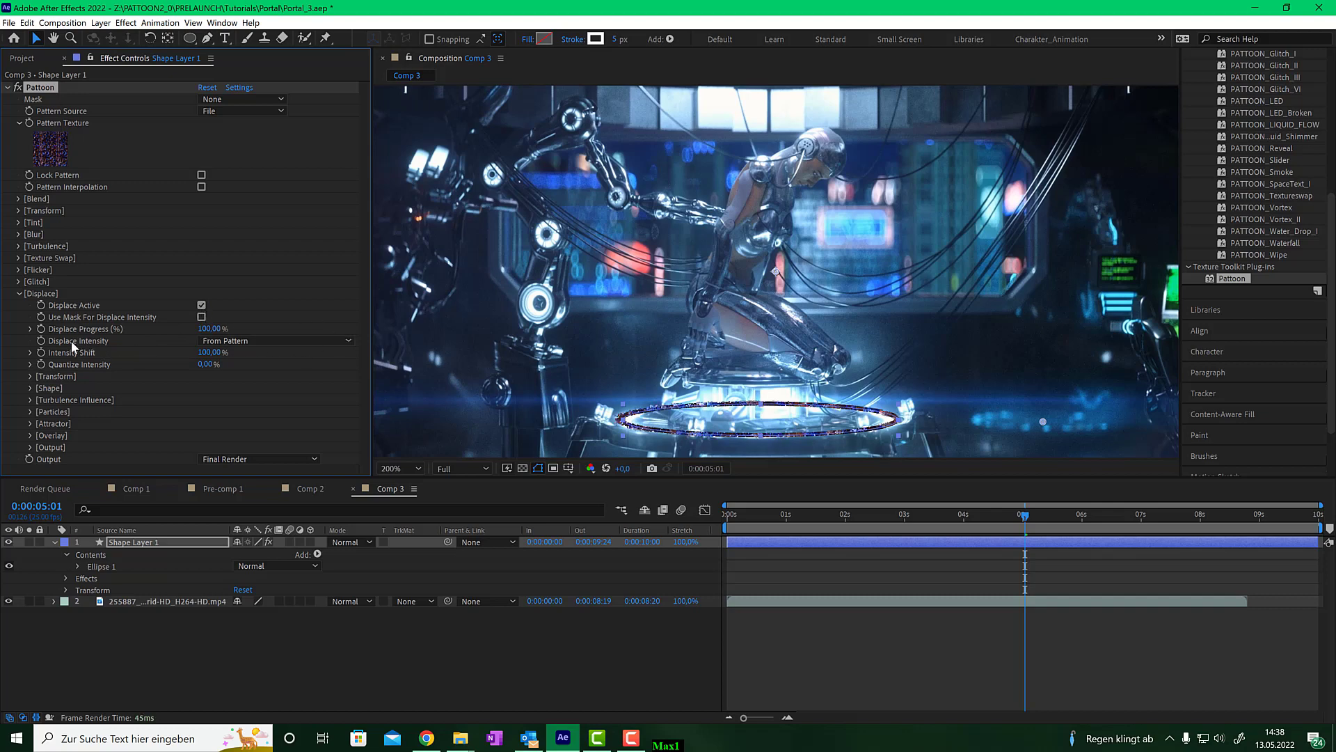
click(289, 340)
click(286, 381)
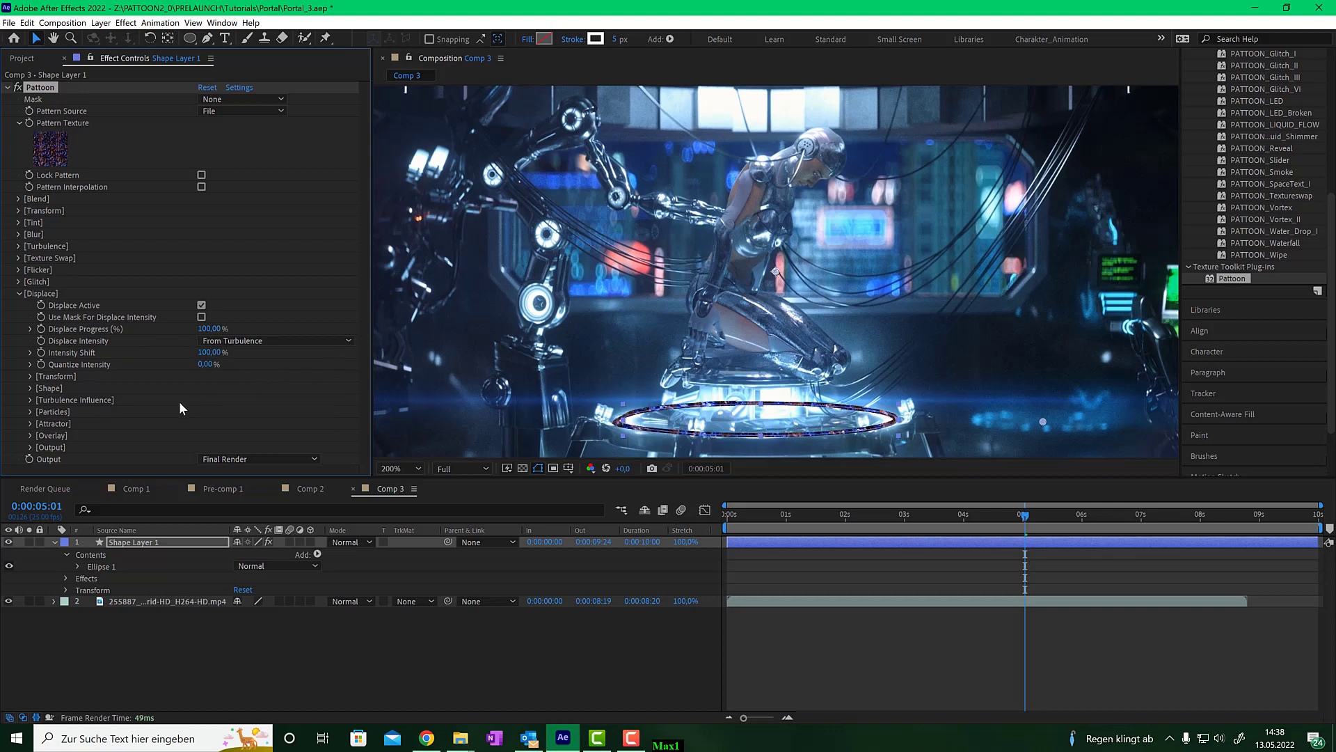
- Open the Displace Transform settings and set Distance End to 22
click(31, 375)
scroll(31, 374, down, 3)
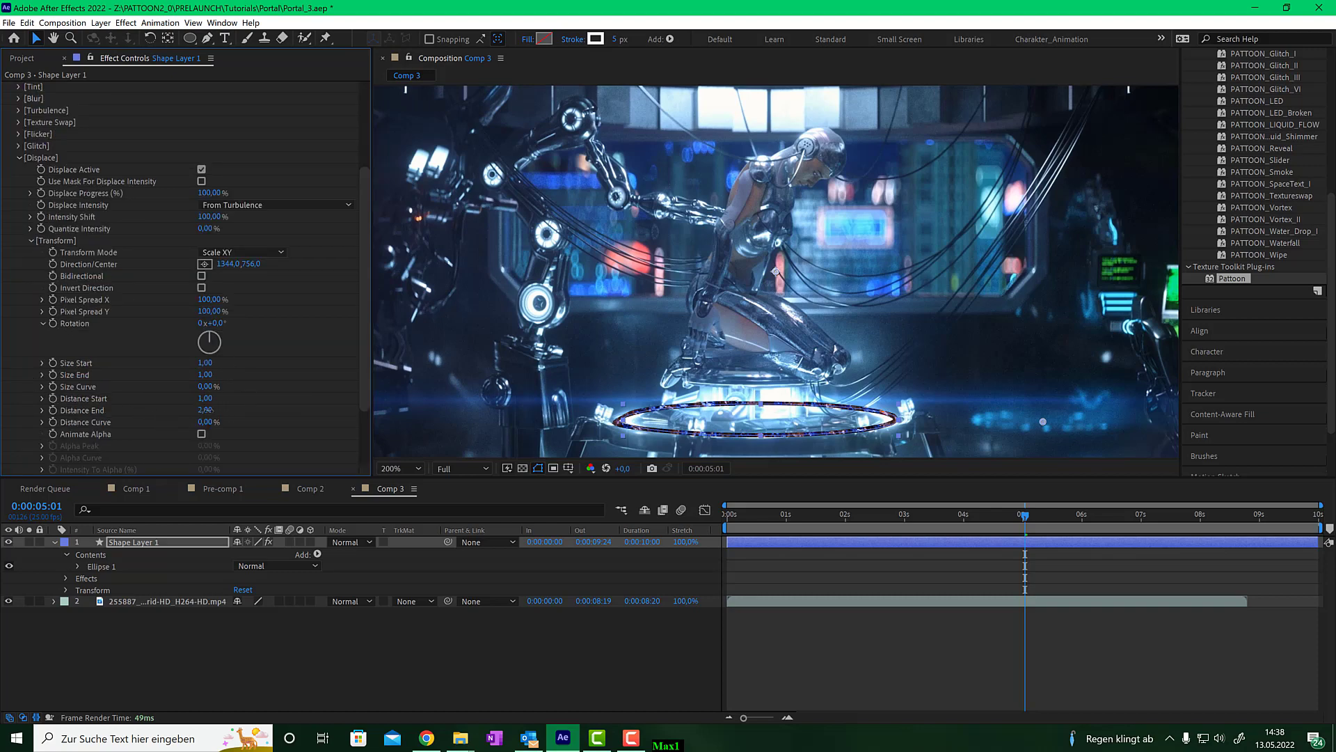
drag(204, 410, 221, 410)
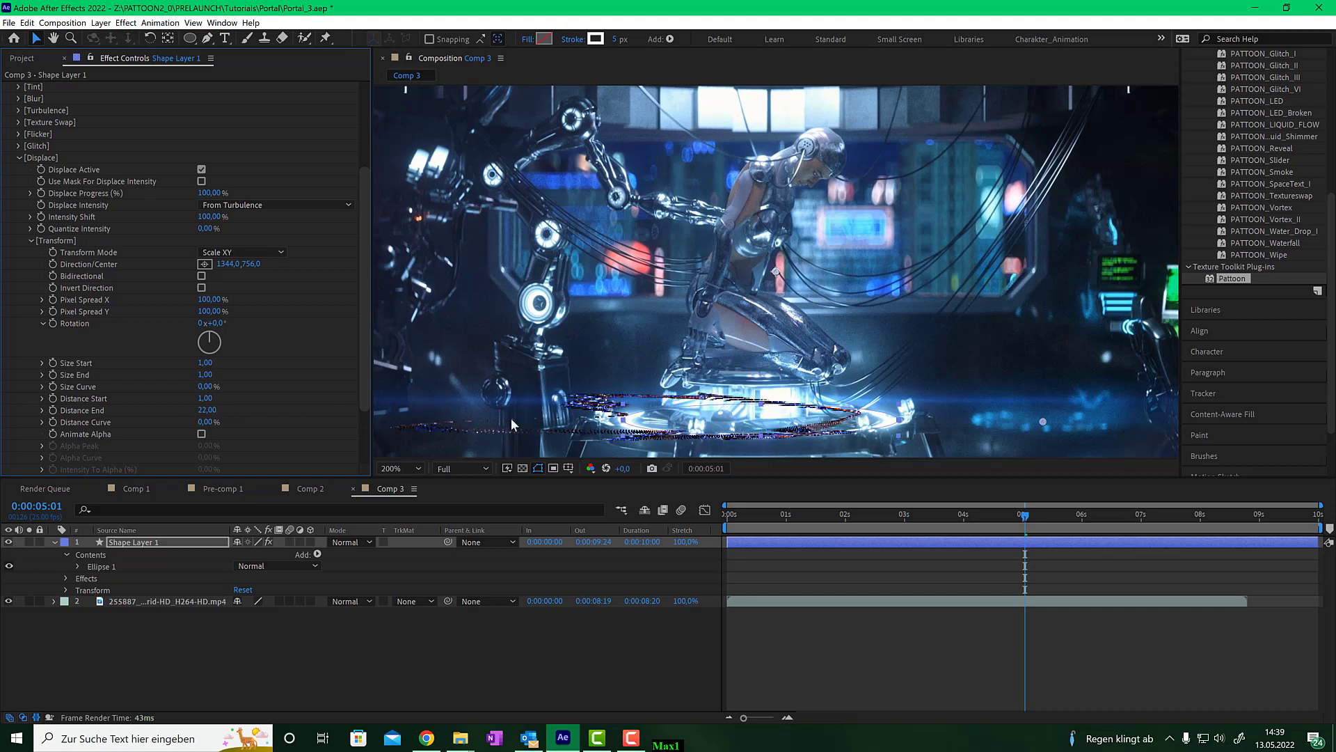
- Place the displace Direction/Center point on the platform center, about 962.5, 712.5
click(205, 263)
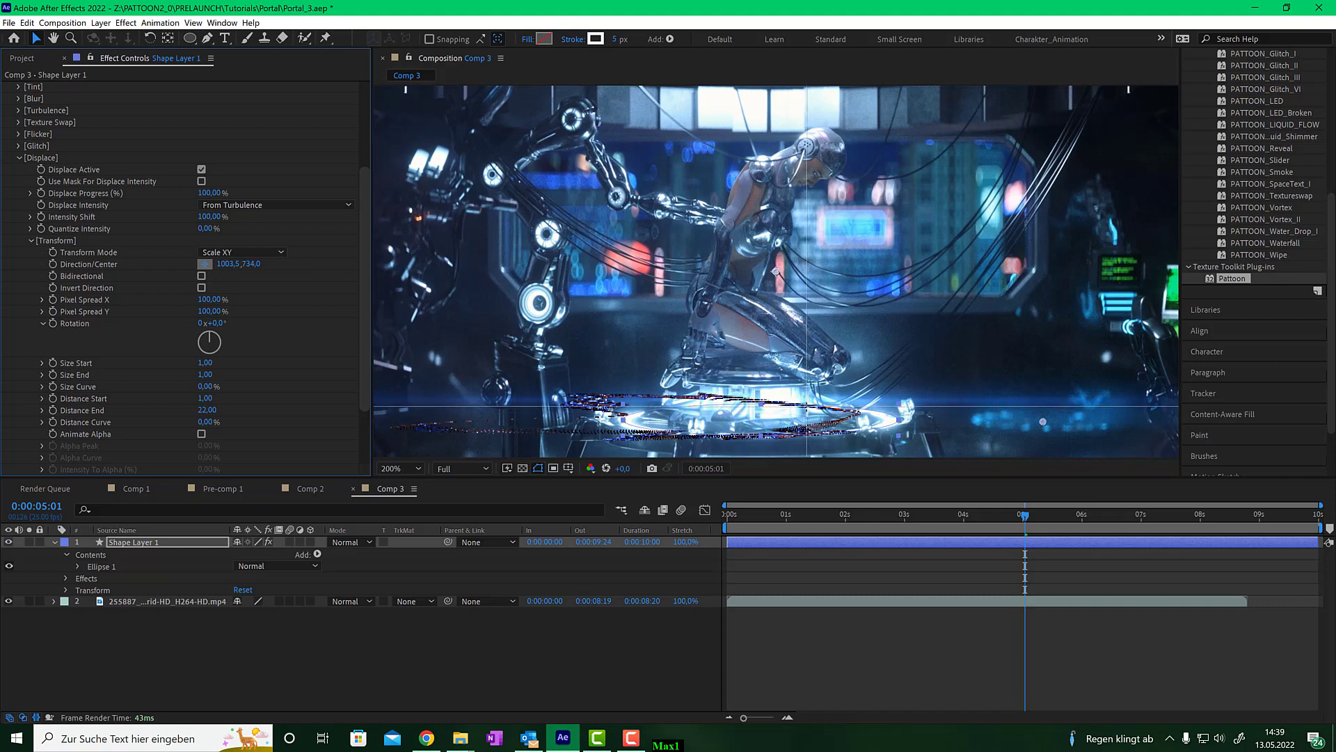
drag(807, 406, 789, 379)
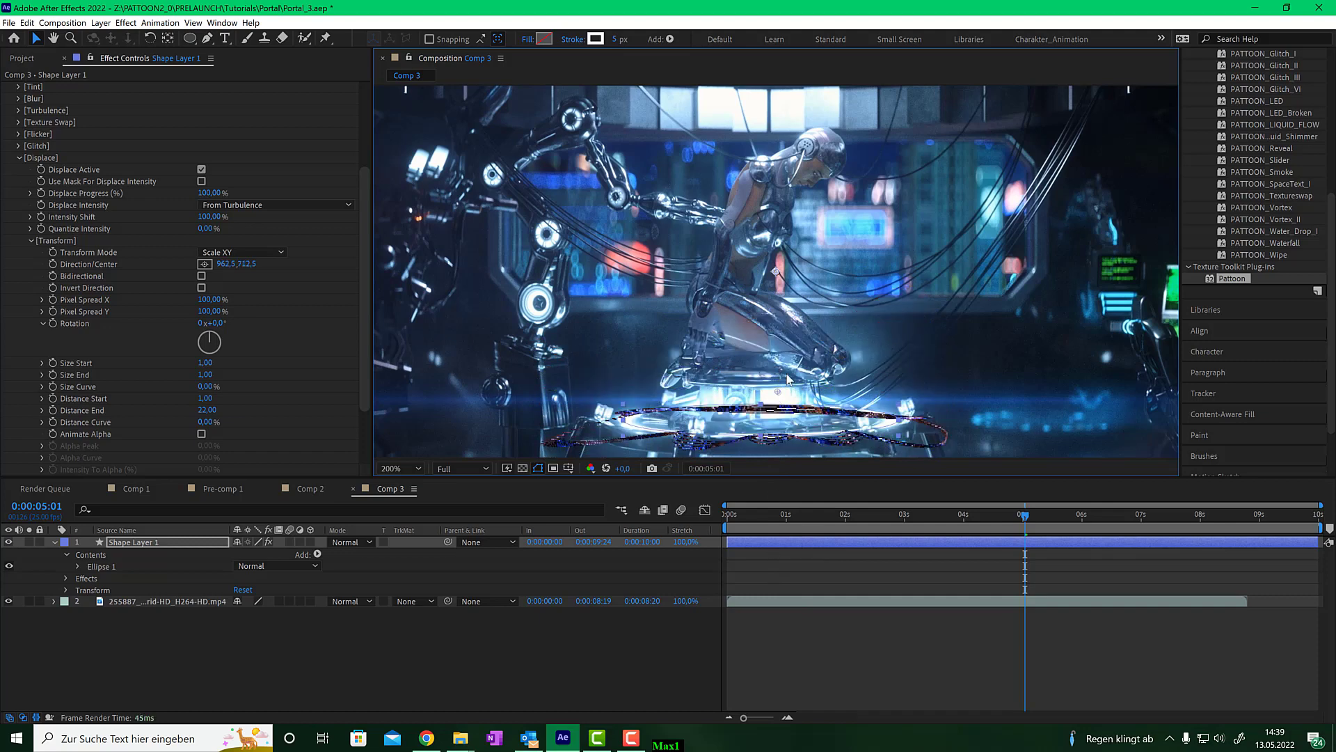
- Change the displace Transform Mode to Slide
scroll(789, 379, down, 1)
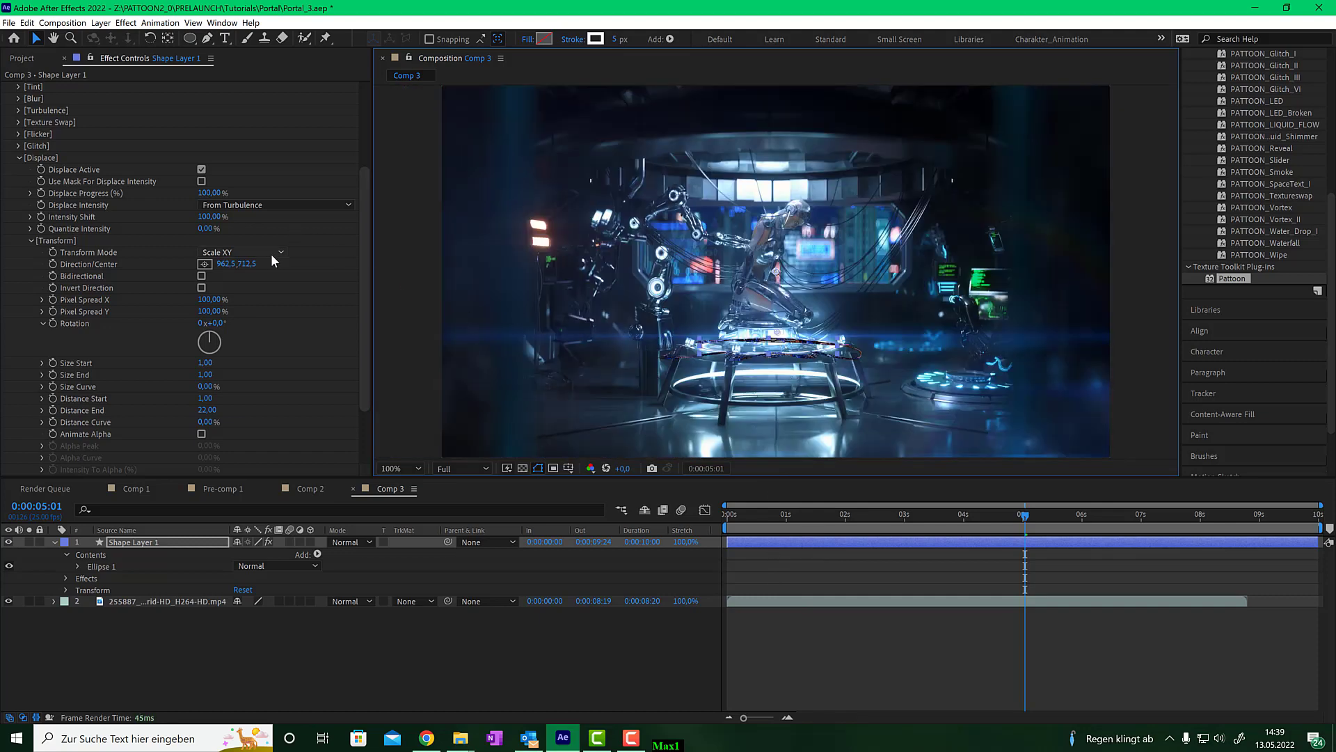
click(239, 251)
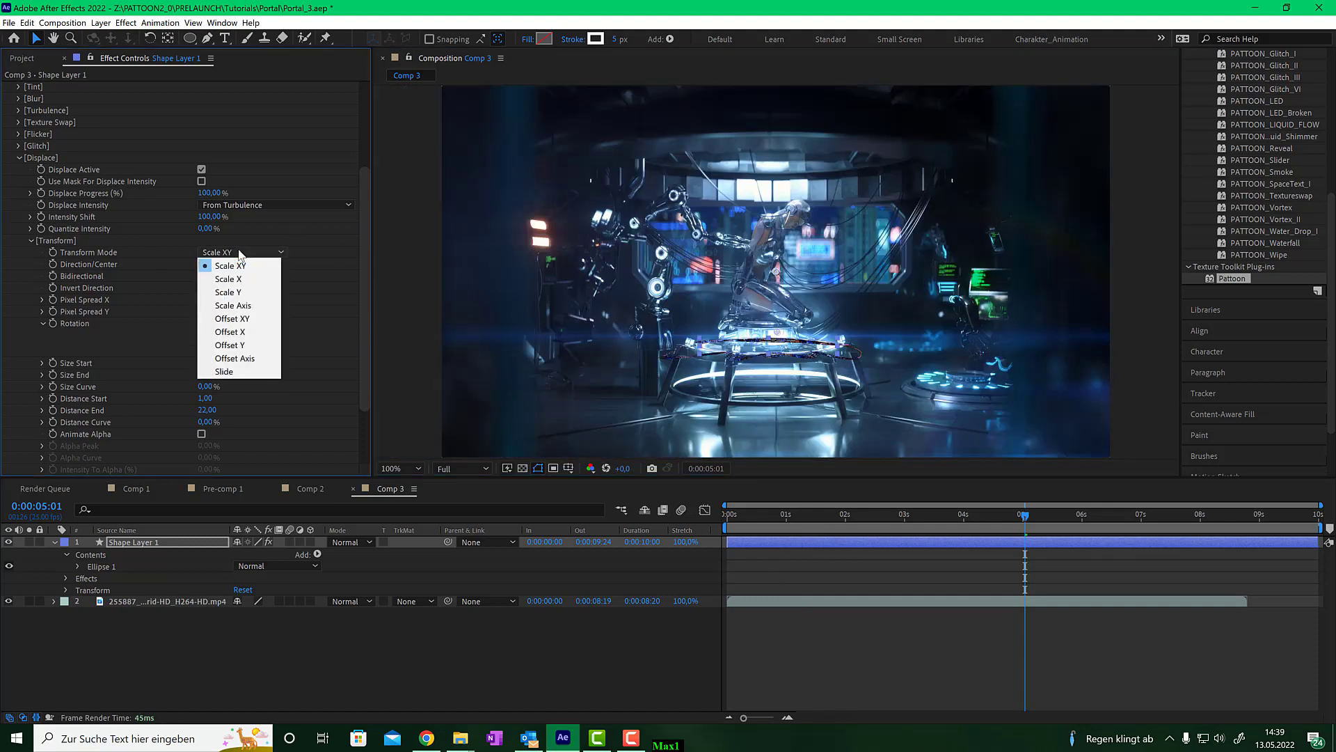
click(253, 372)
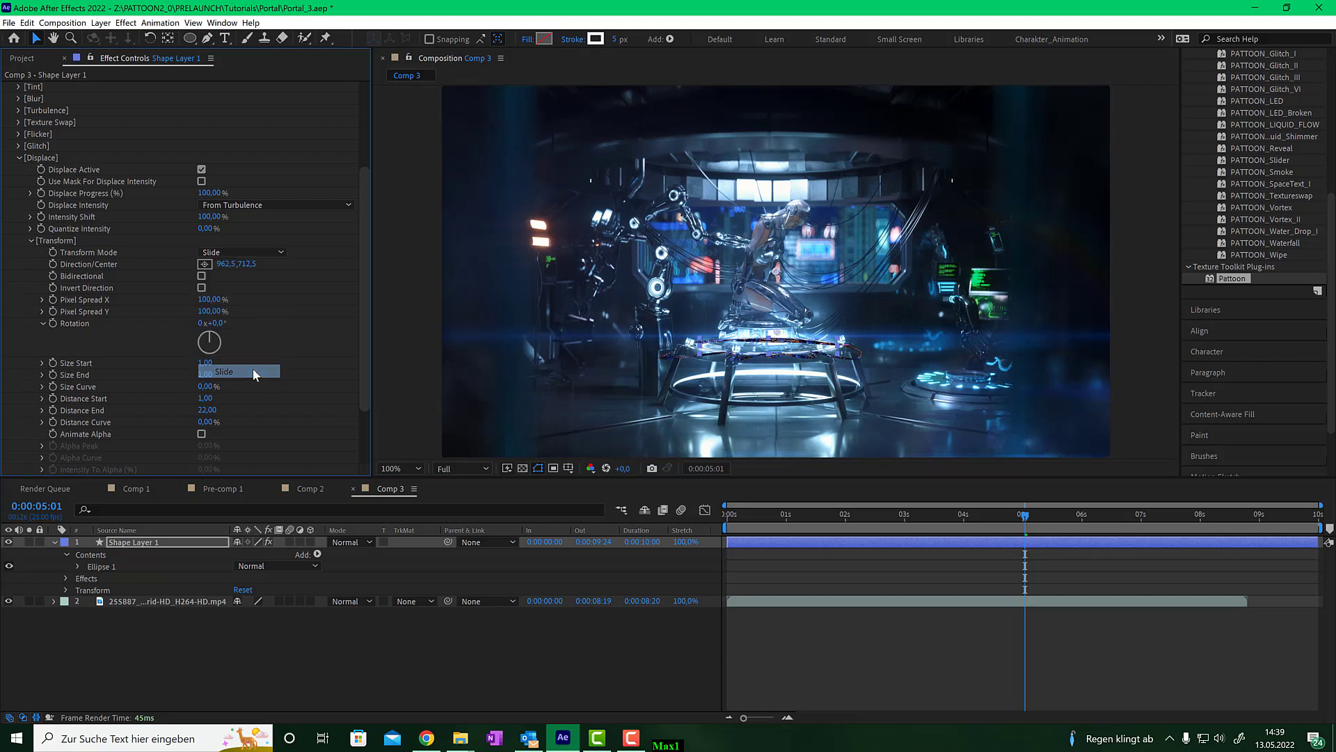
- Reposition the Direction/Center point far above the composition, at about -44, -517
click(208, 265)
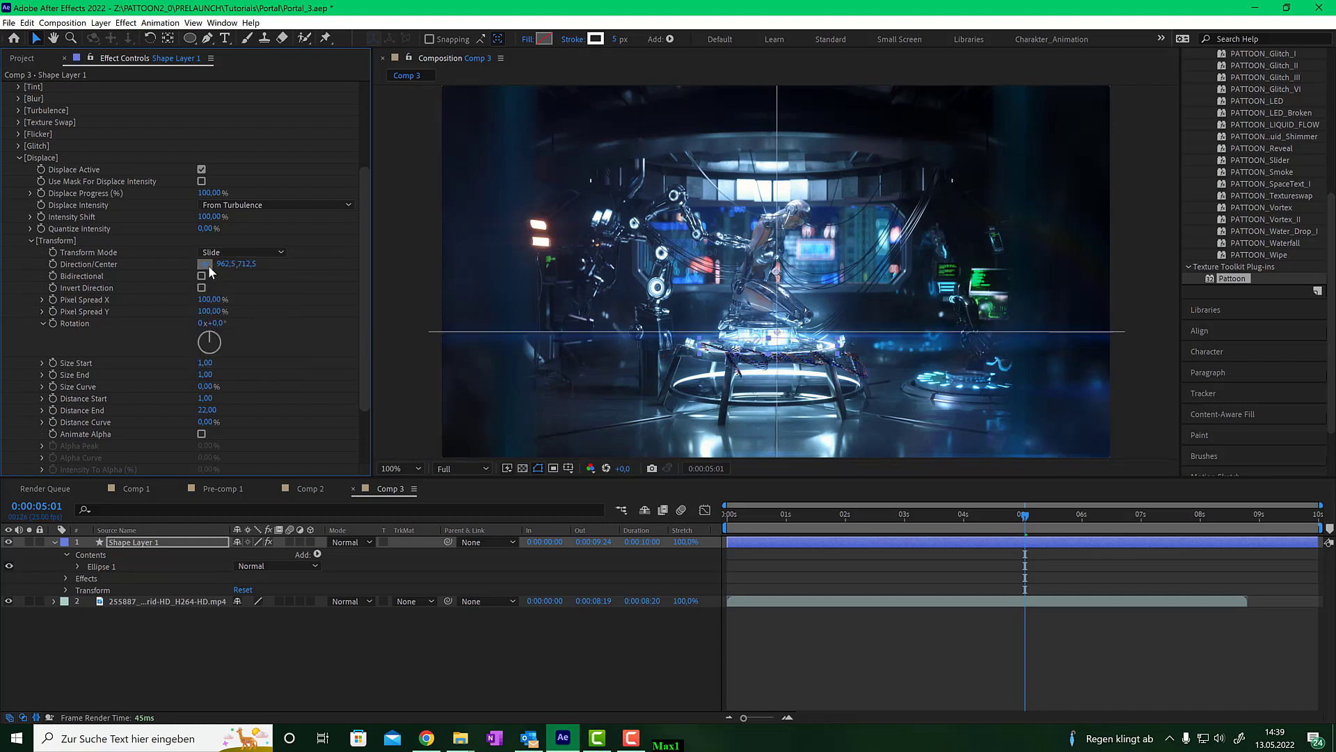
click(569, 286)
drag(570, 286, 472, 82)
scroll(515, 202, down, 1)
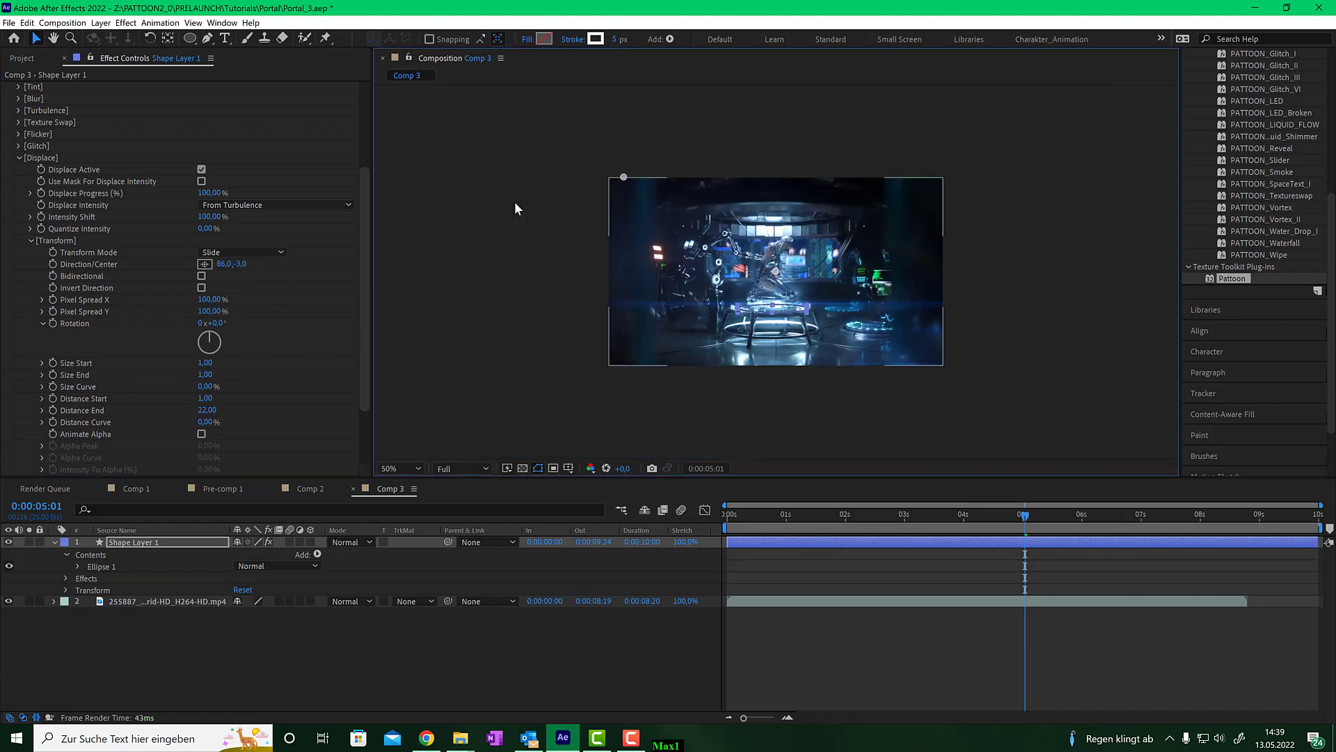
drag(624, 176, 600, 86)
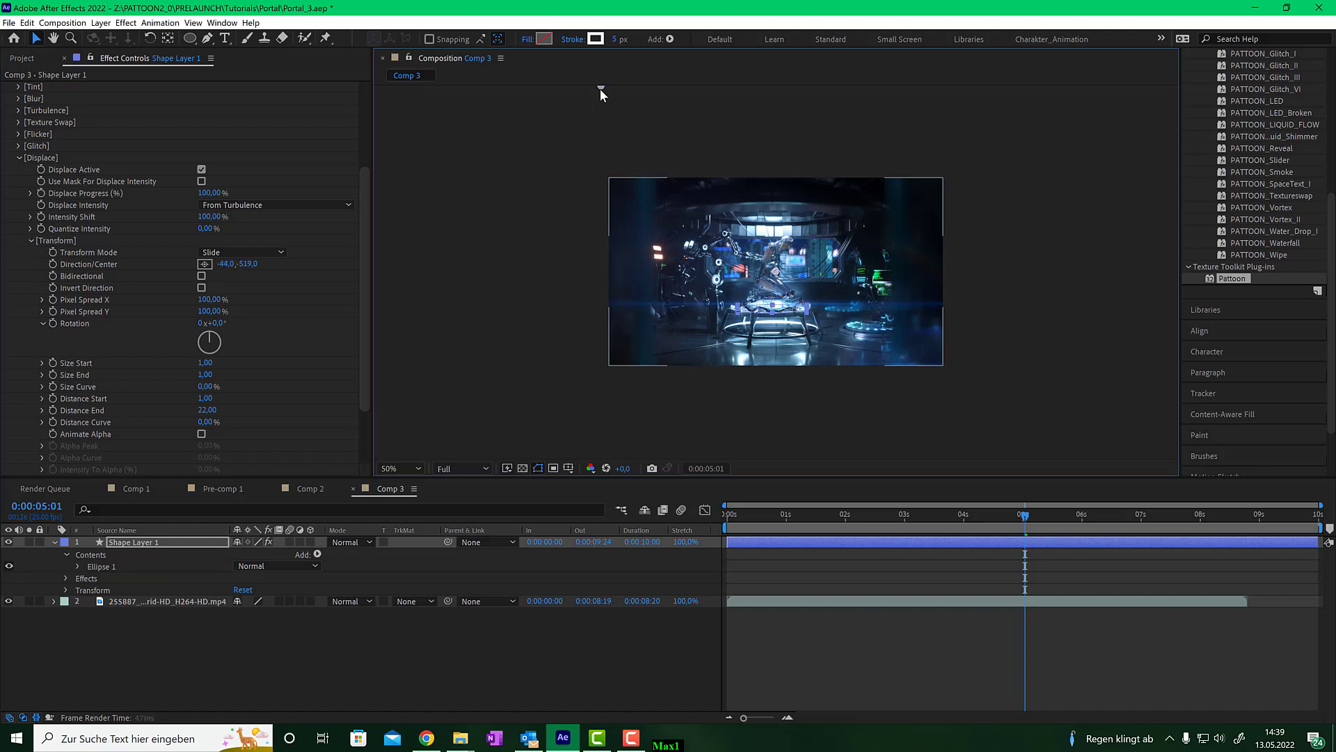
scroll(790, 376, up, 4)
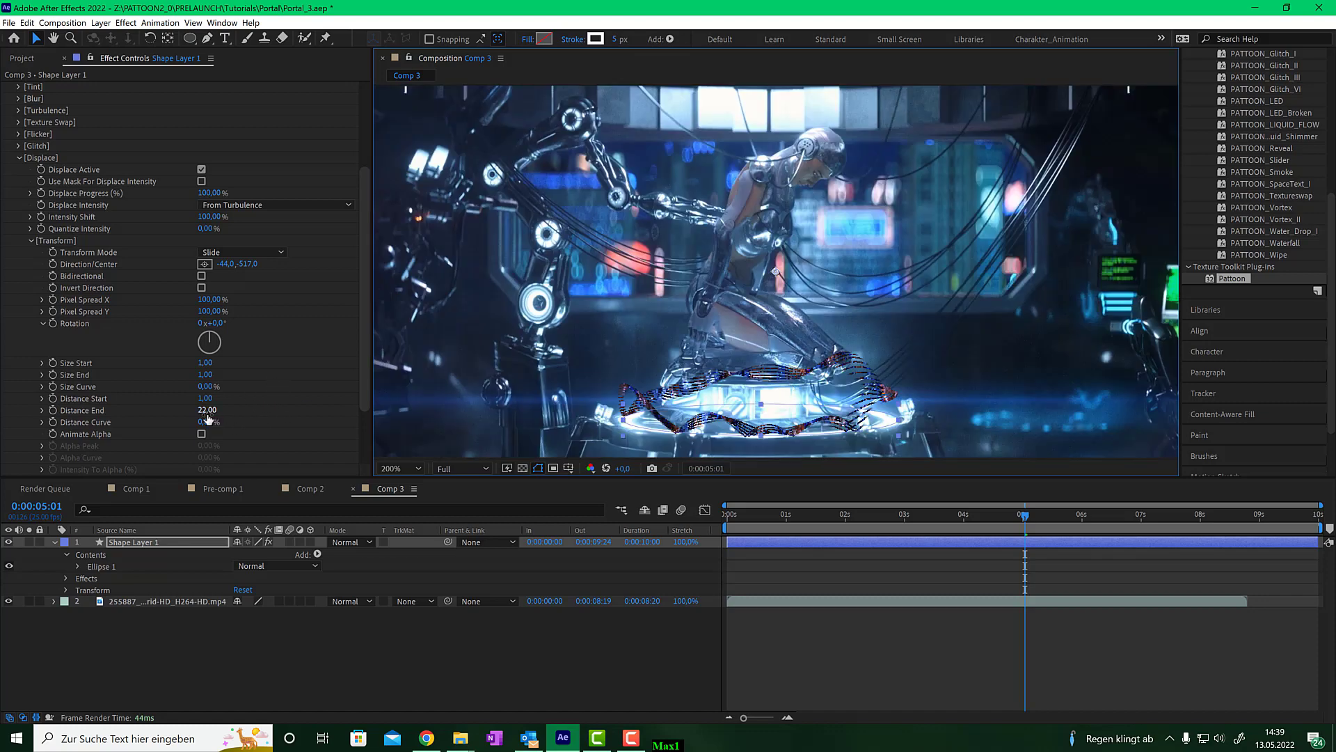
- Set Distance End to 81 and shift the Direction/Center to about 14, -513
drag(206, 416, 242, 408)
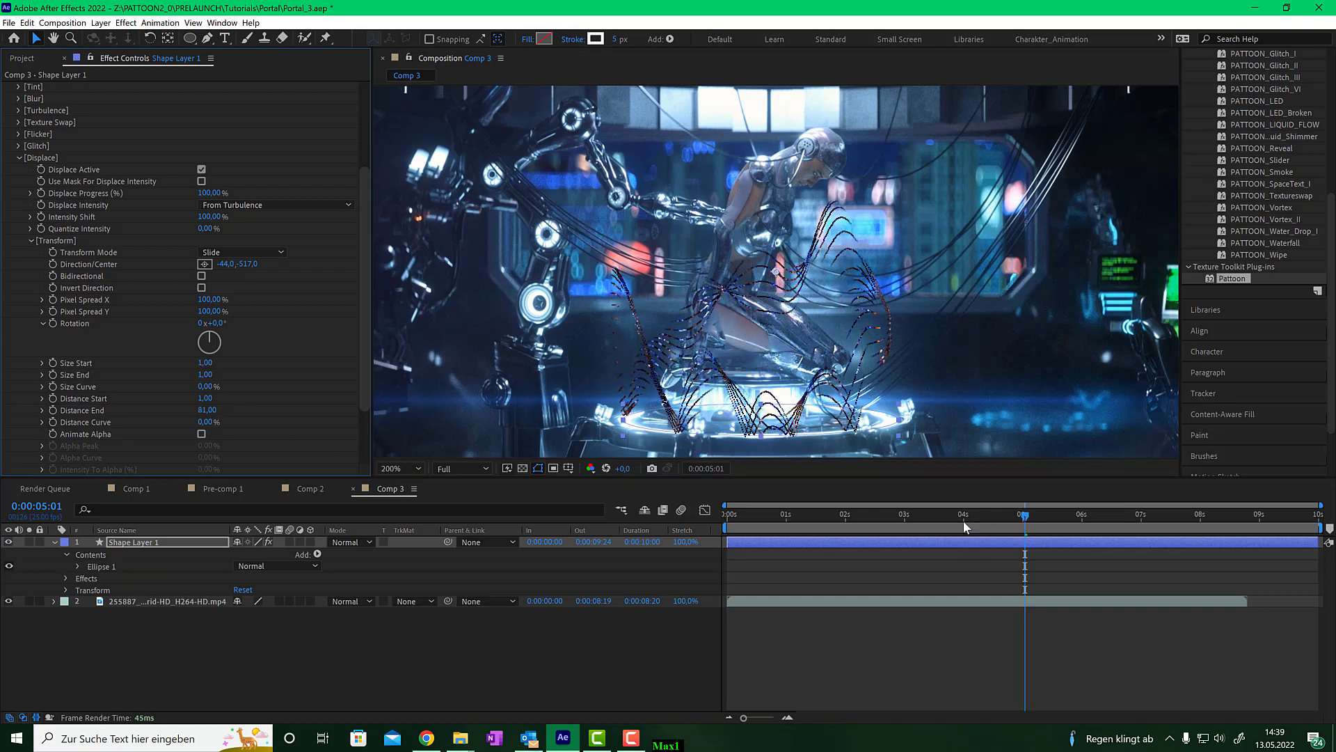
drag(965, 527, 930, 532)
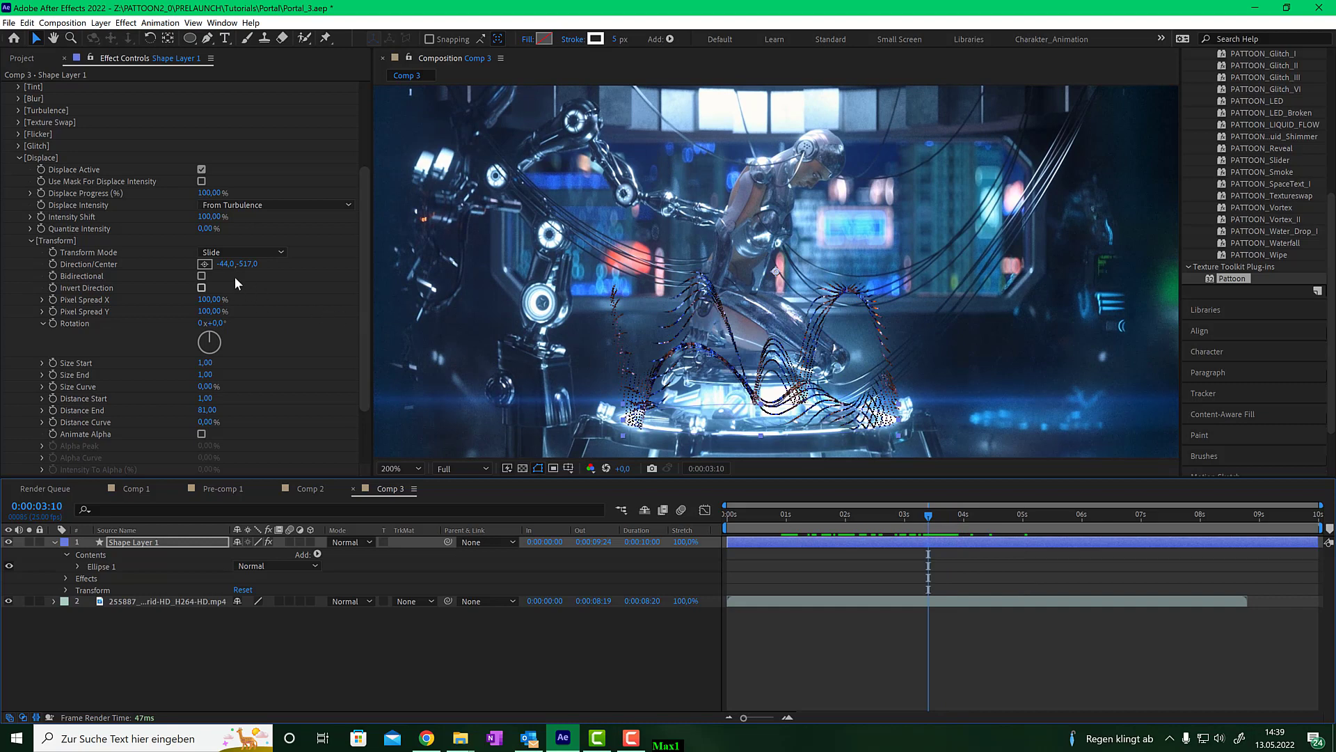
drag(227, 264, 271, 269)
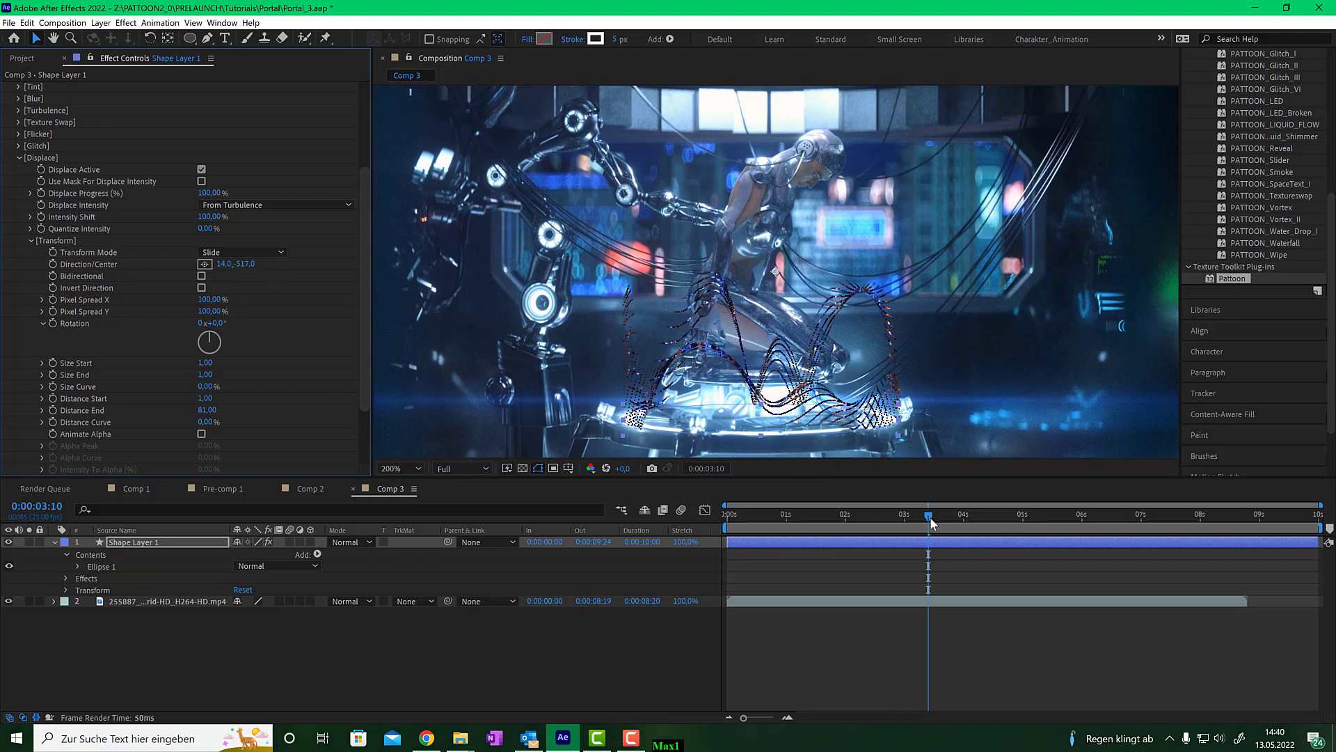
- Expand the Turbulence group and set its Auto Animation Speed to 2
drag(930, 516, 886, 515)
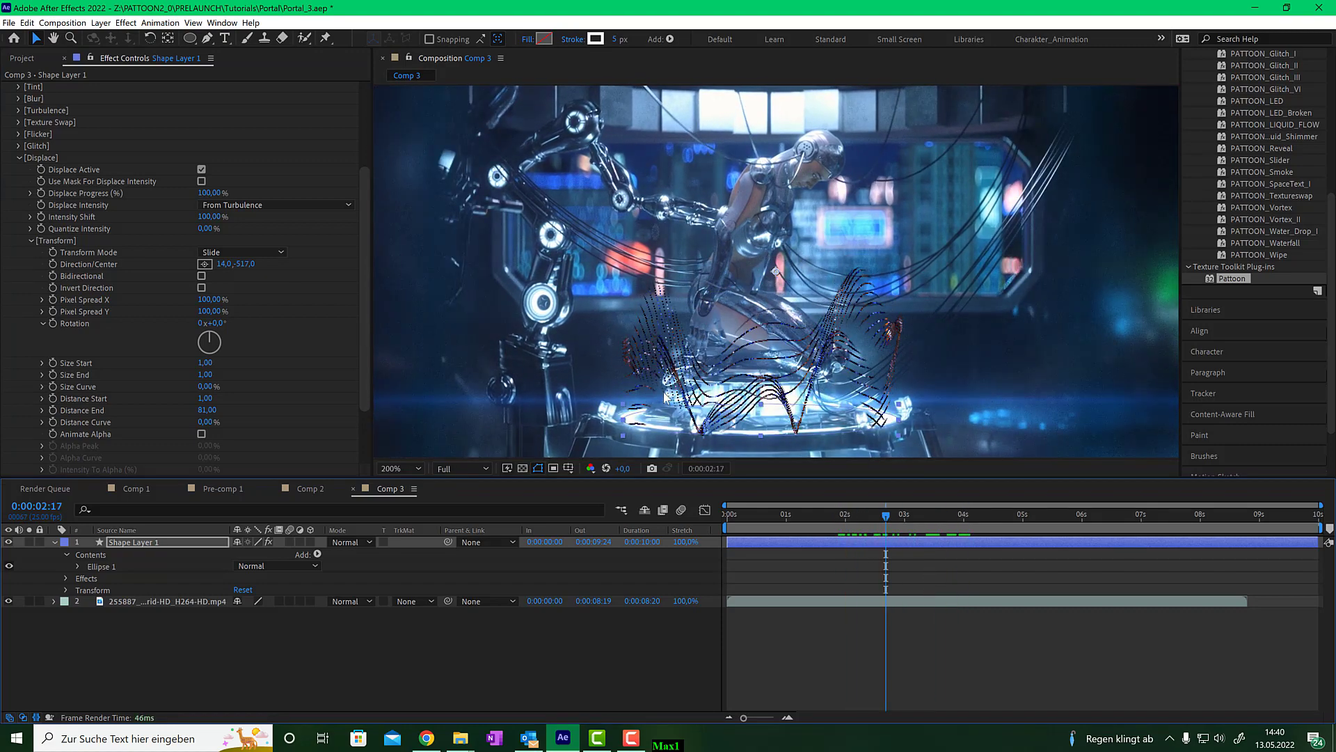
scroll(111, 210, up, 2)
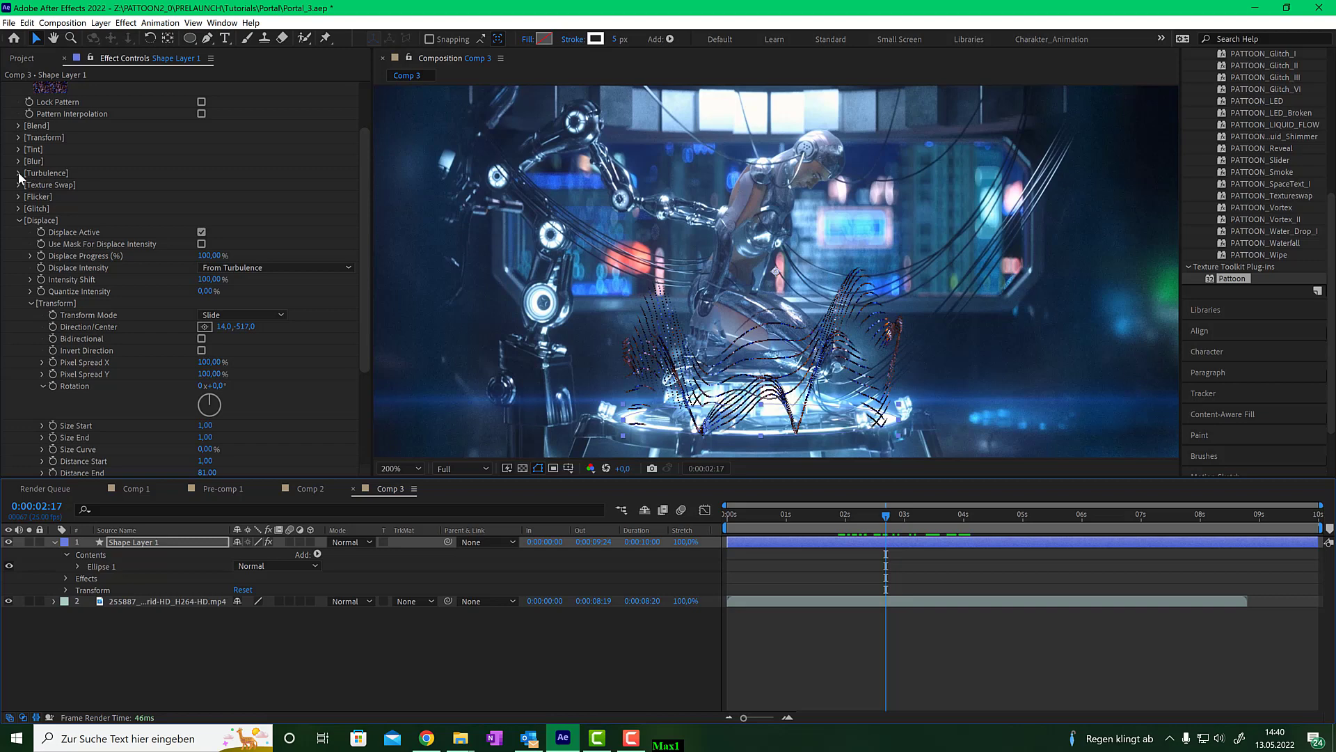
click(19, 174)
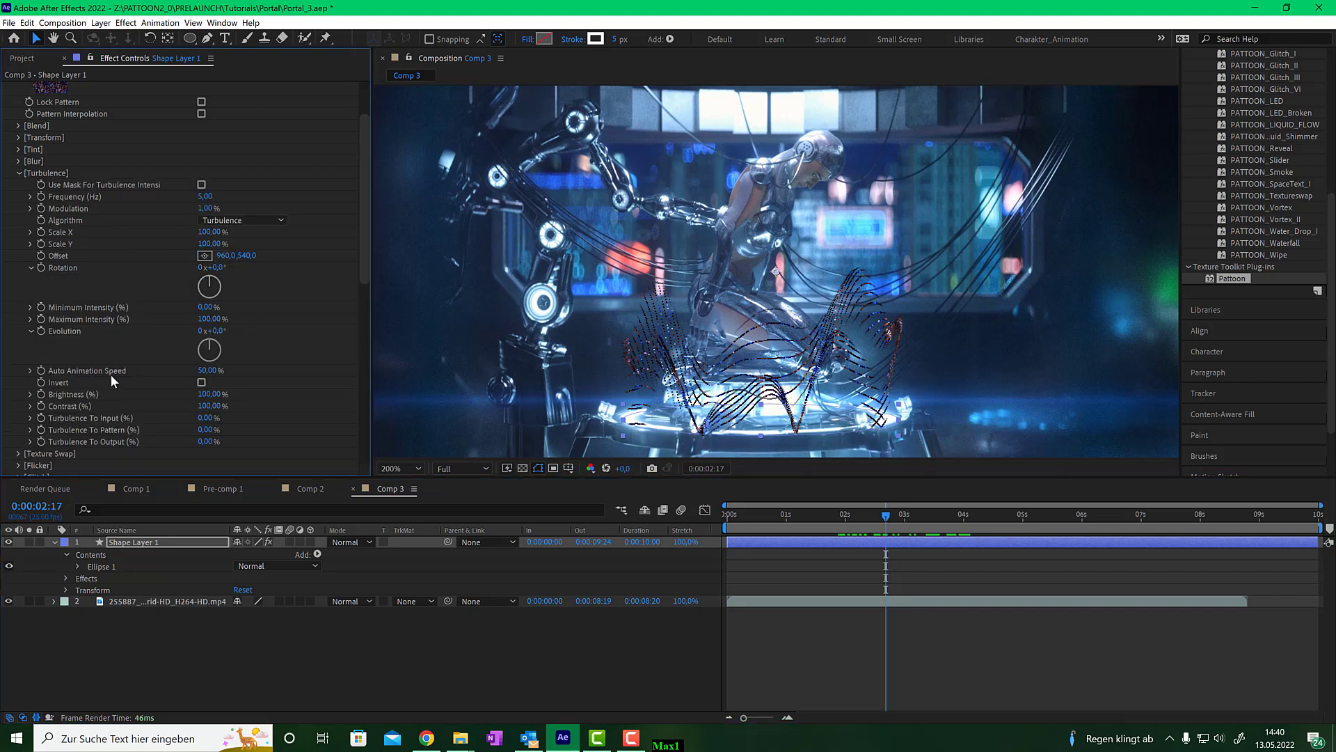
click(201, 373)
text(2)
key(Return)
- Set the ellipse shape's stroke width to 8 px
drag(898, 531, 973, 524)
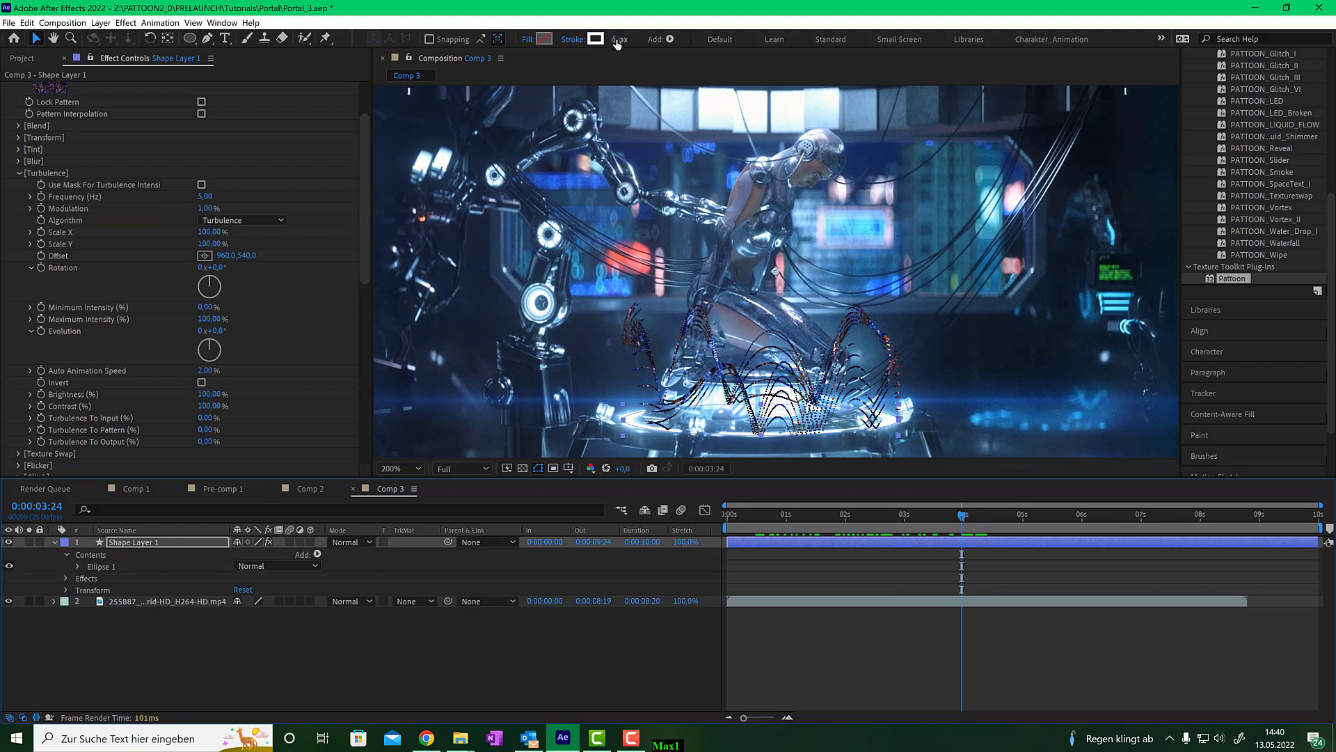
drag(617, 43, 624, 40)
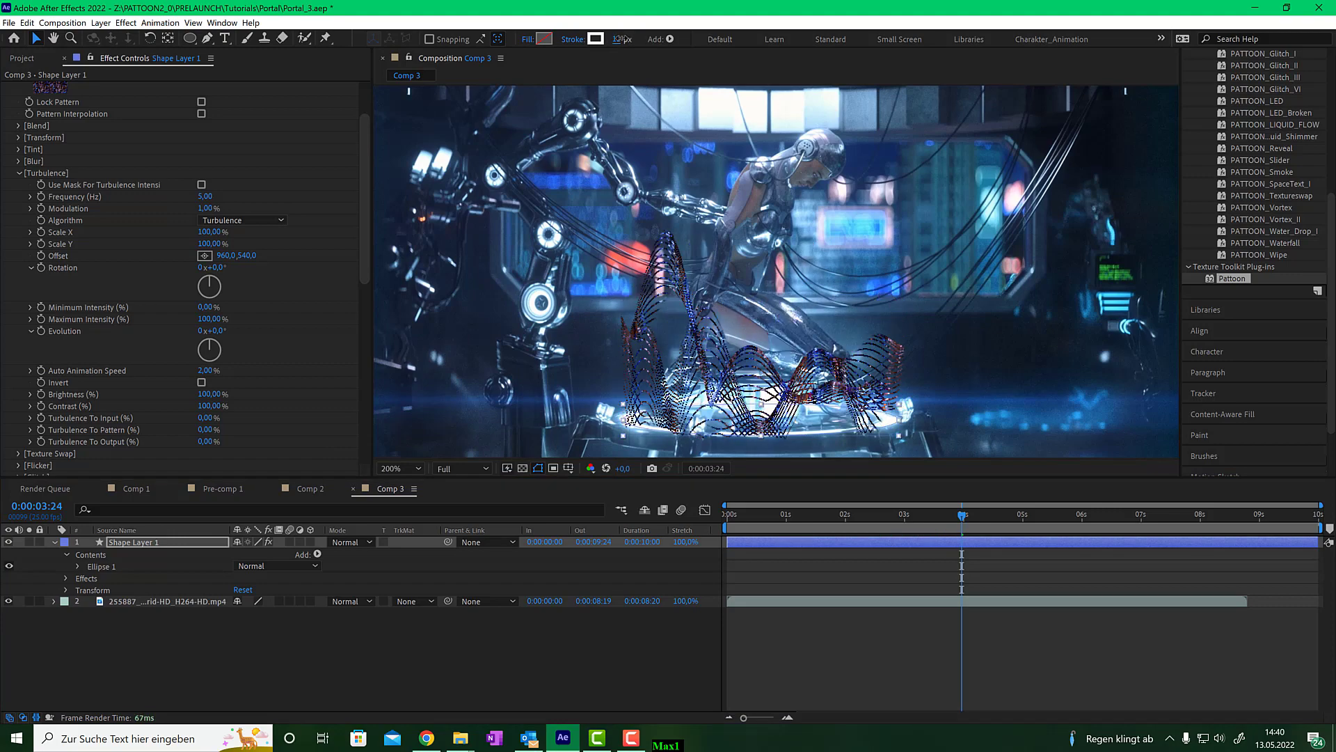
click(623, 40)
text(8)
key(Return)
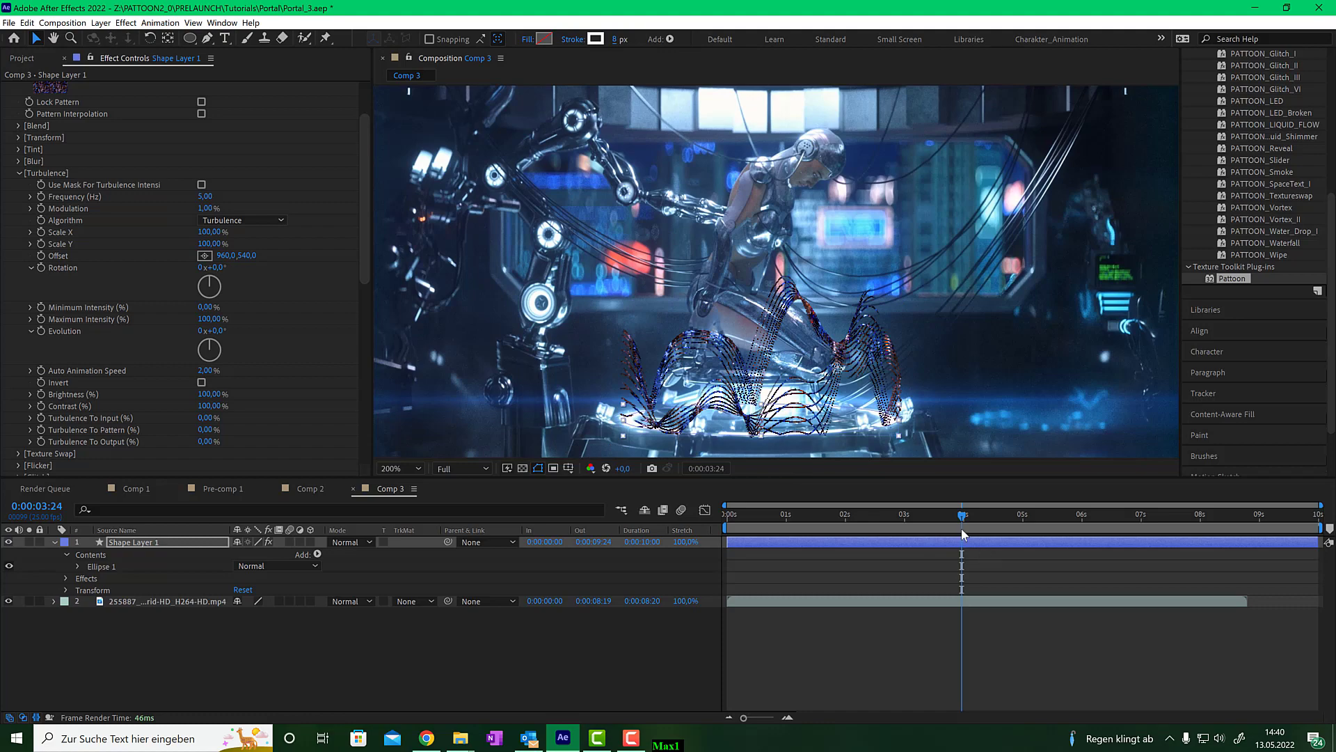
- Set Shape Layer 1's blending mode to Add
drag(962, 530, 895, 524)
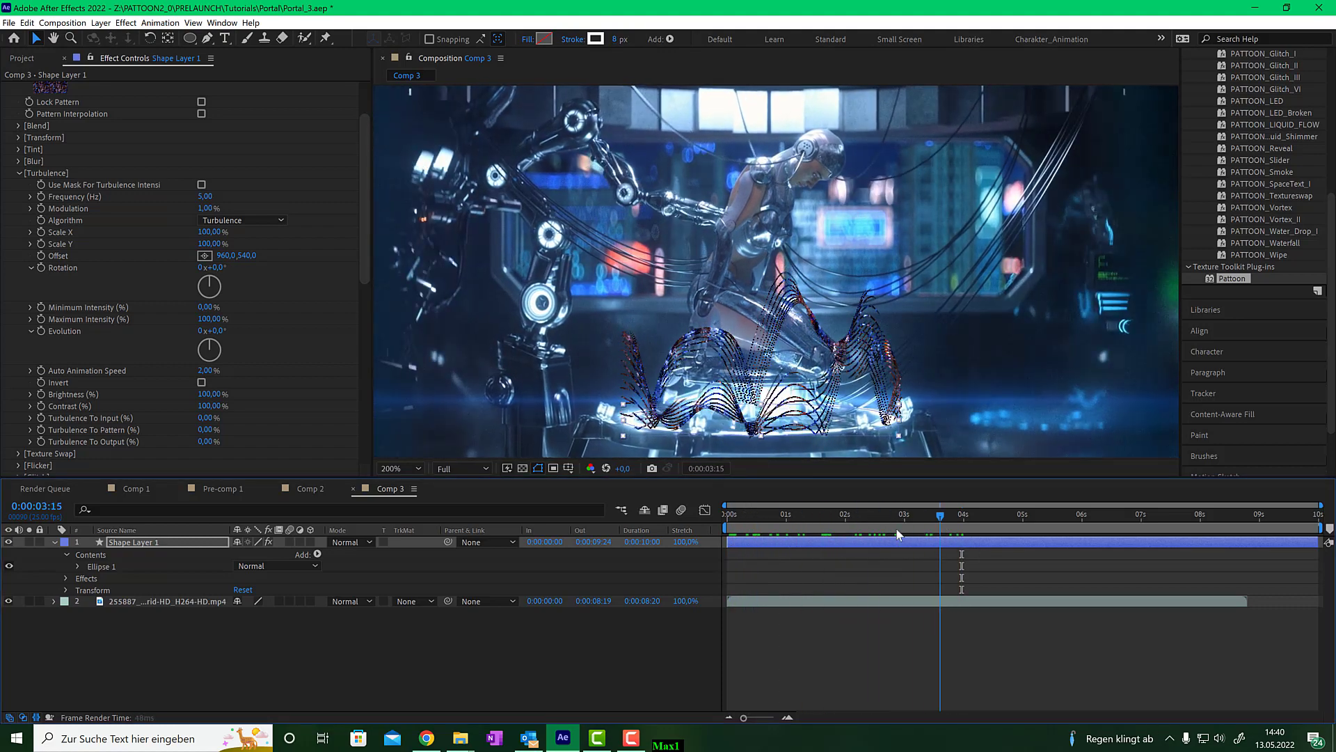
click(167, 544)
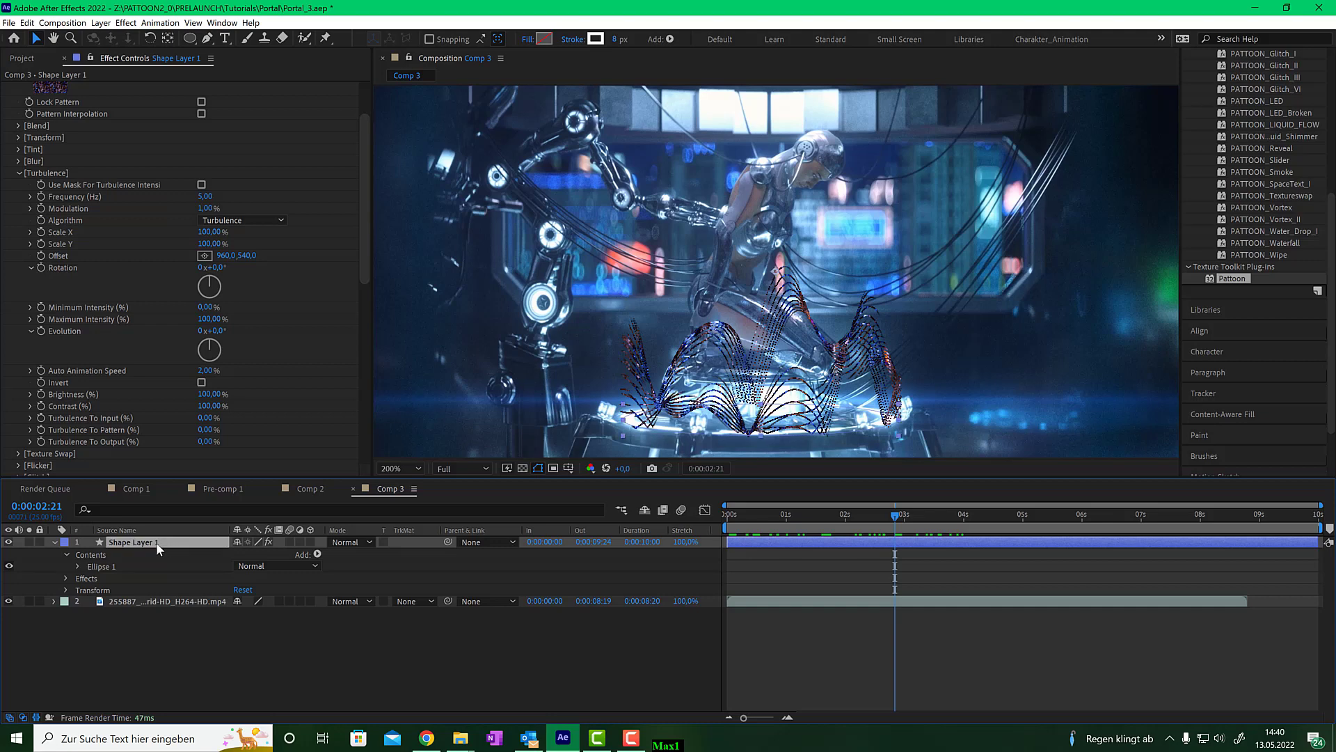
click(350, 541)
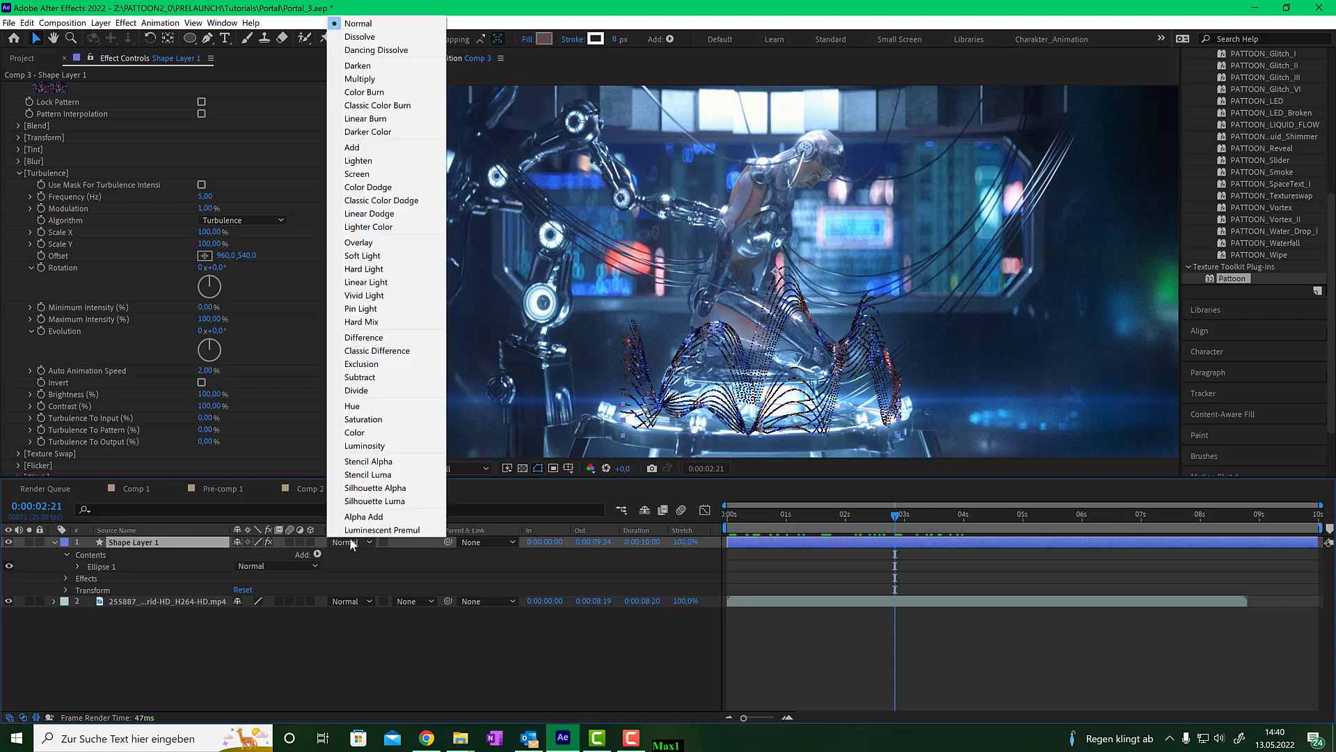
click(383, 148)
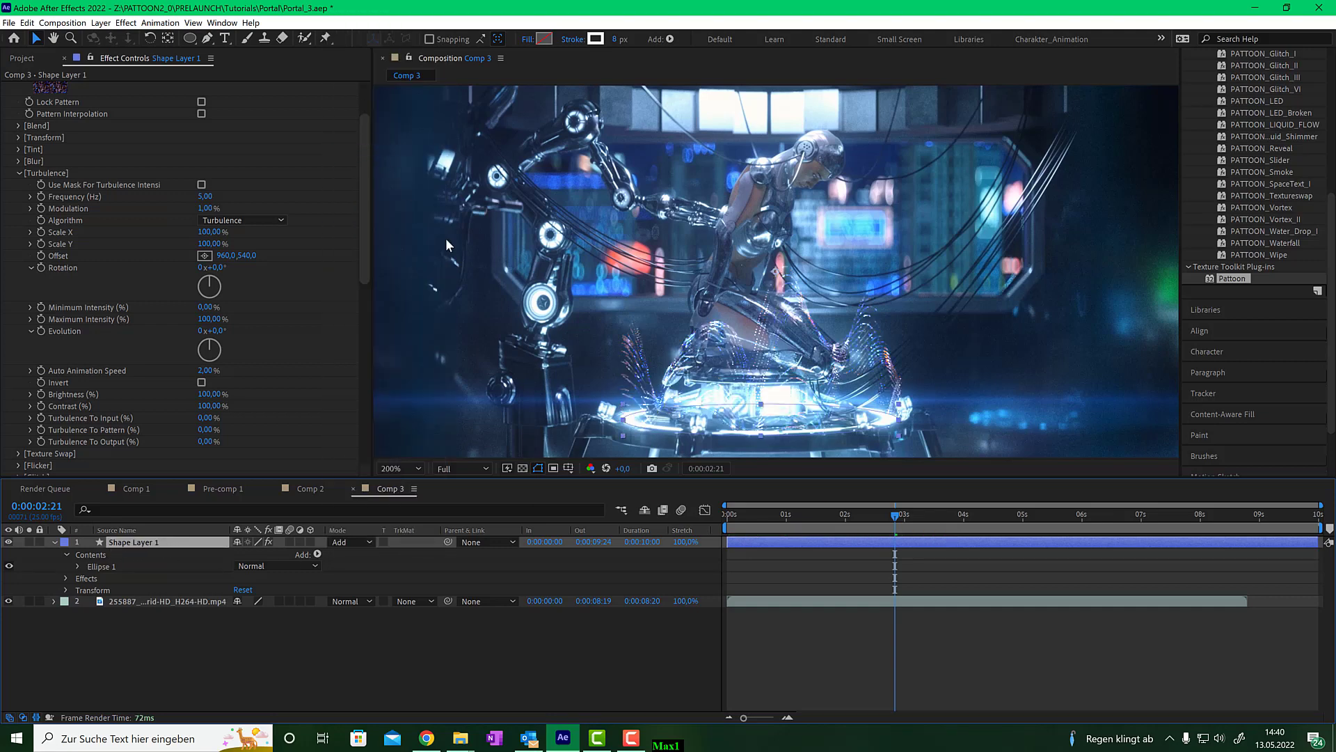
- Duplicate the shape layer
mouse_move(894, 519)
mouse_down()
mouse_move(984, 516)
mouse_move(733, 520)
mouse_move(973, 513)
mouse_move(786, 518)
mouse_move(901, 514)
mouse_move(880, 515)
mouse_up()
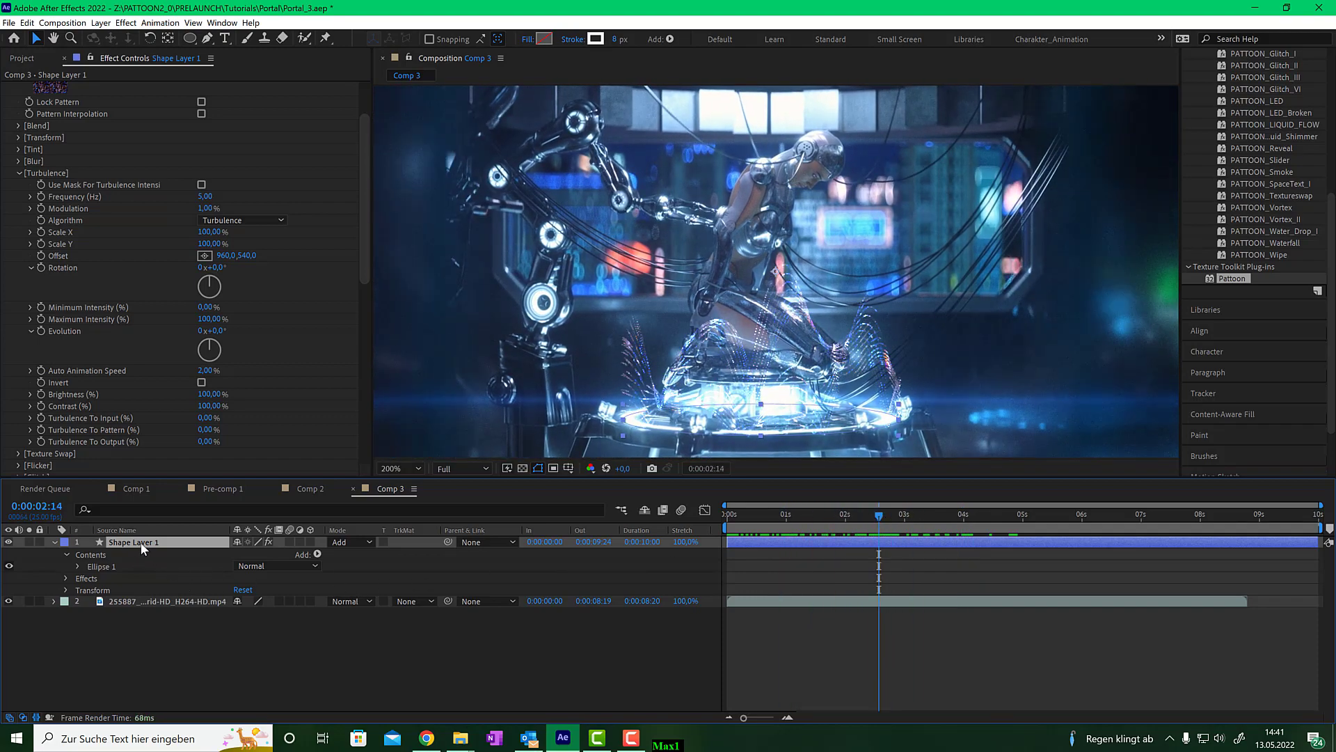
key(ctrl+d)
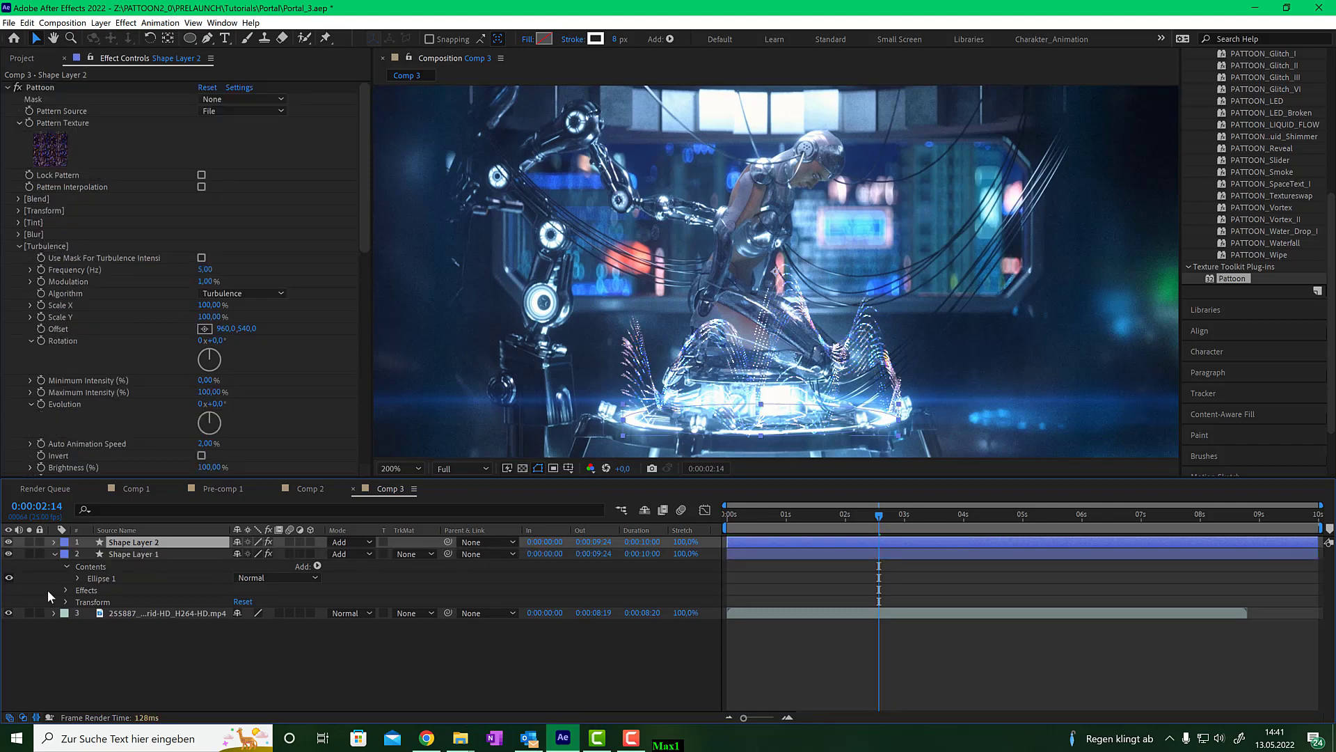
- Expand the duplicate's Particles group and set Auto Animation Speed to 10
scroll(155, 303, down, 5)
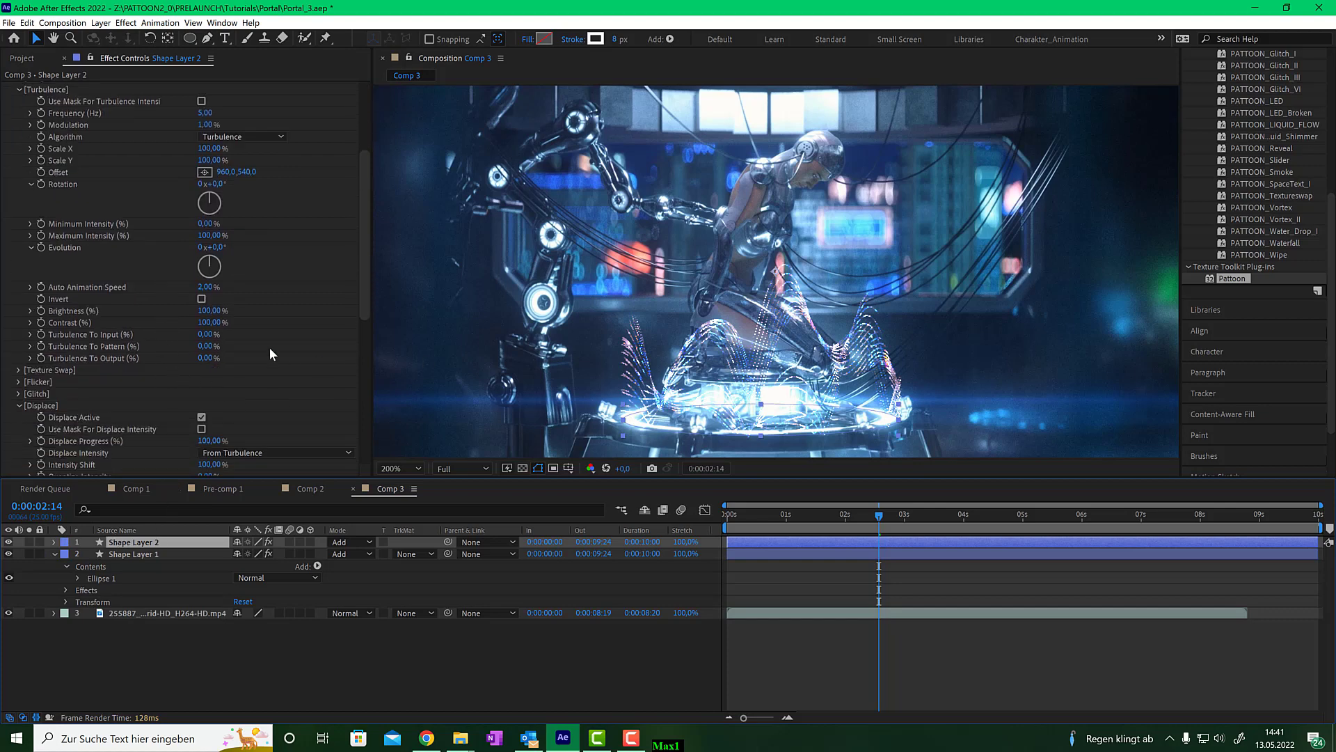
scroll(224, 341, down, 5)
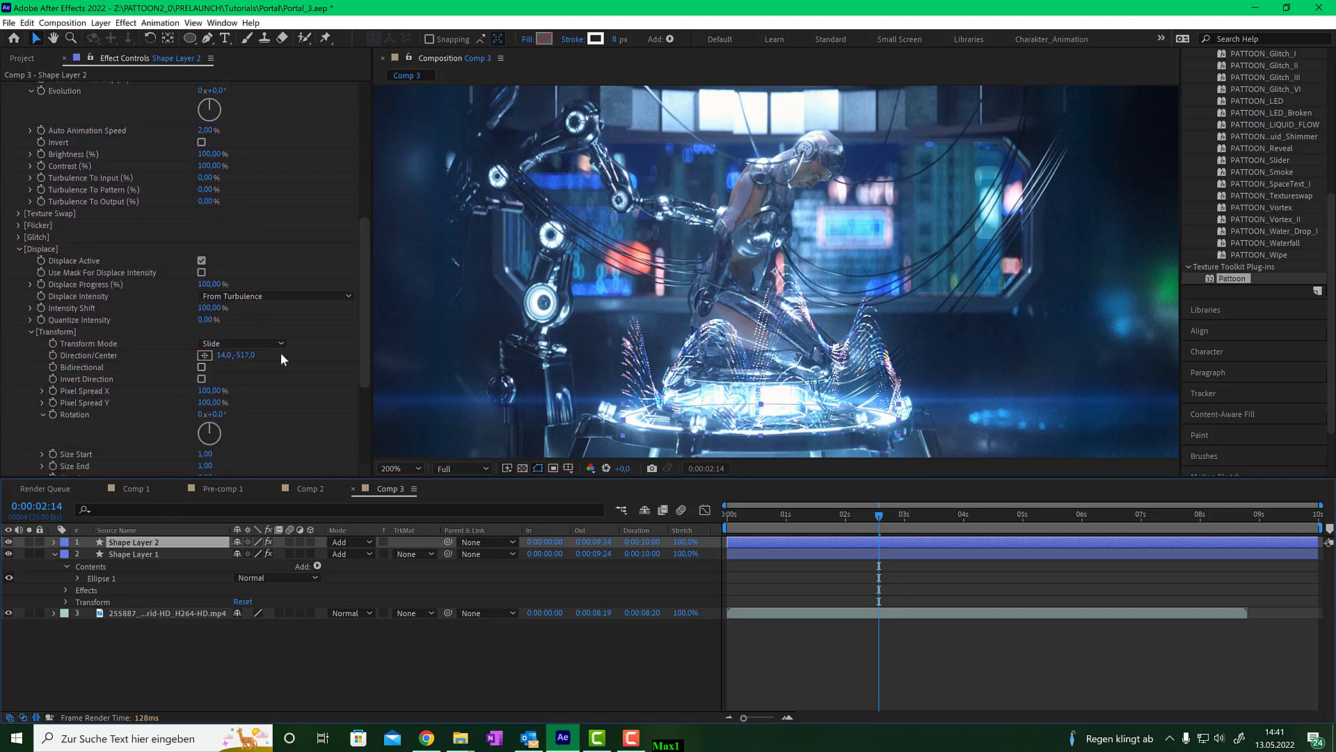
scroll(182, 357, down, 3)
scroll(124, 265, down, 3)
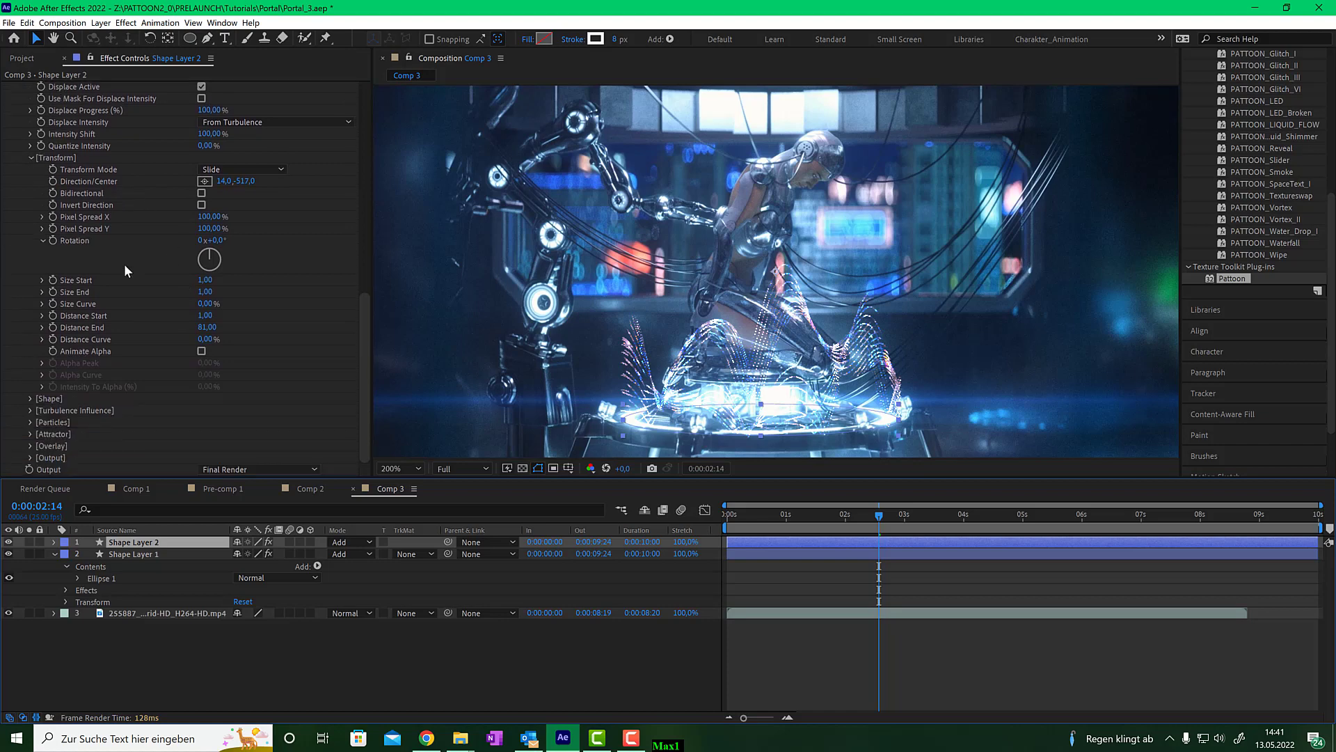
click(29, 422)
scroll(28, 420, down, 1)
click(199, 398)
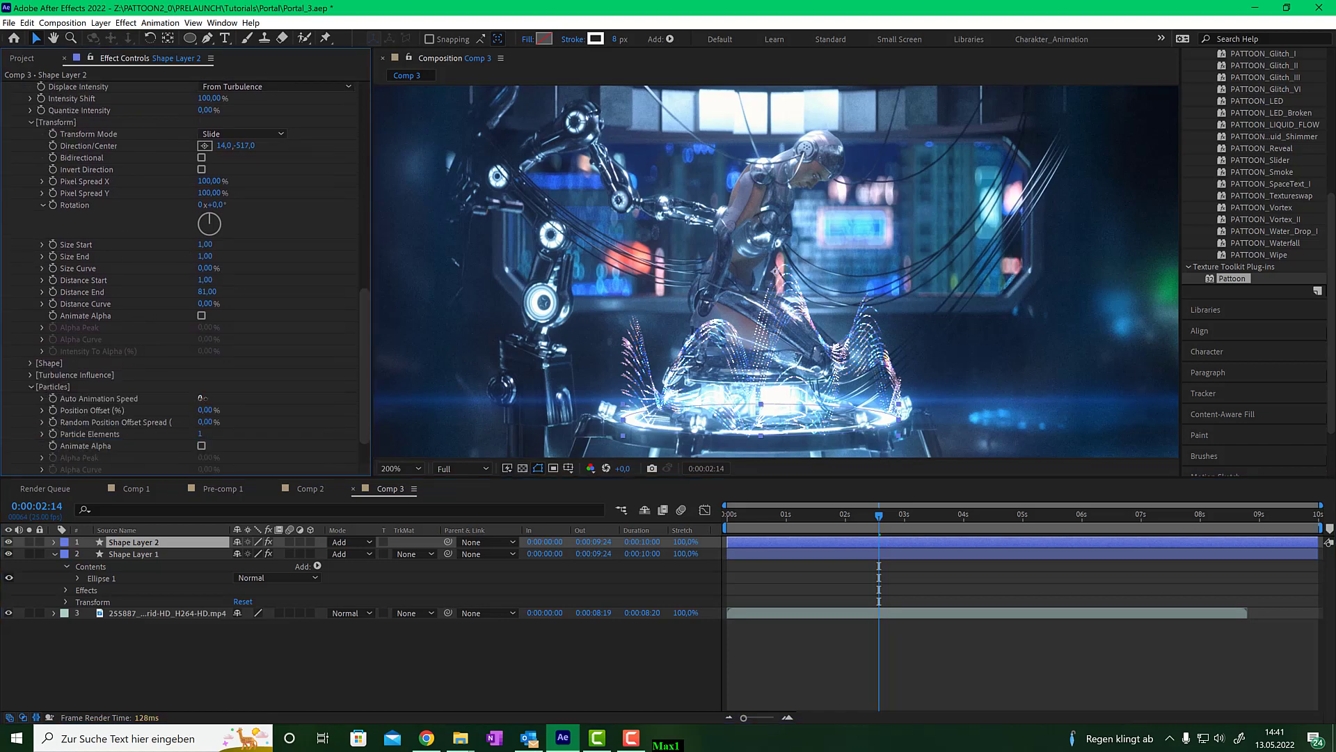
text(10)
key(Return)
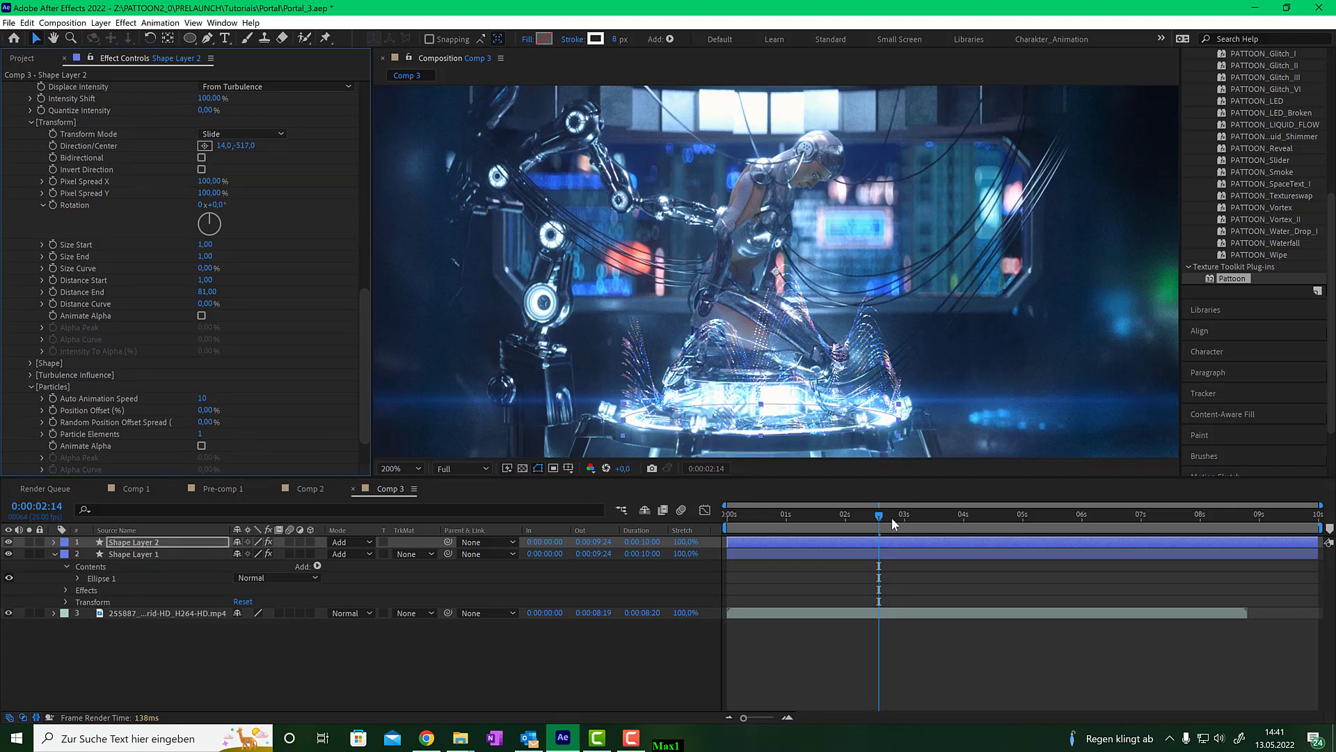
- Solo the duplicated shape layer and set Particle Elements to 5
drag(876, 518, 1089, 514)
click(29, 542)
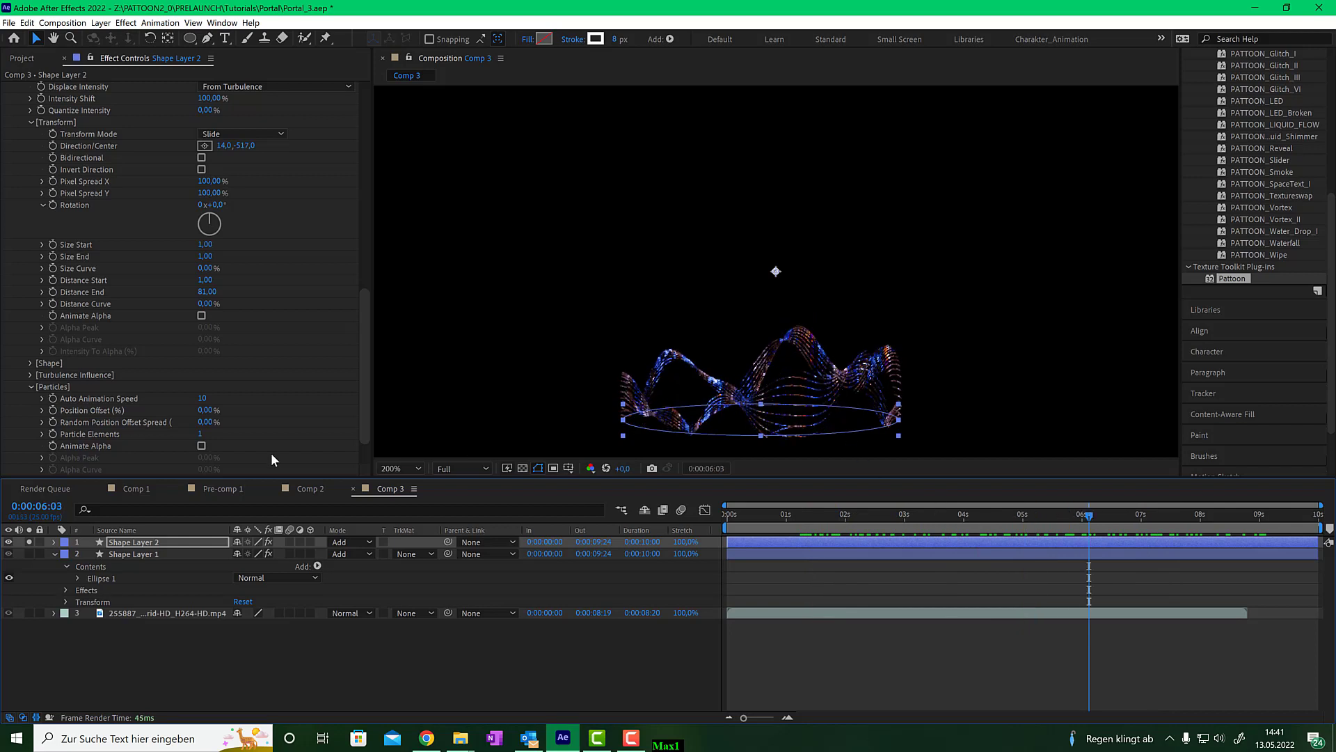
click(200, 434)
text(5)
key(Return)
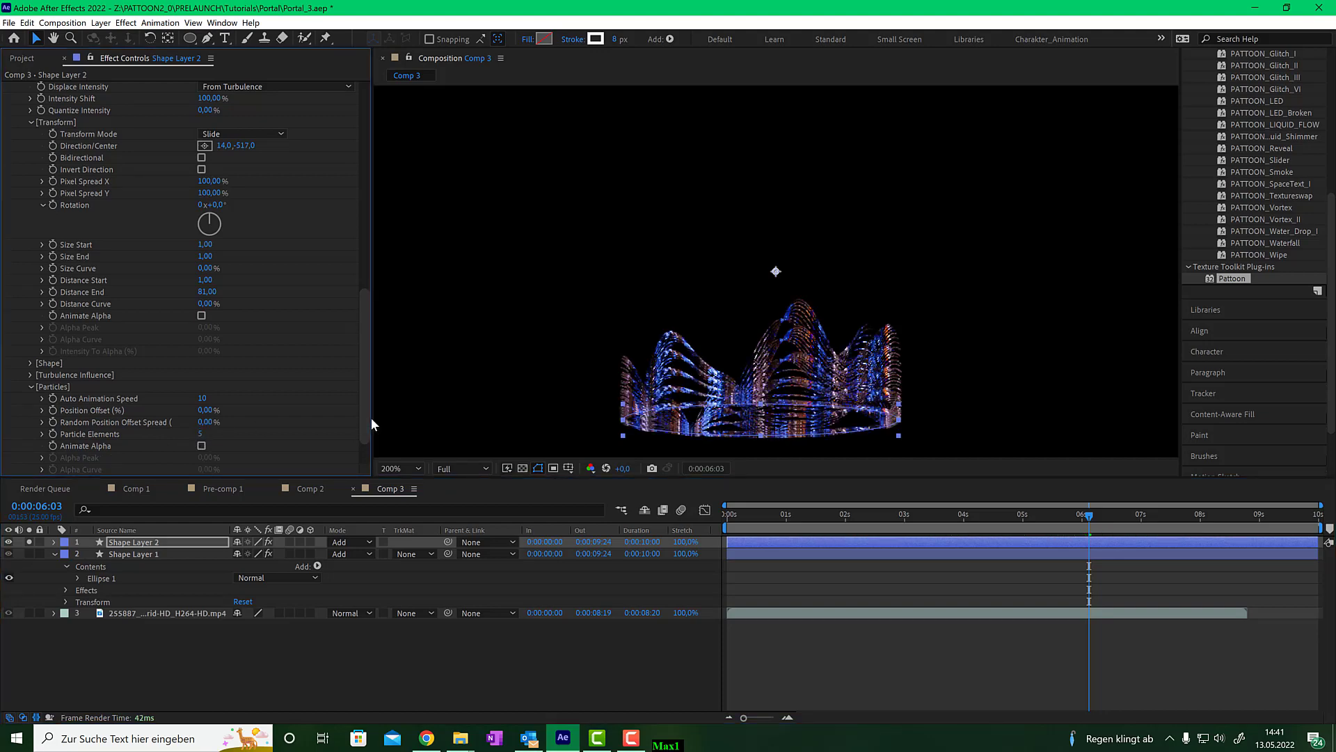
- Enable Animate Alpha for the particles and set Alpha Peak to 50%
mouse_move(950, 526)
mouse_down()
mouse_move(782, 537)
mouse_move(981, 520)
mouse_move(736, 523)
mouse_move(1159, 504)
mouse_move(966, 513)
mouse_up()
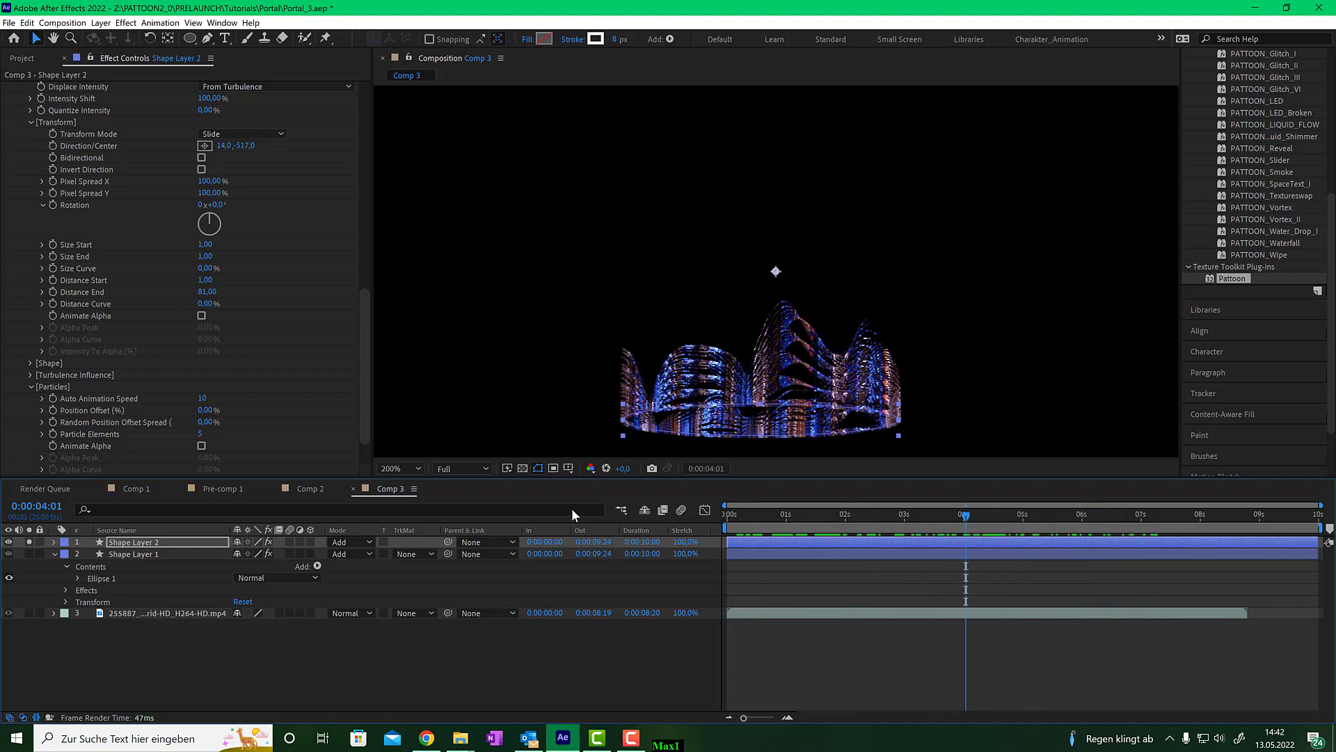
click(202, 446)
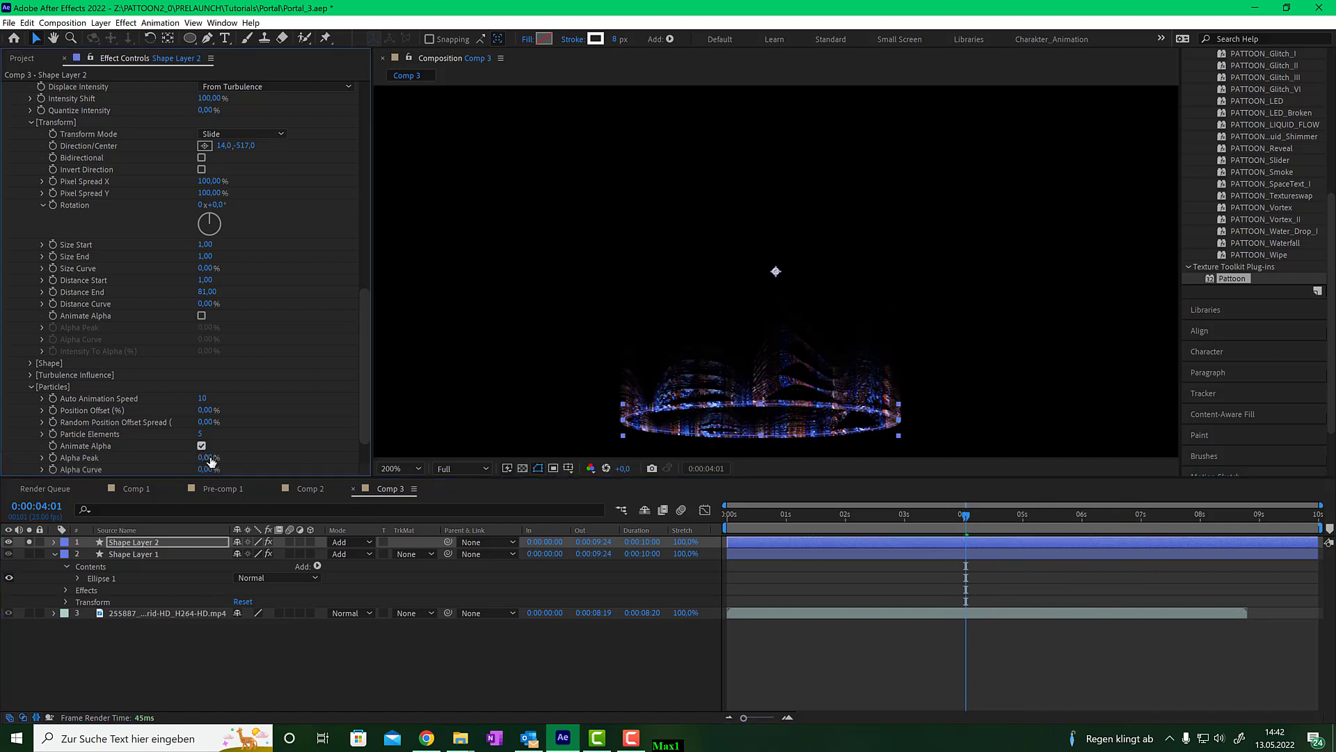
click(208, 458)
text(50)
key(Return)
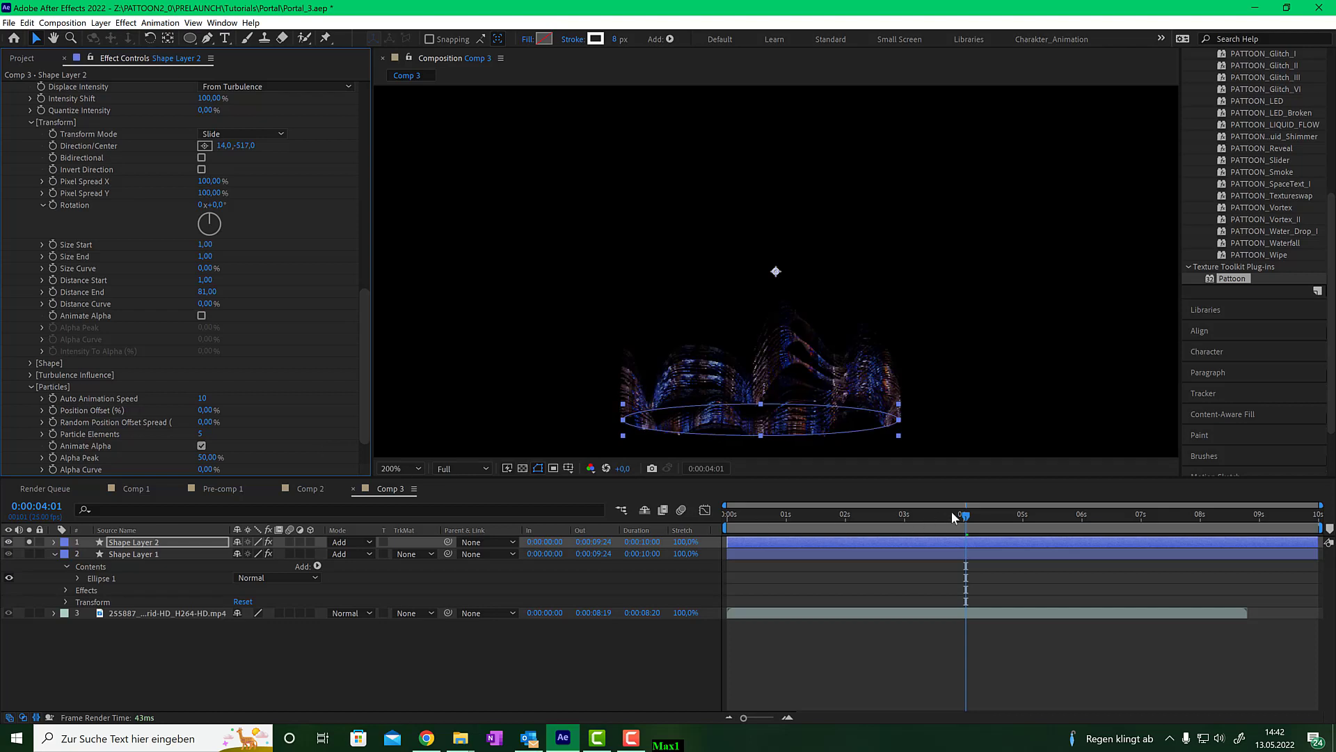
- Set the particles' Random Position Offset Spread to 13%
drag(950, 511, 1026, 514)
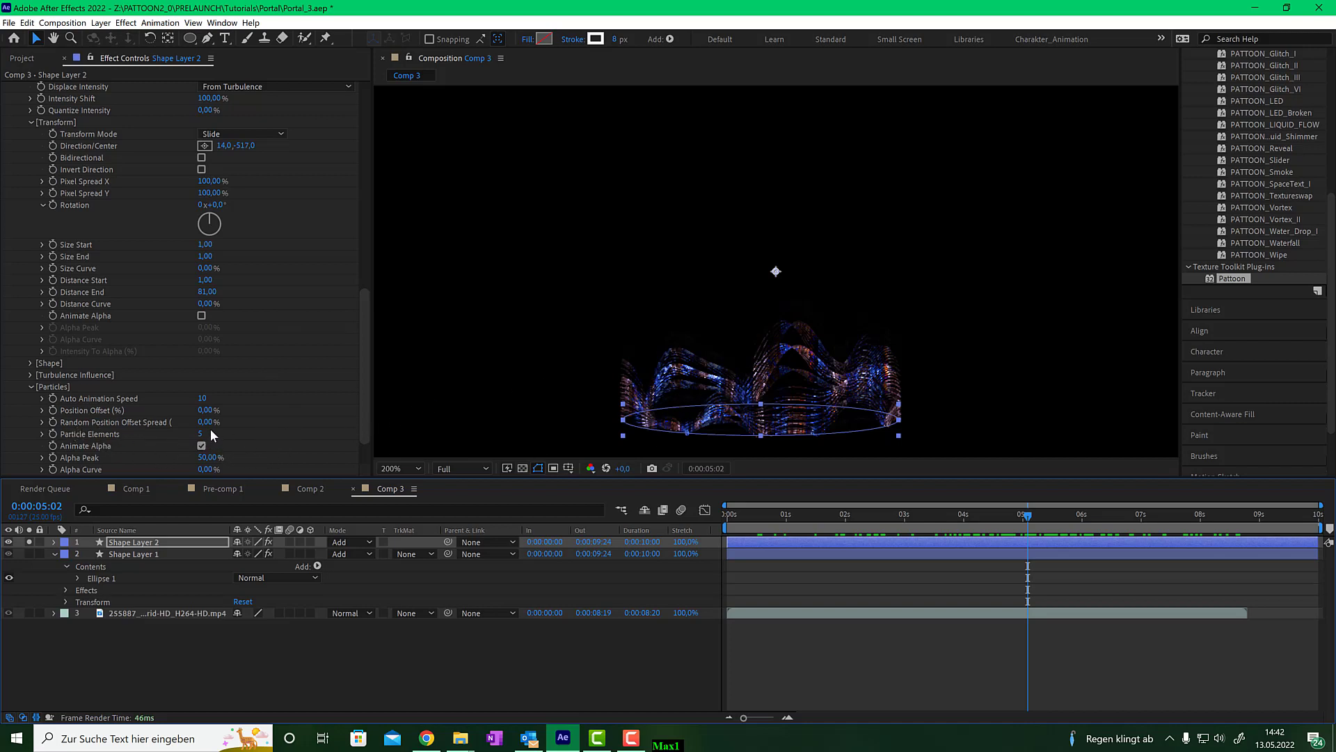
drag(207, 421, 219, 421)
mouse_move(964, 515)
mouse_down()
mouse_move(1105, 517)
mouse_move(929, 516)
mouse_move(990, 516)
mouse_up()
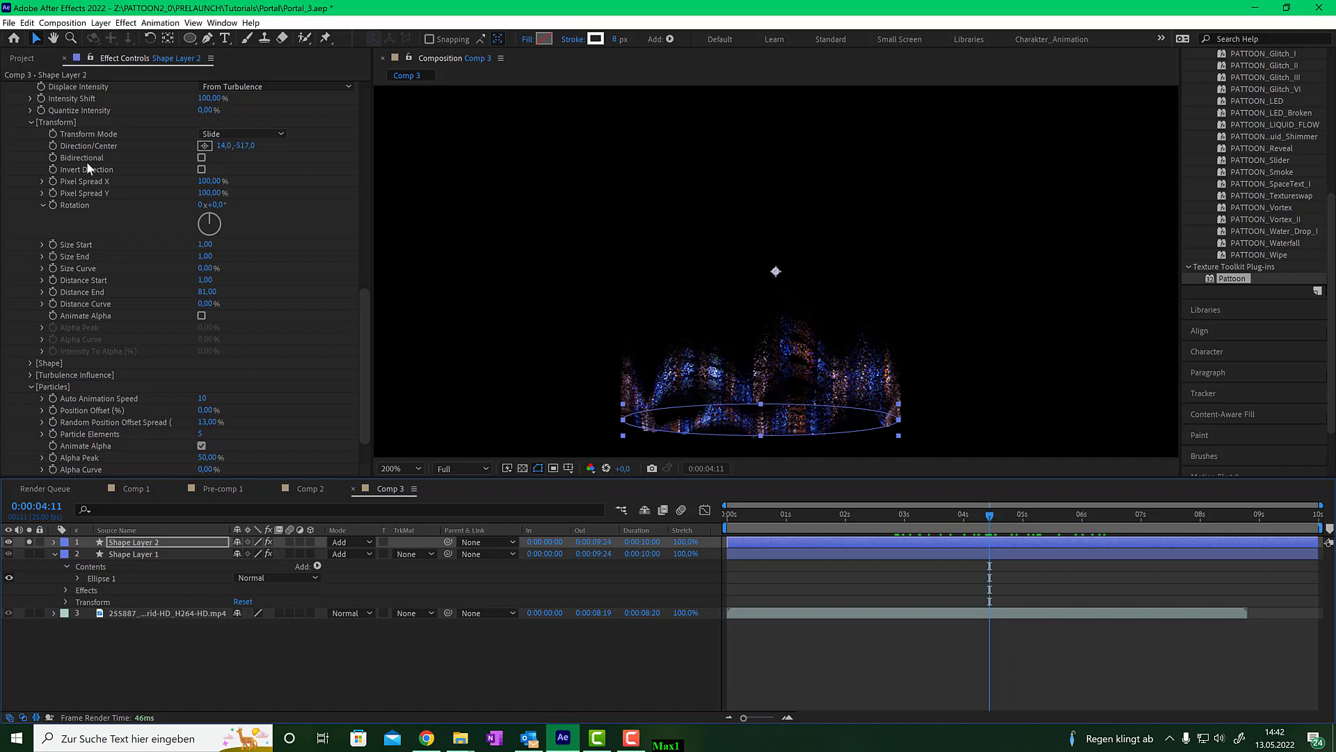
- Raise the duplicate's Displace Distance End to 227
scroll(76, 160, up, 3)
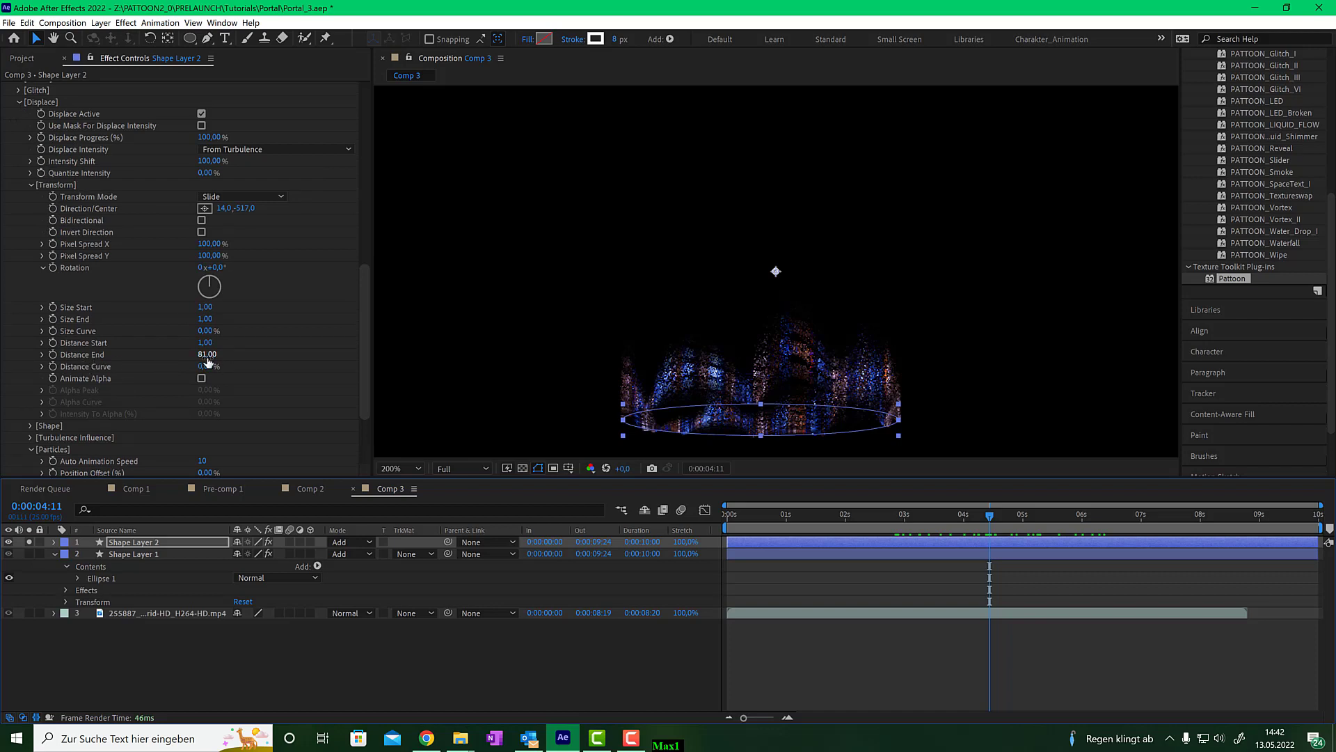
drag(208, 355, 289, 338)
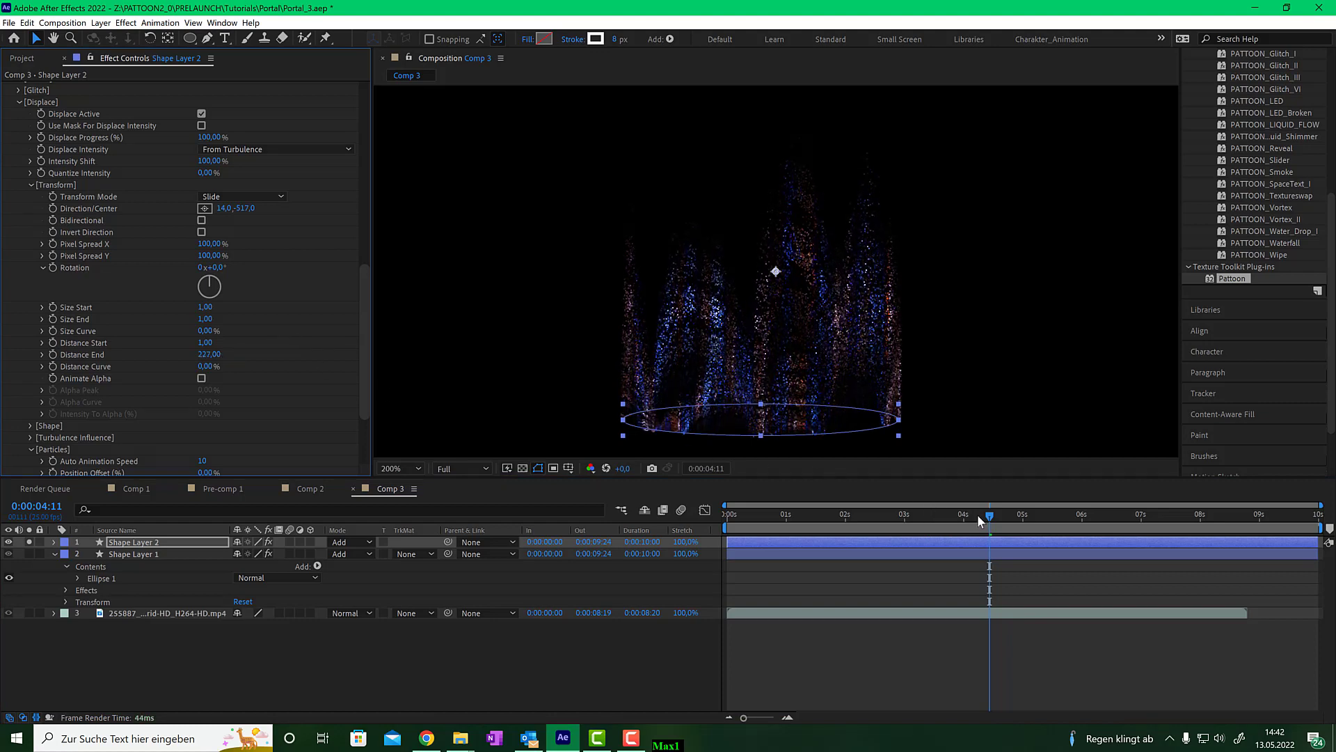
drag(978, 515, 933, 520)
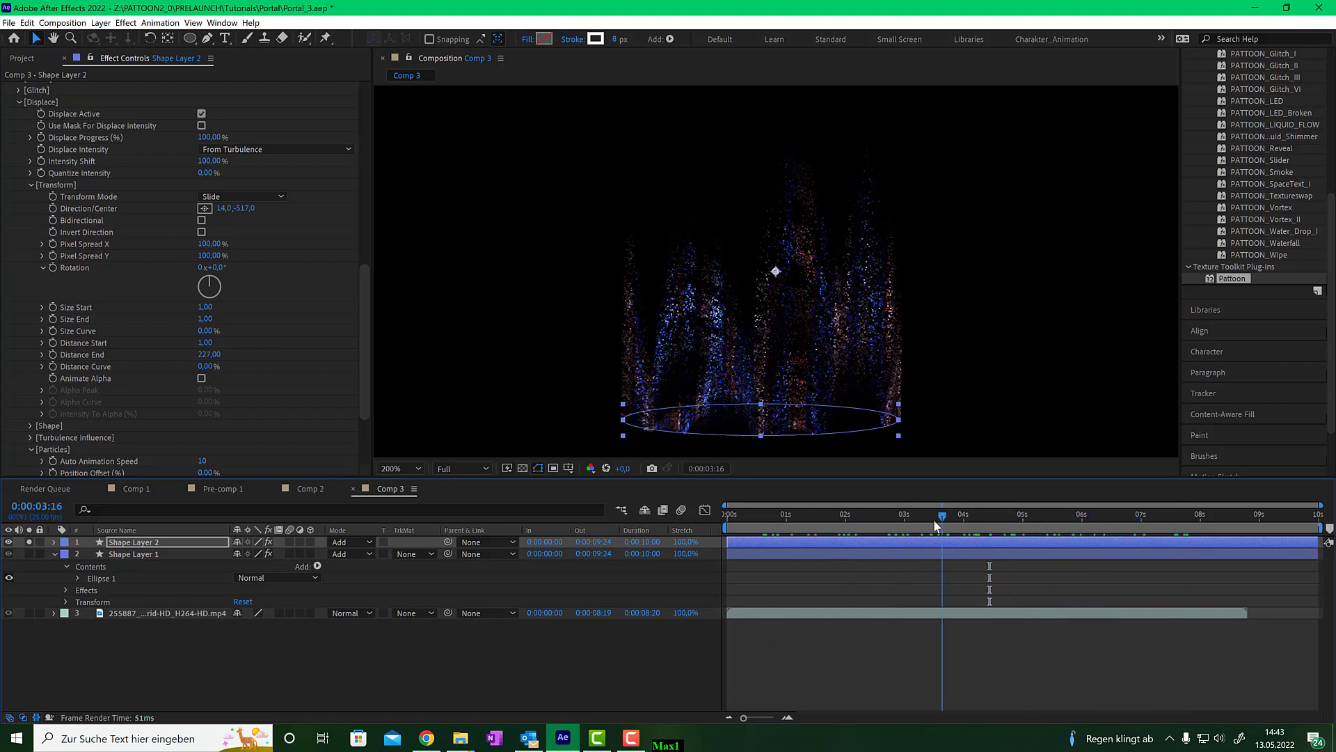
- Turn off solo on the duplicated shape layer and set the viewer to 100% zoom
click(29, 542)
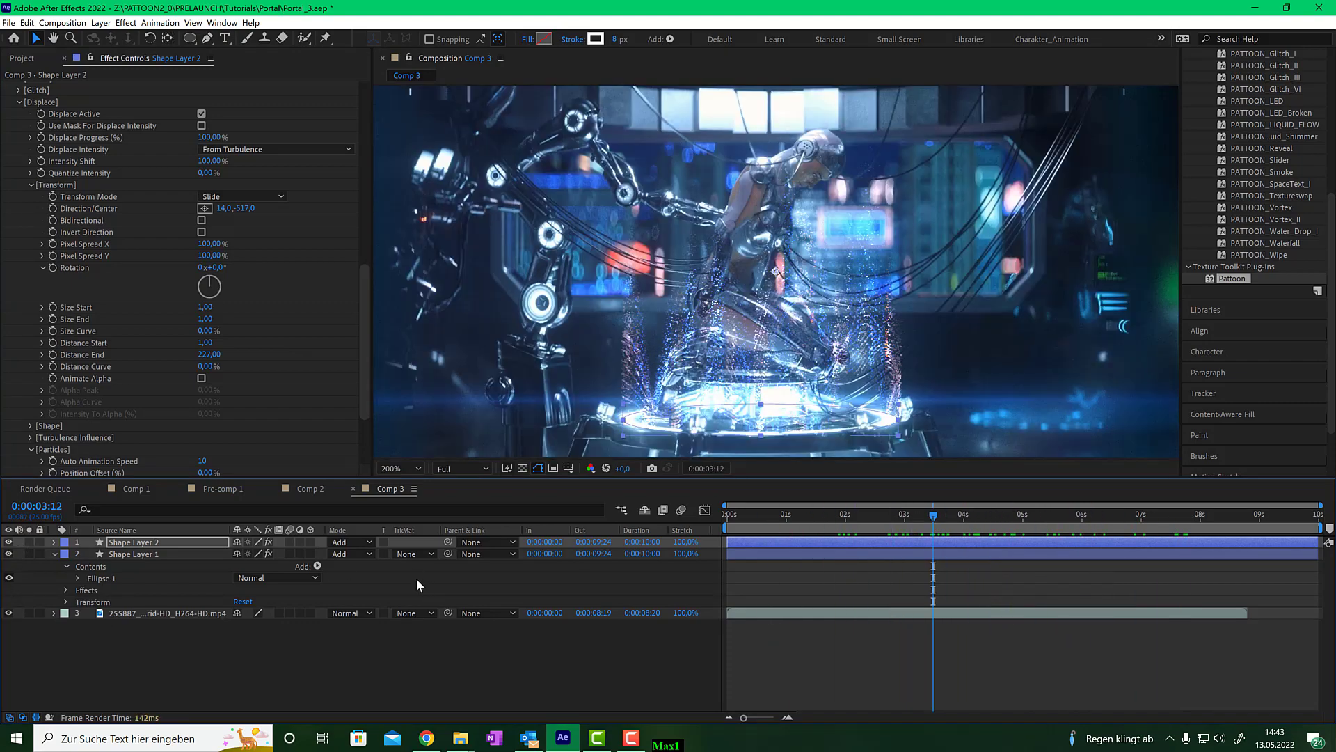
drag(934, 516, 892, 511)
key(slash)
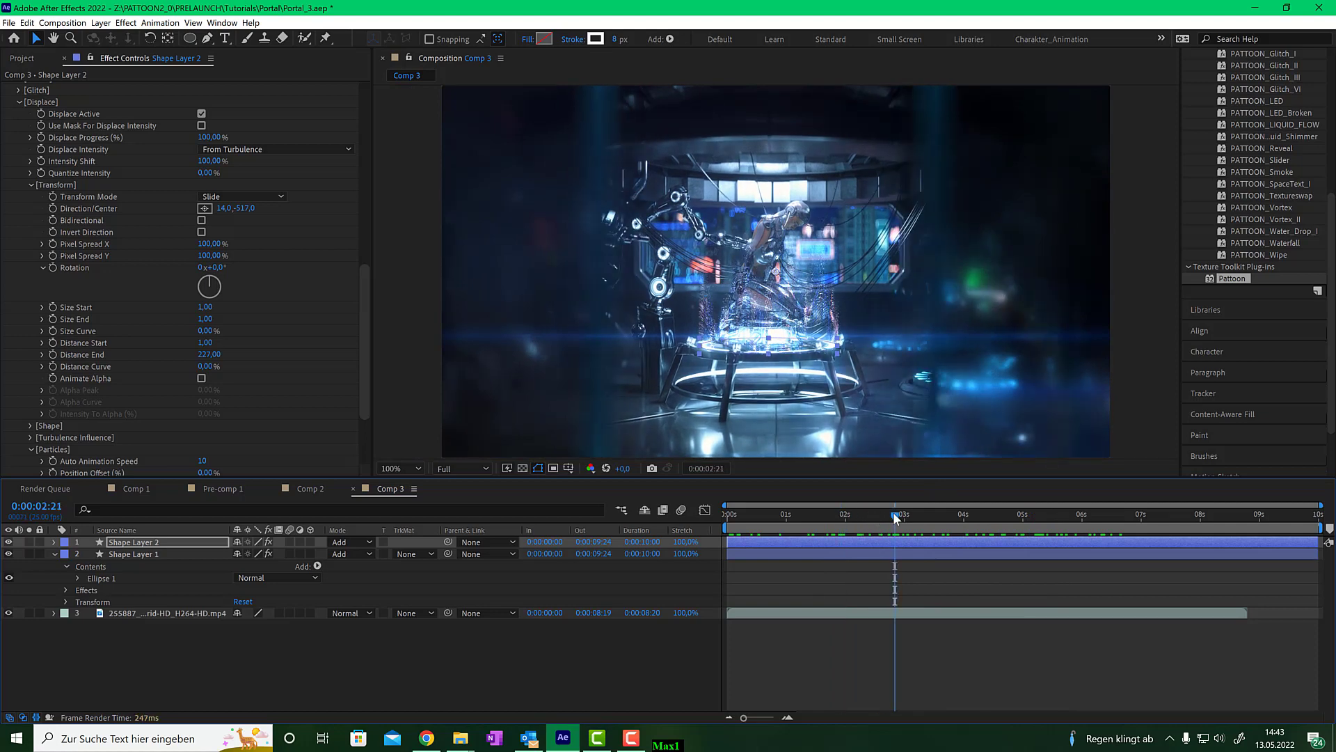
- Preview the combined effect in Comp 1, then return to Comp 3
click(144, 489)
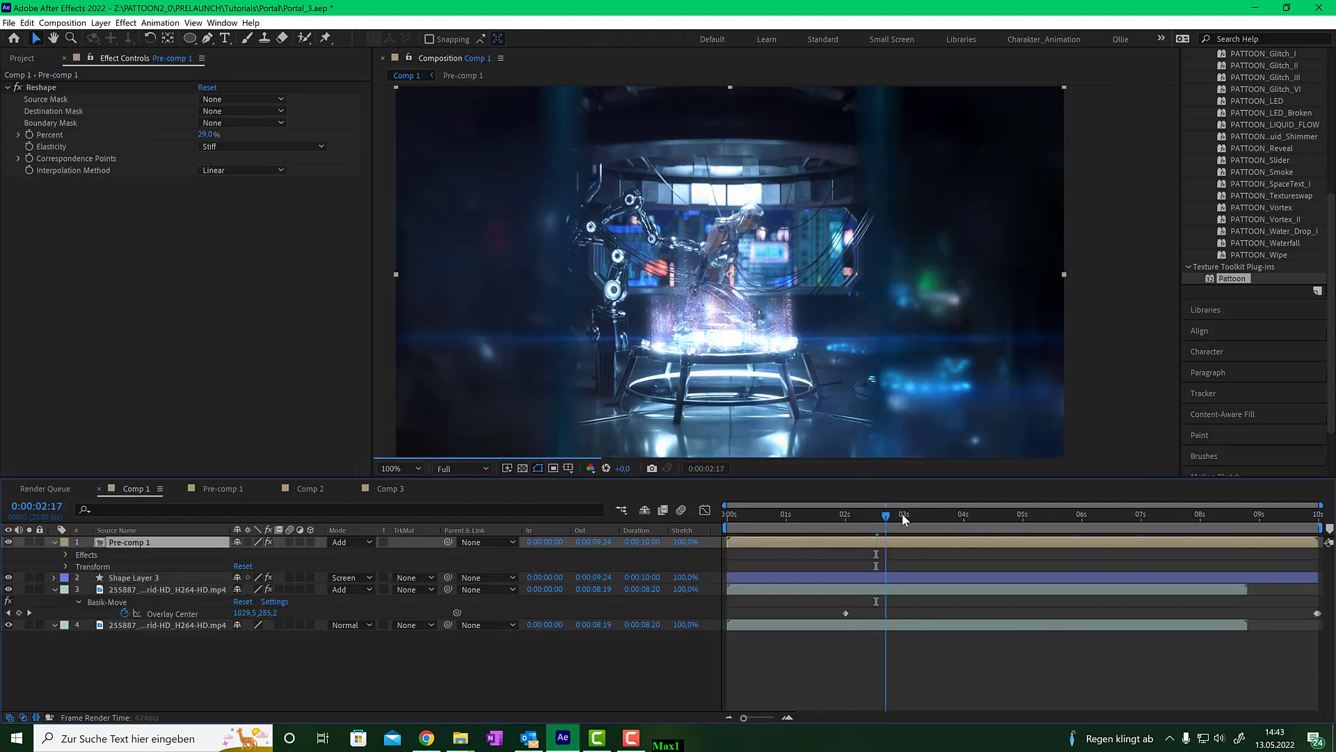
drag(879, 515, 938, 526)
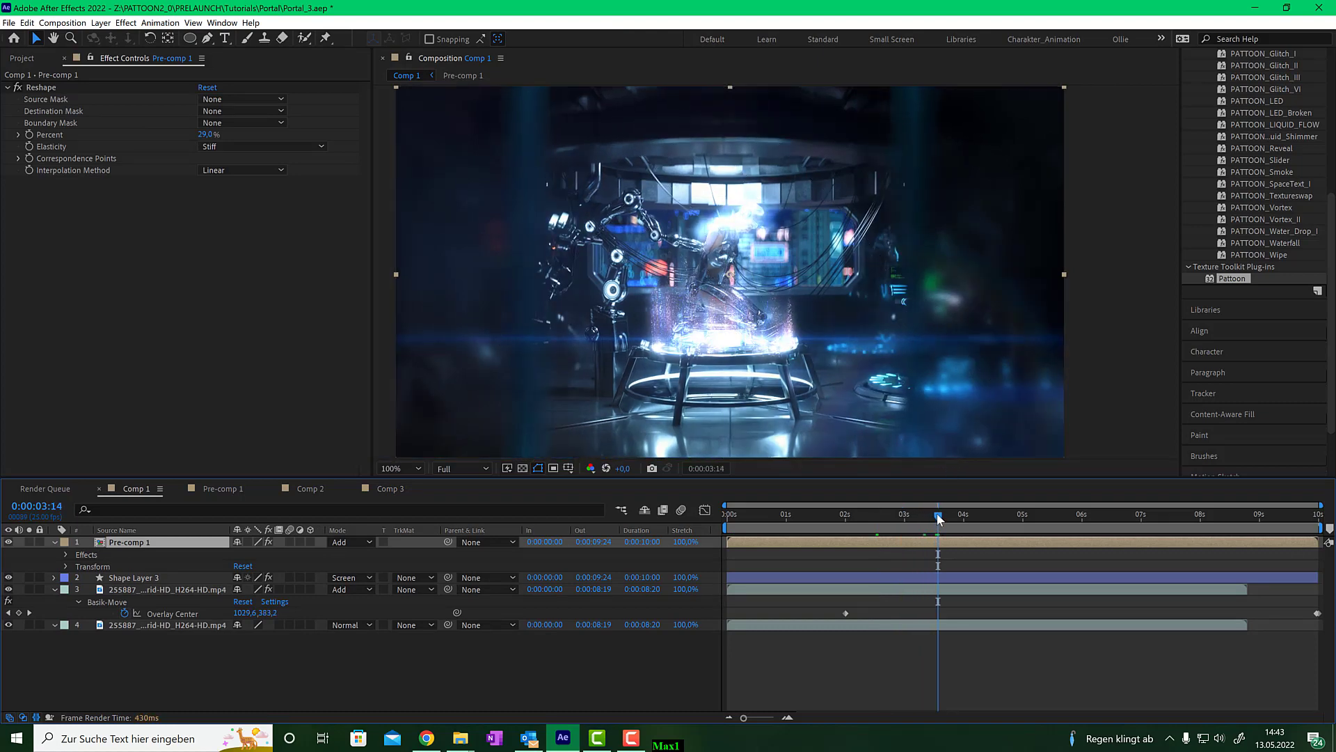
mouse_move(938, 518)
mouse_down()
mouse_move(1000, 514)
mouse_move(938, 515)
mouse_up()
click(387, 489)
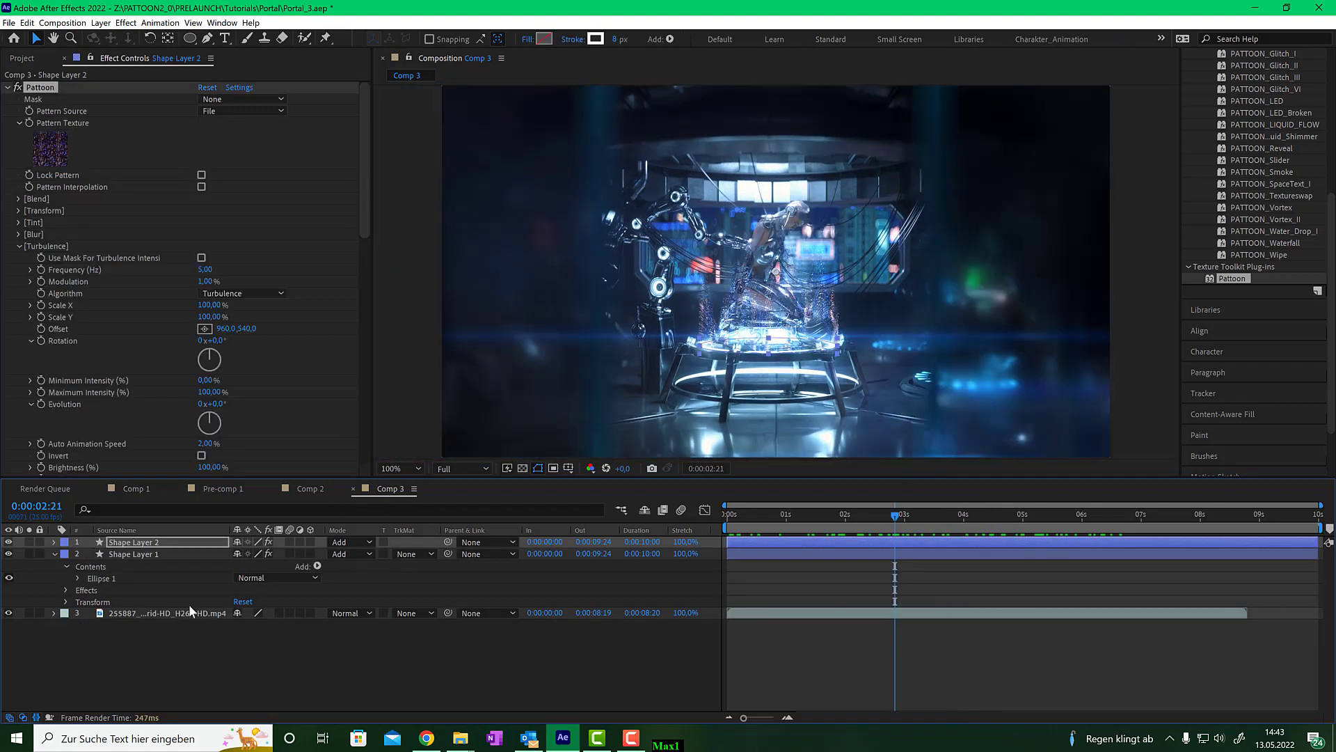
- Duplicate the cyborg video layer, then hide both shape layers and the lower video copy
click(161, 612)
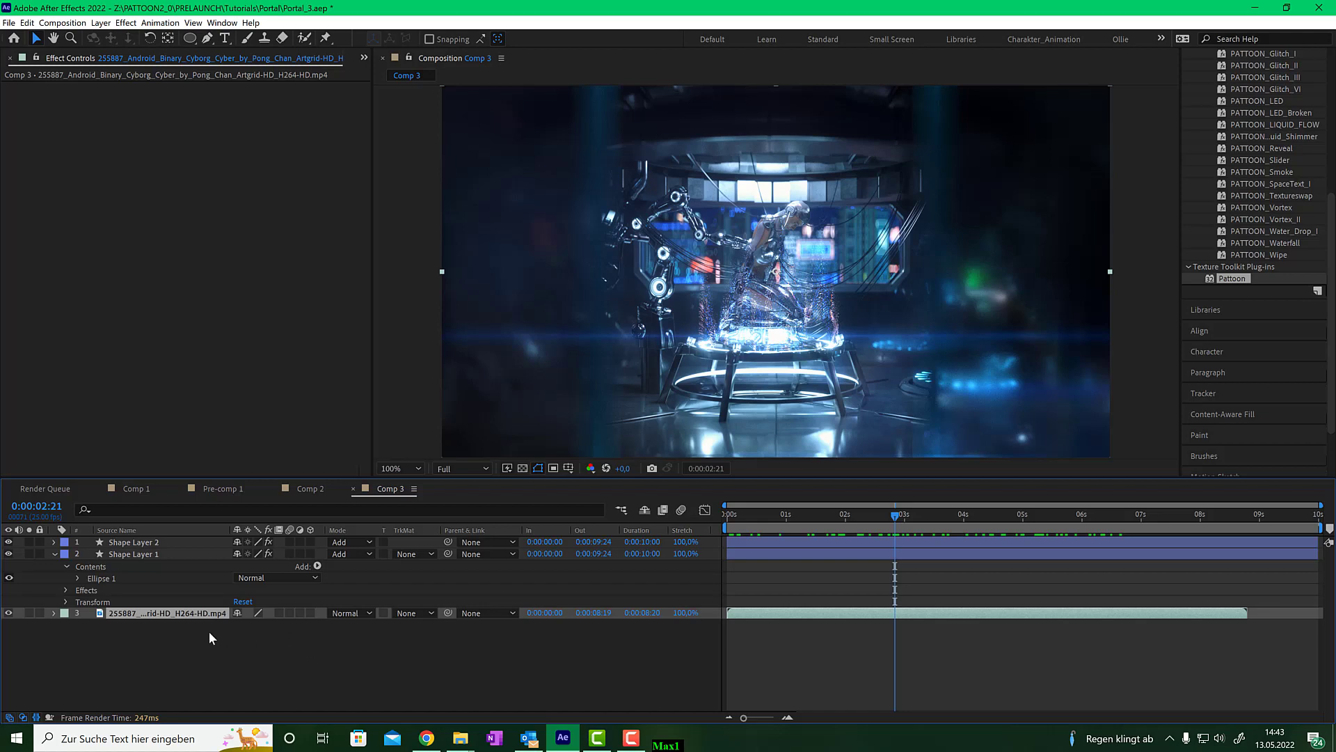
key(ctrl+d)
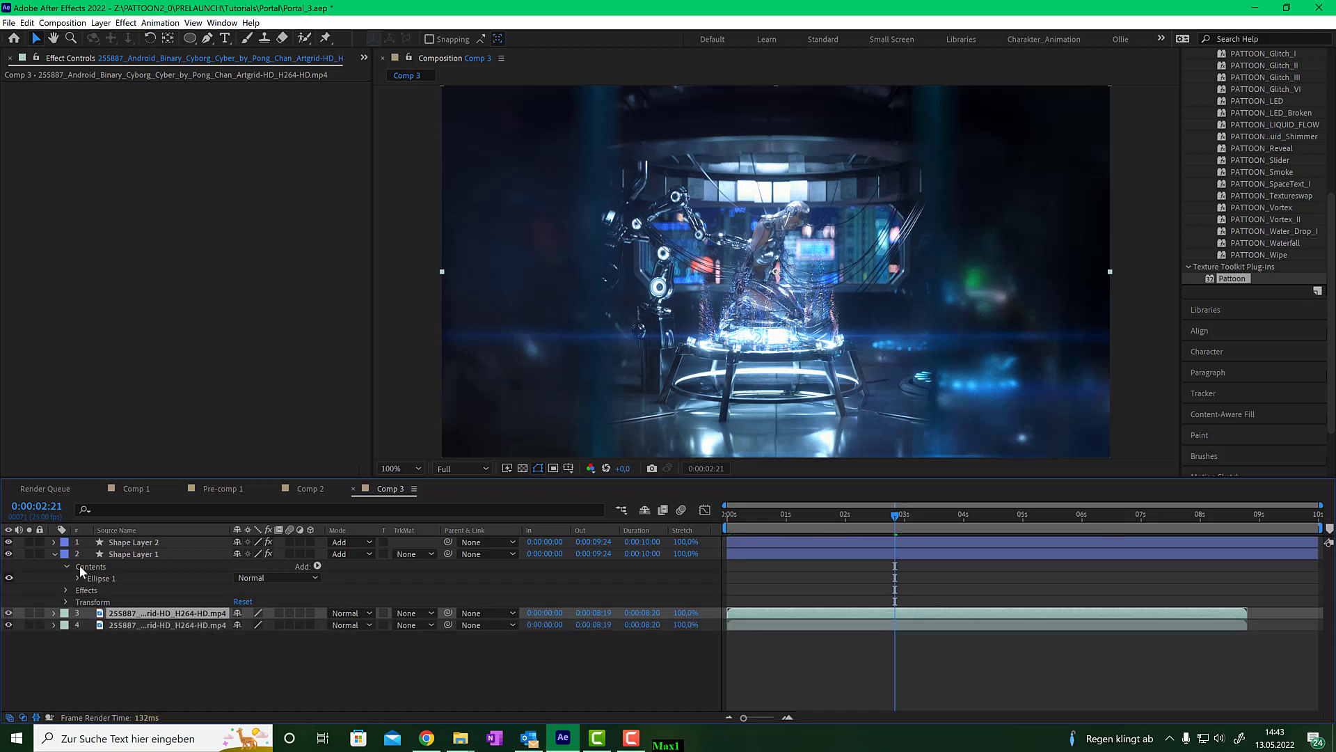
drag(8, 553, 8, 541)
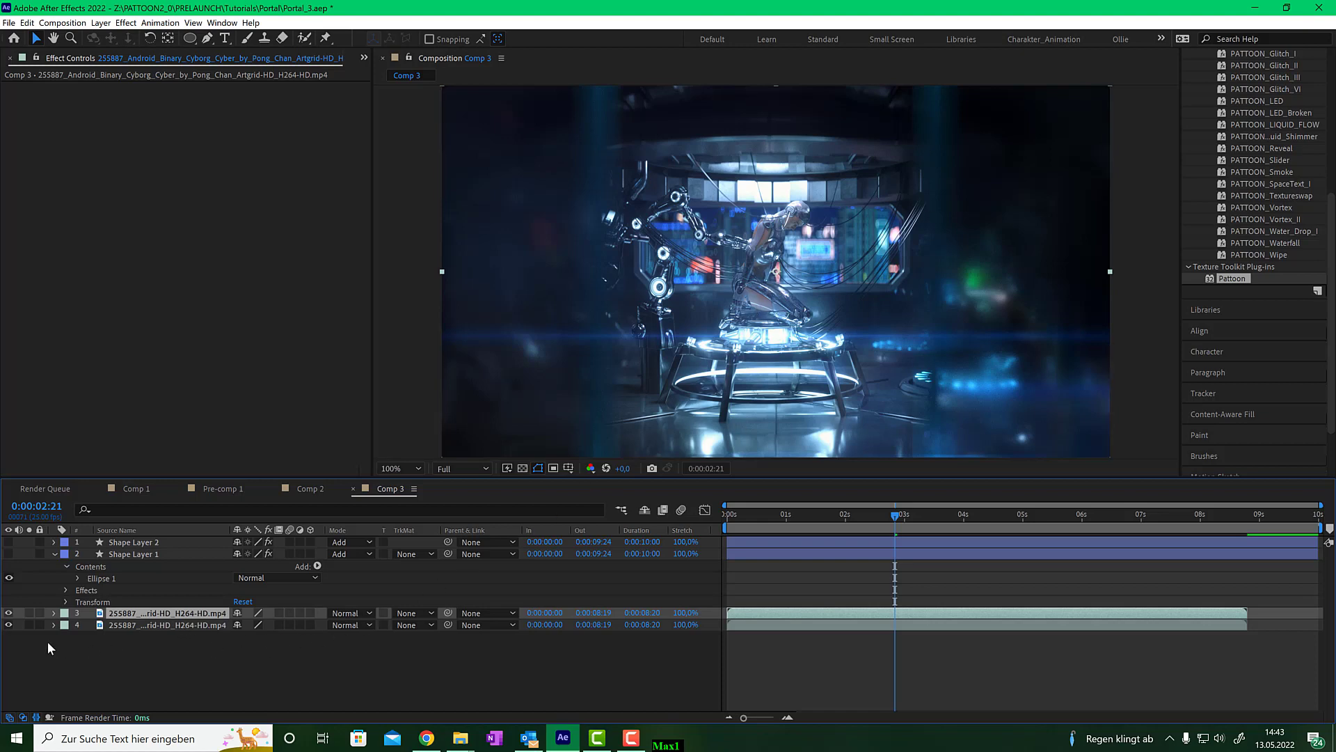
click(9, 624)
- Zoom in and draw a Pen-tool mask tracing around the kneeling cyborg on the upper video copy
click(207, 39)
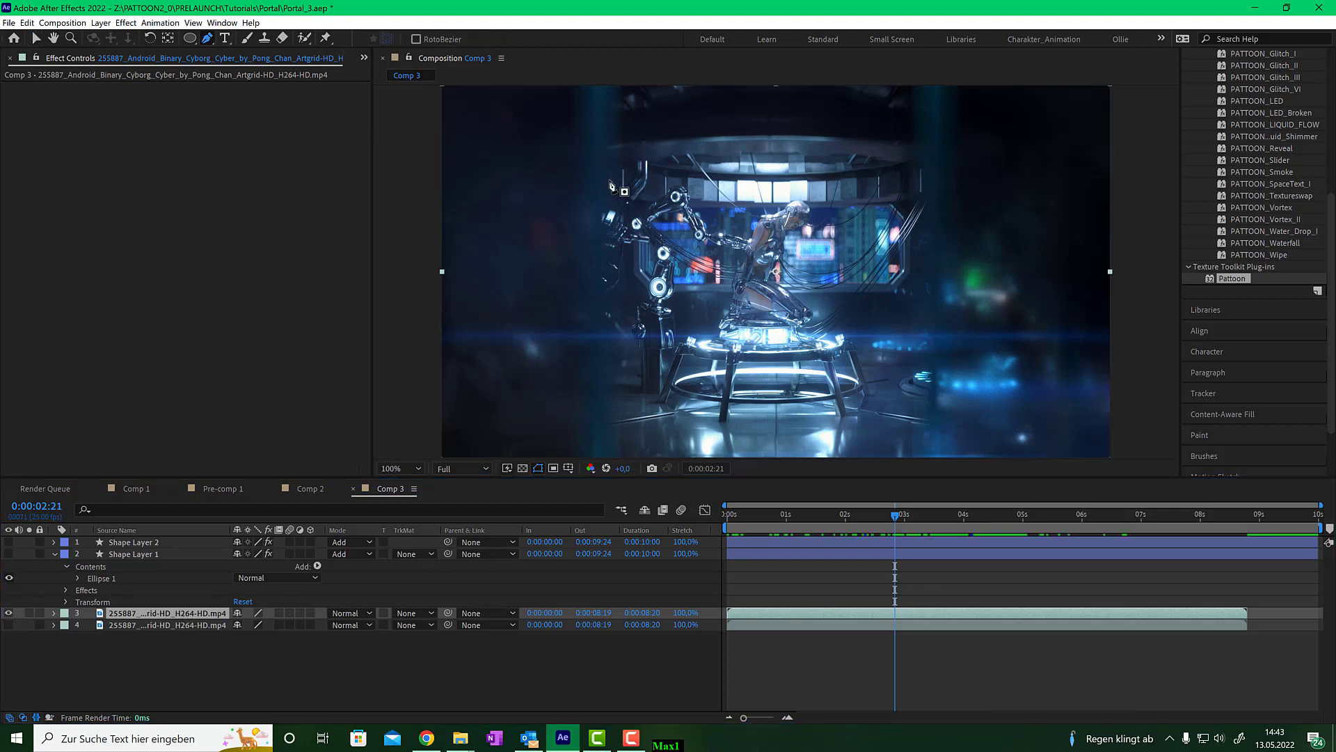
key(period)
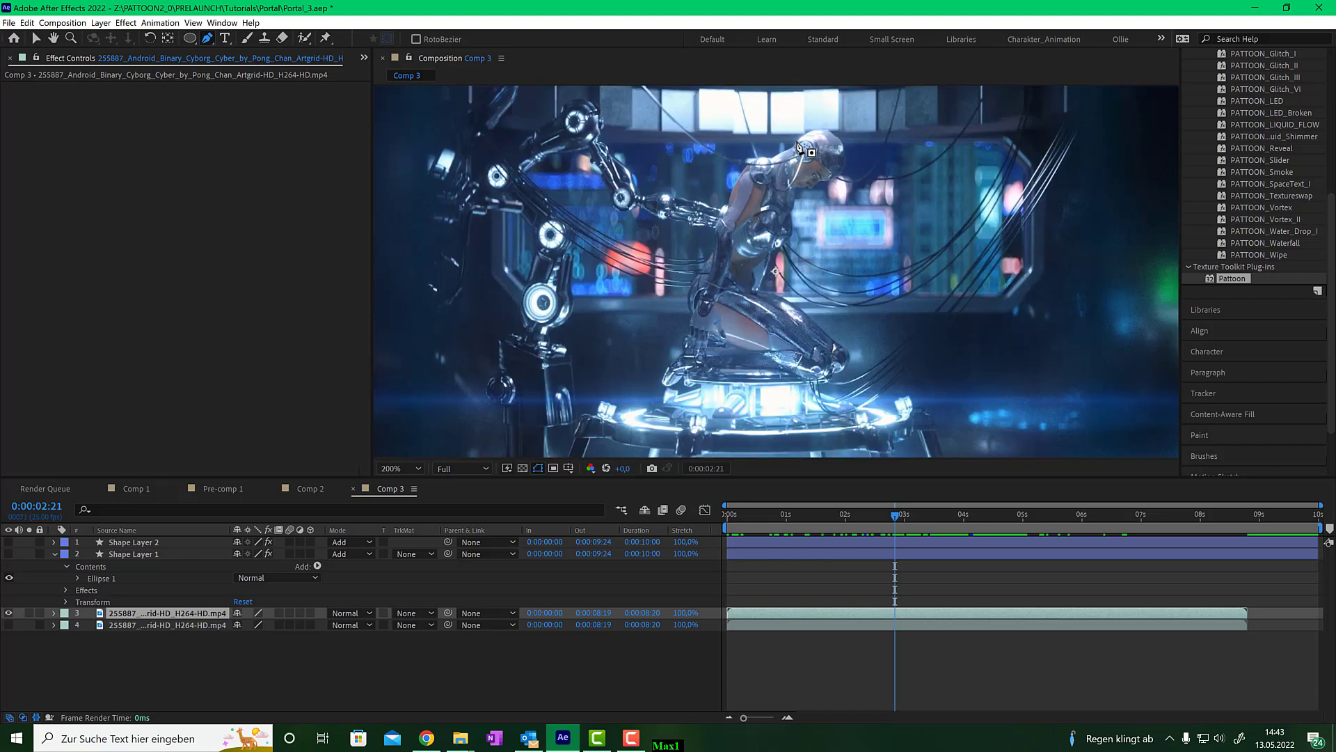
mouse_move(816, 124)
mouse_down()
mouse_move(736, 170)
mouse_move(689, 299)
mouse_up()
mouse_move(687, 314)
mouse_down()
mouse_move(660, 381)
mouse_move(674, 393)
mouse_up()
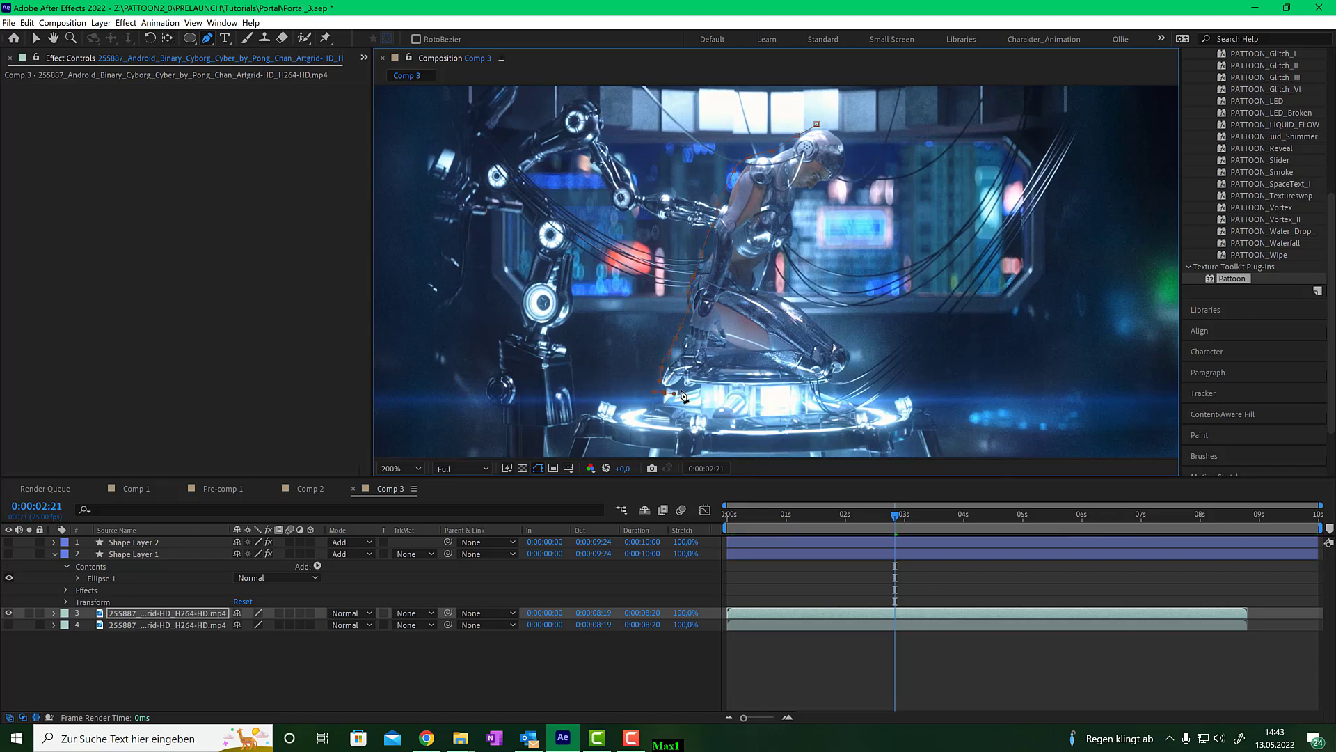
click(717, 388)
drag(773, 389, 789, 389)
click(827, 387)
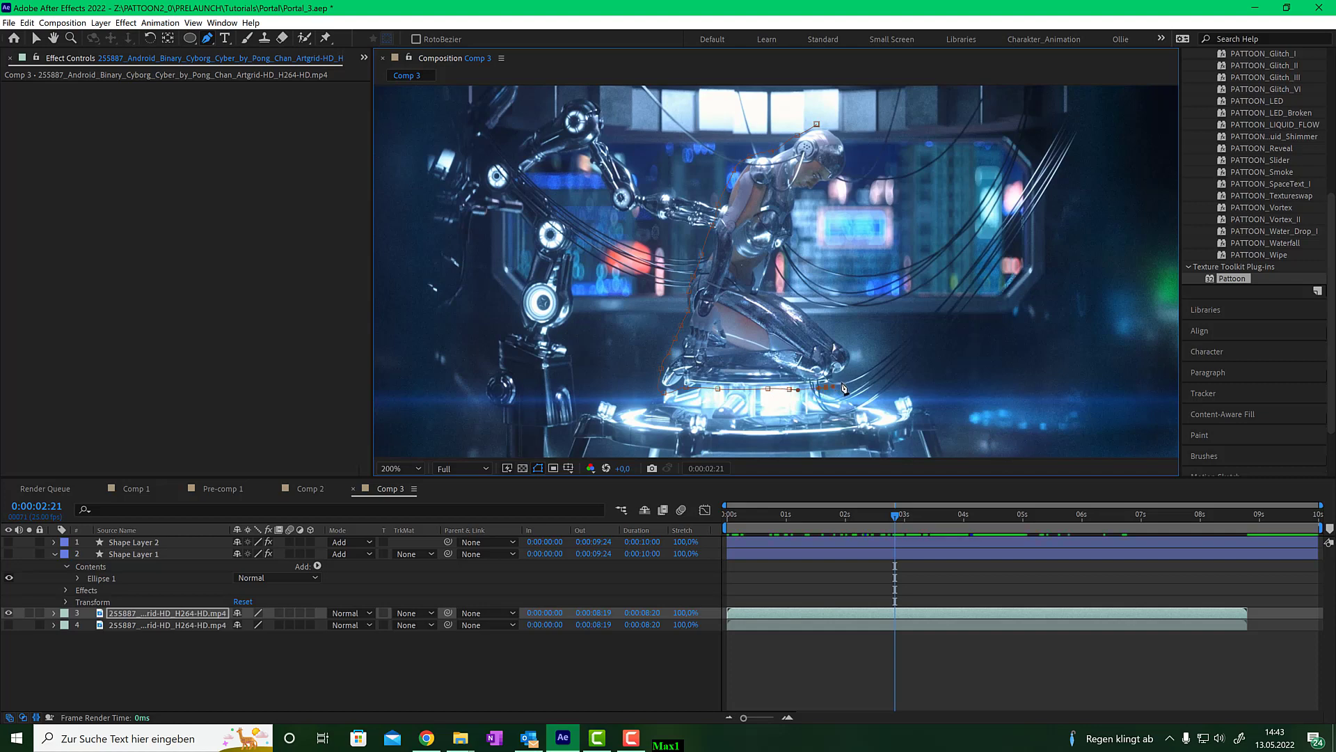
click(847, 379)
drag(858, 365, 860, 356)
click(853, 340)
click(839, 334)
drag(812, 312, 809, 308)
click(789, 290)
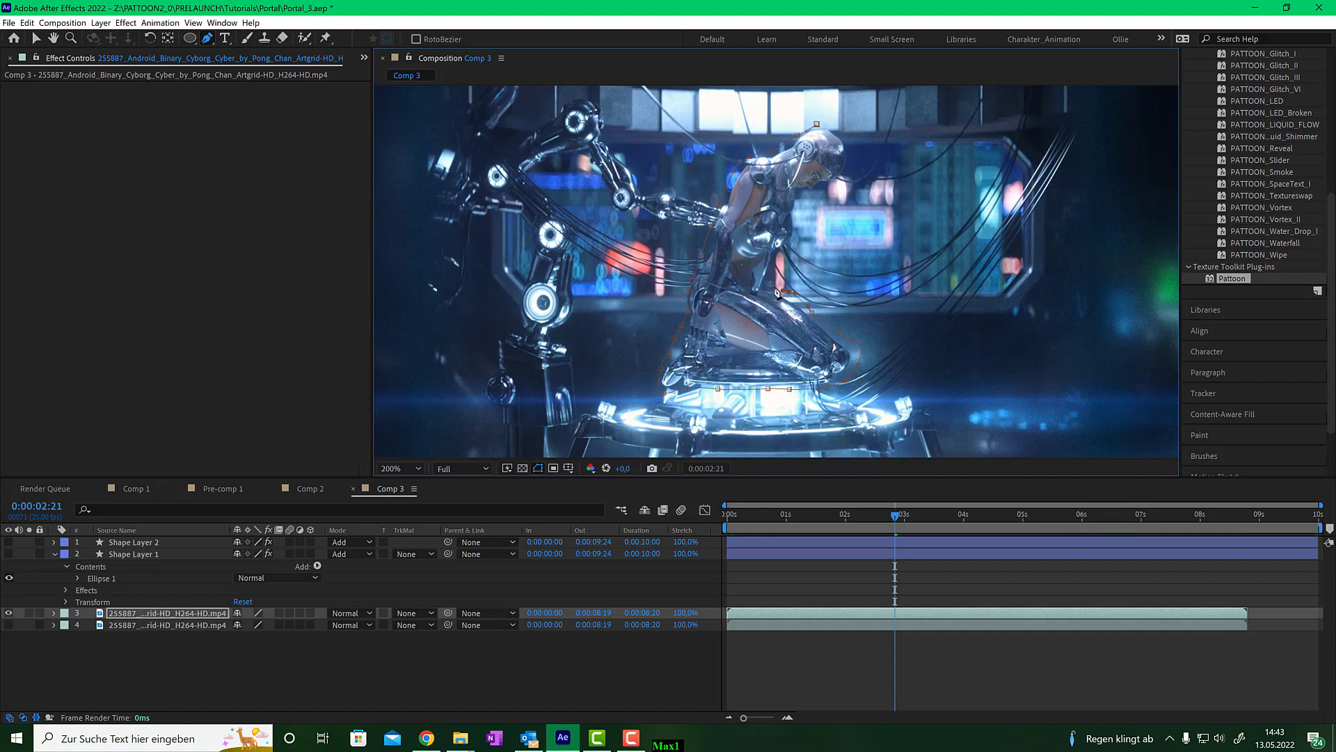
click(774, 282)
click(786, 255)
drag(805, 227, 808, 197)
click(822, 186)
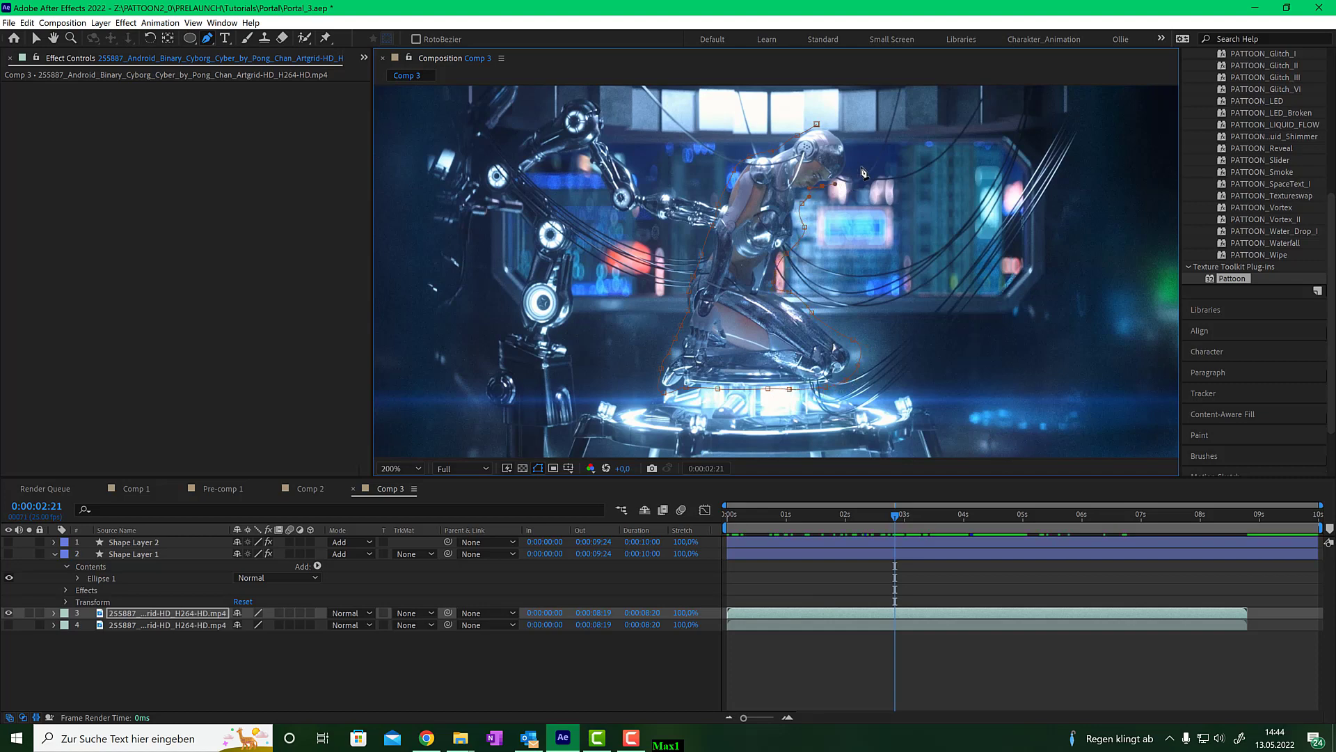
click(861, 167)
drag(858, 145, 857, 141)
click(848, 132)
click(818, 125)
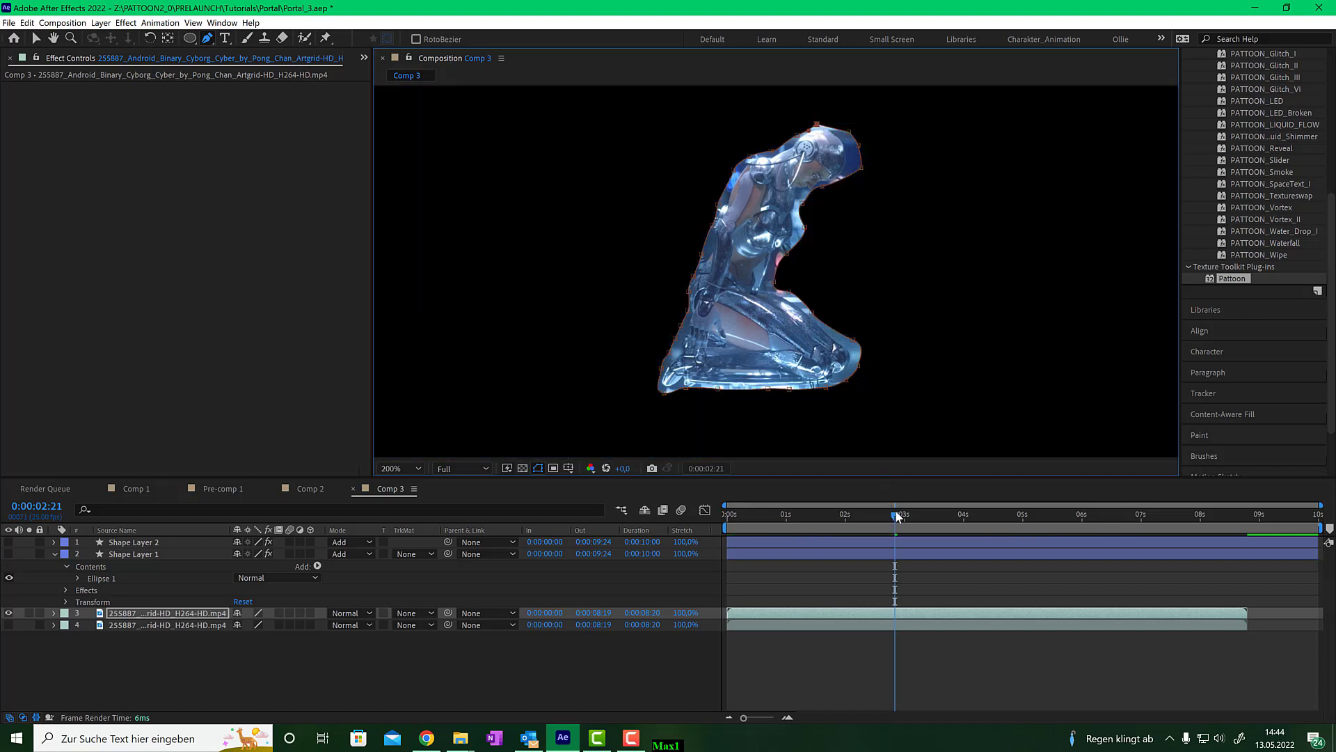
- Apply the PATTOON_Ghost_Fog_II preset to the masked cyborg video layer at about 2:13
drag(895, 516, 875, 513)
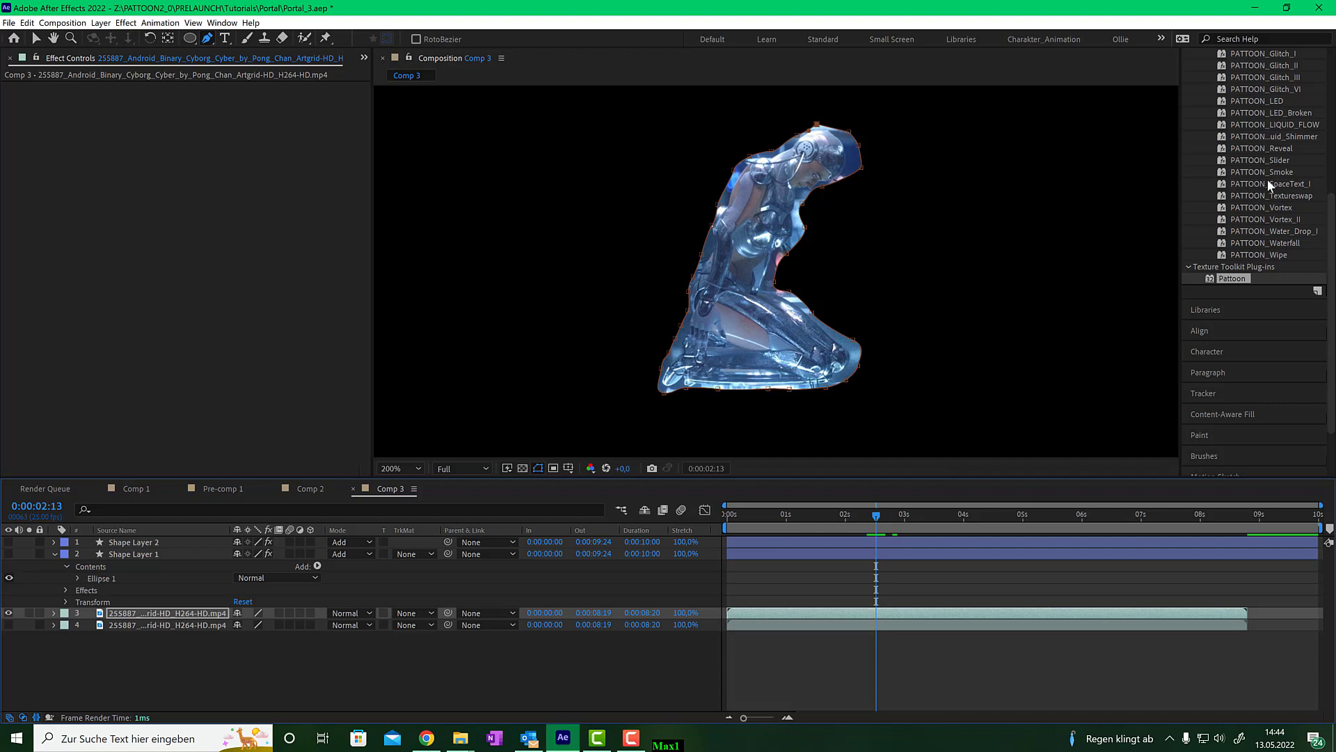
scroll(1268, 179, up, 5)
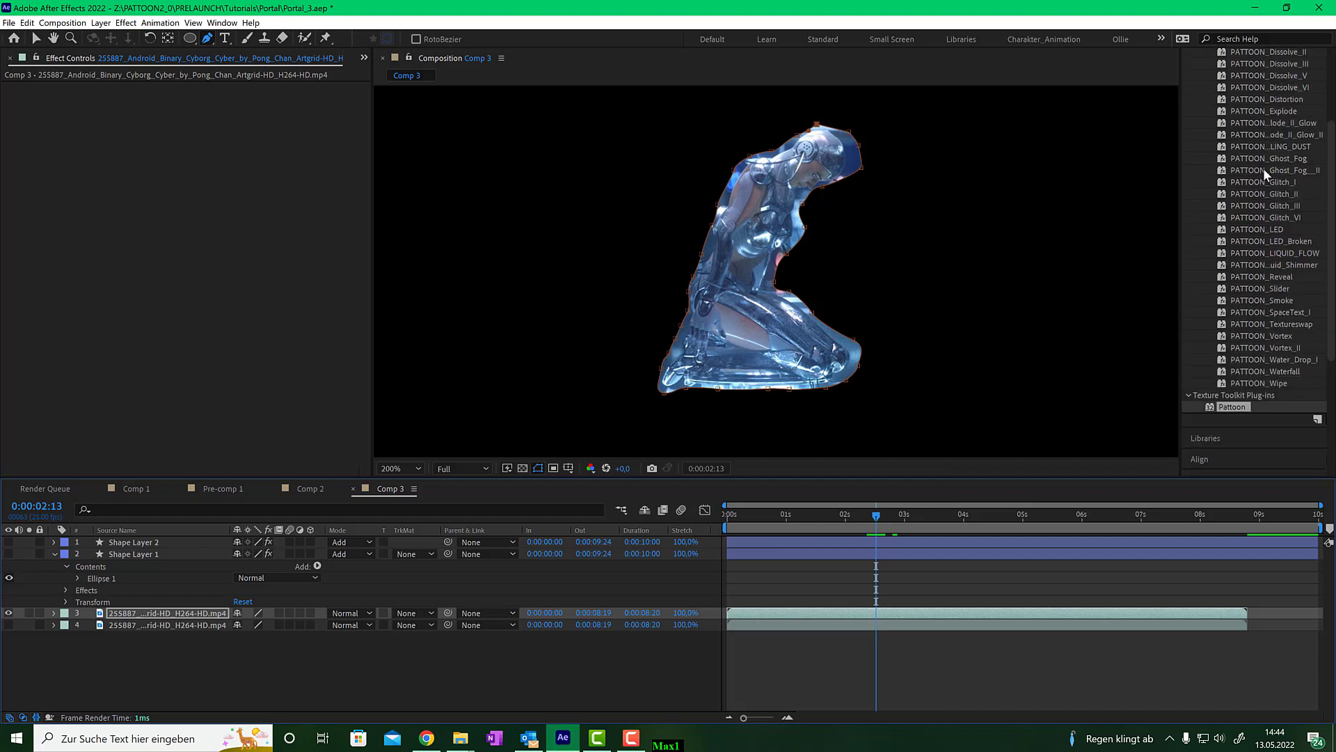
drag(1265, 170, 767, 324)
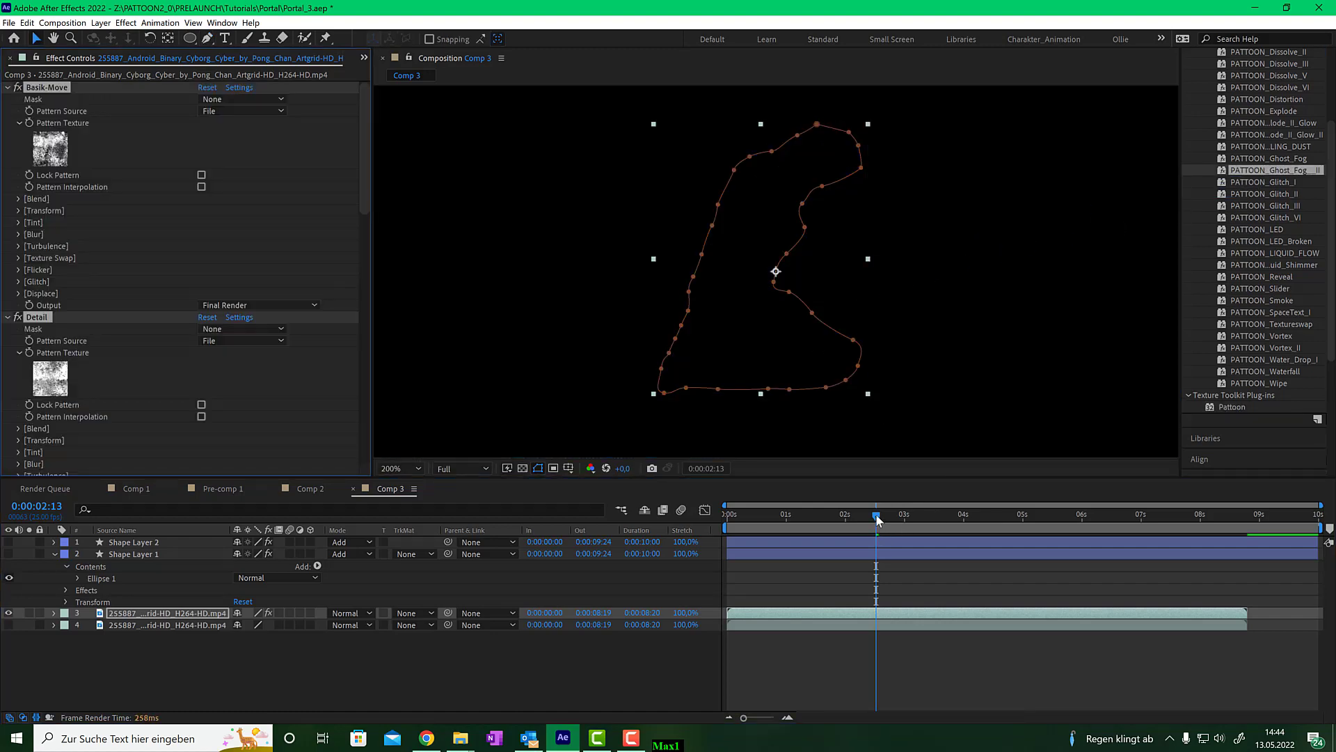
- Reveal the preset's keyframes, open the Displace overlay settings in Basik-Move, and set Overlay Mode to Up<->Down
drag(879, 520, 1033, 518)
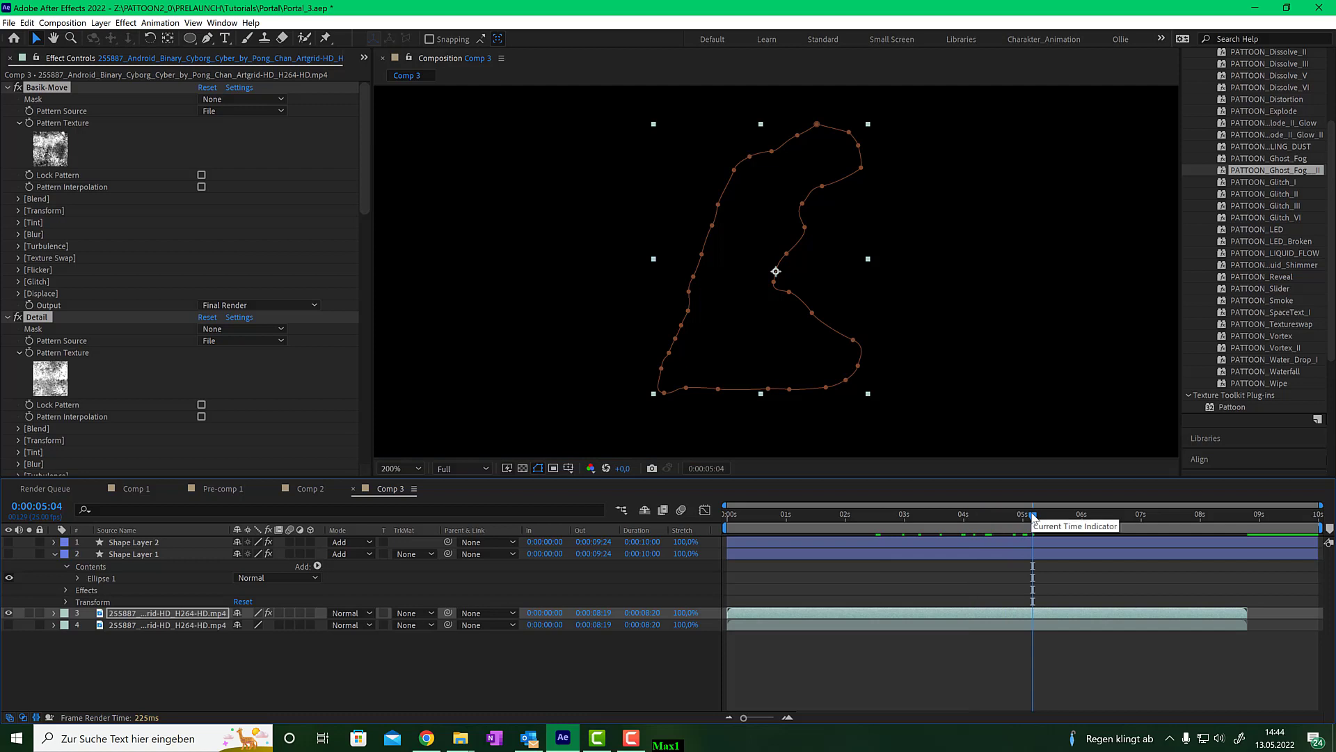
key(u)
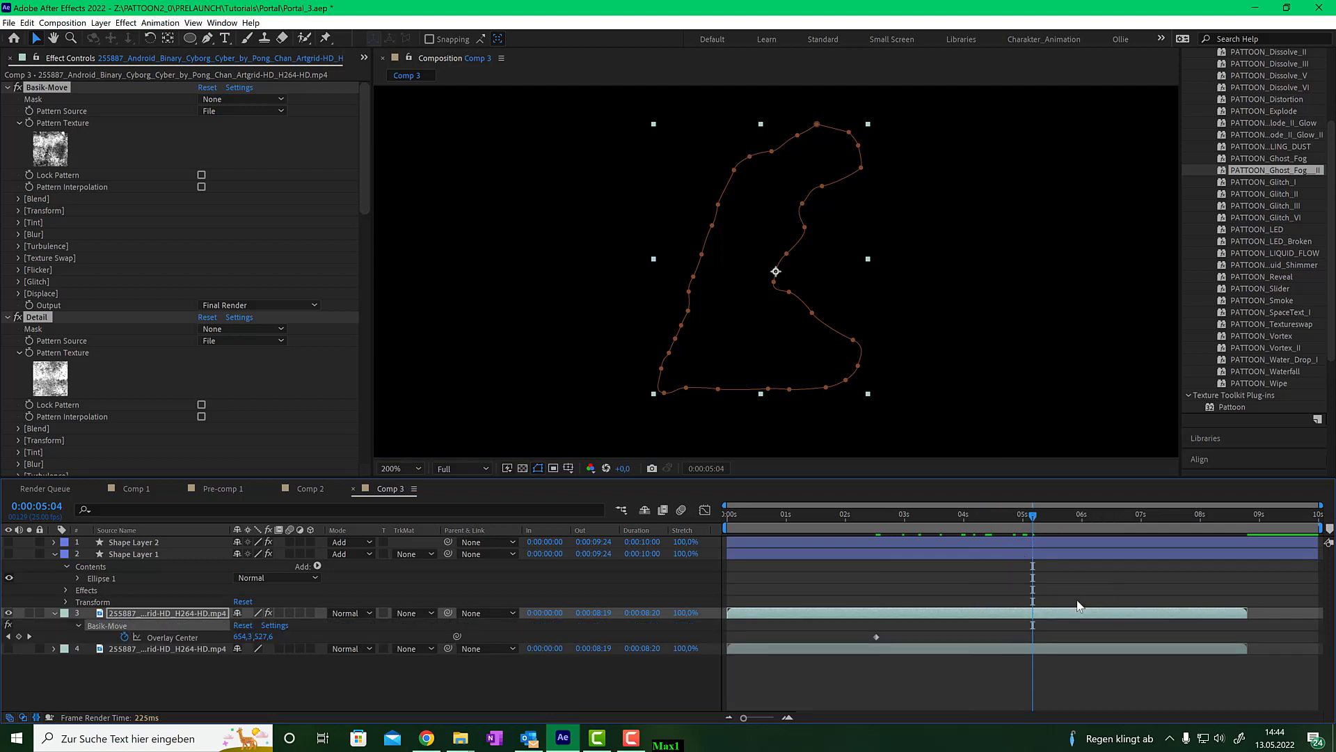
drag(1033, 521, 1065, 517)
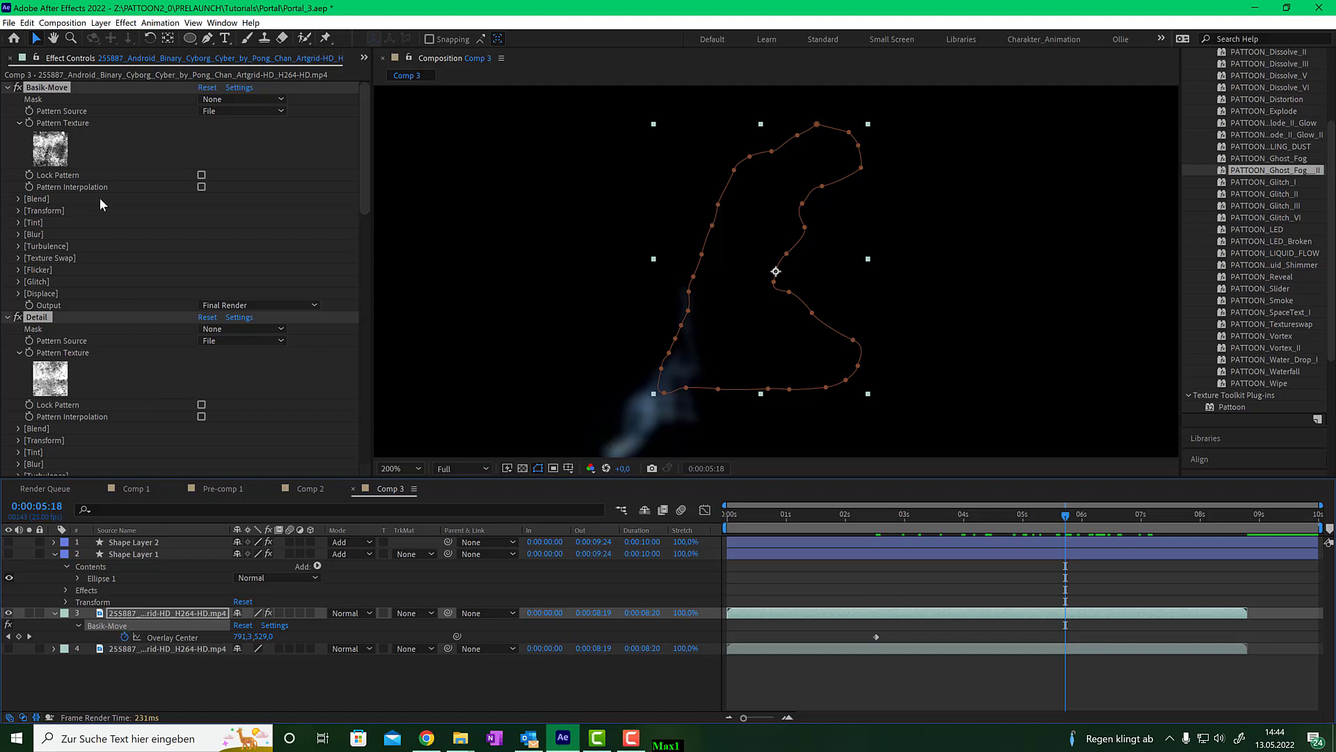
ctrl+click(9, 318)
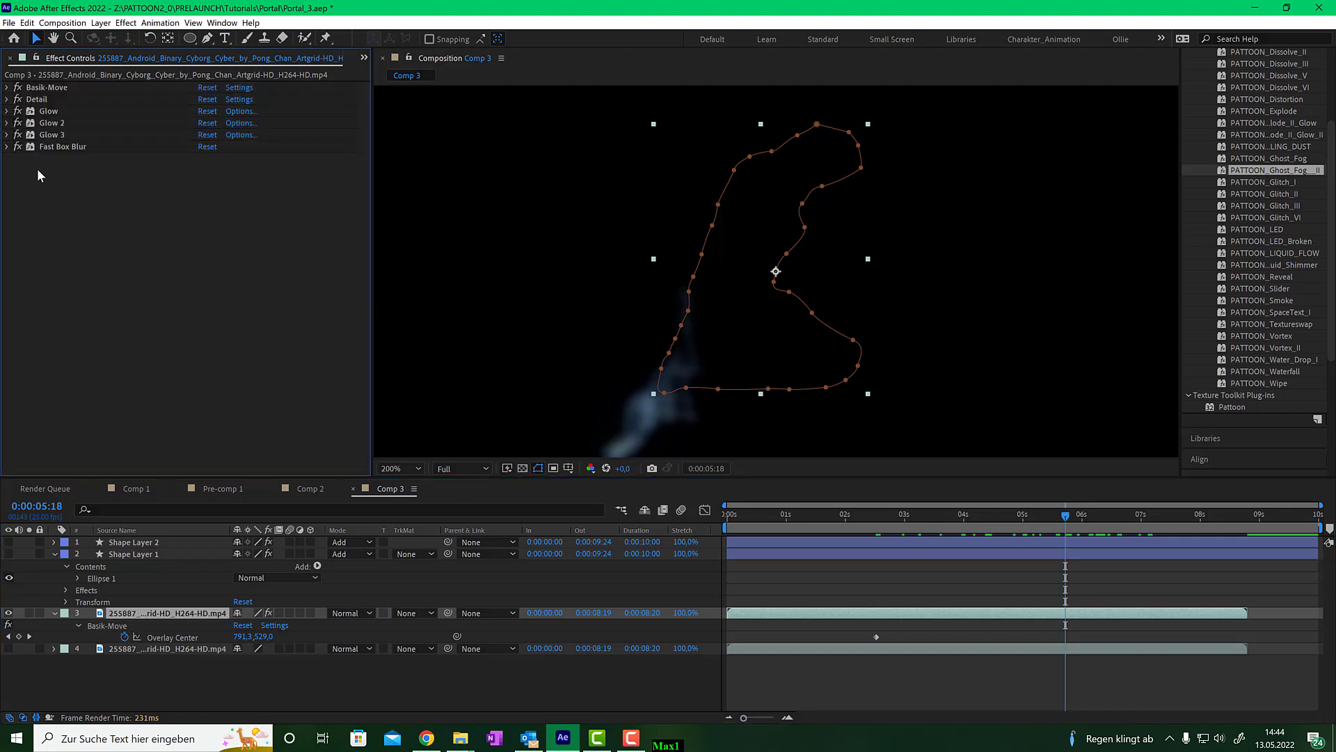
click(8, 87)
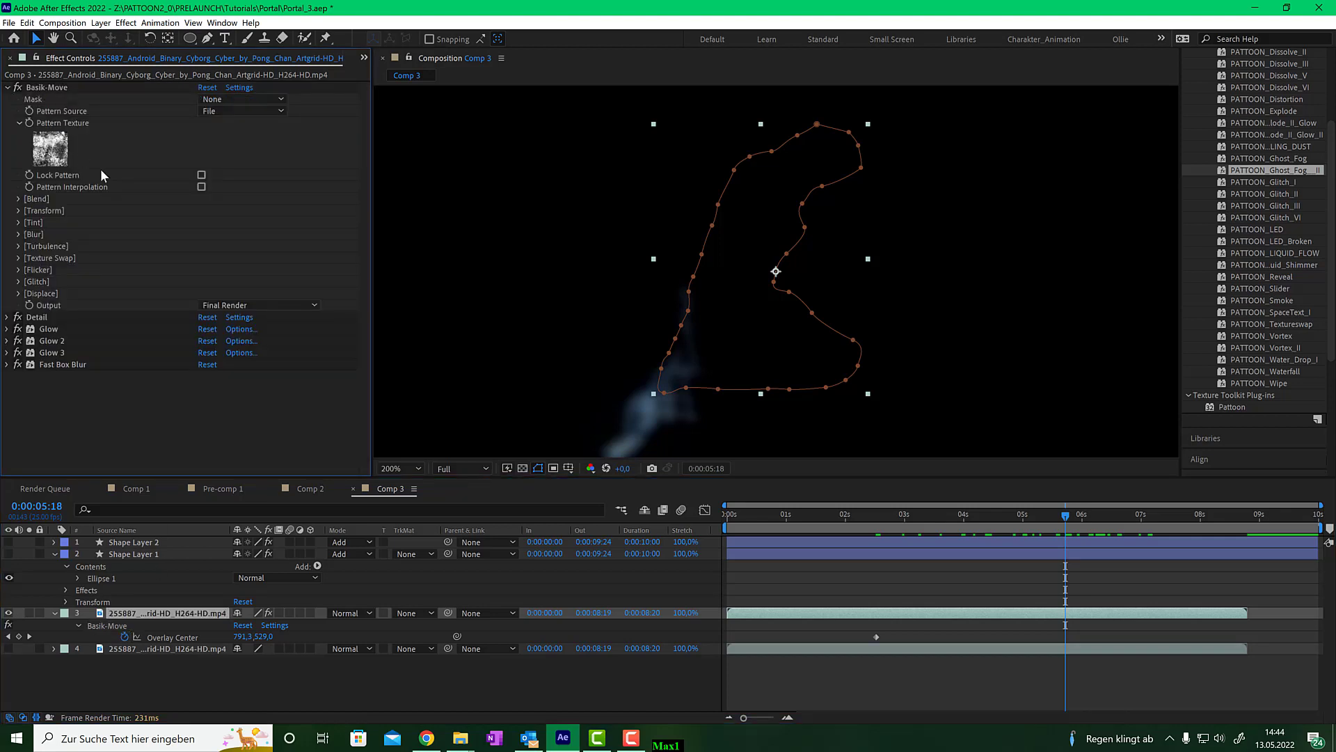
click(19, 294)
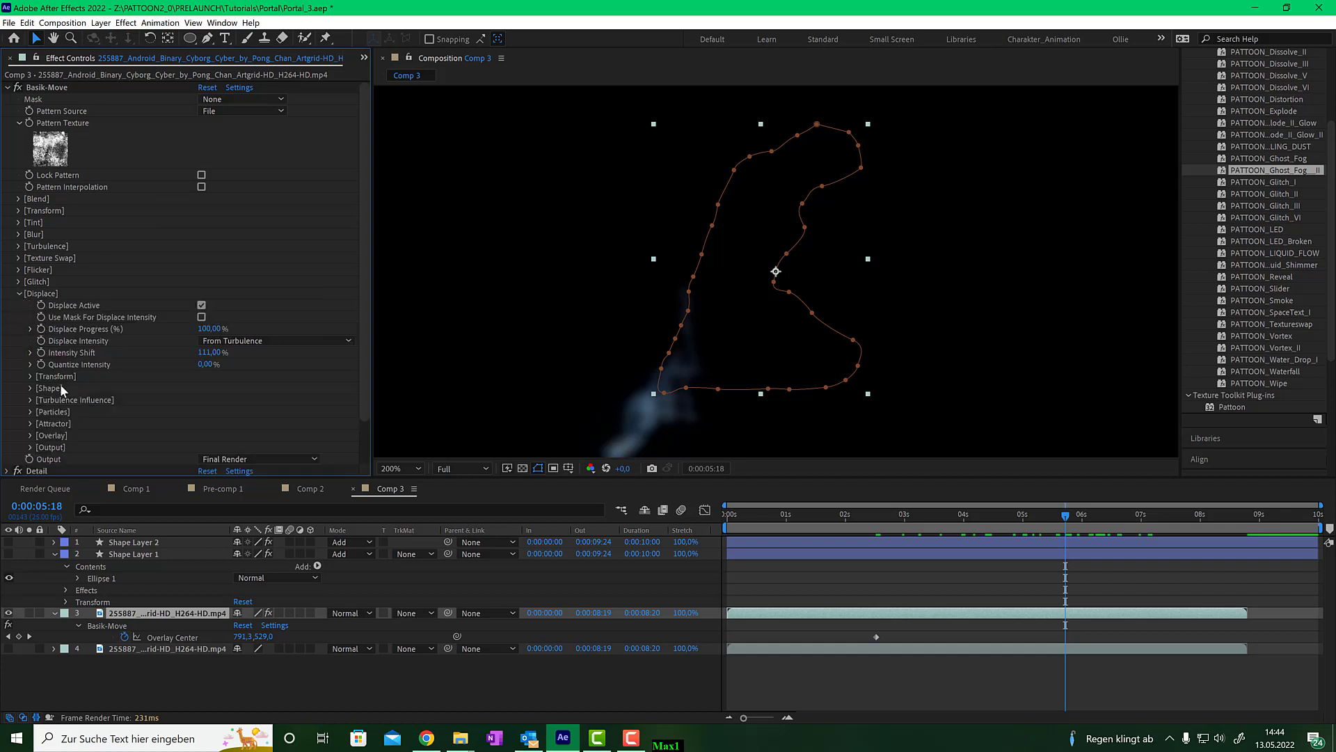
click(30, 436)
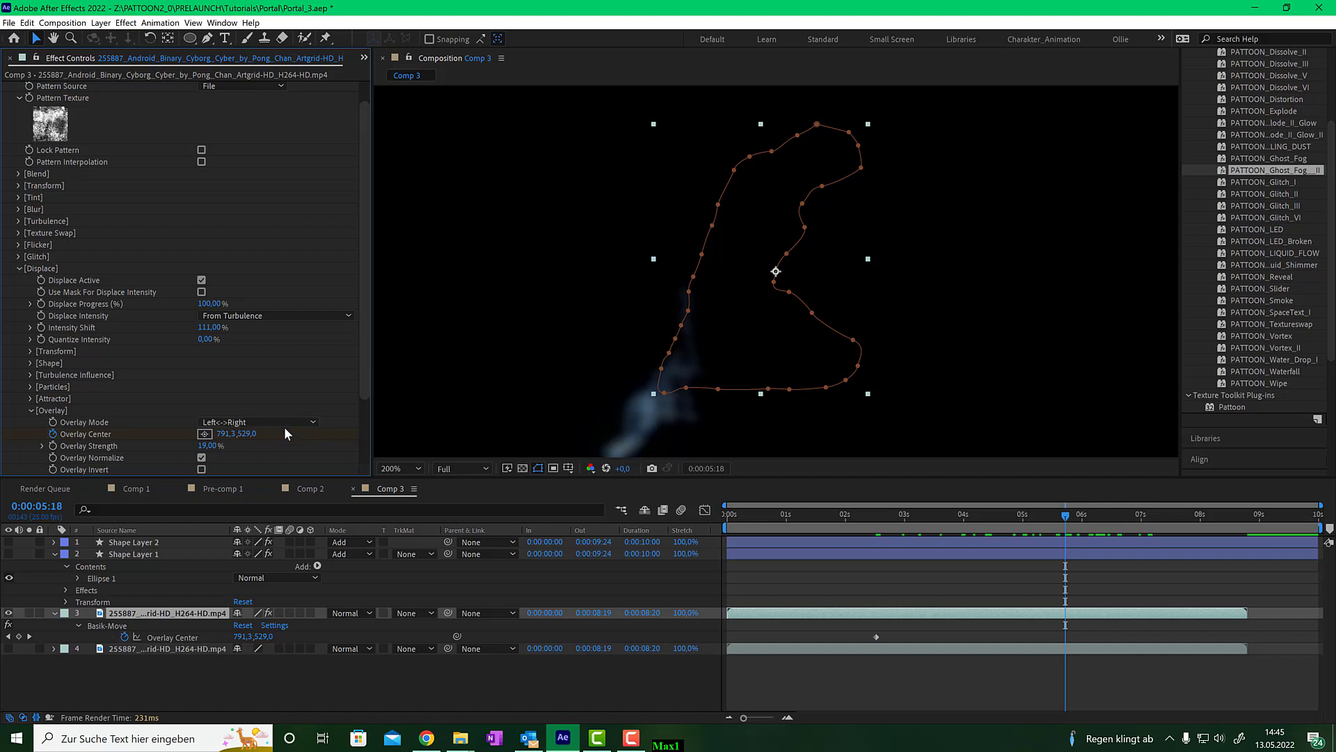
click(235, 421)
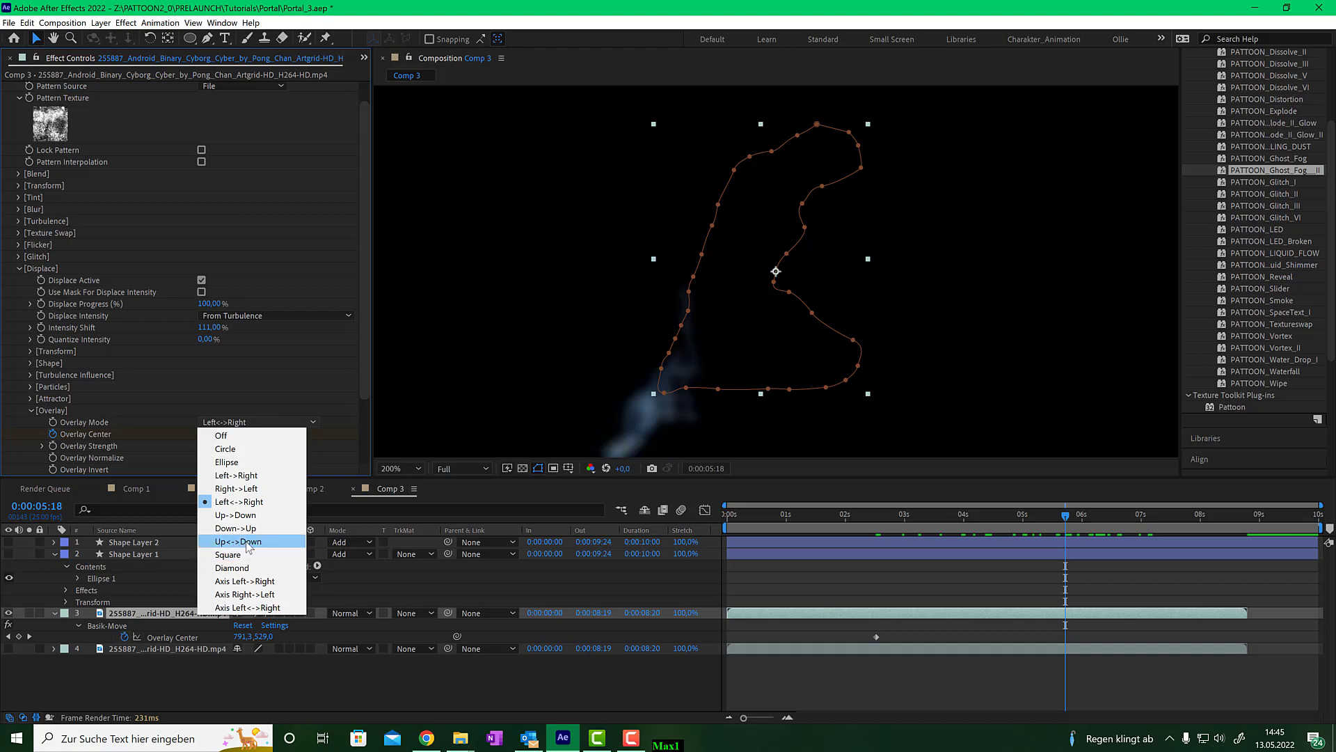
click(247, 542)
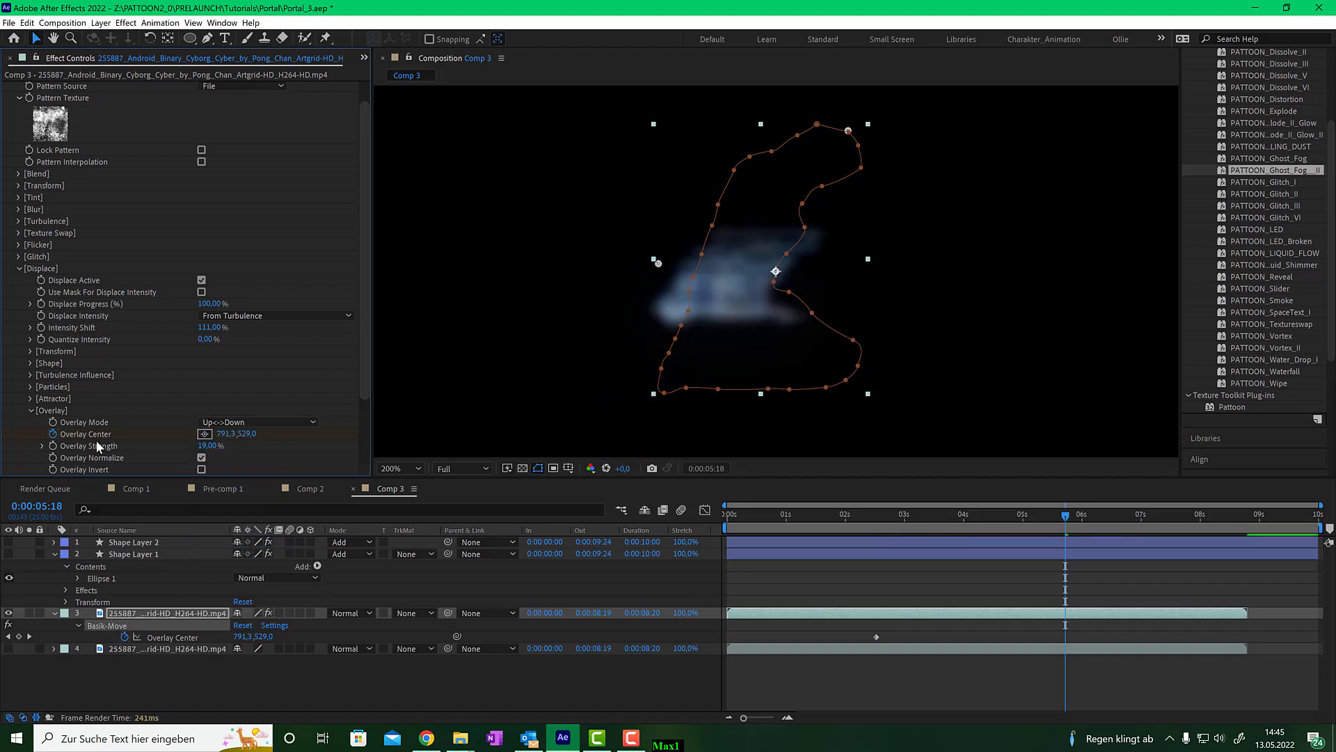
- Place the Overlay Center just above the cyborg's head and remove its animation keyframes
click(204, 434)
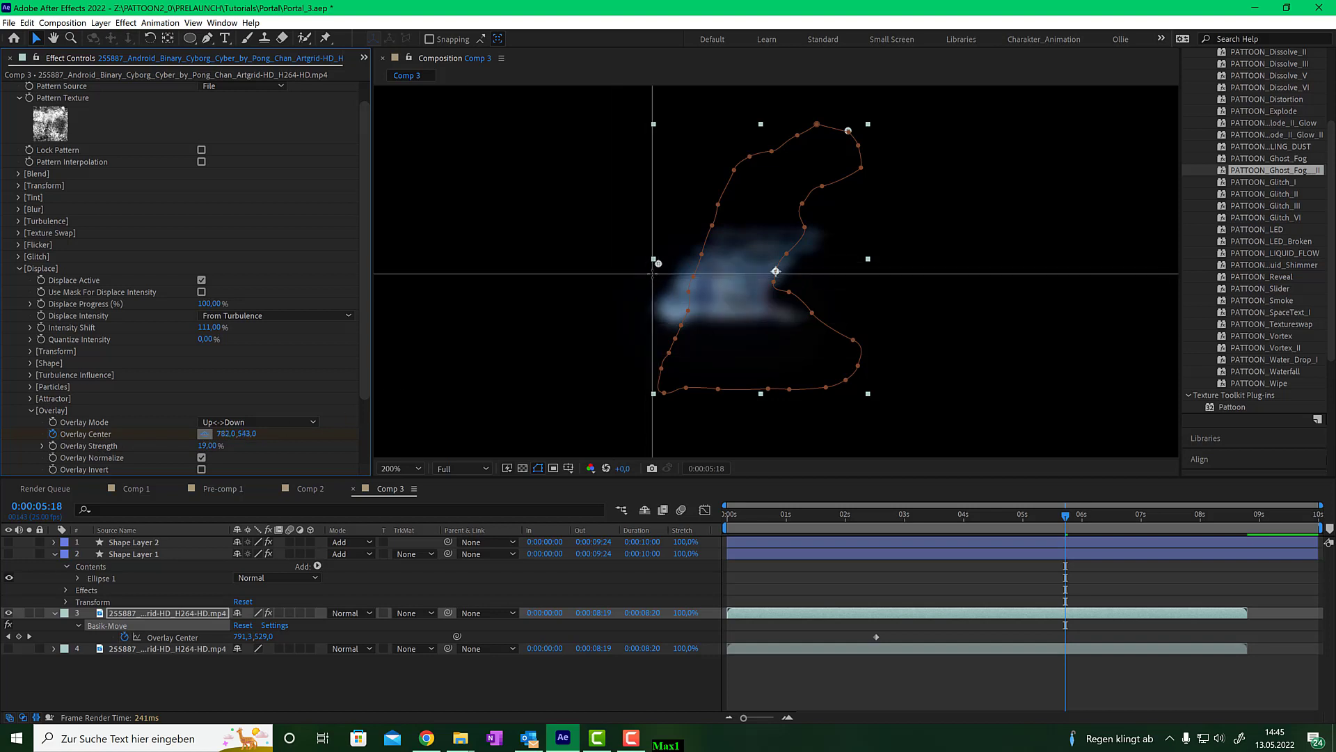
click(796, 108)
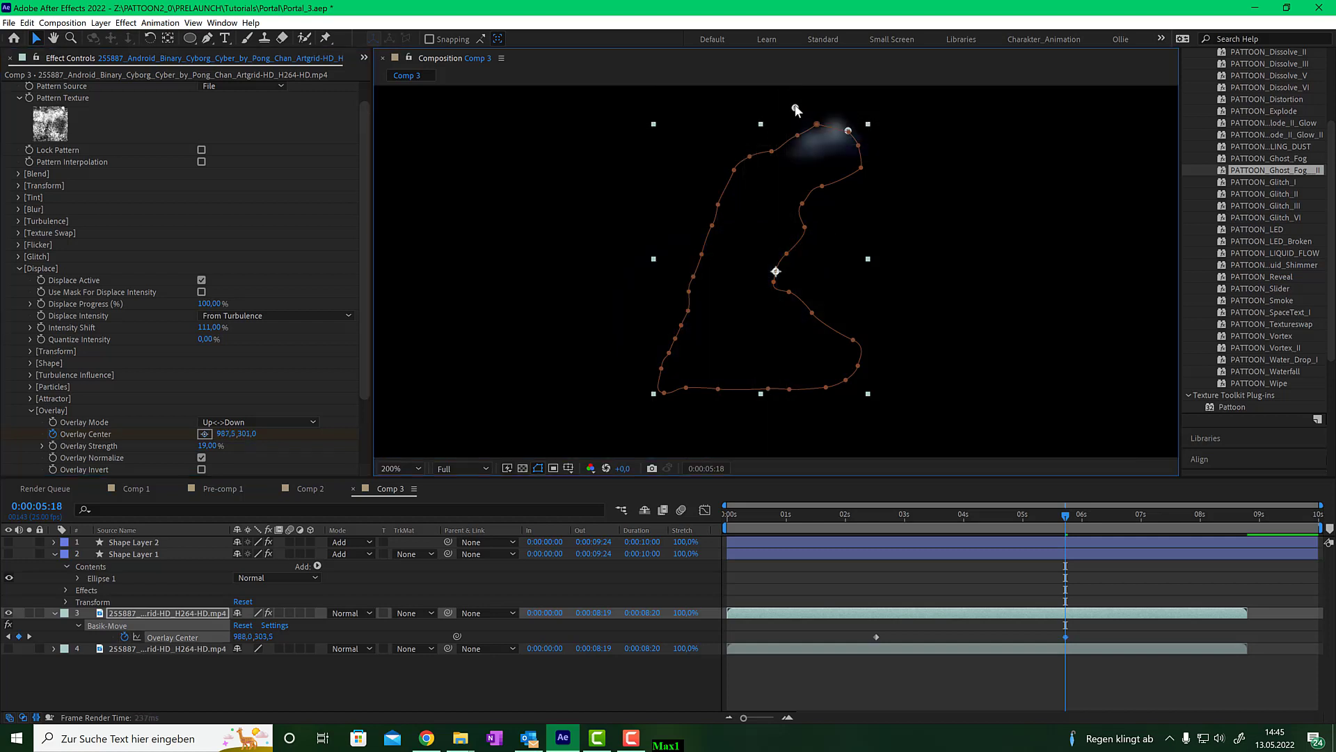
drag(795, 108, 795, 98)
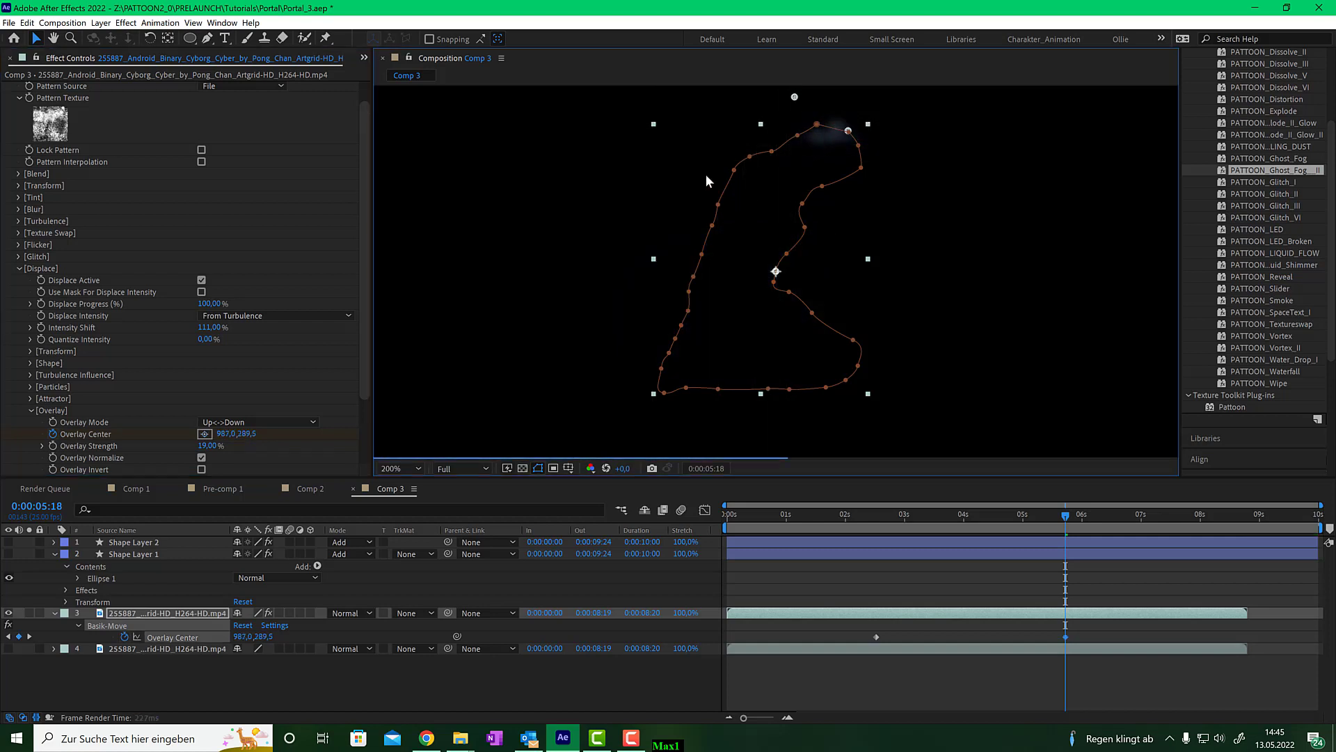
click(53, 434)
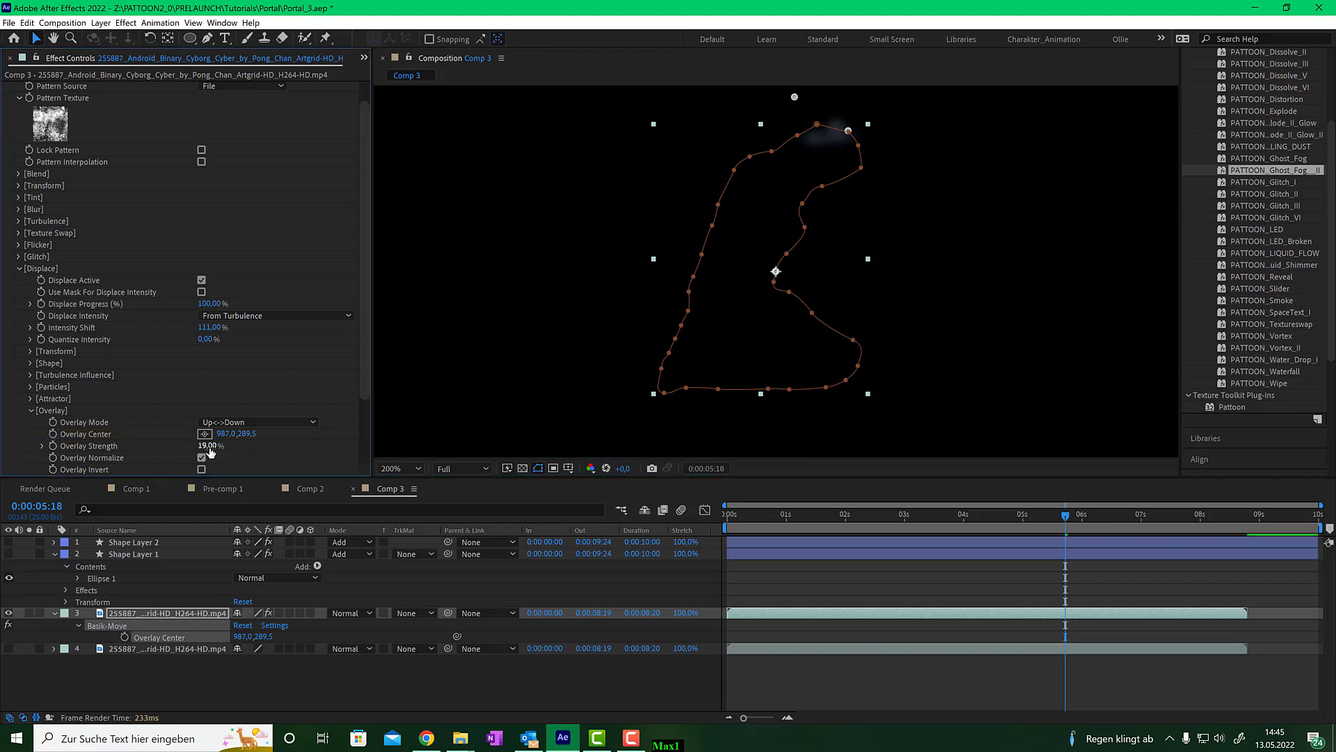
- Show the lower video copy and animate Overlay Strength from 0% at 2:10 to a higher value at 5:05
drag(207, 445, 189, 450)
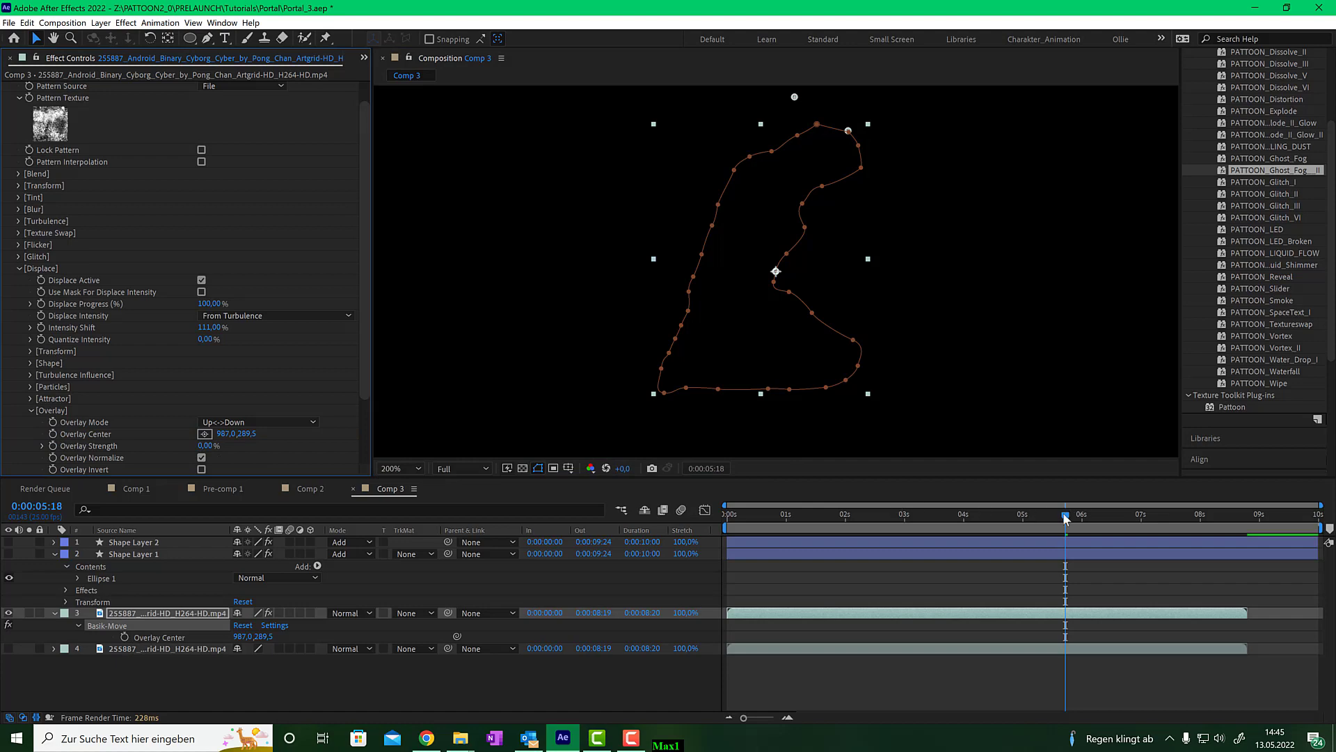
drag(1063, 512, 947, 515)
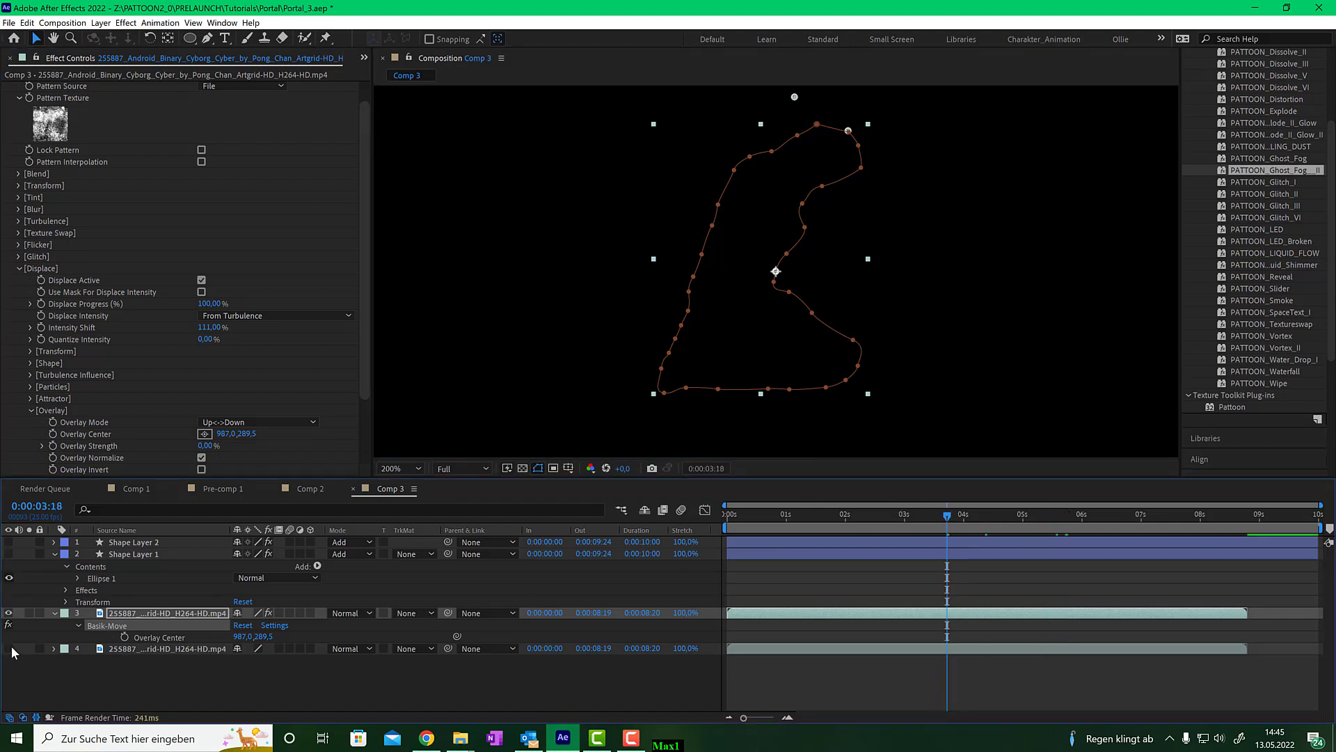
click(9, 648)
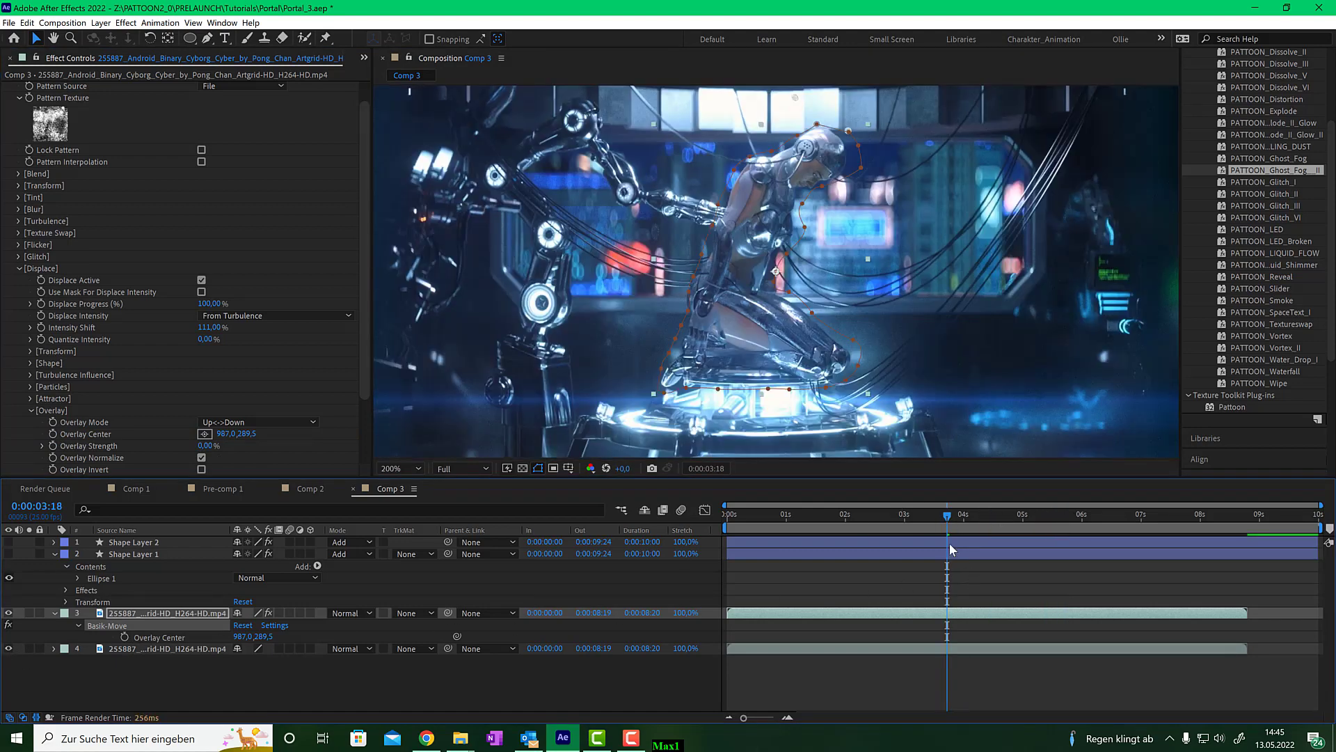
mouse_move(884, 517)
mouse_down()
mouse_move(843, 516)
mouse_move(868, 518)
mouse_up()
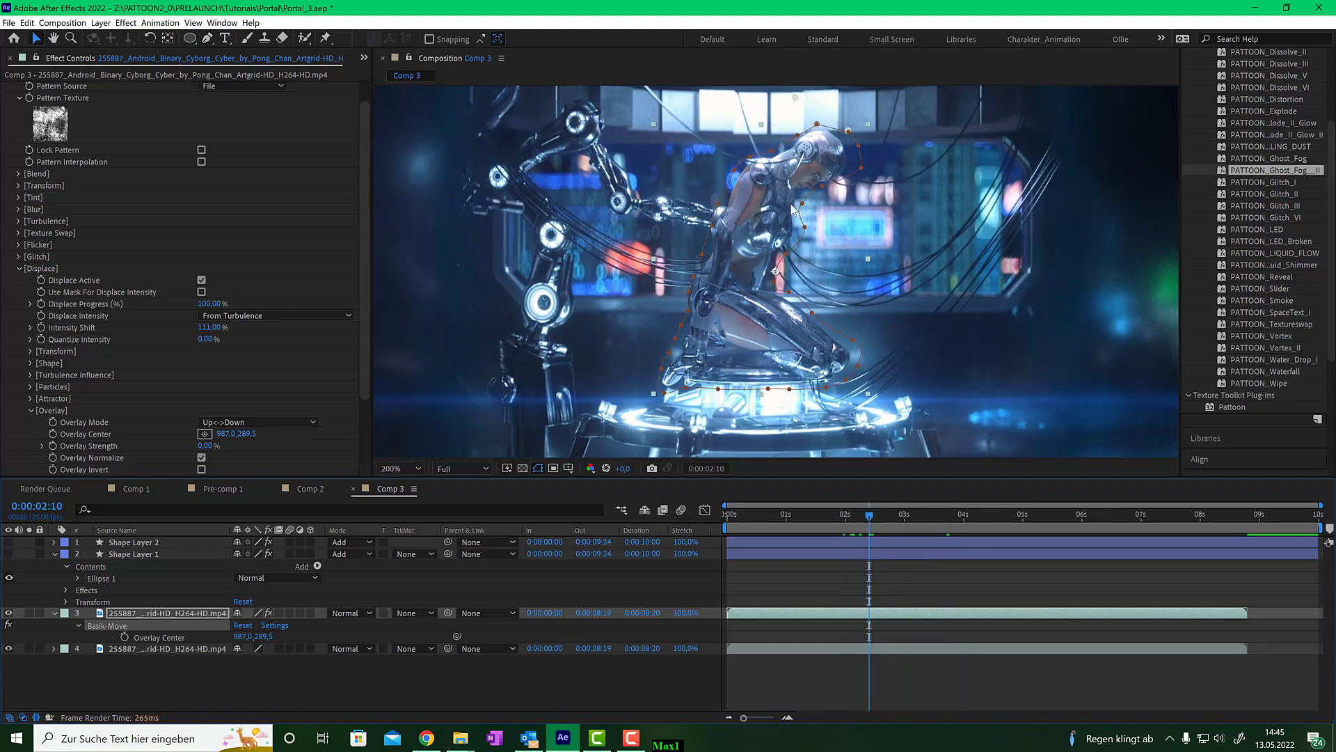
click(54, 445)
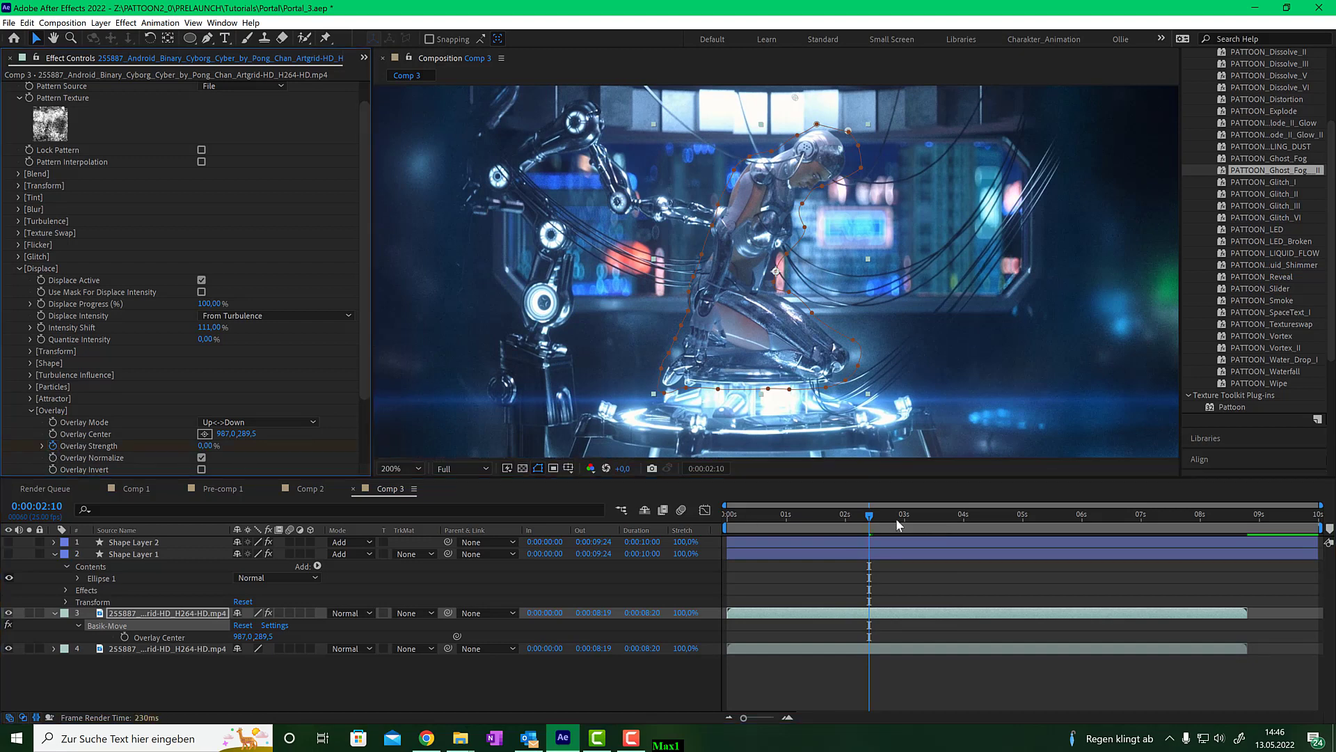
drag(901, 517, 1037, 515)
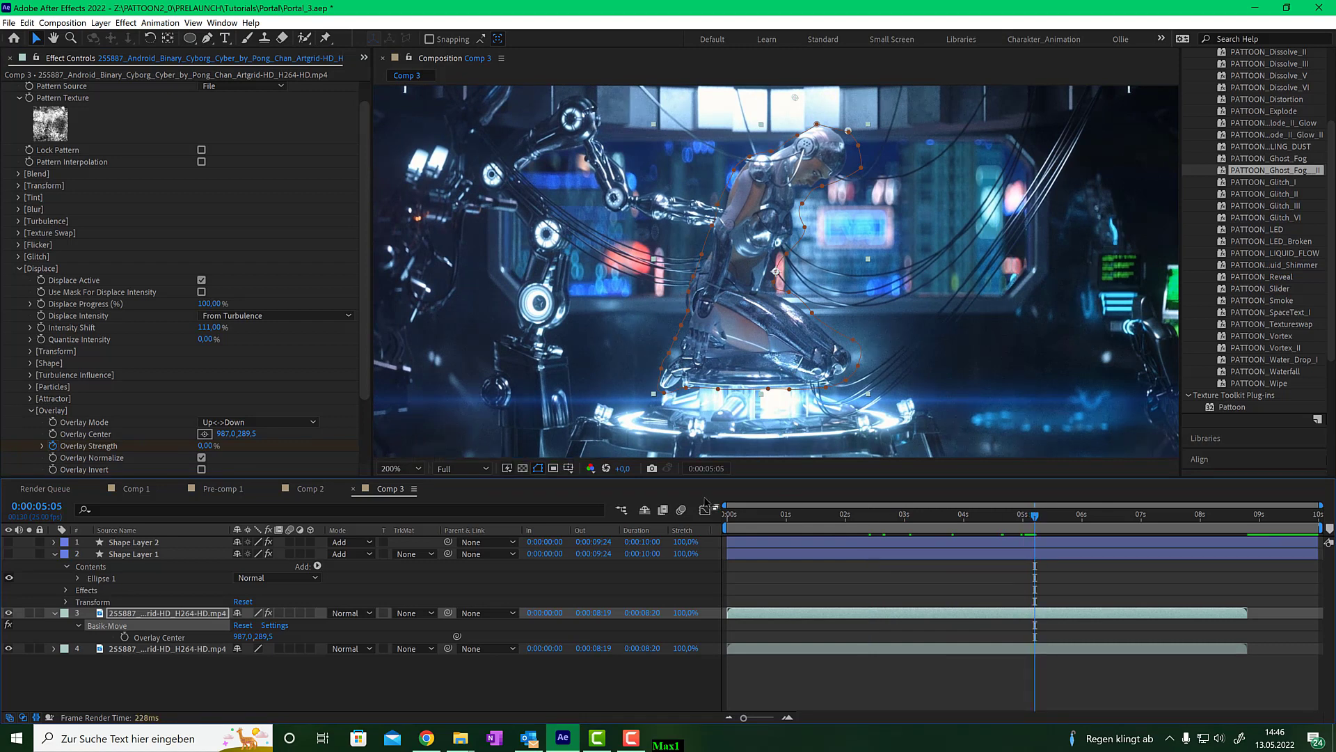
drag(205, 445, 454, 436)
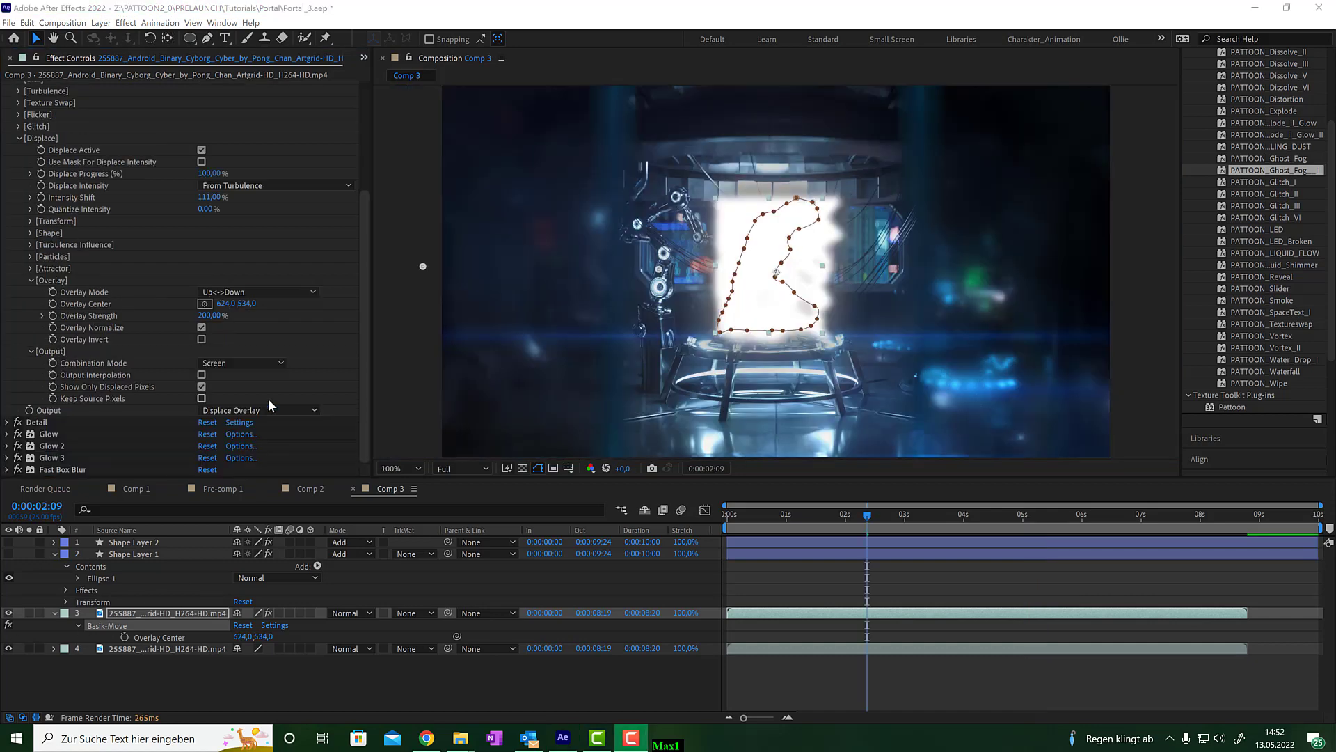
- Set Overlay Strength to 50% and switch the Basik-Move output to Displace Overlay
click(223, 317)
text(50)
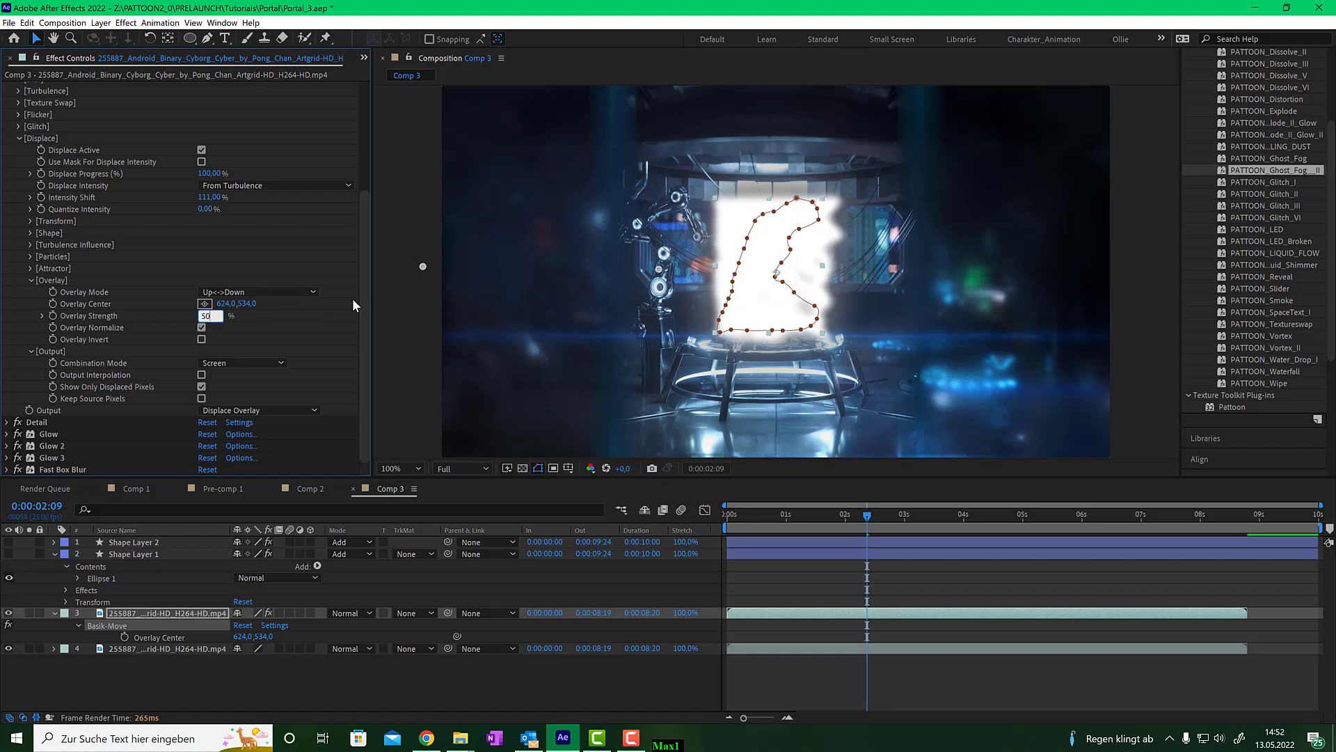
key(Return)
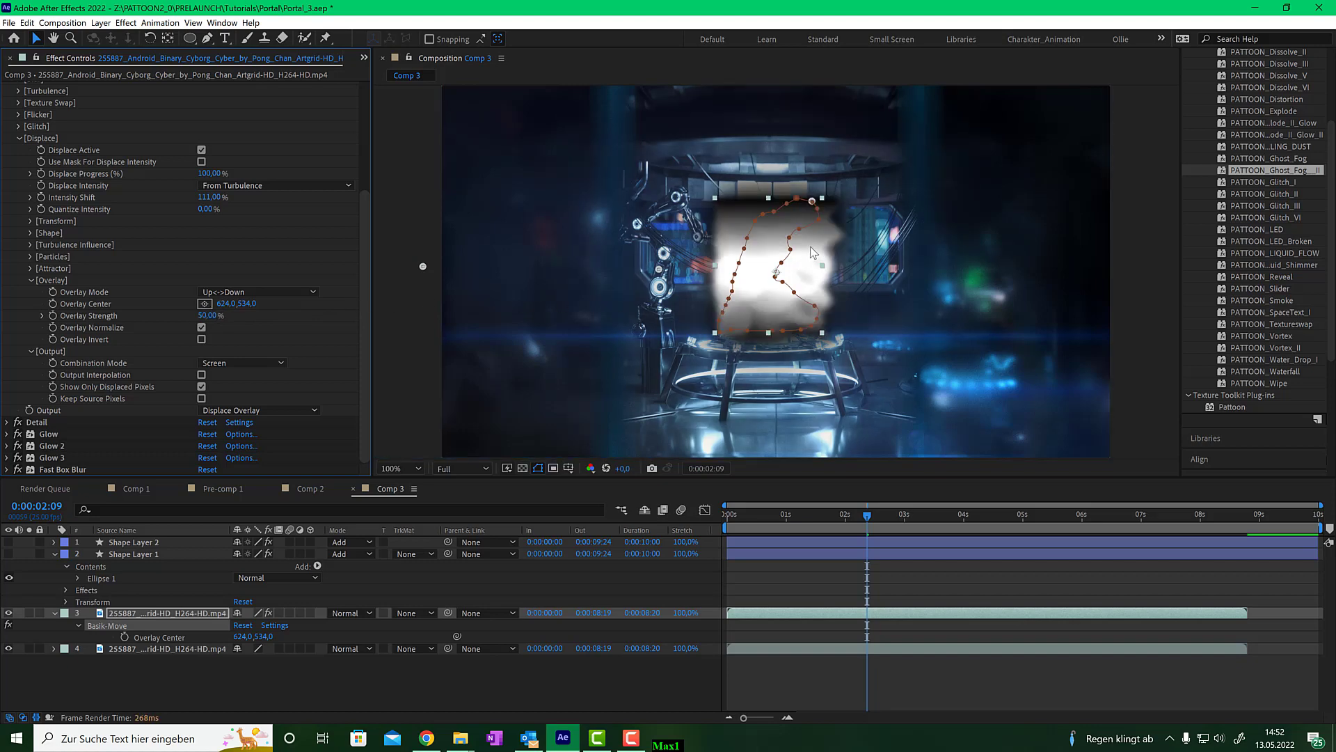
click(230, 410)
click(257, 424)
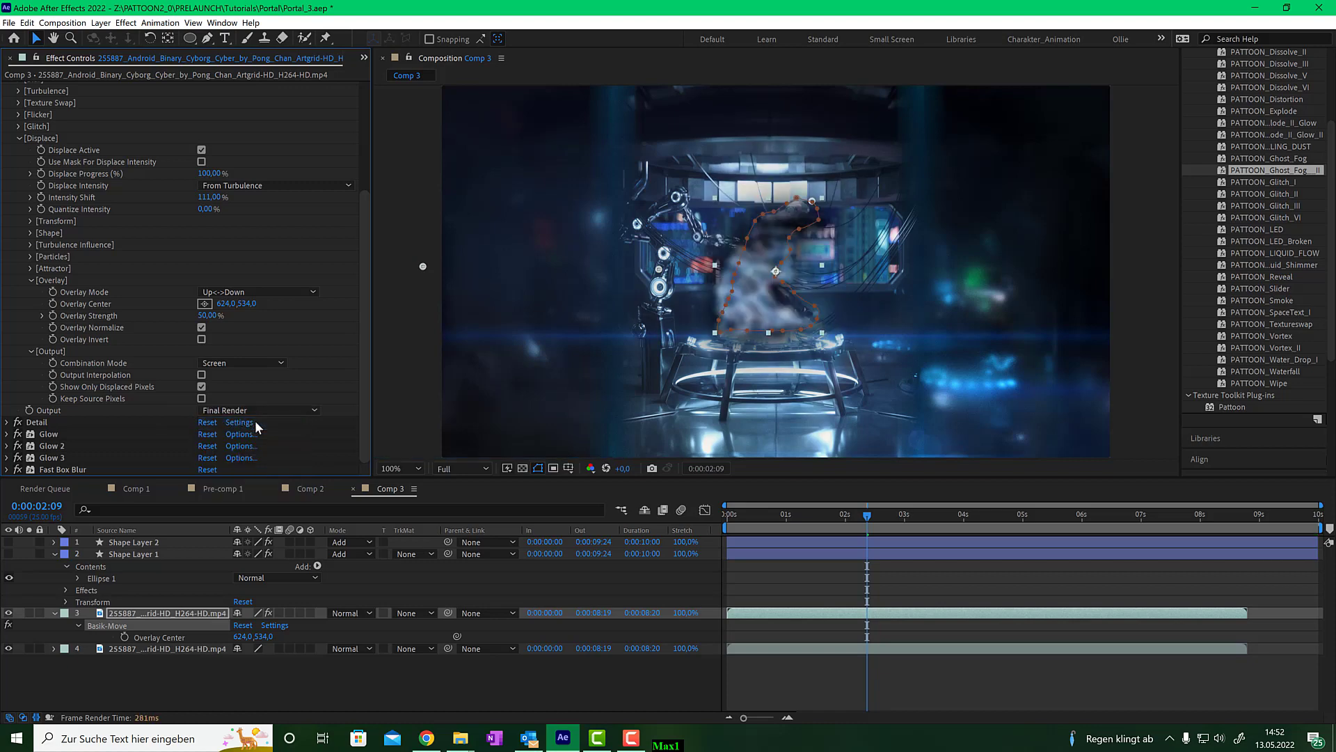
click(261, 415)
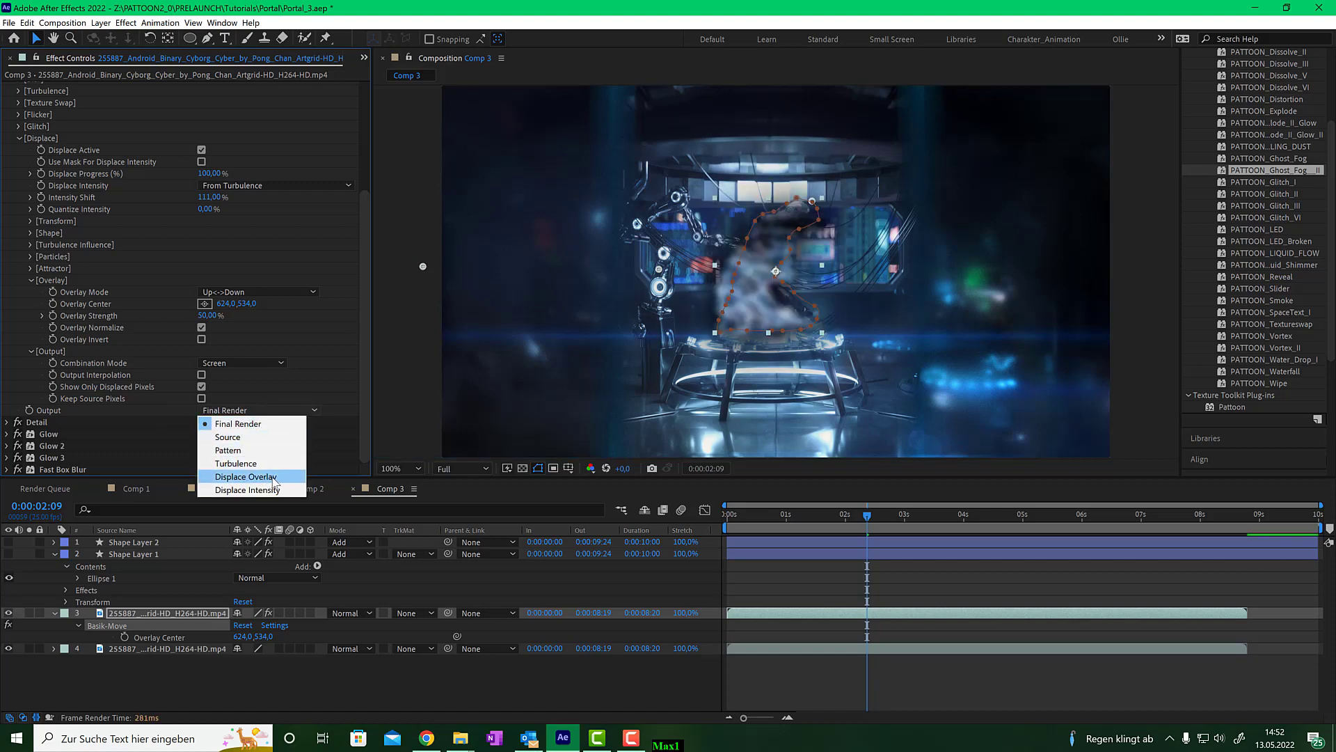
click(246, 477)
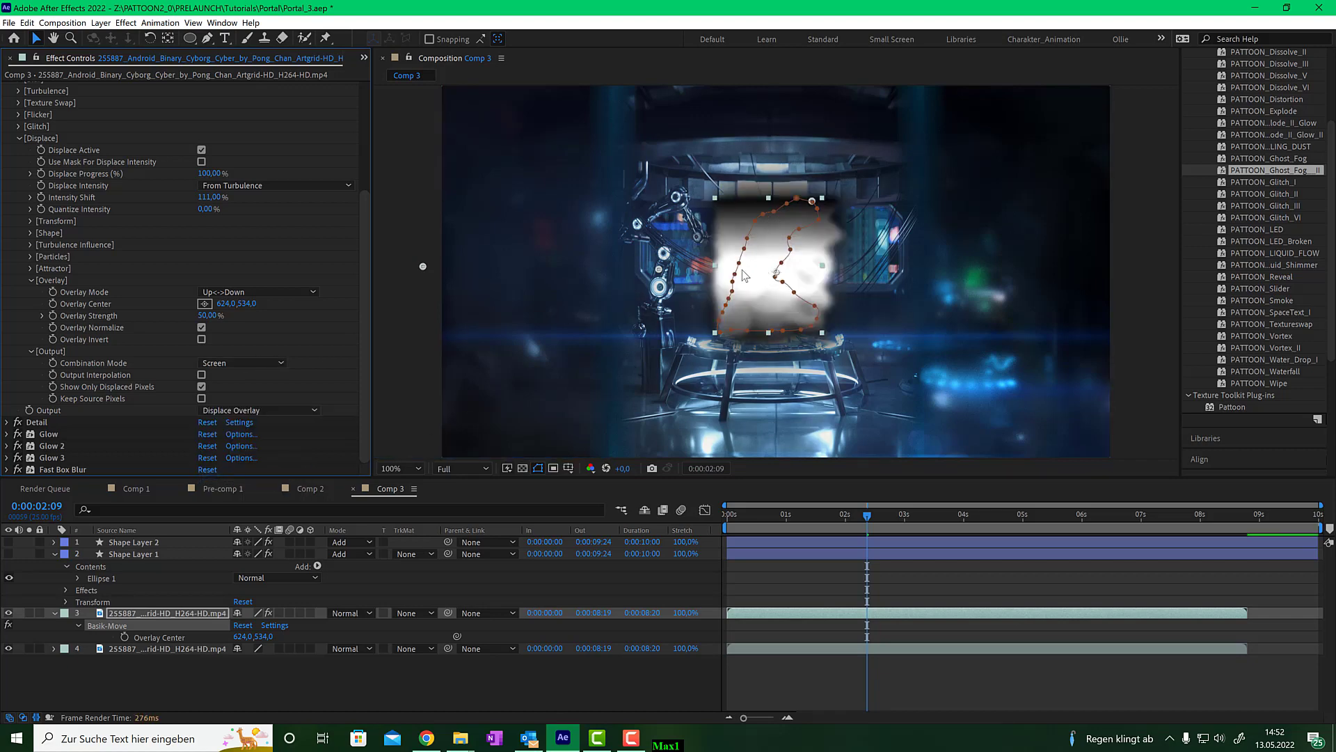
- Test the output pixel options, set Overlay Strength to 32%, and switch the output back to Final Render
click(201, 387)
click(202, 387)
click(202, 375)
drag(218, 316, 200, 314)
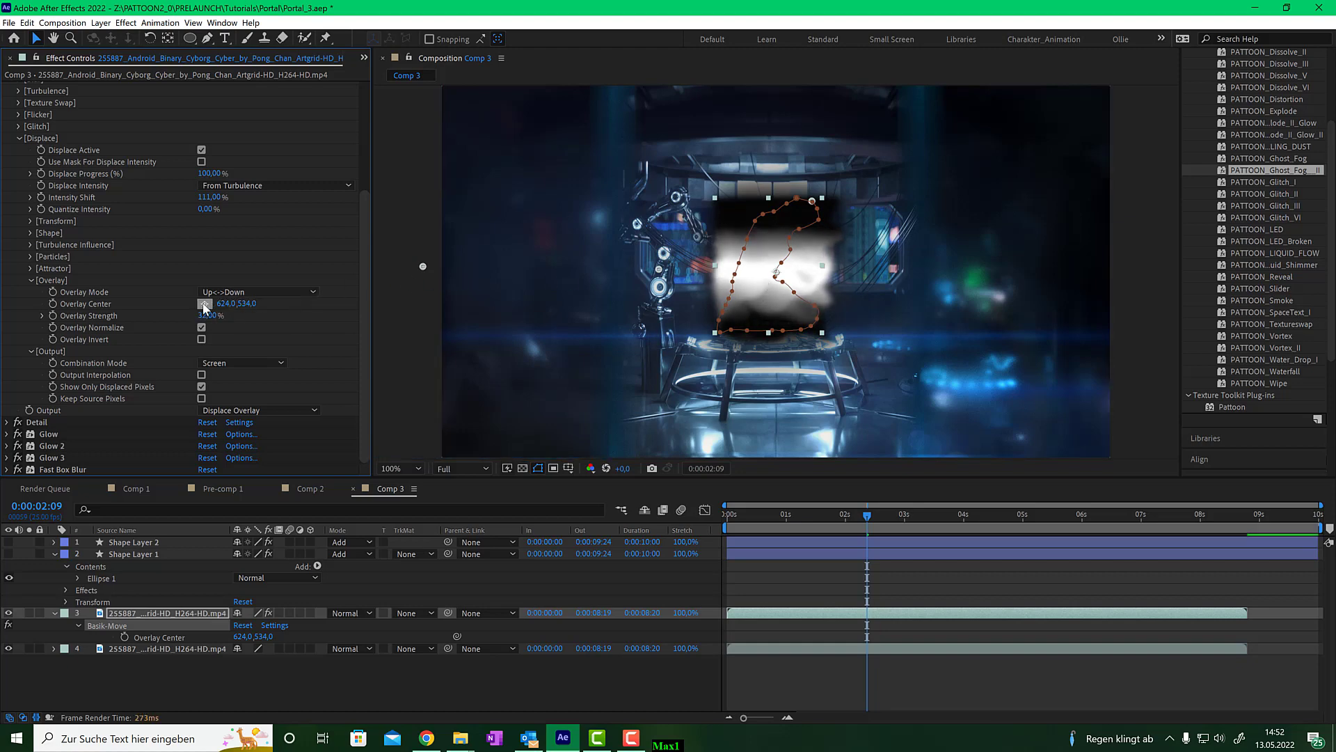
click(247, 409)
click(272, 421)
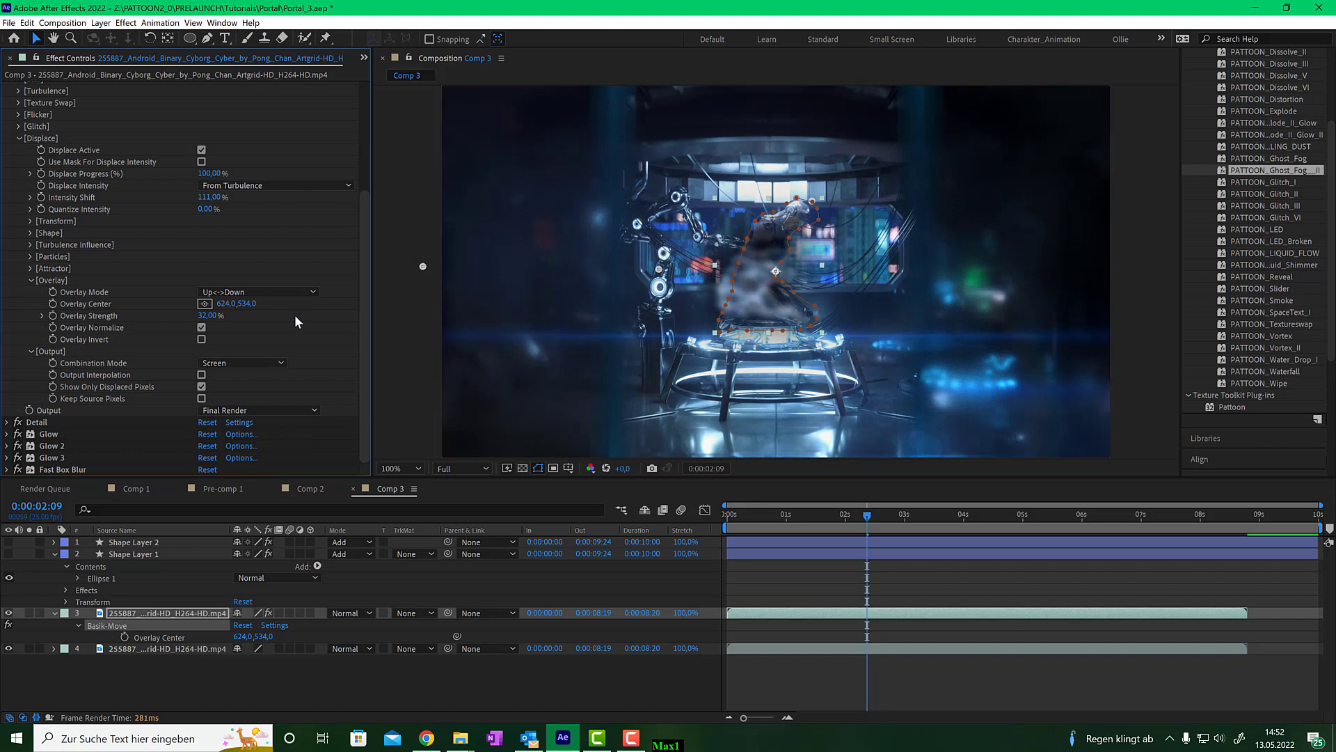
- Reposition the Overlay Center onto the cyborg's upper body
click(204, 304)
click(712, 190)
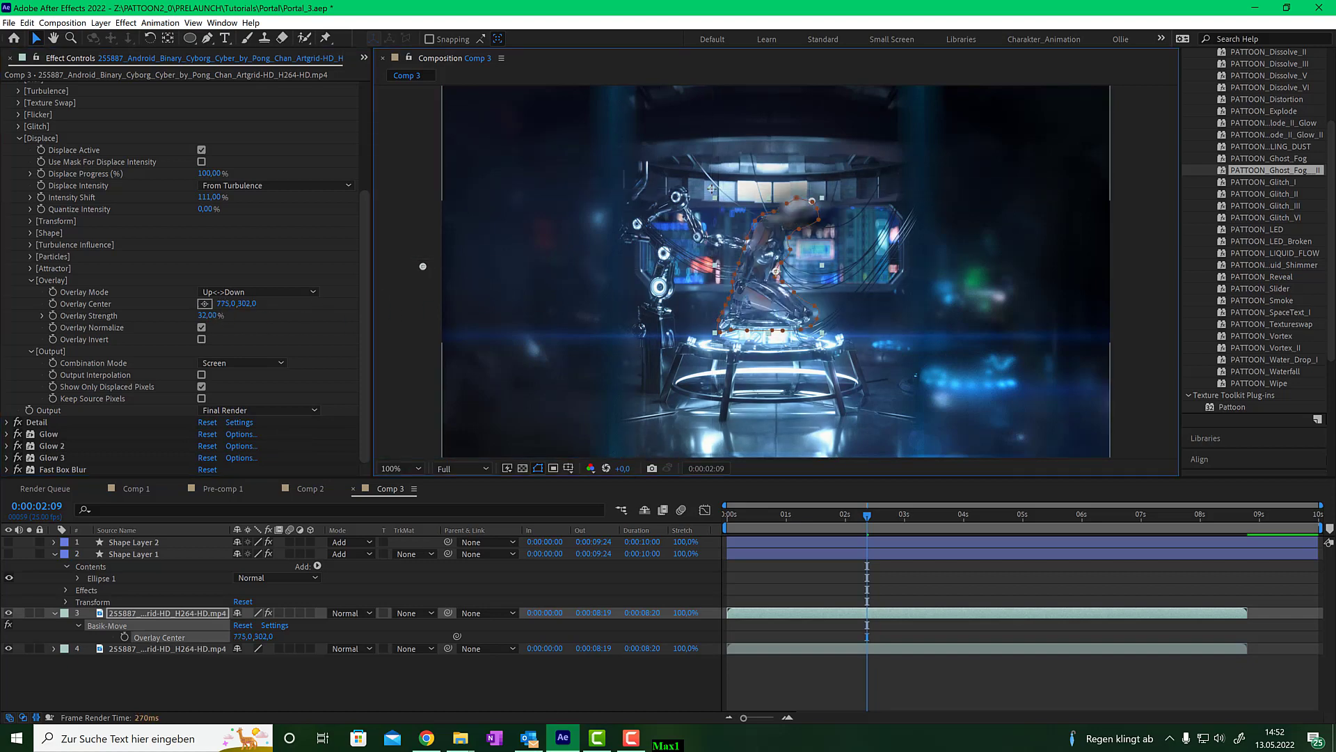
- Keyframe the Overlay Center high on the cyborg at 2:09 and move it down below the platform at 5:01
drag(711, 188, 711, 157)
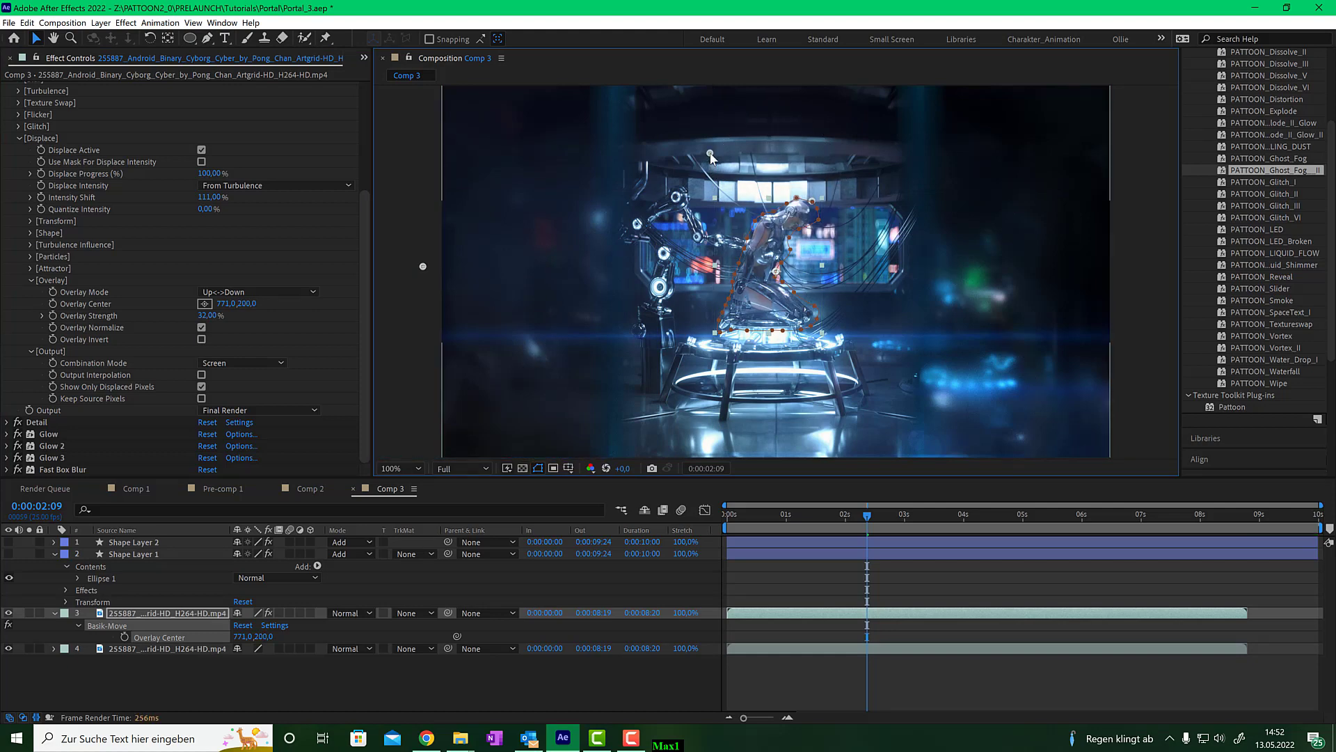
click(53, 304)
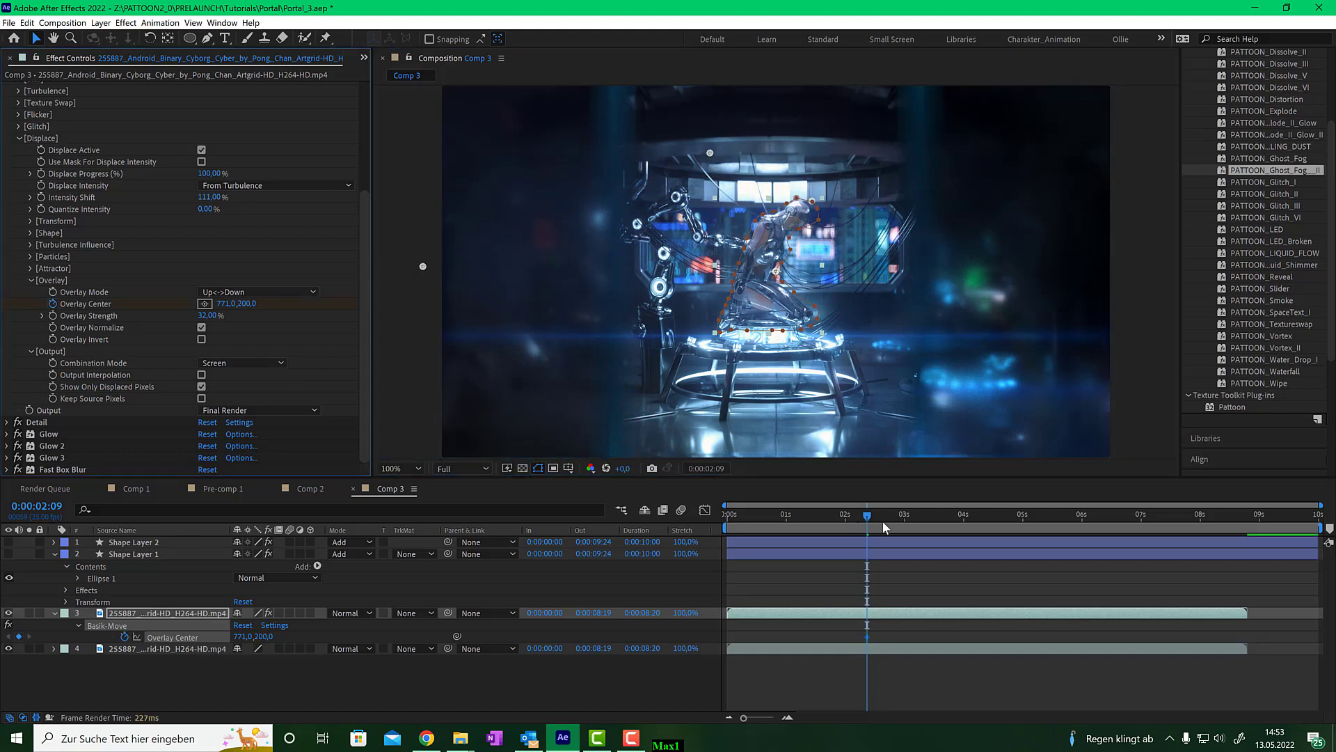
drag(882, 520, 1025, 515)
click(207, 305)
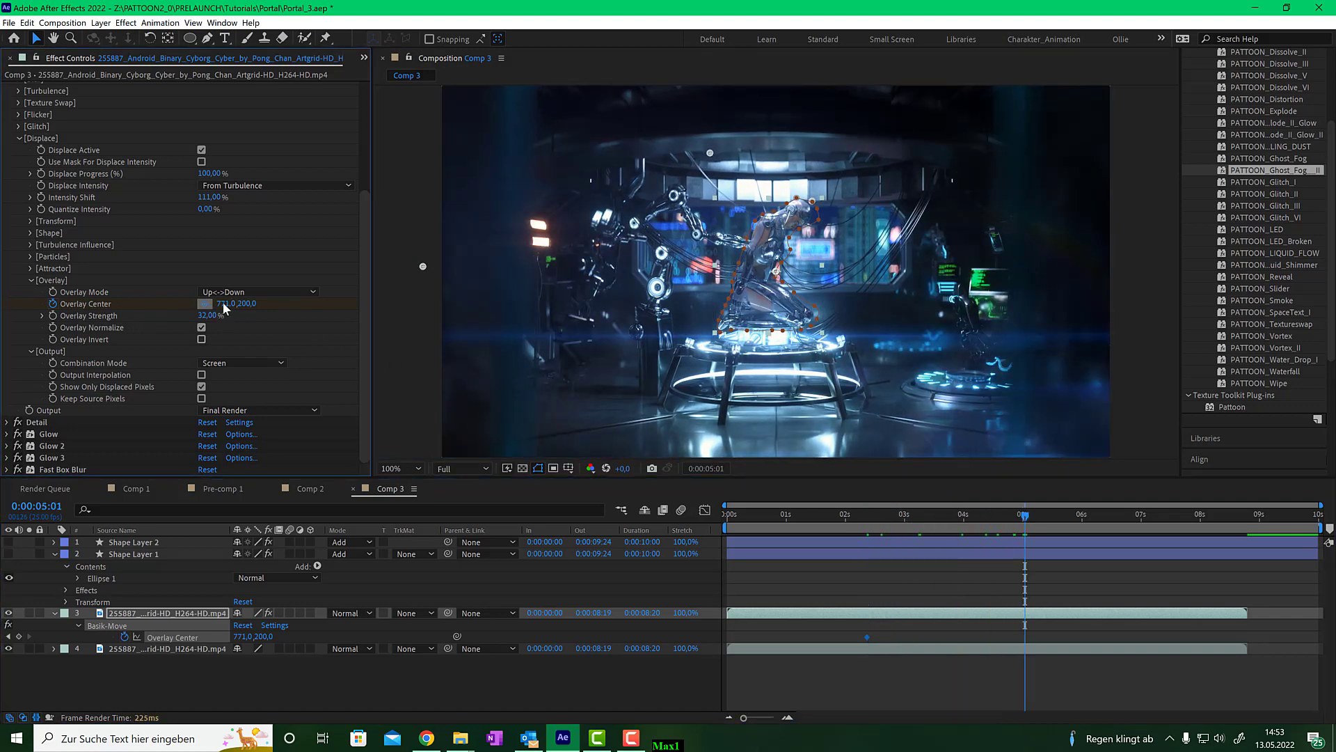
click(689, 359)
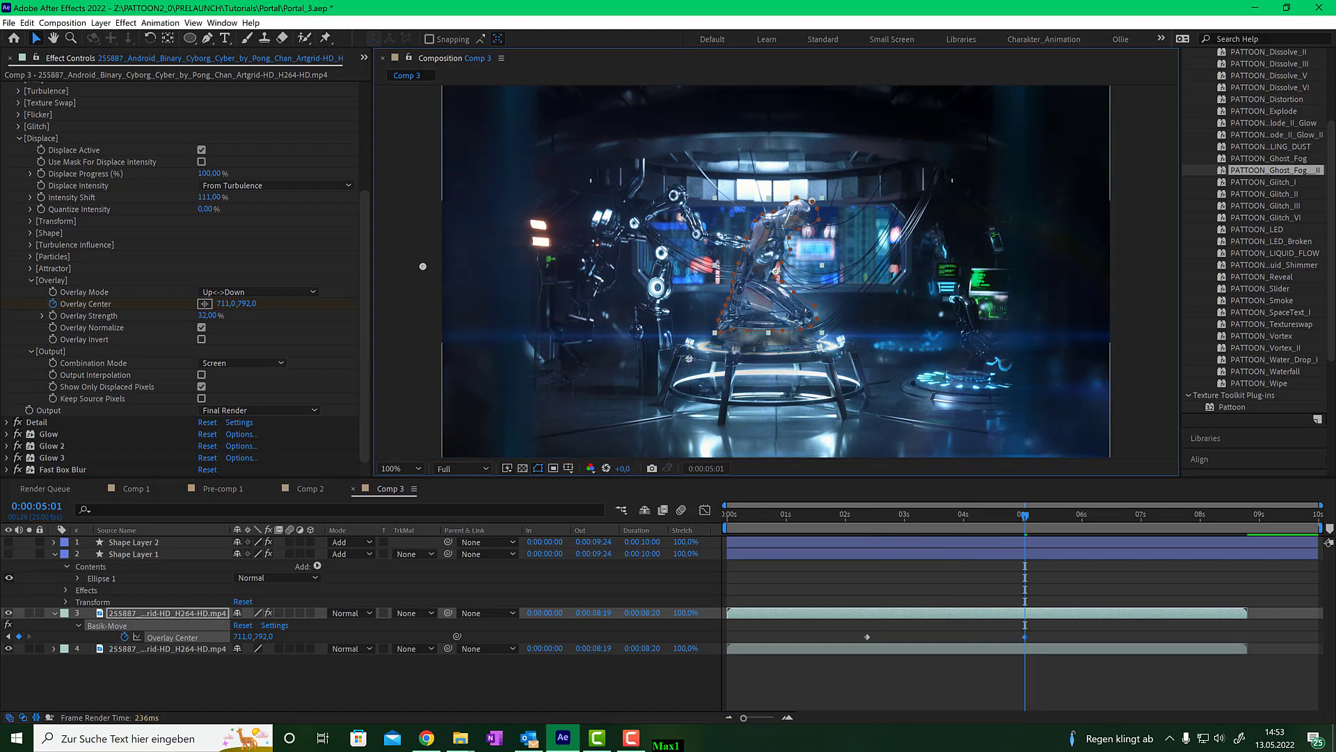
drag(689, 358, 690, 397)
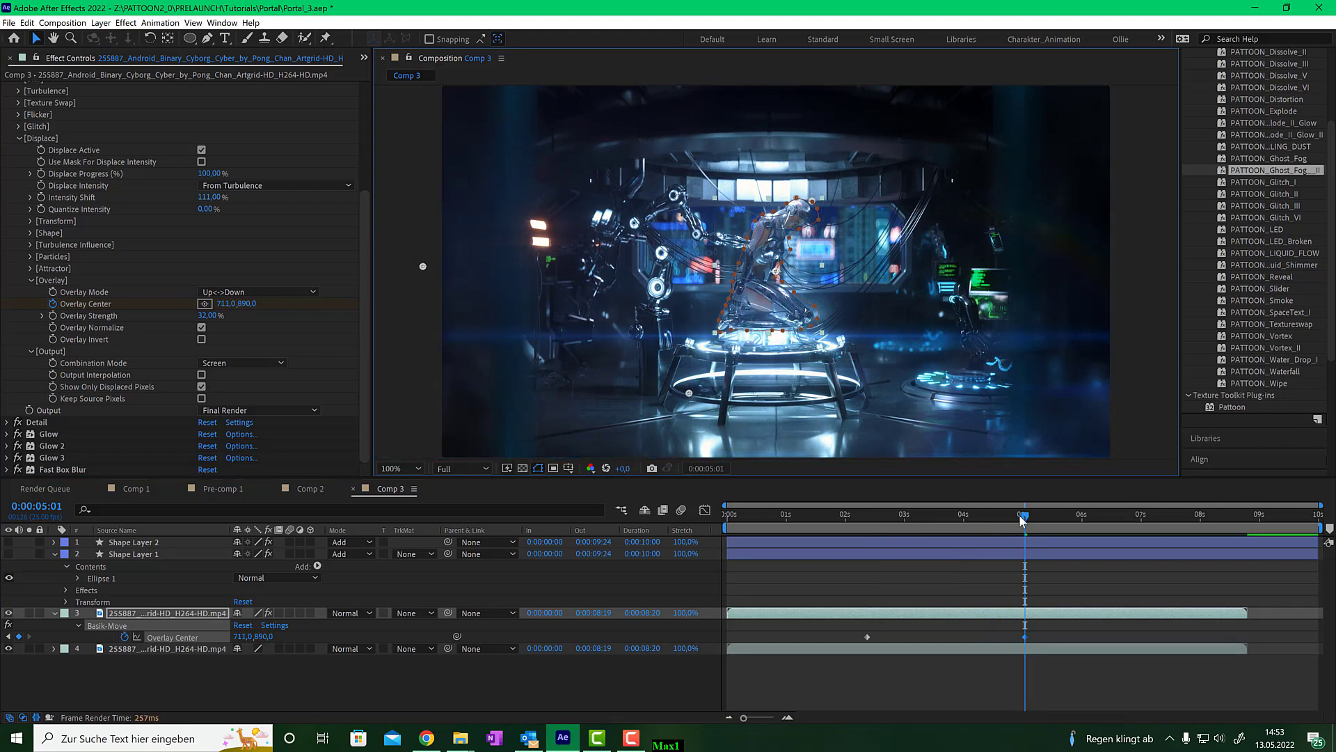
drag(1021, 519, 920, 522)
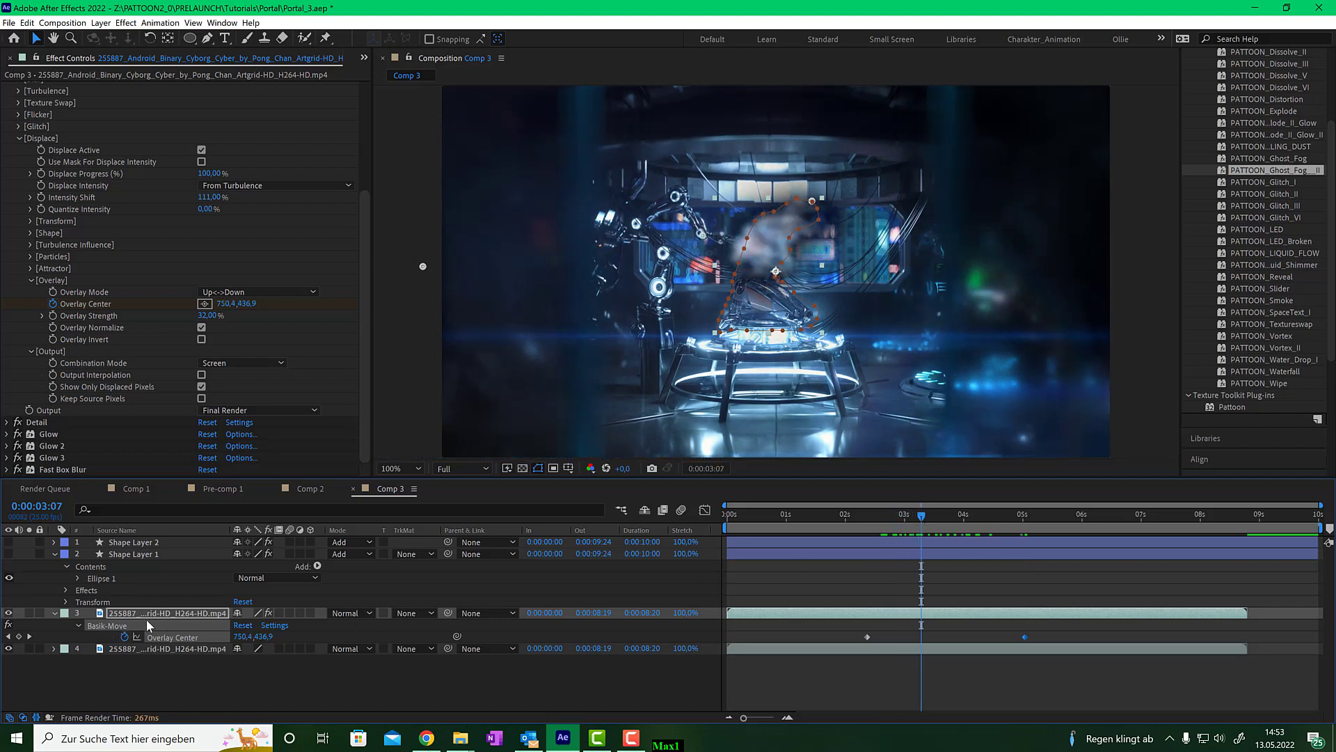
- Set the upper video layer's blending mode to Add
click(355, 613)
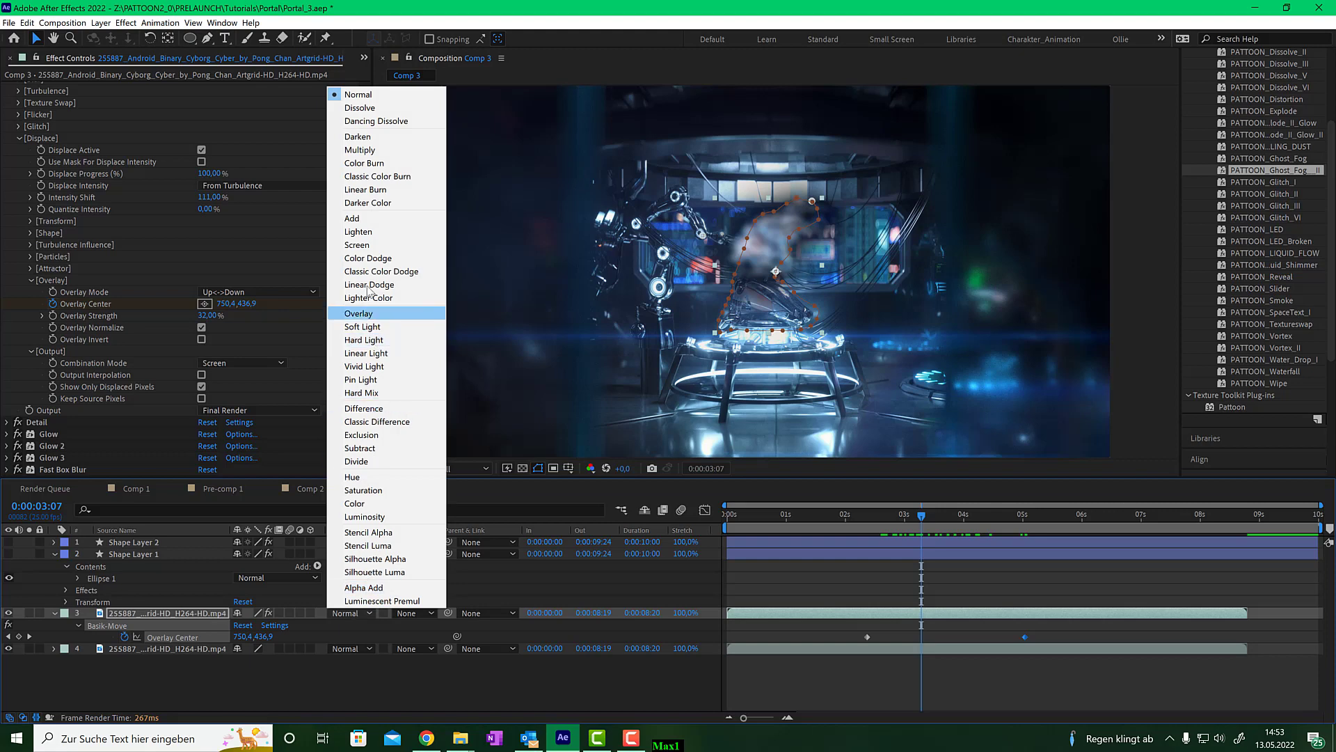
click(364, 219)
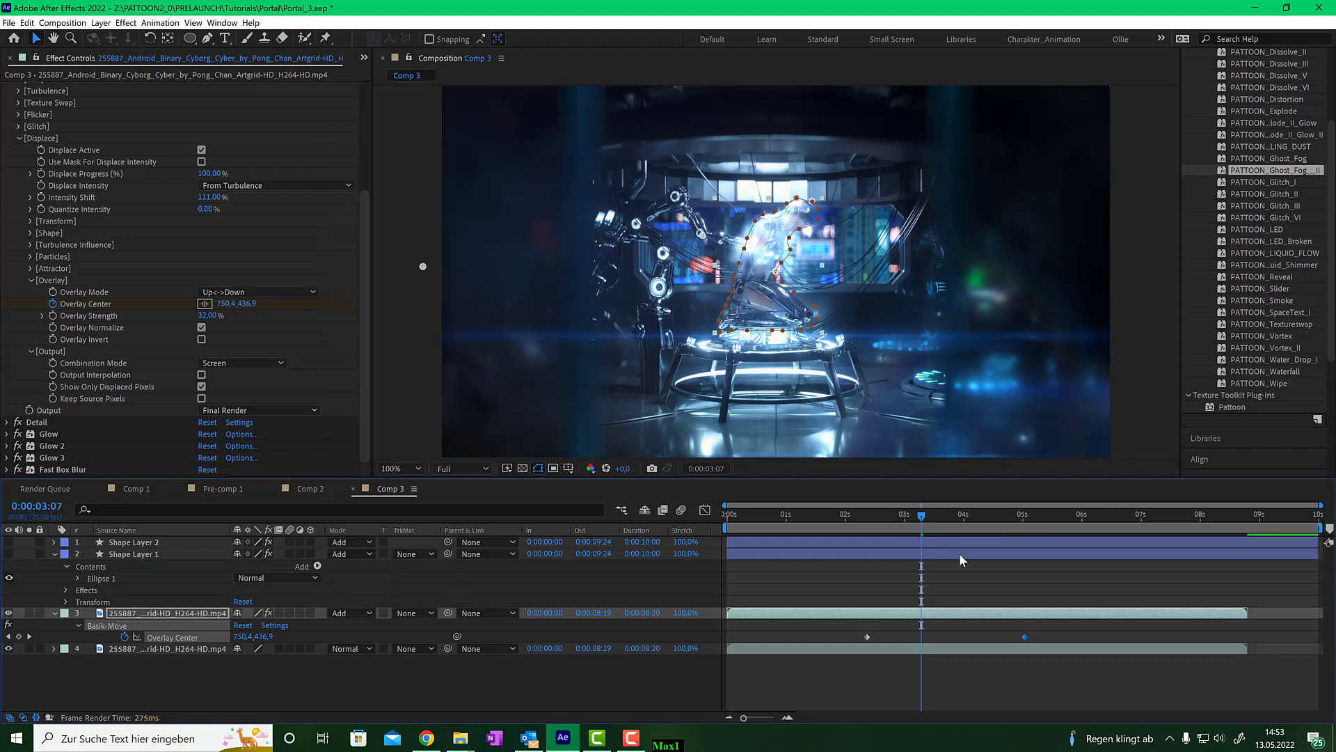
- Adjust Basik-Move's Overlay Strength to 45% while previewing frames around 3:10–3:16
mouse_move(922, 520)
mouse_down()
mouse_move(1010, 510)
mouse_move(873, 521)
mouse_move(931, 516)
mouse_up()
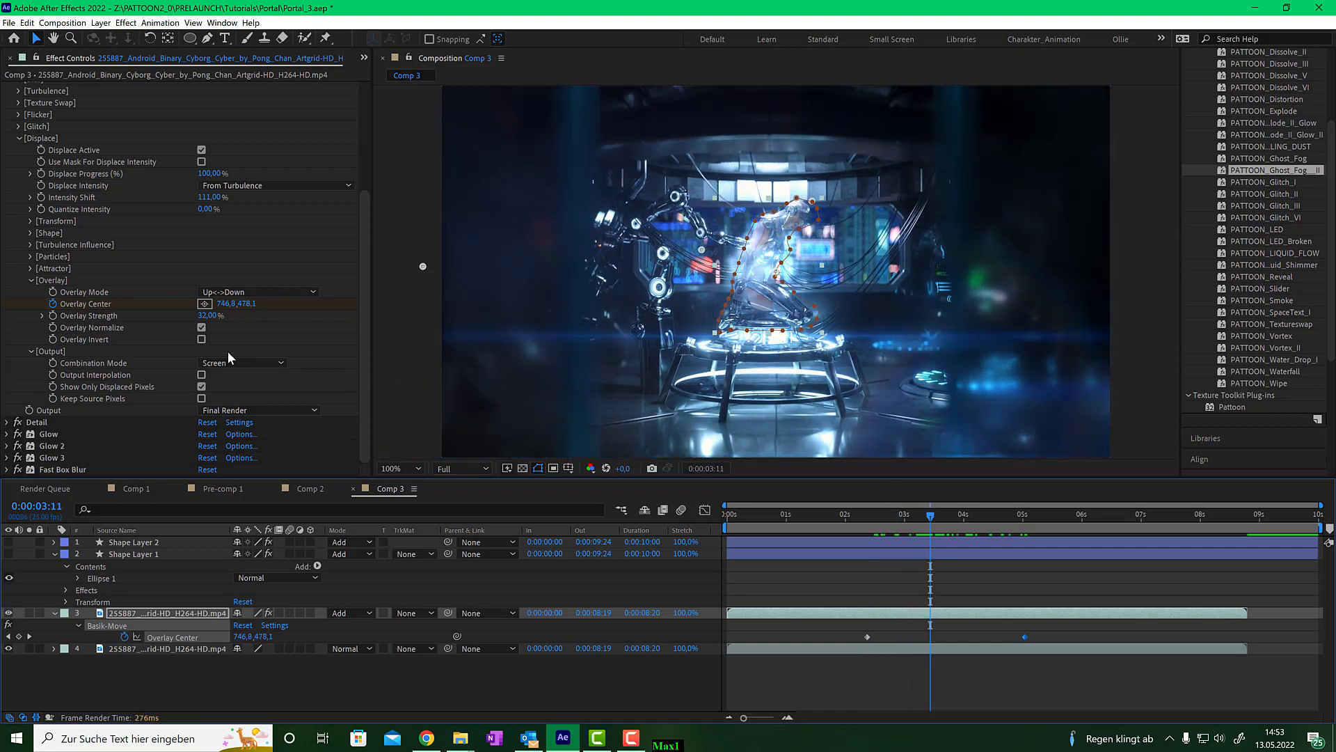
scroll(781, 270, up, 2)
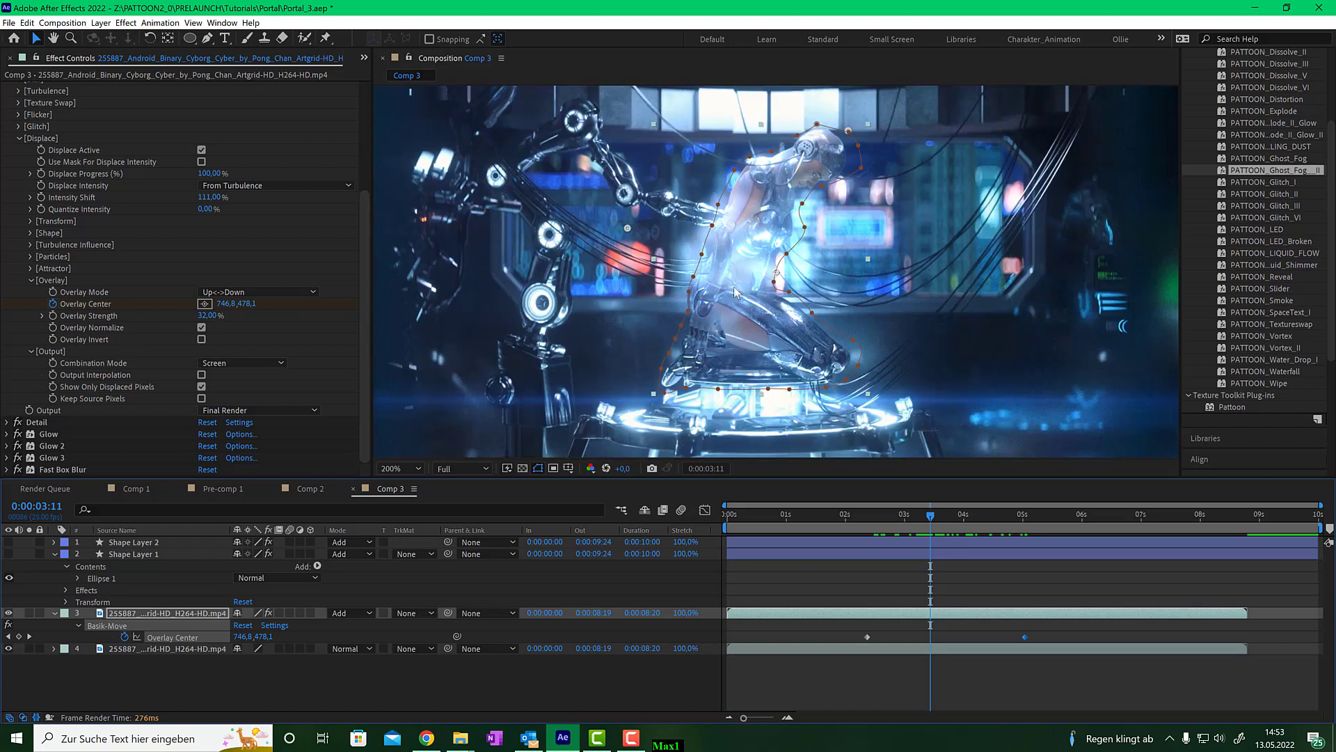
drag(212, 320, 196, 320)
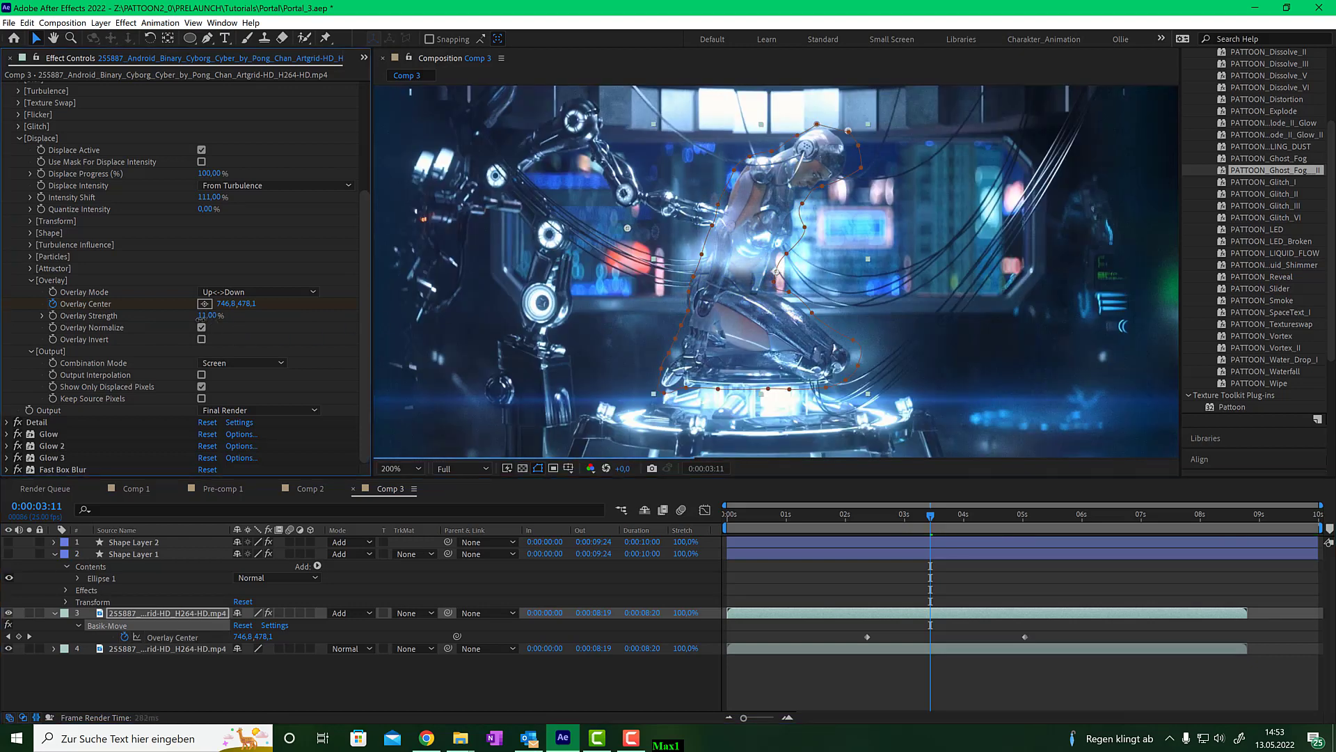
drag(933, 515, 896, 497)
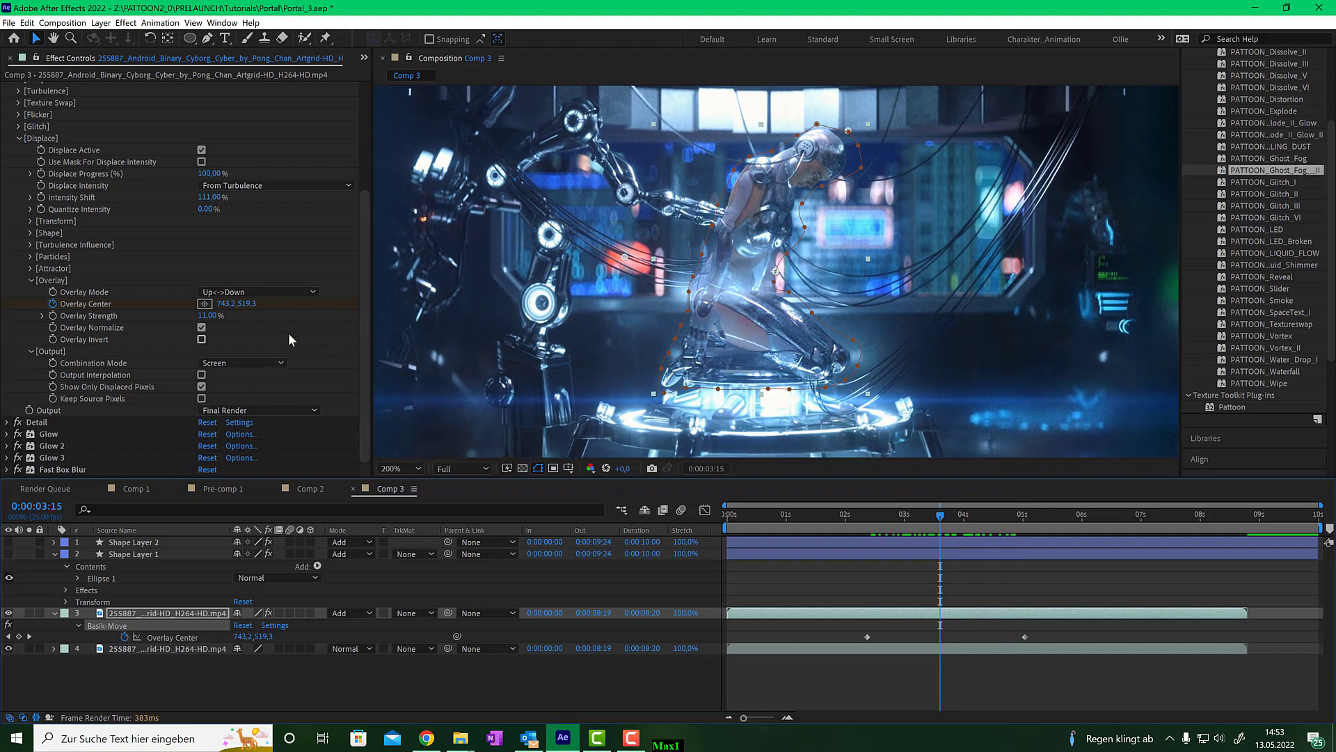
mouse_move(208, 315)
mouse_down()
mouse_move(237, 314)
mouse_move(207, 316)
mouse_up()
mouse_move(936, 521)
mouse_down()
mouse_move(904, 518)
mouse_move(957, 515)
mouse_move(944, 515)
mouse_up()
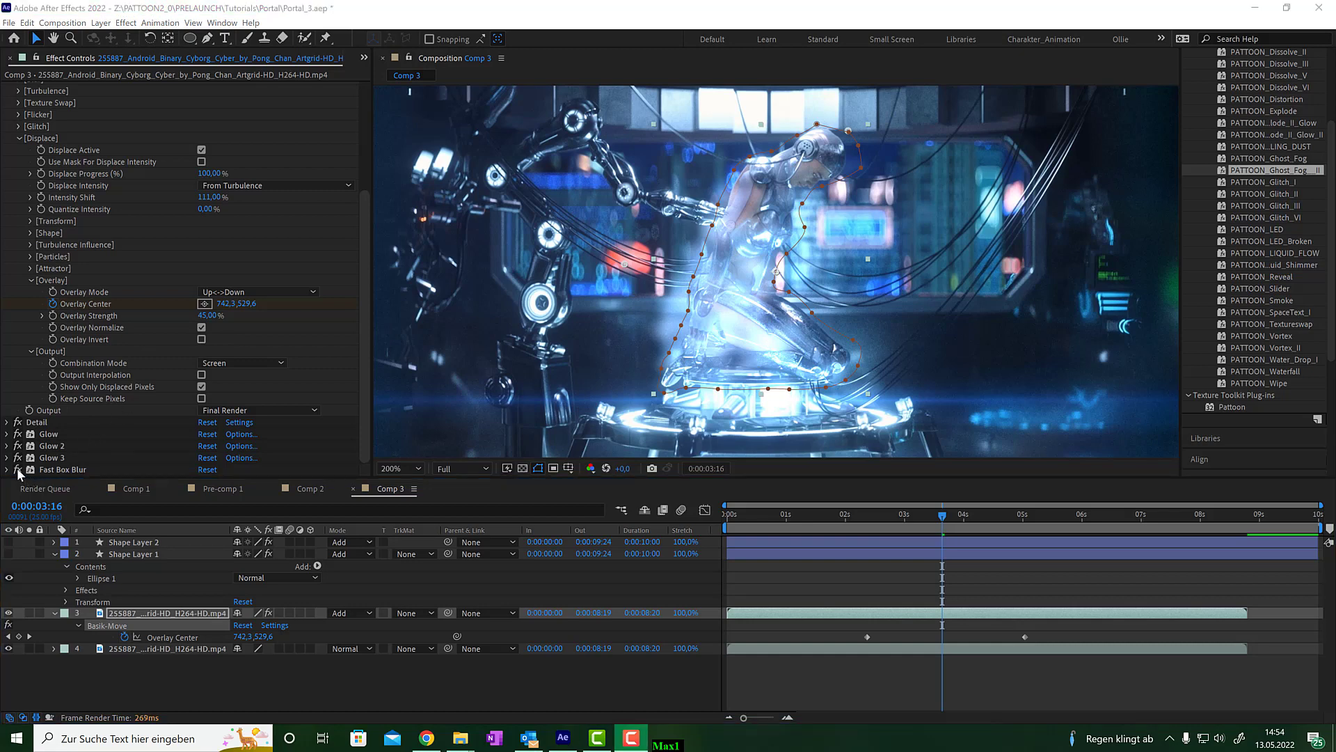
- Disable the Fast Box Blur effect on the video layer
click(18, 471)
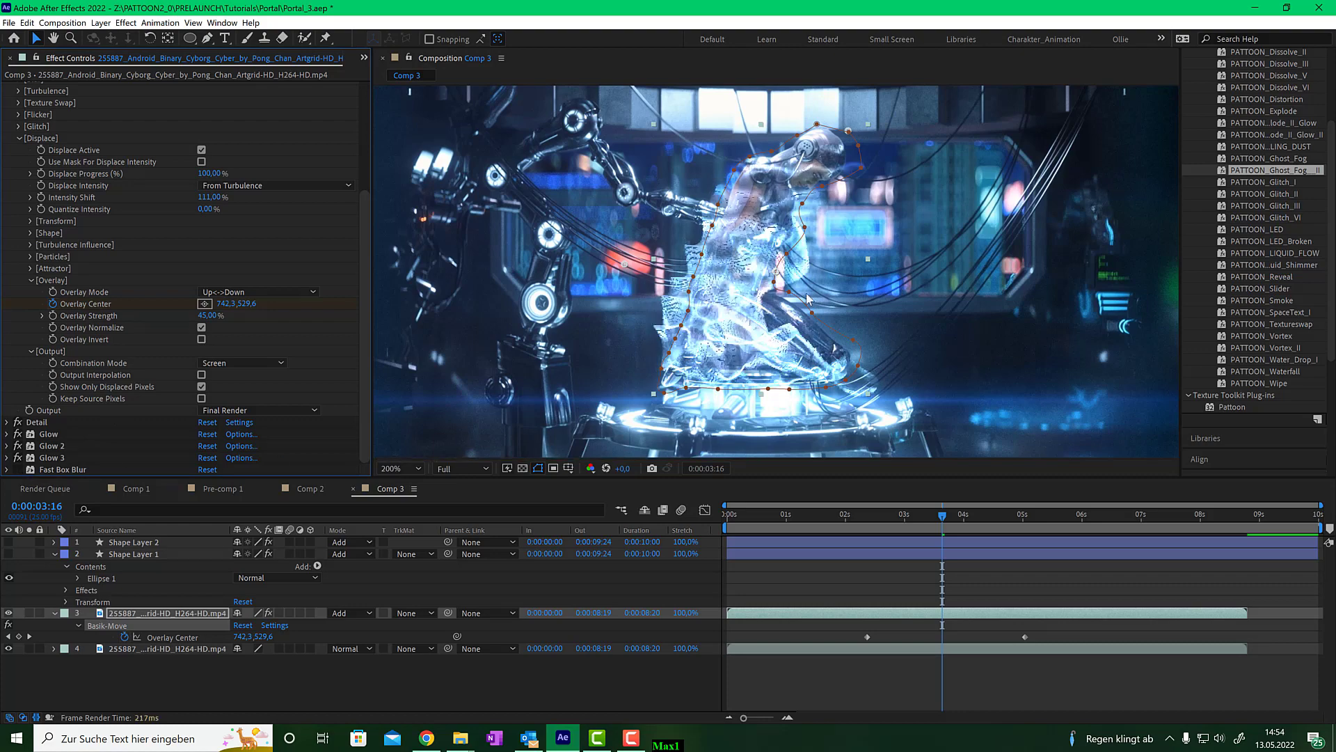
mouse_move(937, 533)
mouse_down()
mouse_move(892, 528)
mouse_move(951, 521)
mouse_move(943, 529)
mouse_up()
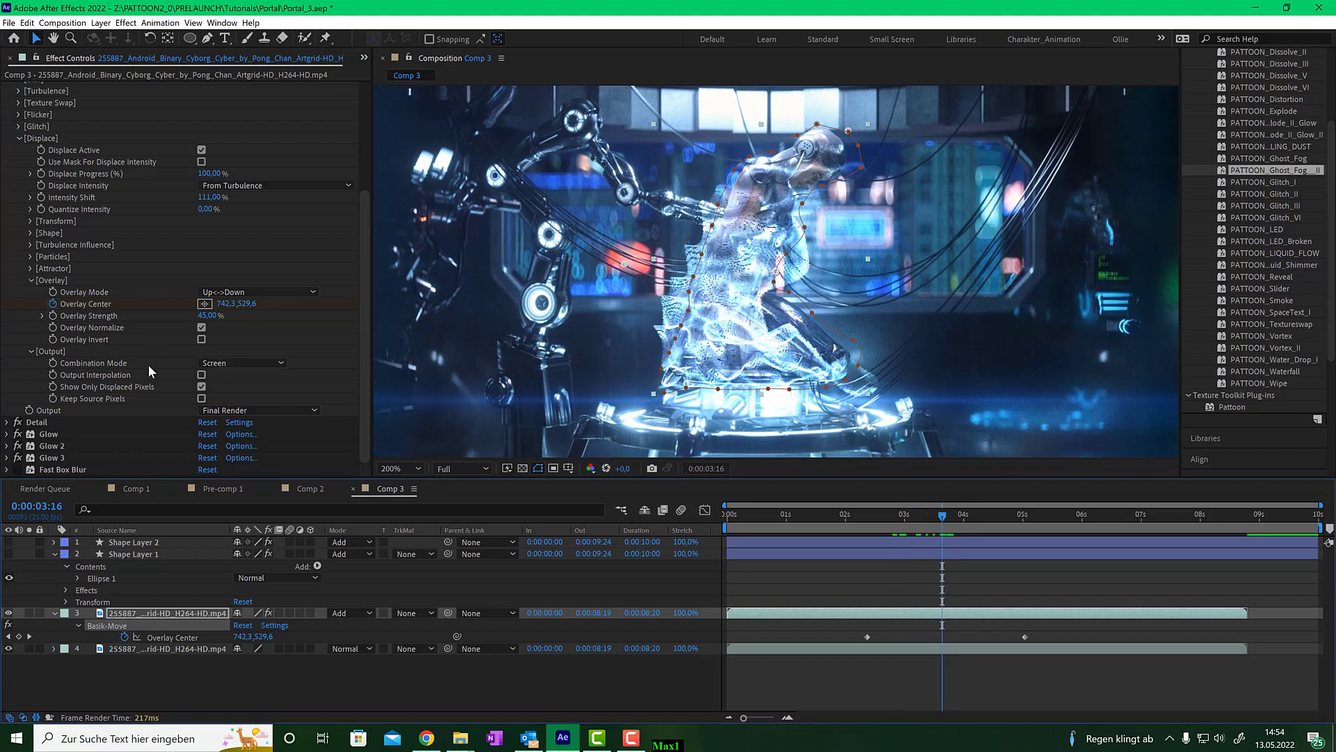
- In the Detail effect's Displace Shape settings, choose the soft round glow dot as Pixel Shape
scroll(26, 121, up, 6)
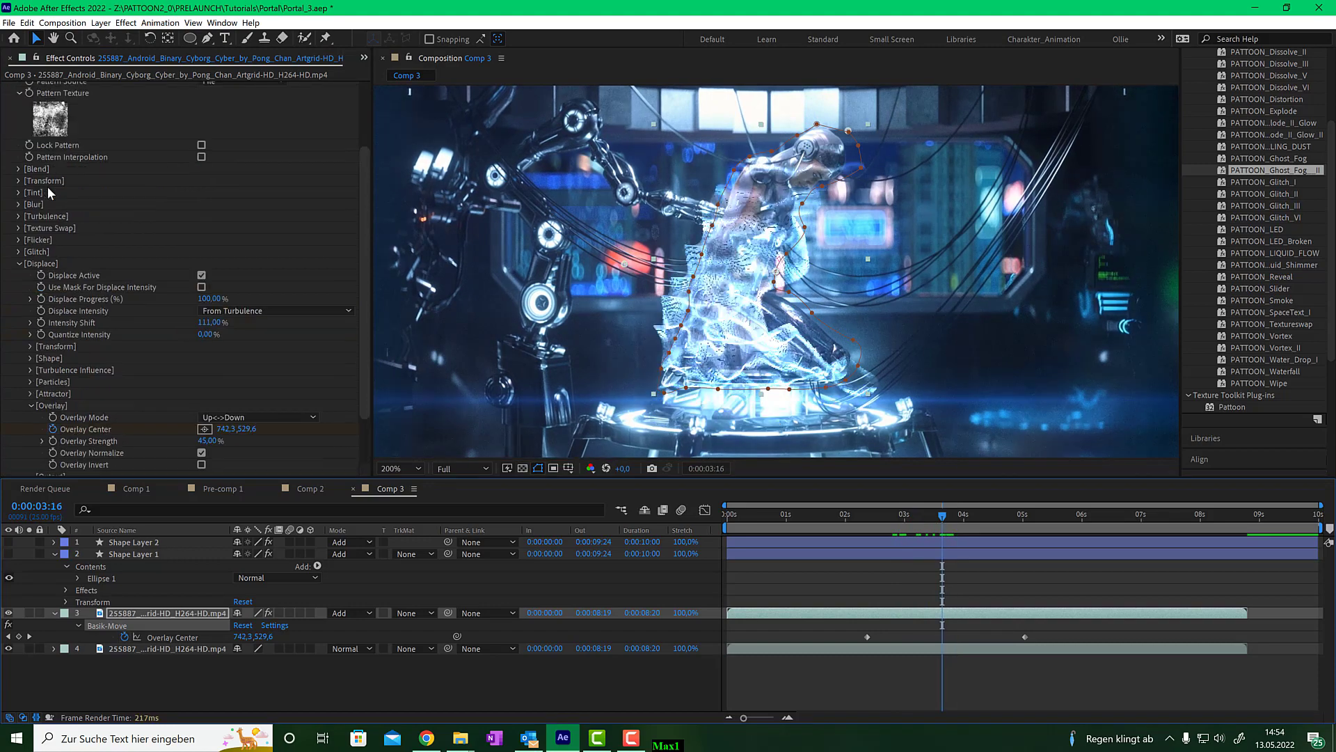
click(7, 89)
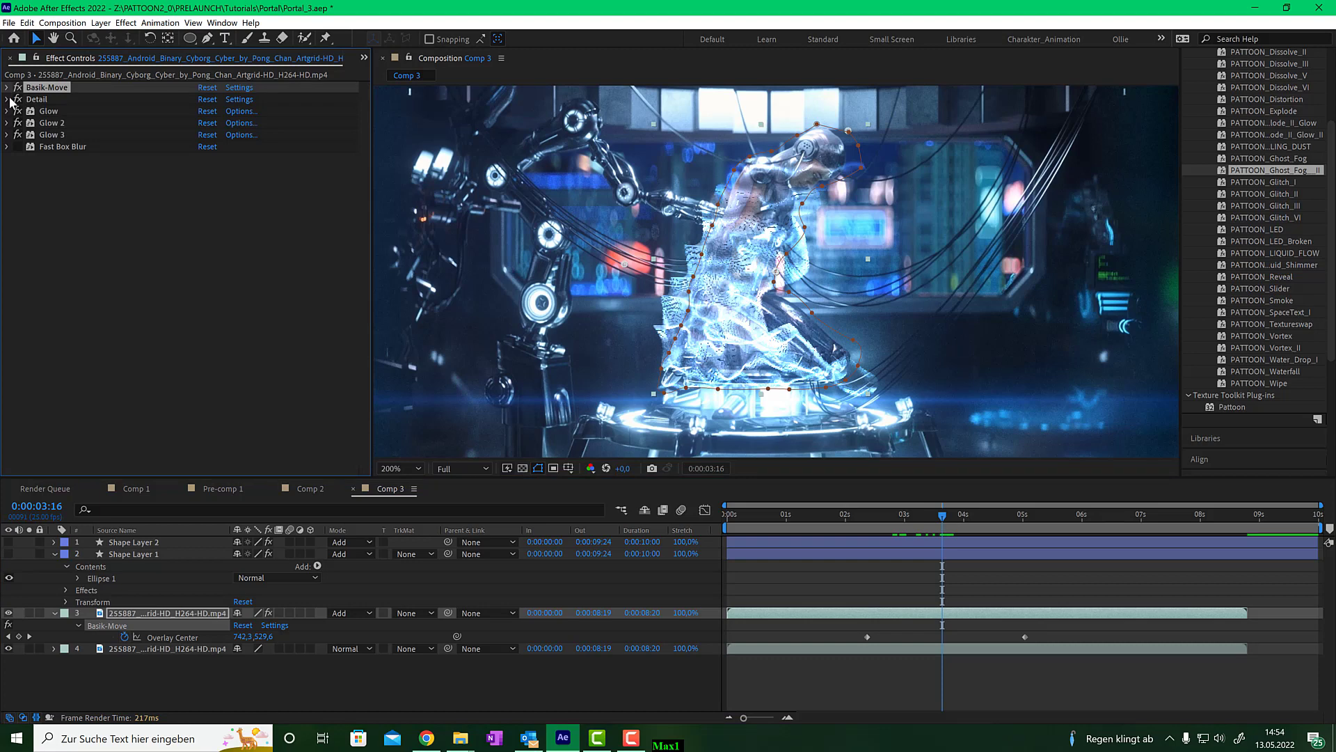
click(6, 100)
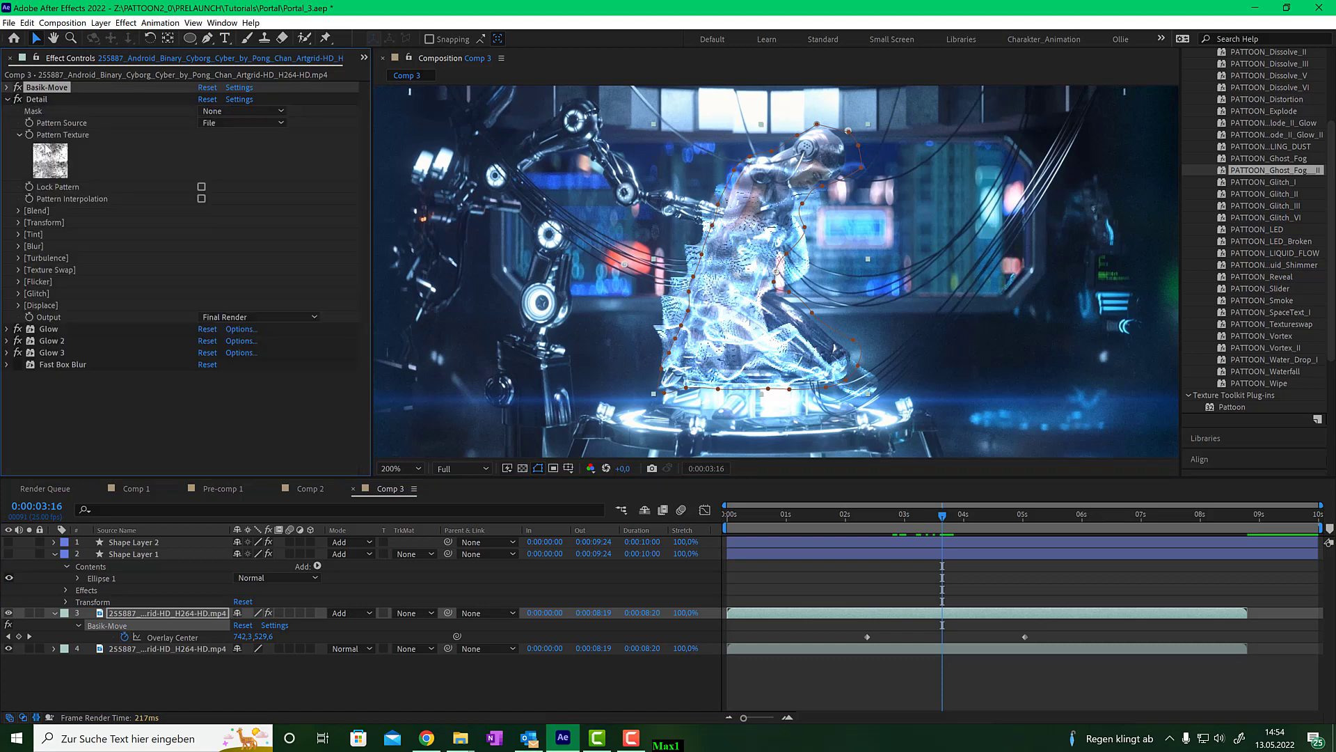
click(19, 305)
scroll(63, 362, down, 1)
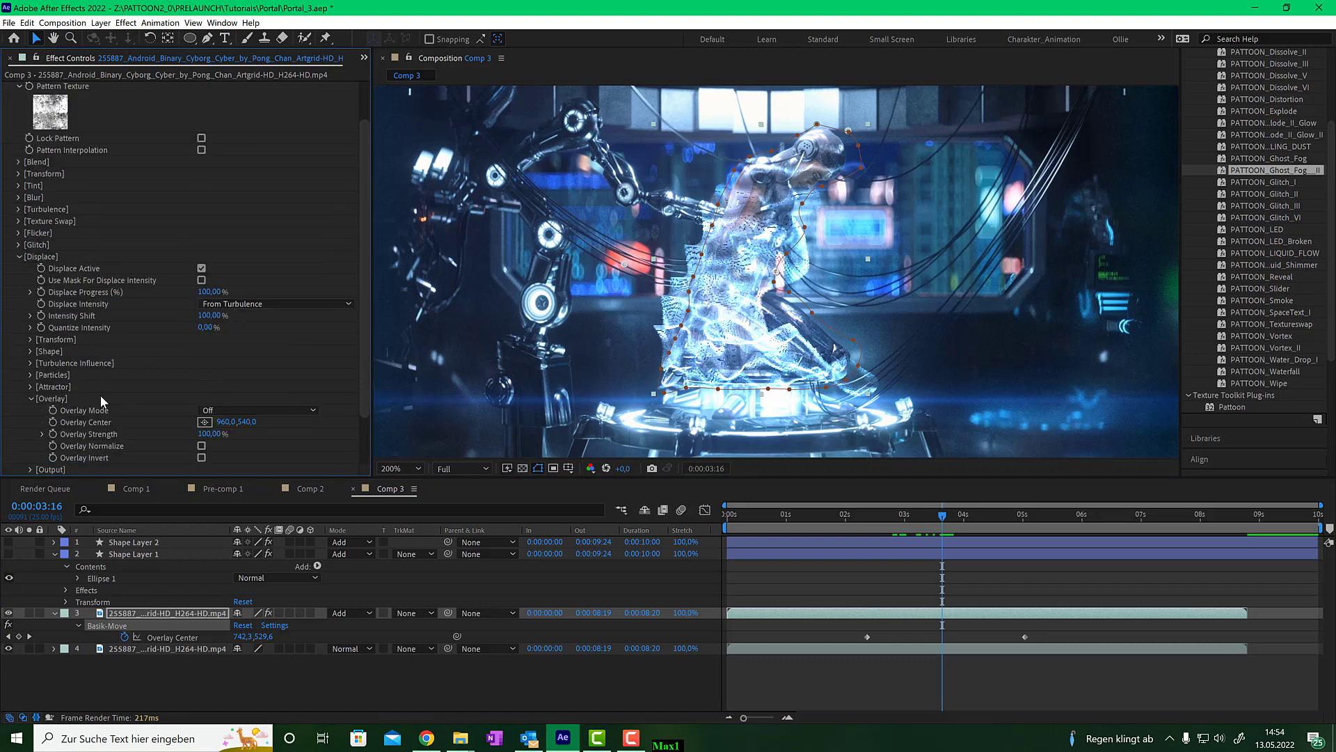
scroll(103, 402, down, 1)
click(30, 292)
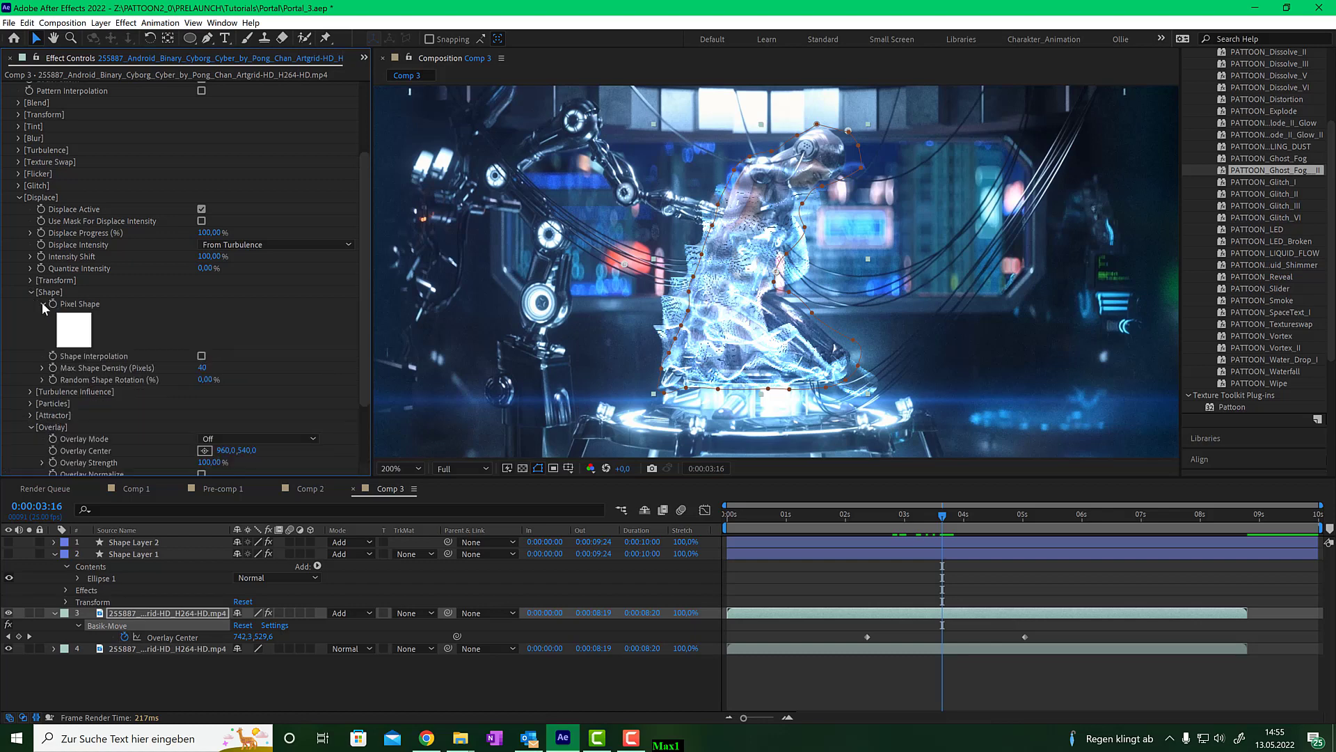
click(87, 341)
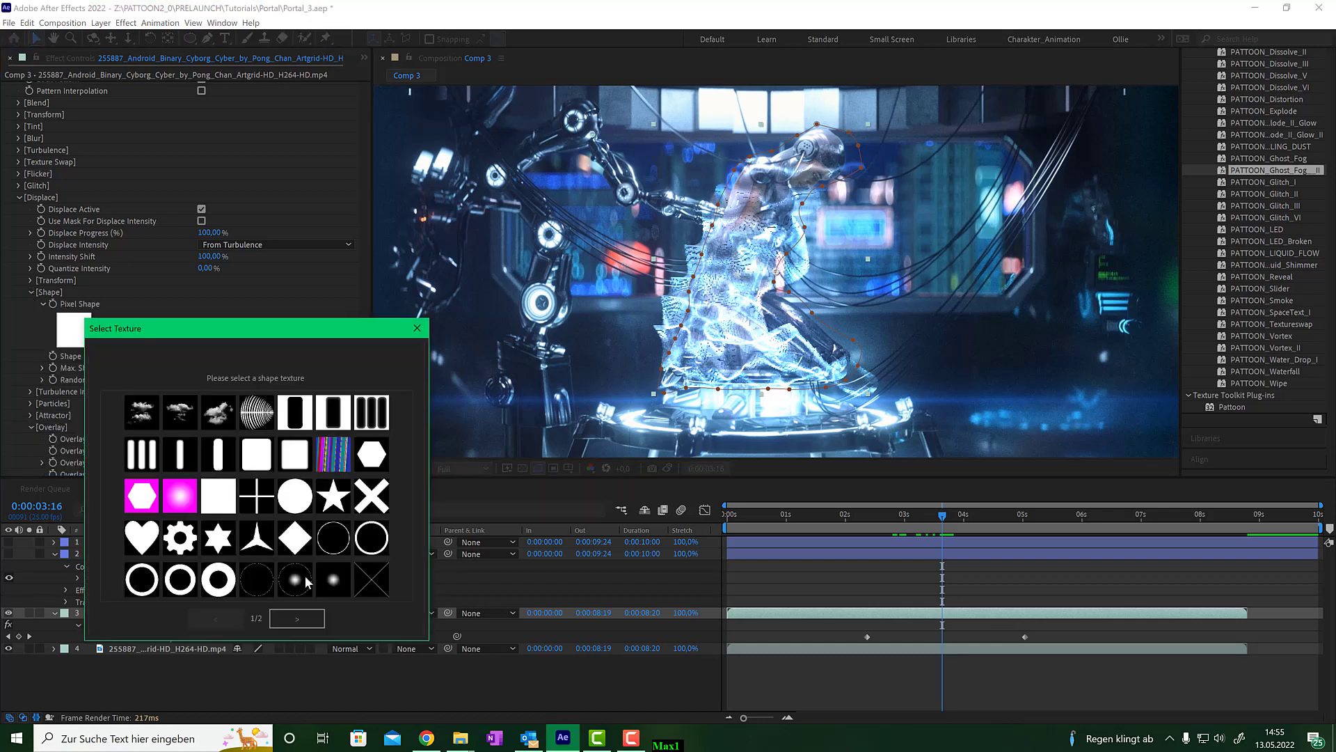
click(334, 581)
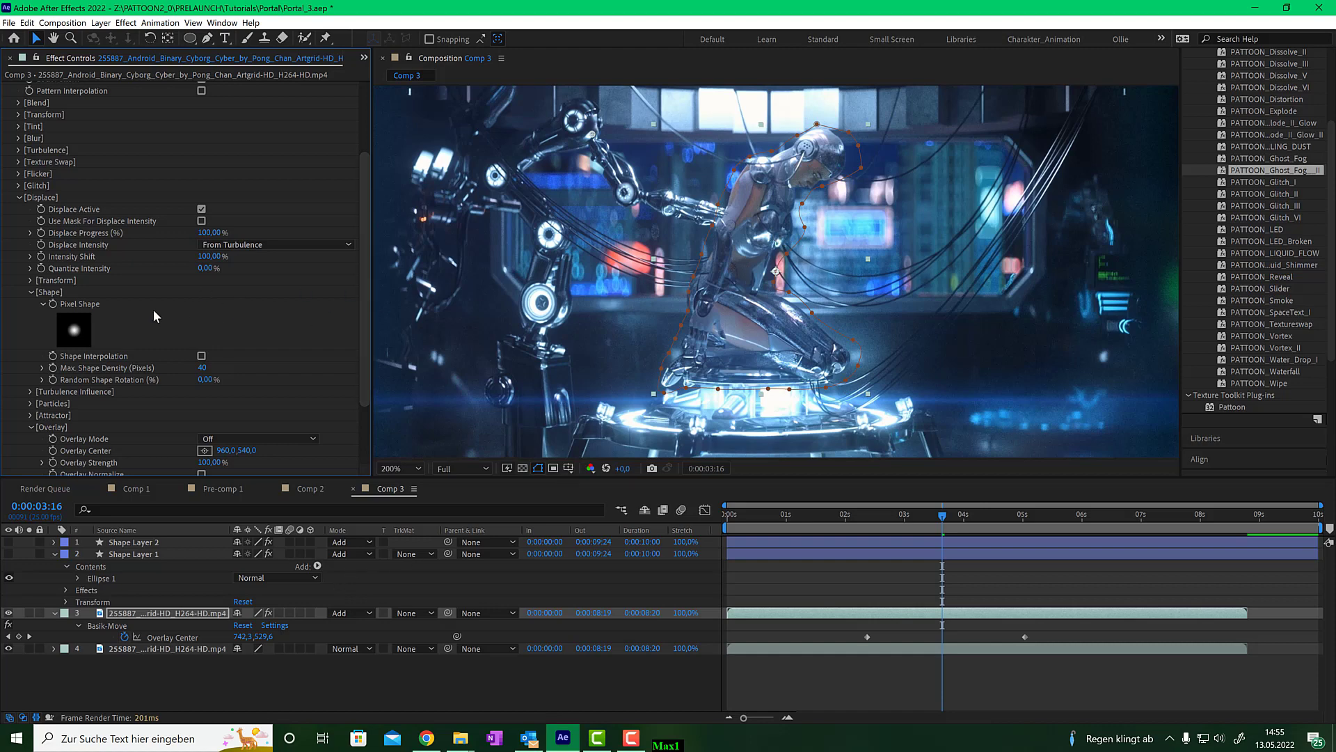
- Set the Detail effect's Displace Transform Size Start and Size End both to 2
click(30, 280)
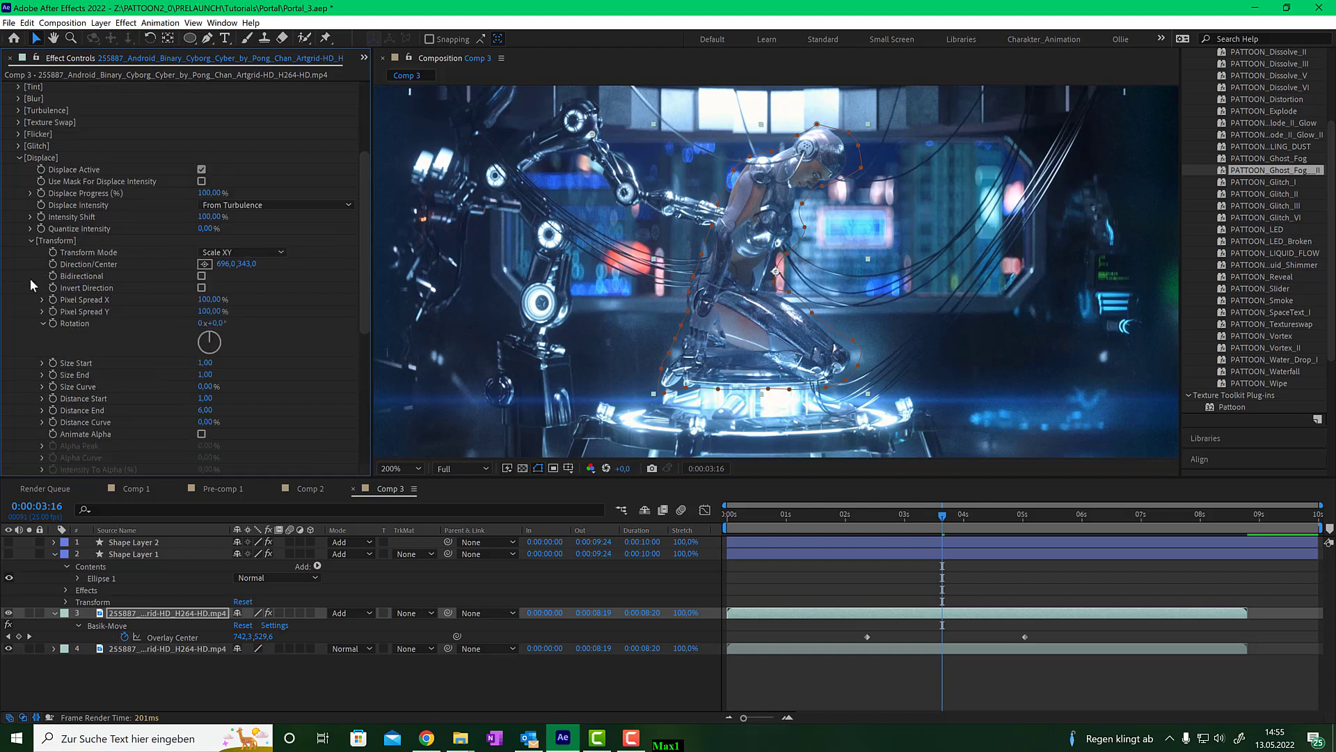
click(205, 363)
text(2)
key(Return)
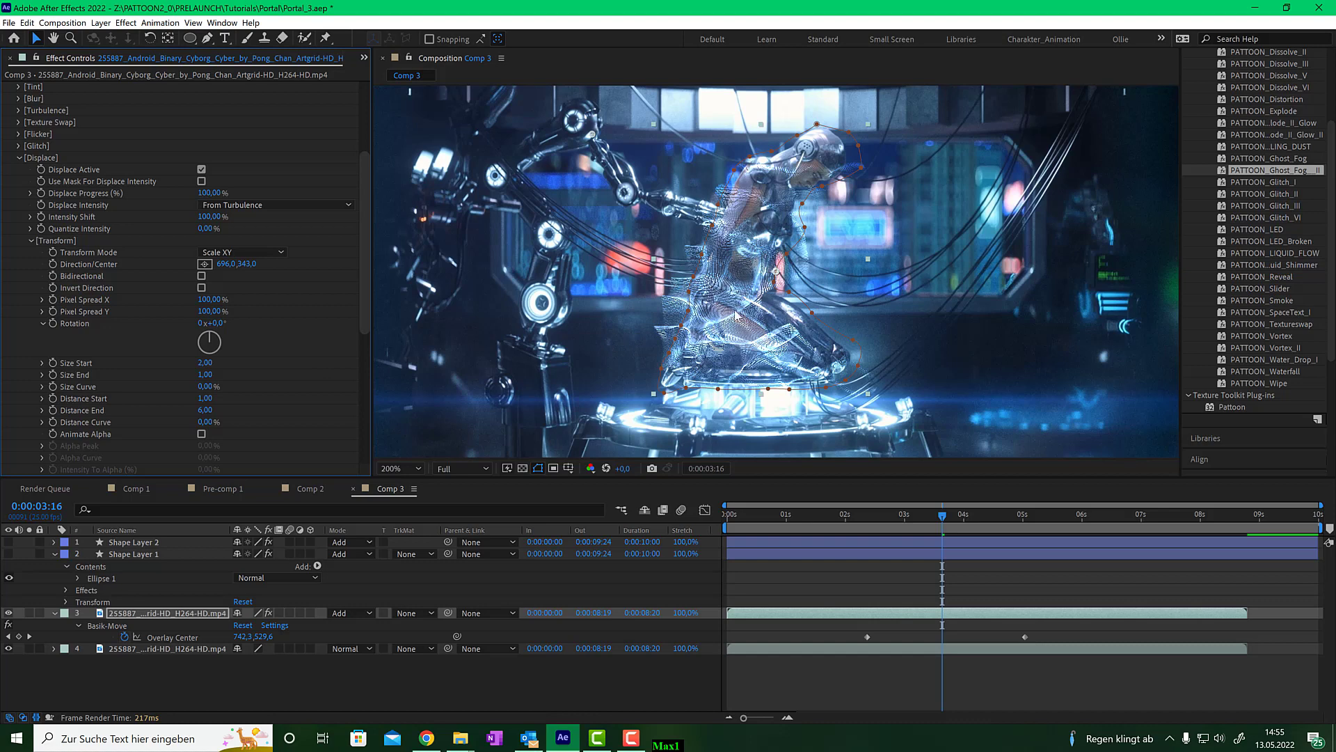
click(206, 374)
text(2)
key(Return)
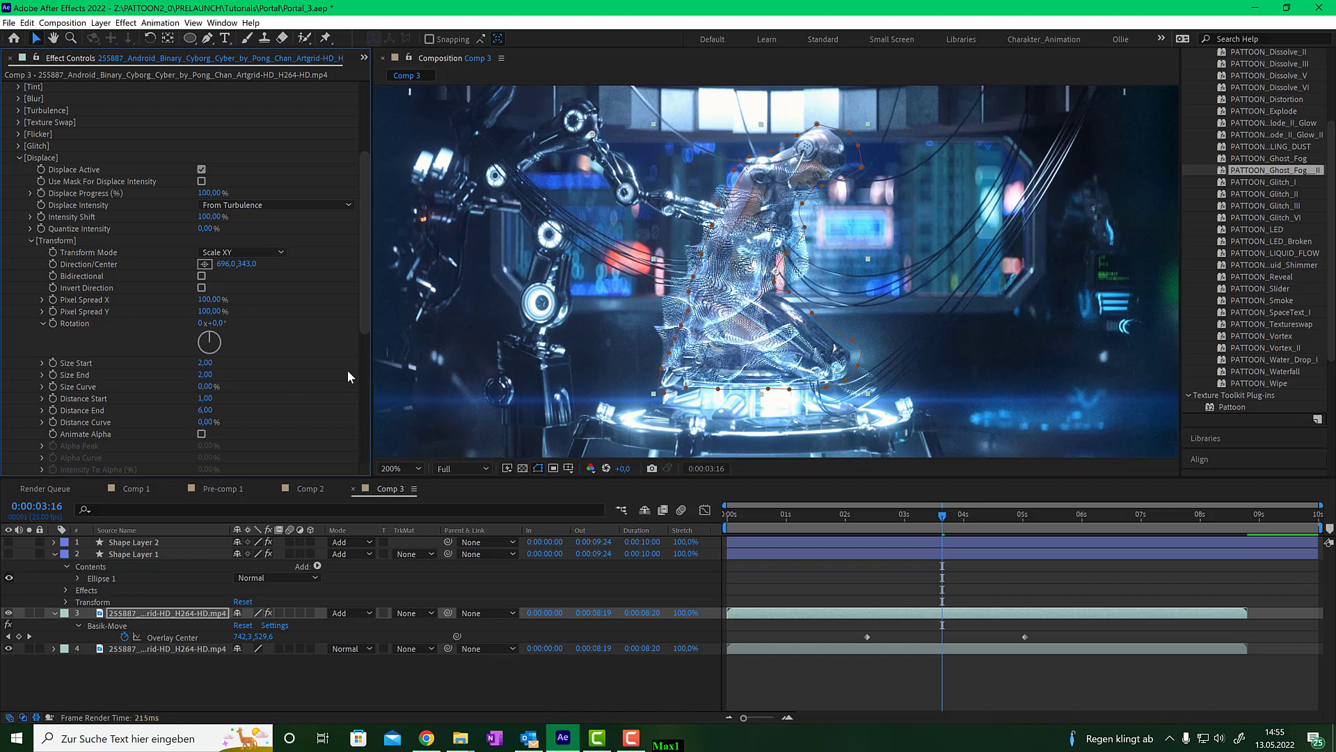
mouse_move(942, 516)
mouse_down()
mouse_move(908, 516)
mouse_move(921, 516)
mouse_up()
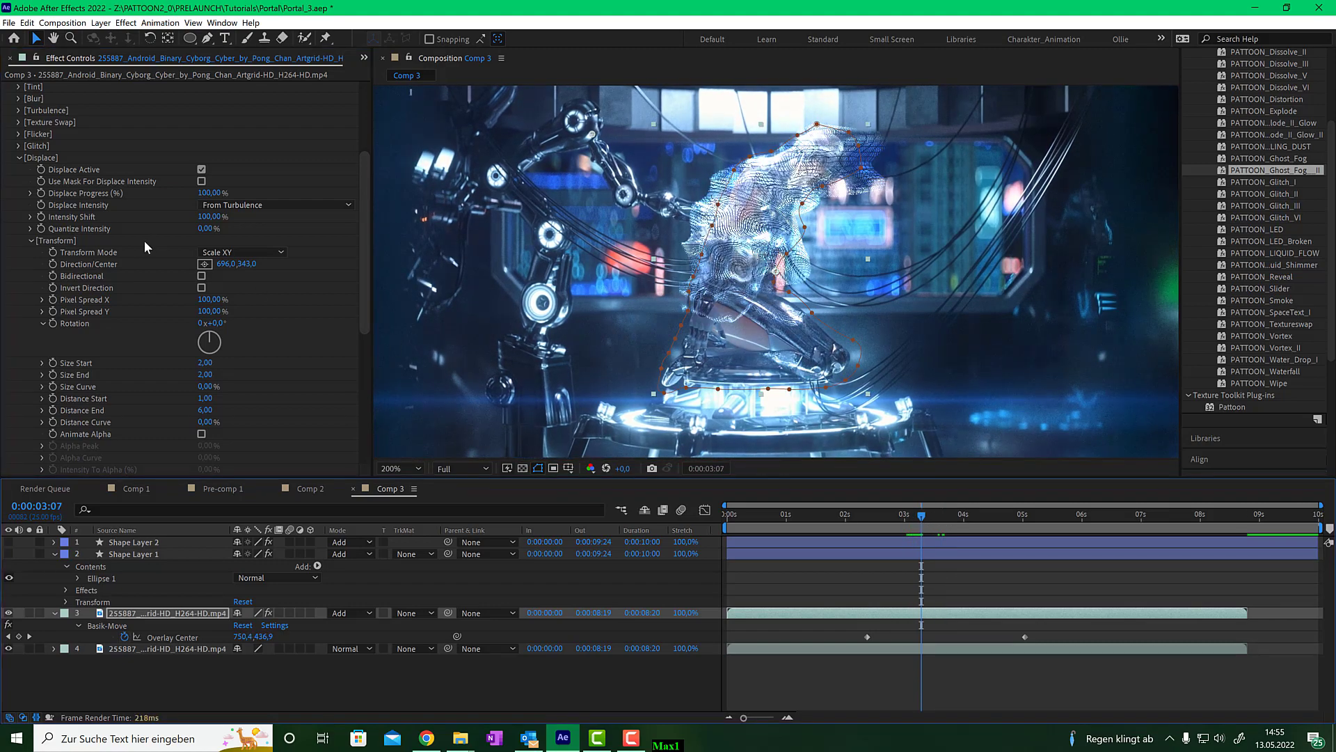
- Set Basik-Move's Overlay Strength to 11%
scroll(145, 238, up, 3)
scroll(145, 238, up, 1)
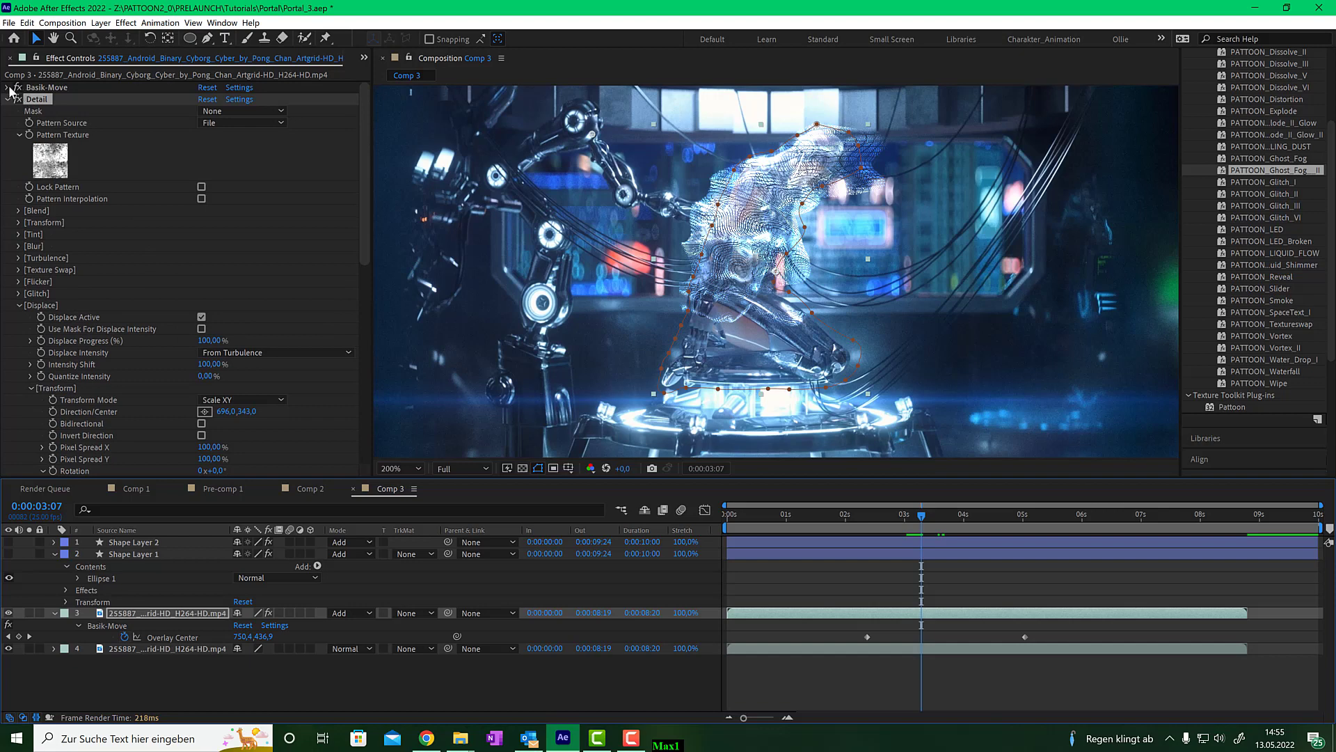
key(Delete)
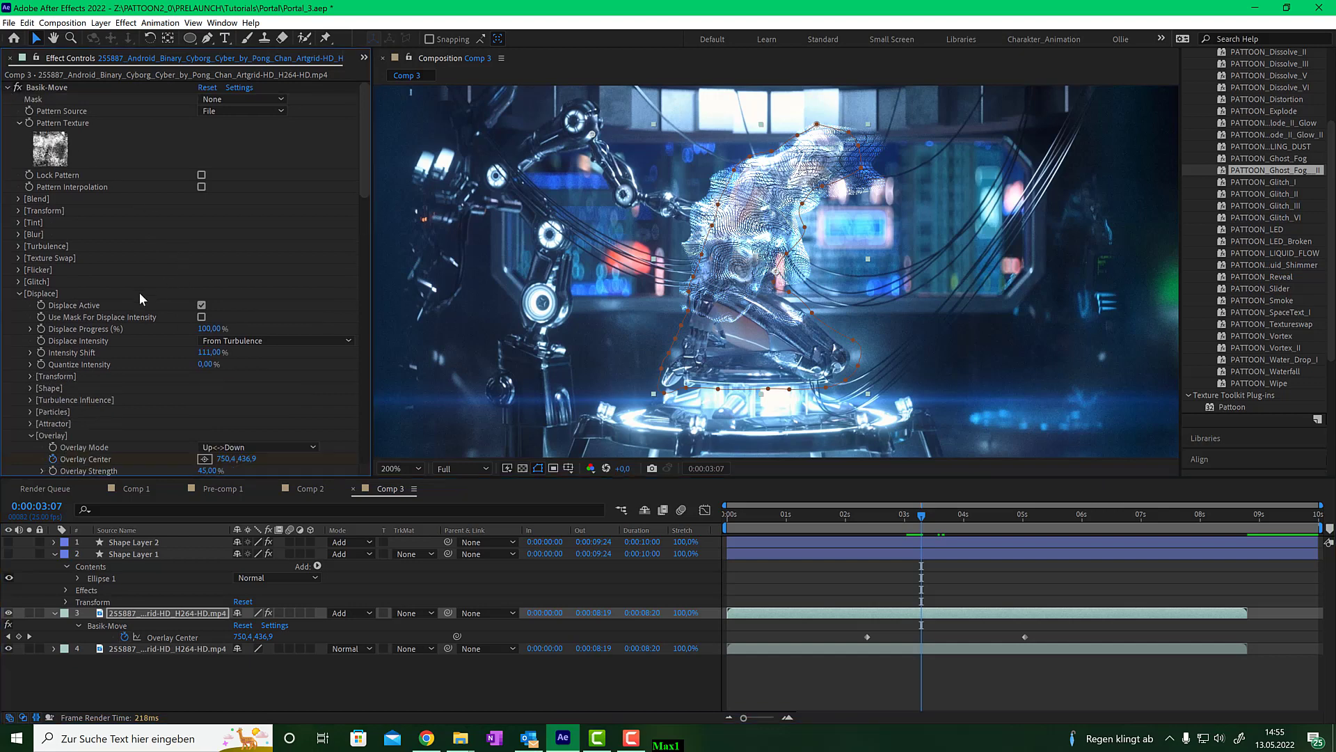
scroll(185, 387, down, 2)
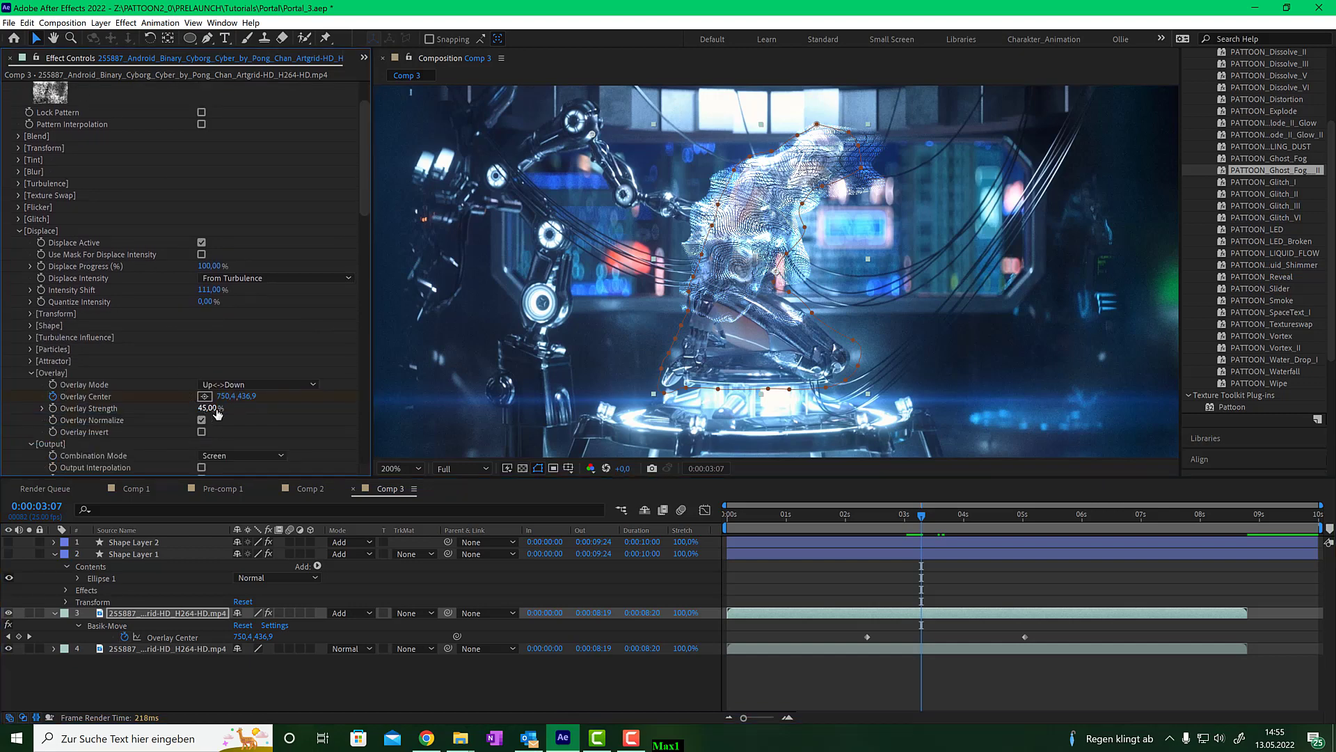
click(207, 408)
text(11)
key(Return)
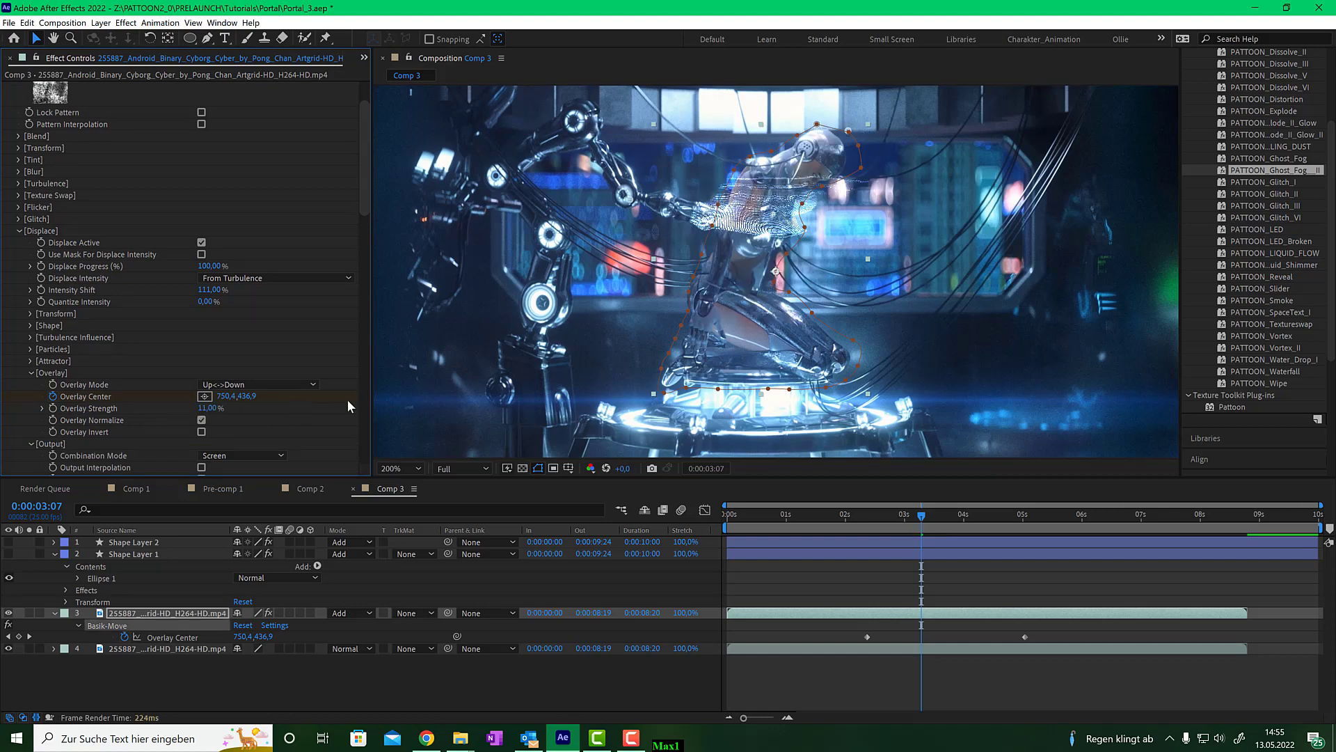
mouse_move(924, 520)
mouse_down()
mouse_move(993, 517)
mouse_move(921, 520)
mouse_move(945, 522)
mouse_up()
- Collapse the Basik-Move and Detail effects and re-enable Fast Box Blur
scroll(111, 214, up, 2)
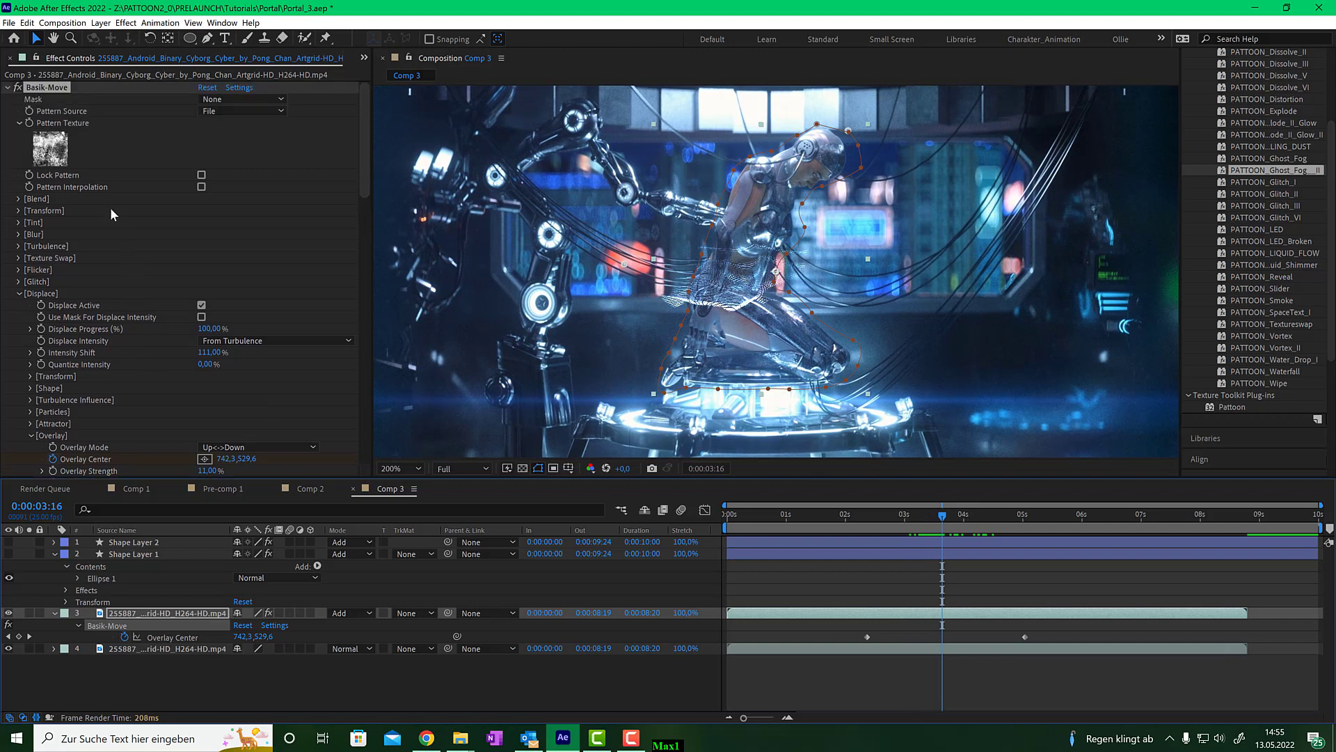
click(8, 88)
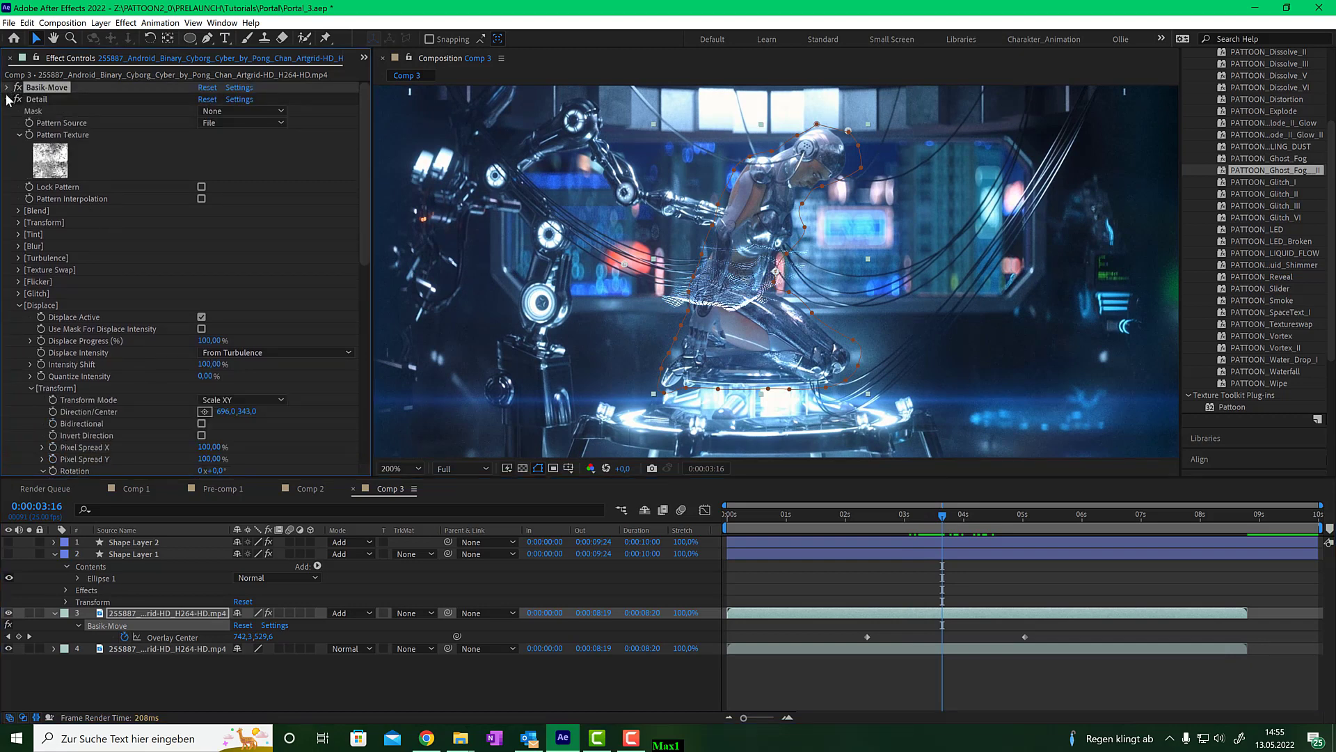
click(7, 99)
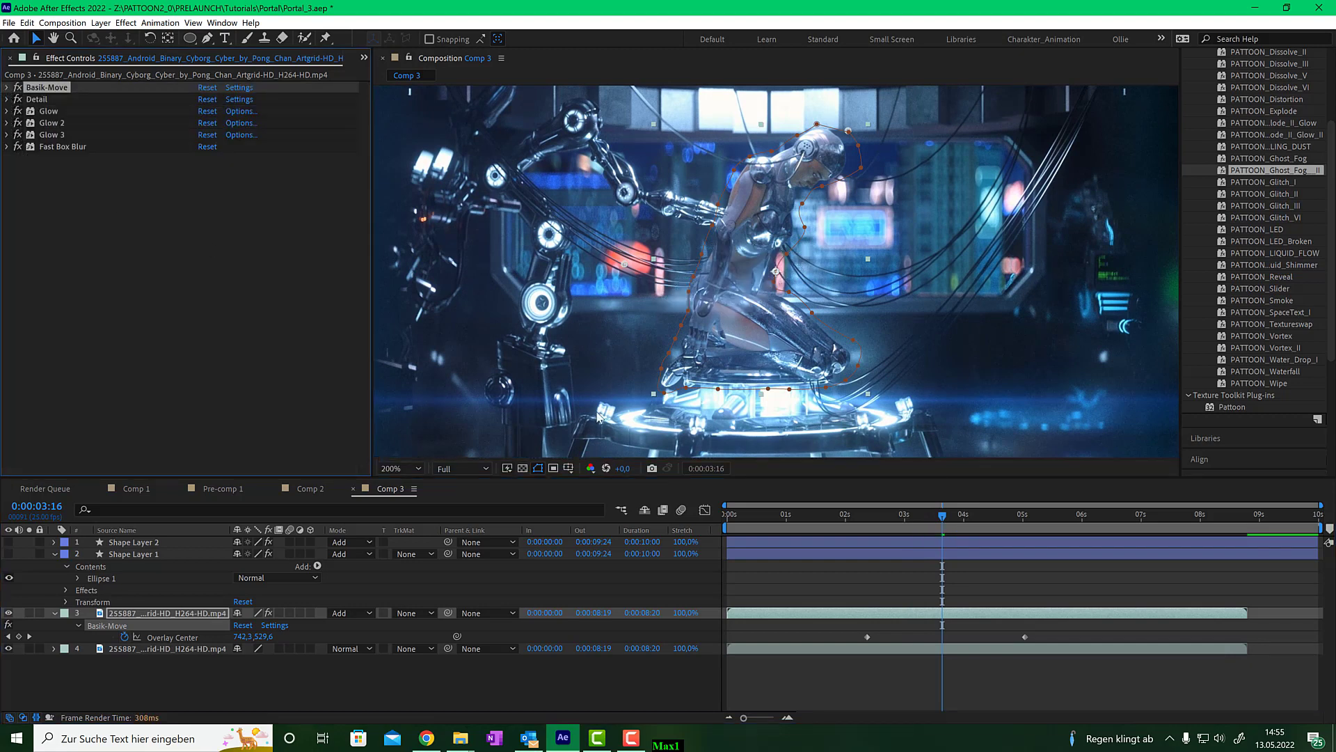
mouse_move(943, 516)
mouse_down()
mouse_move(984, 514)
mouse_move(950, 519)
mouse_up()
click(22, 167)
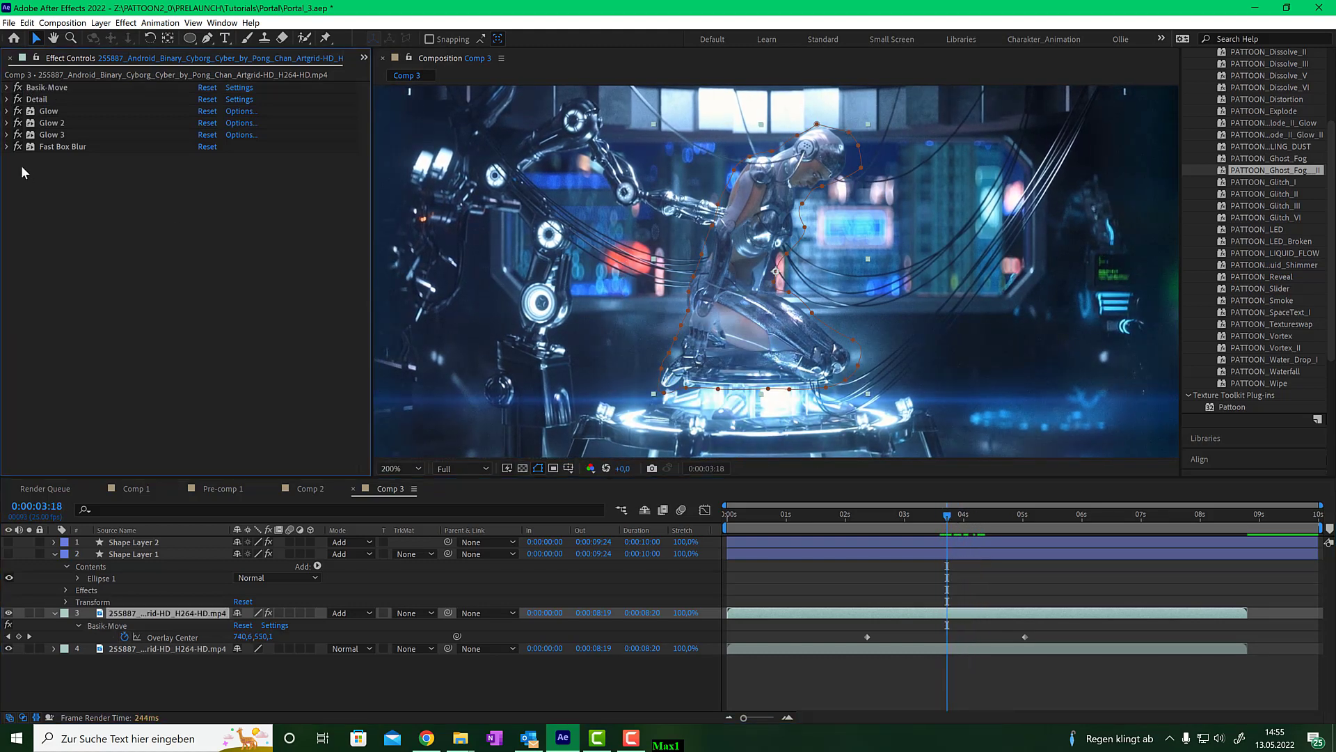
click(17, 147)
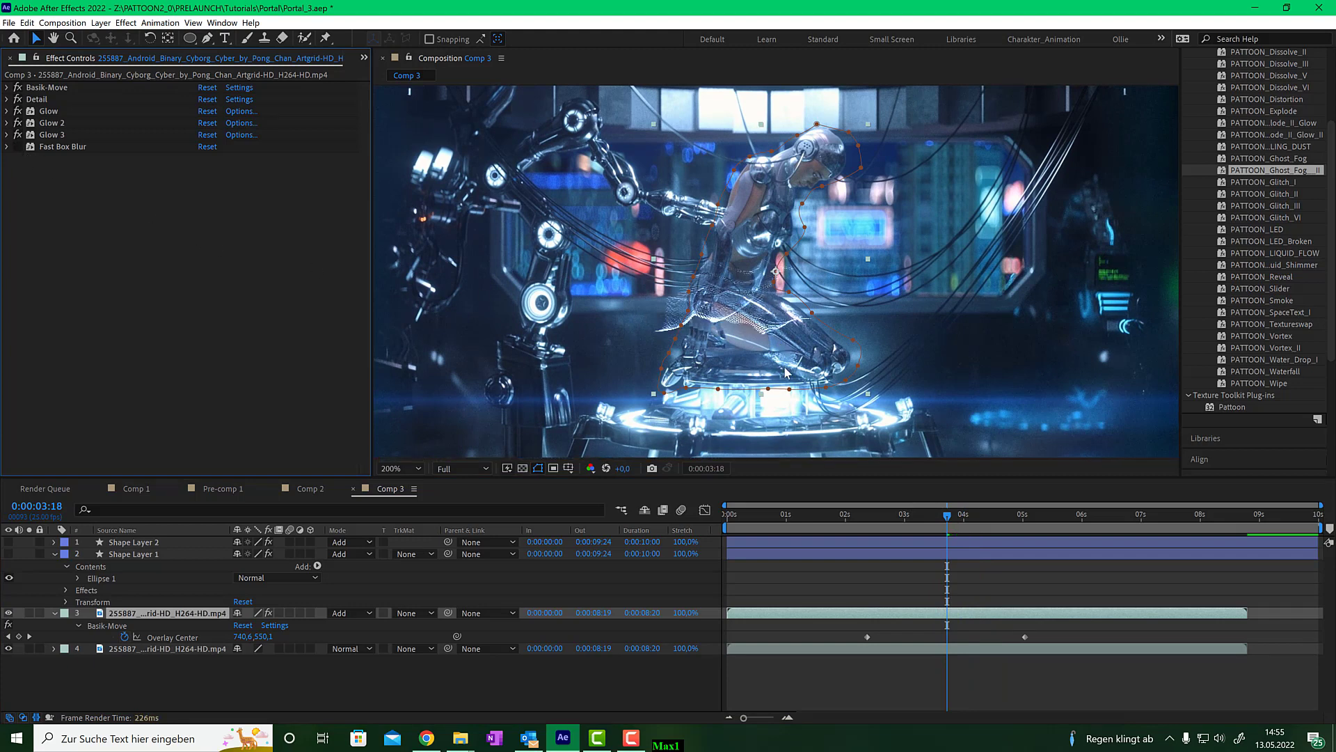
- Search the effects for Directional Blur and apply it to the cyborg video layer
scroll(1266, 167, up, 4)
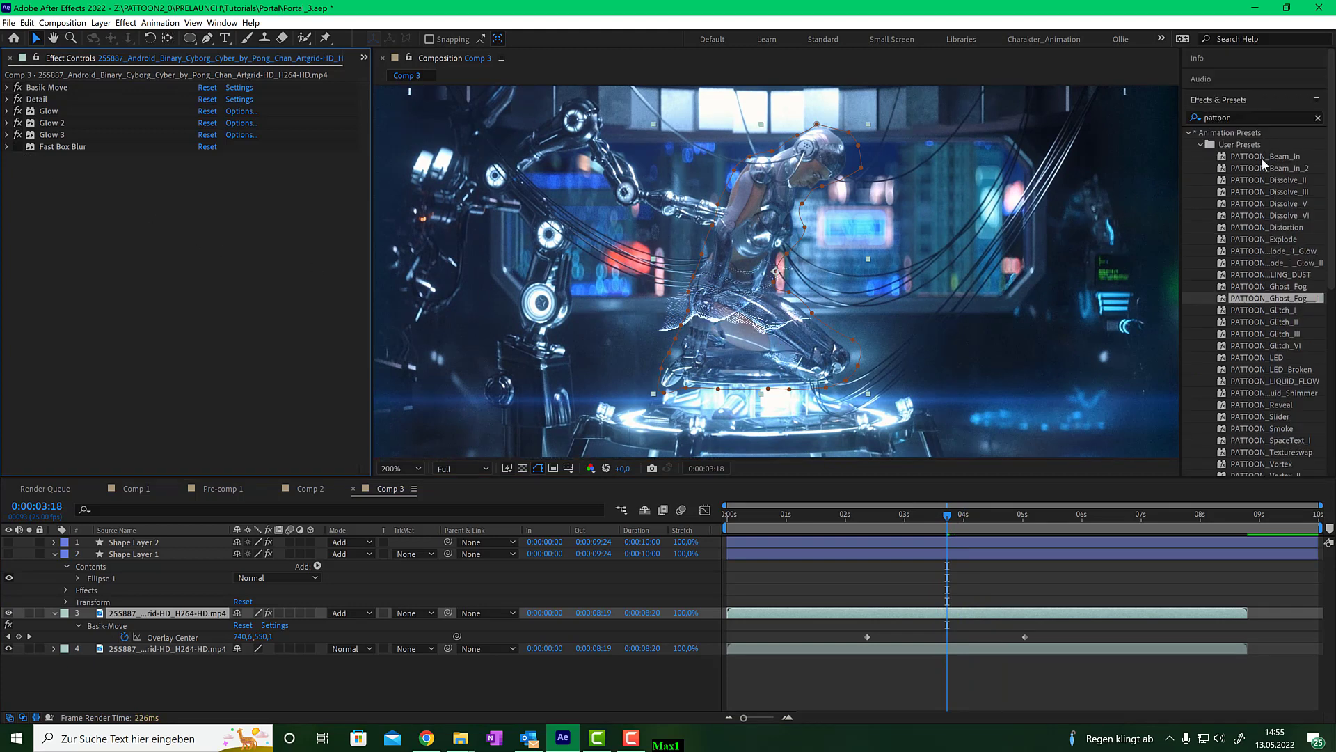
click(1238, 120)
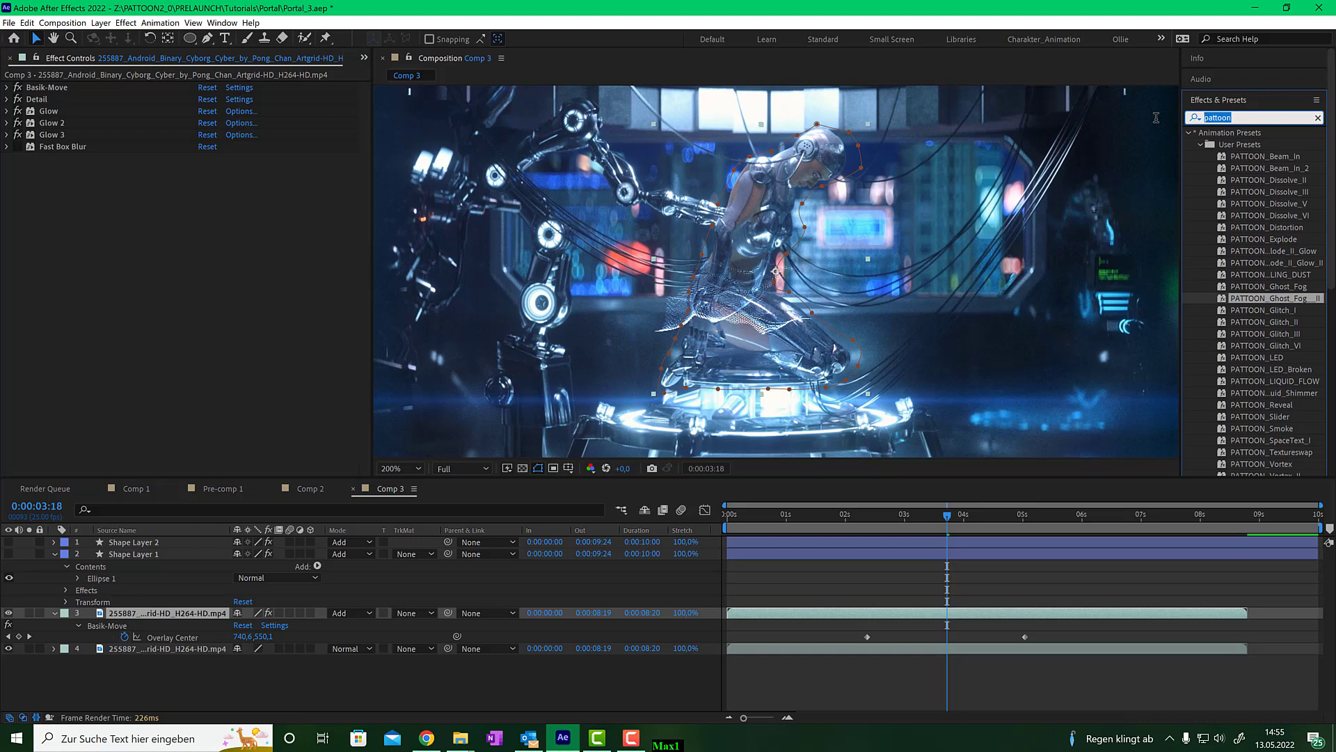
text(direc)
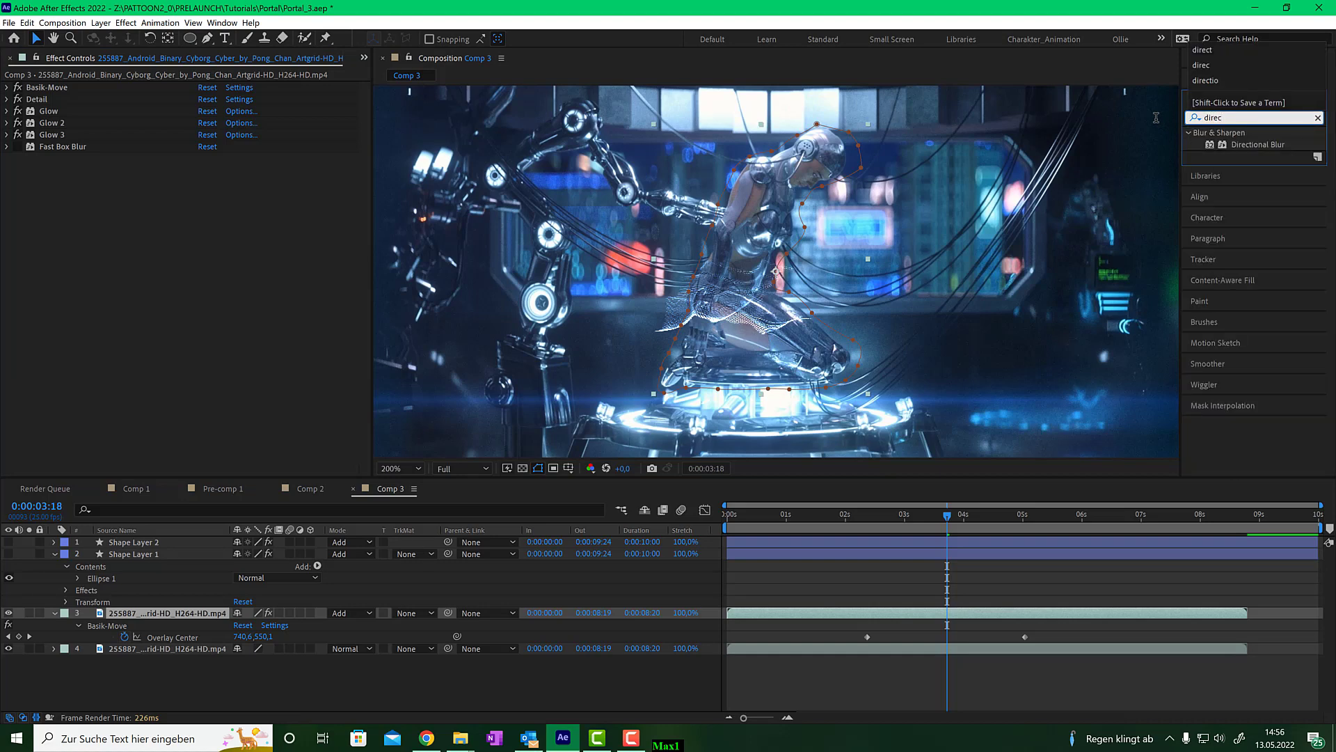
click(1237, 145)
drag(1237, 144, 148, 223)
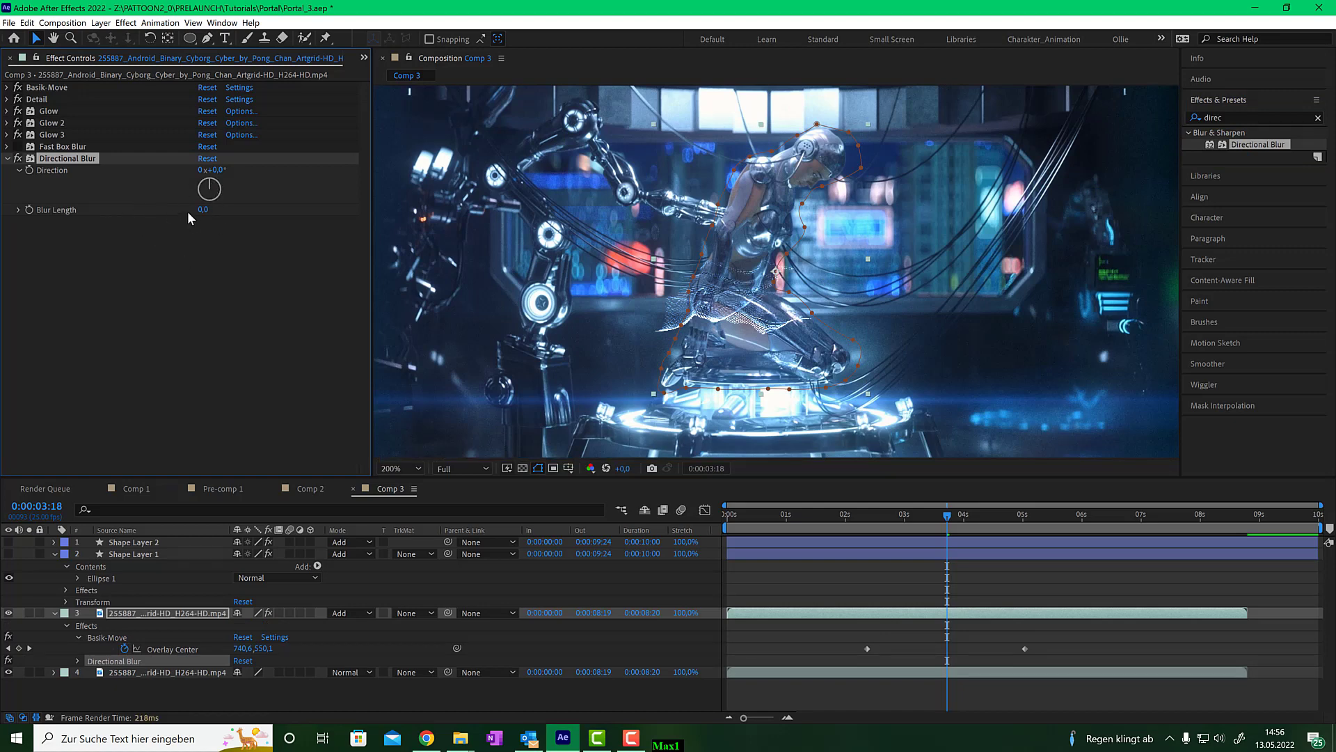
- Set the Directional Blur's Blur Length to 30 and inspect the result zoomed in
click(202, 210)
text(50)
key(Return)
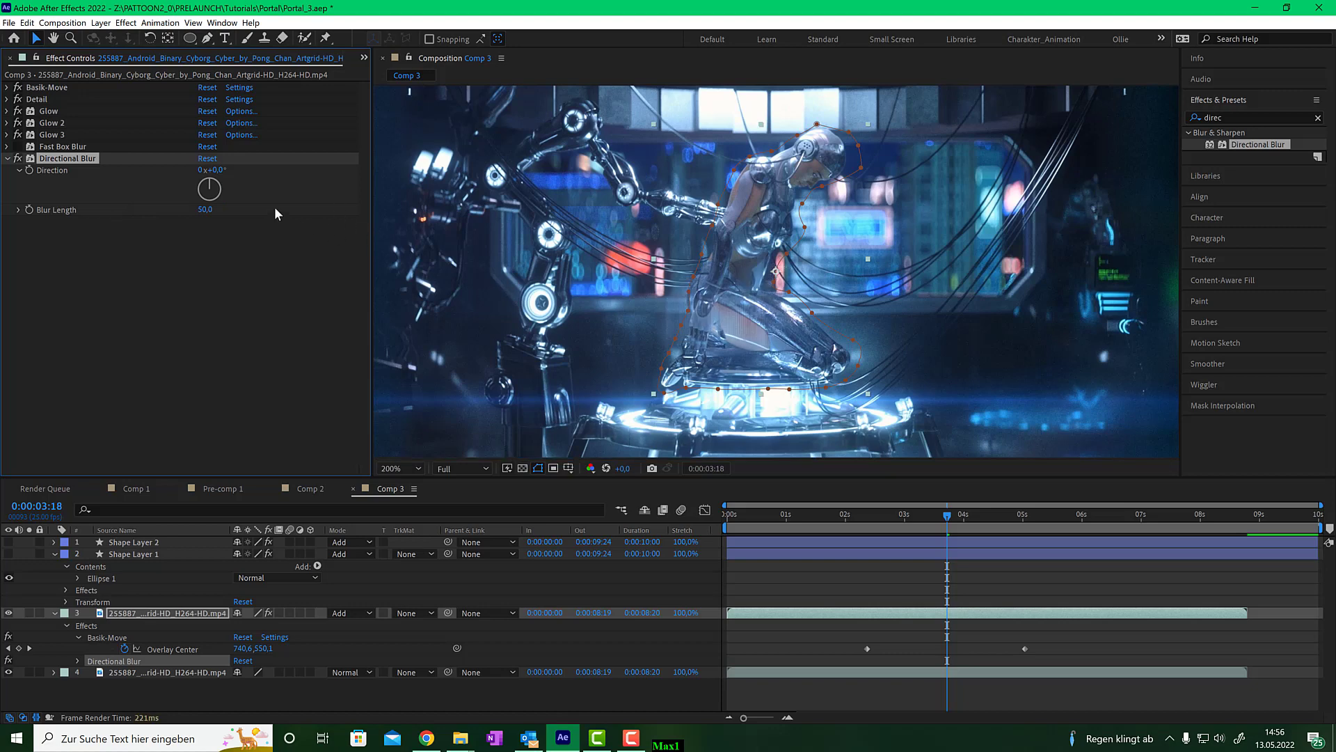
click(209, 211)
text(30)
key(Return)
scroll(764, 334, up, 2)
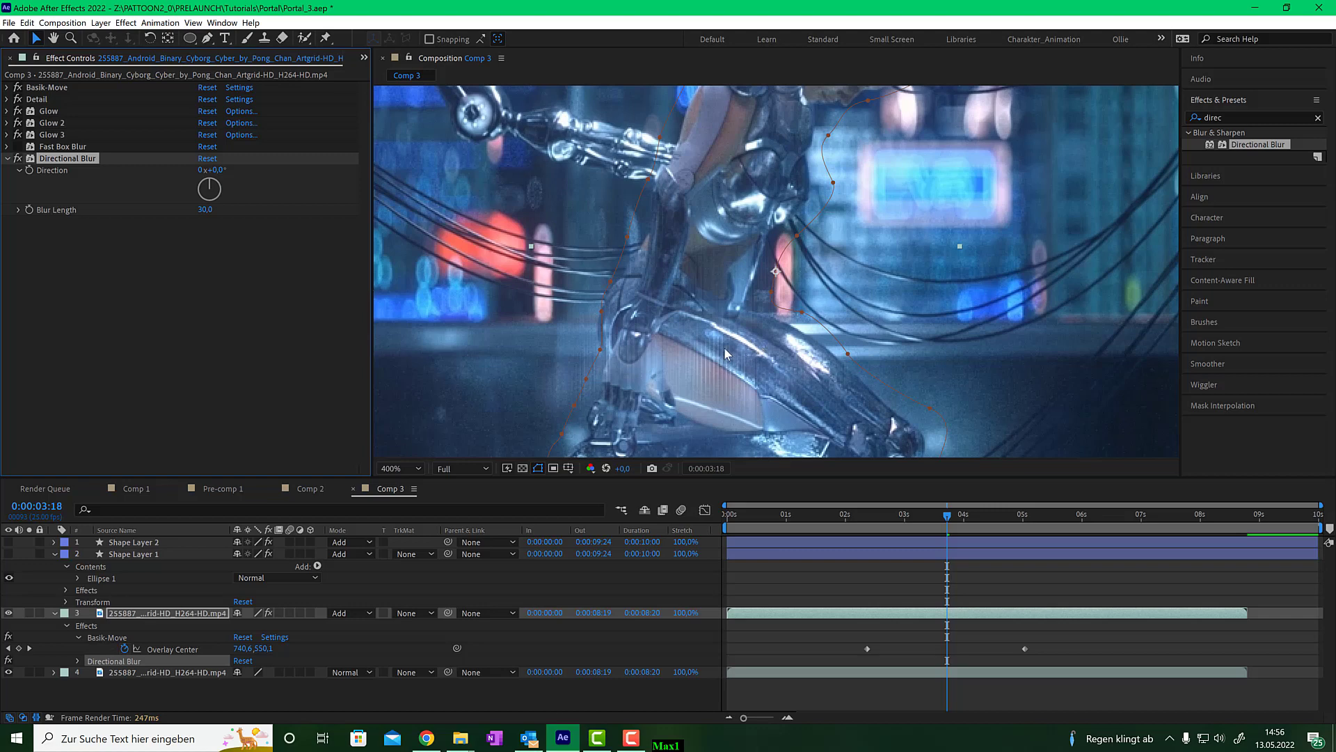
scroll(727, 353, down, 2)
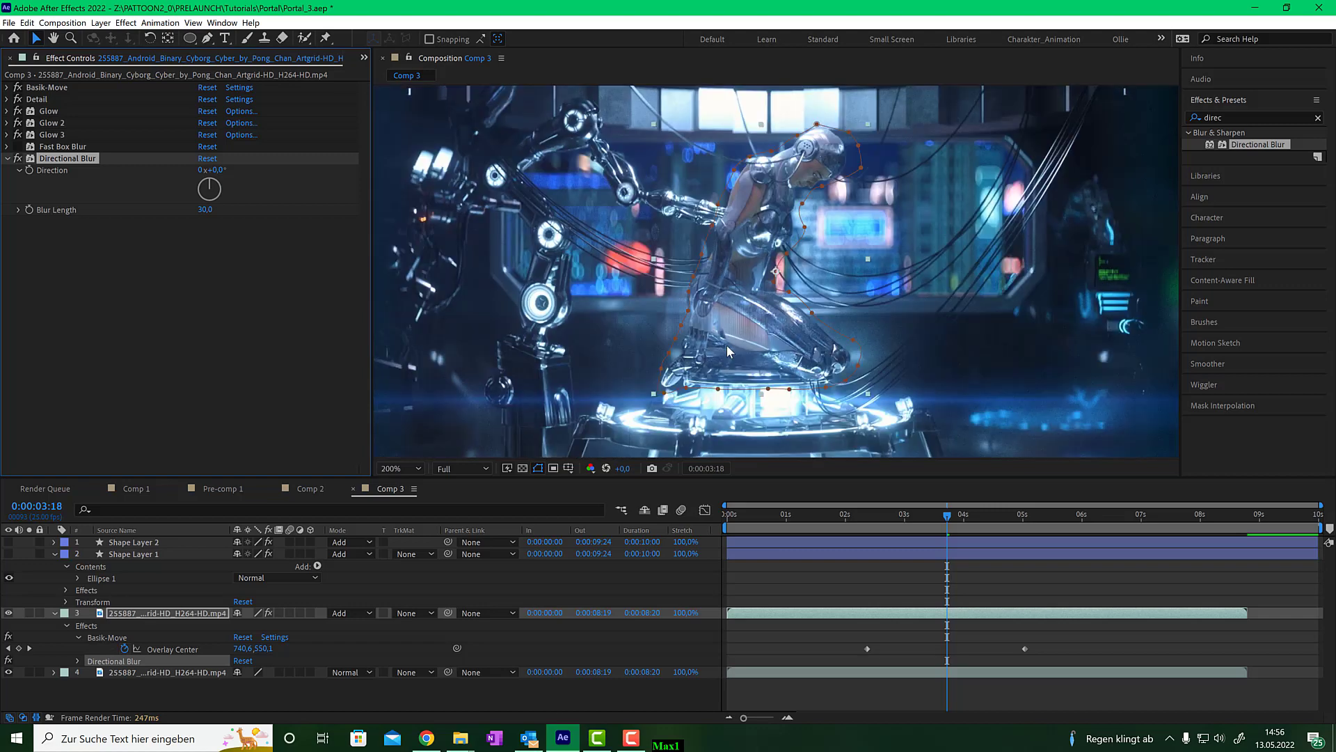
- In the Detail effect's Displace Transform settings, set Size Start and Size End both to 4
click(7, 98)
scroll(178, 310, down, 8)
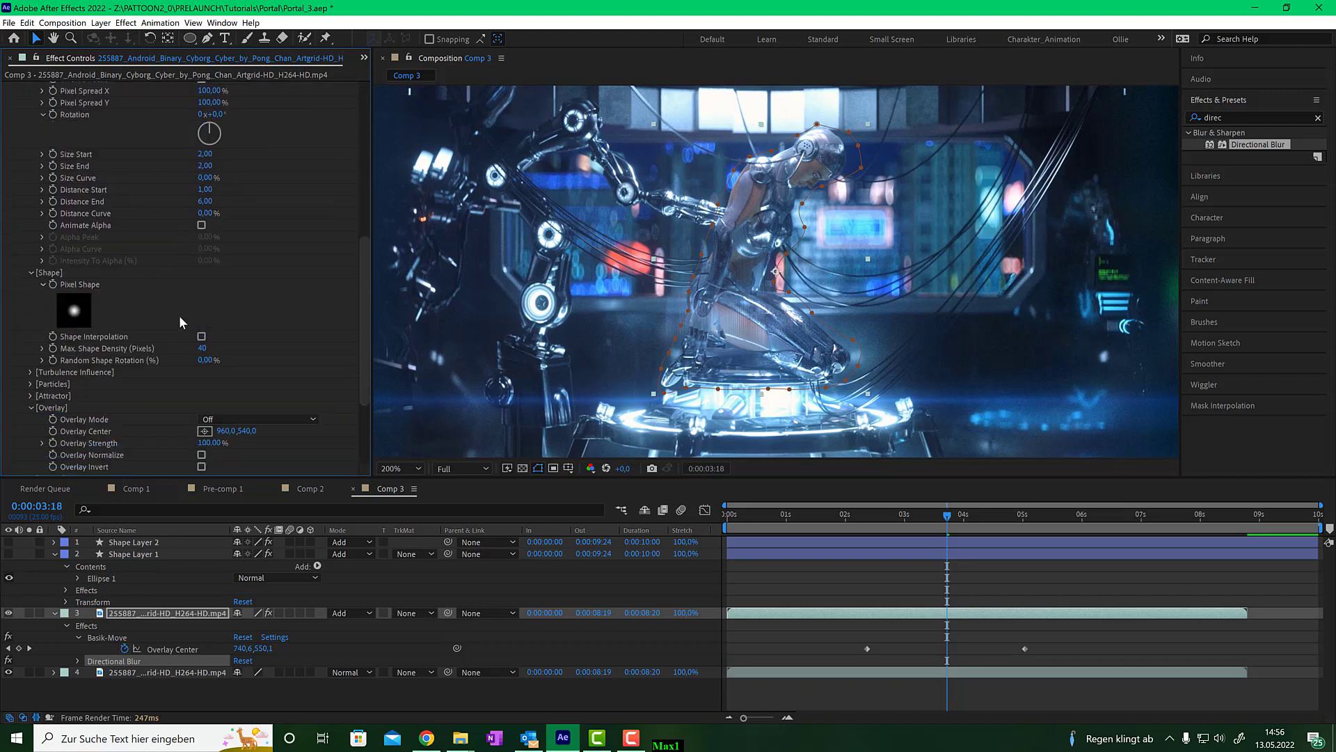
scroll(178, 320, down, 2)
scroll(214, 298, up, 3)
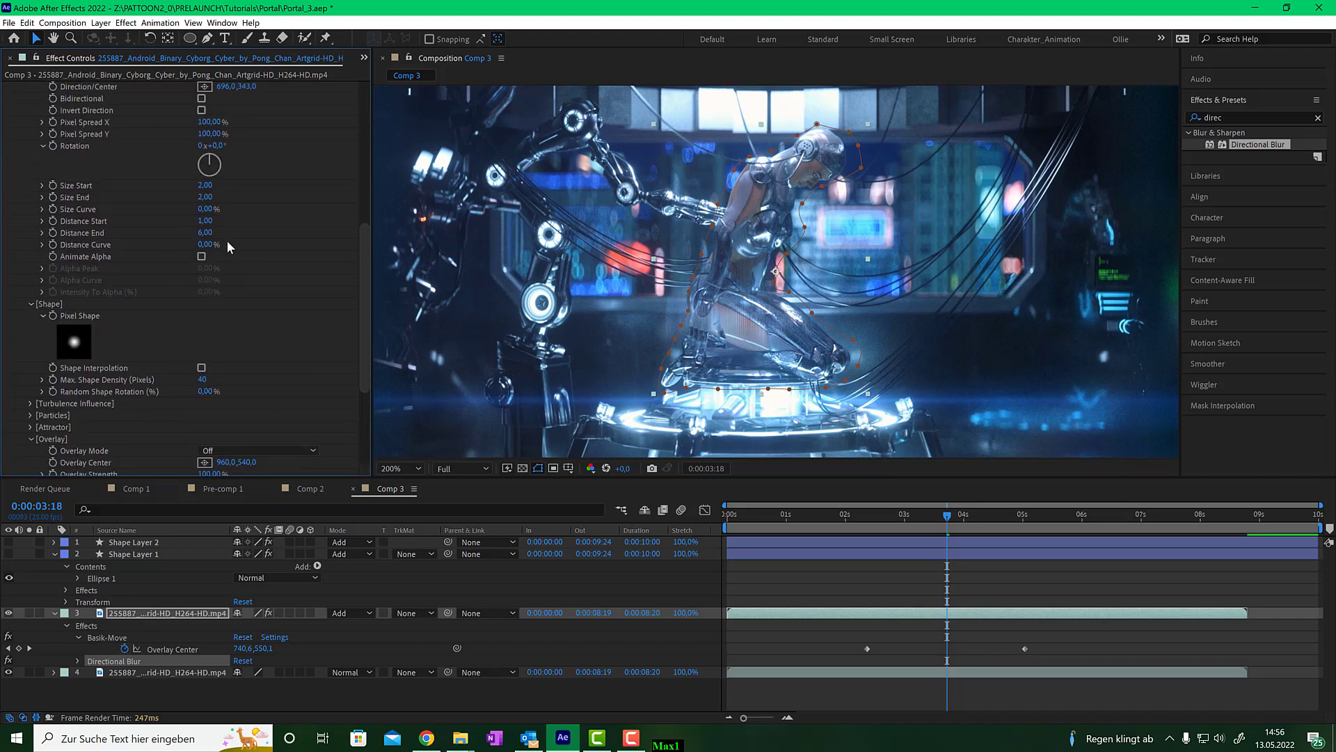
drag(204, 198, 311, 198)
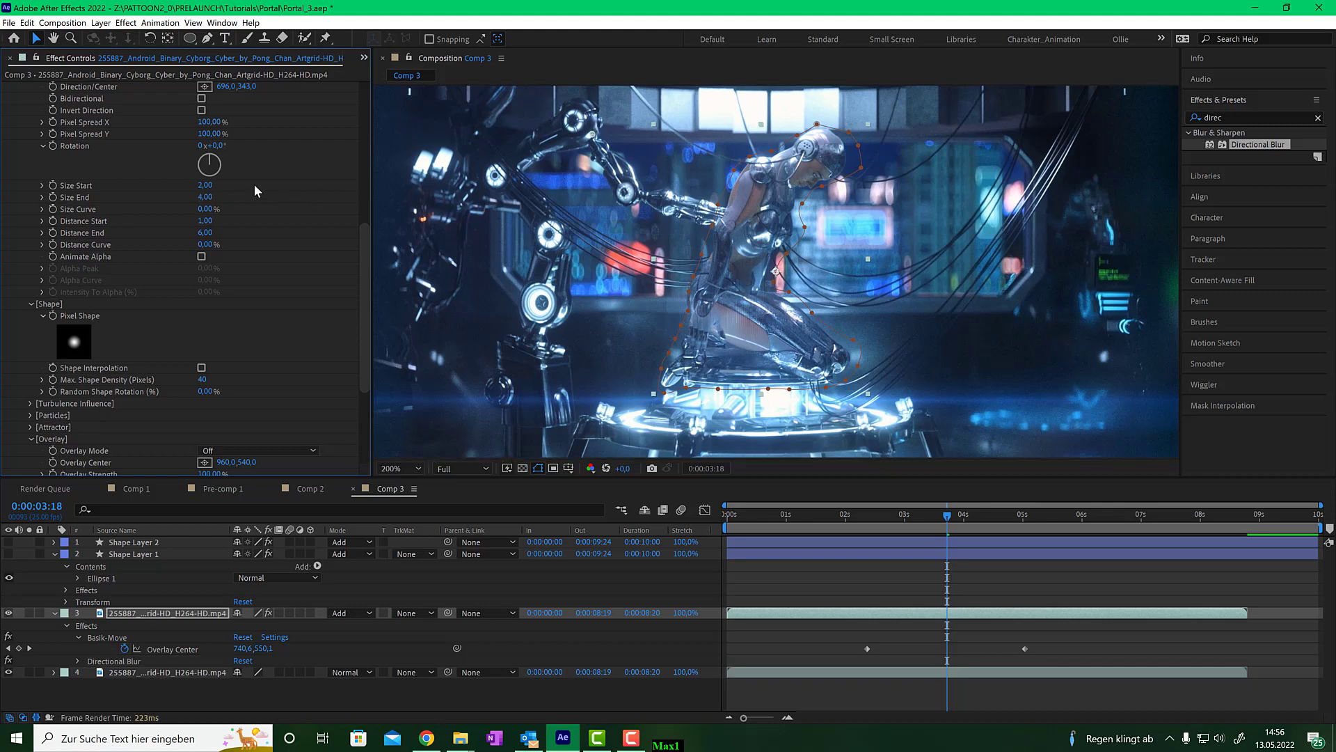
click(205, 186)
text(4)
key(Return)
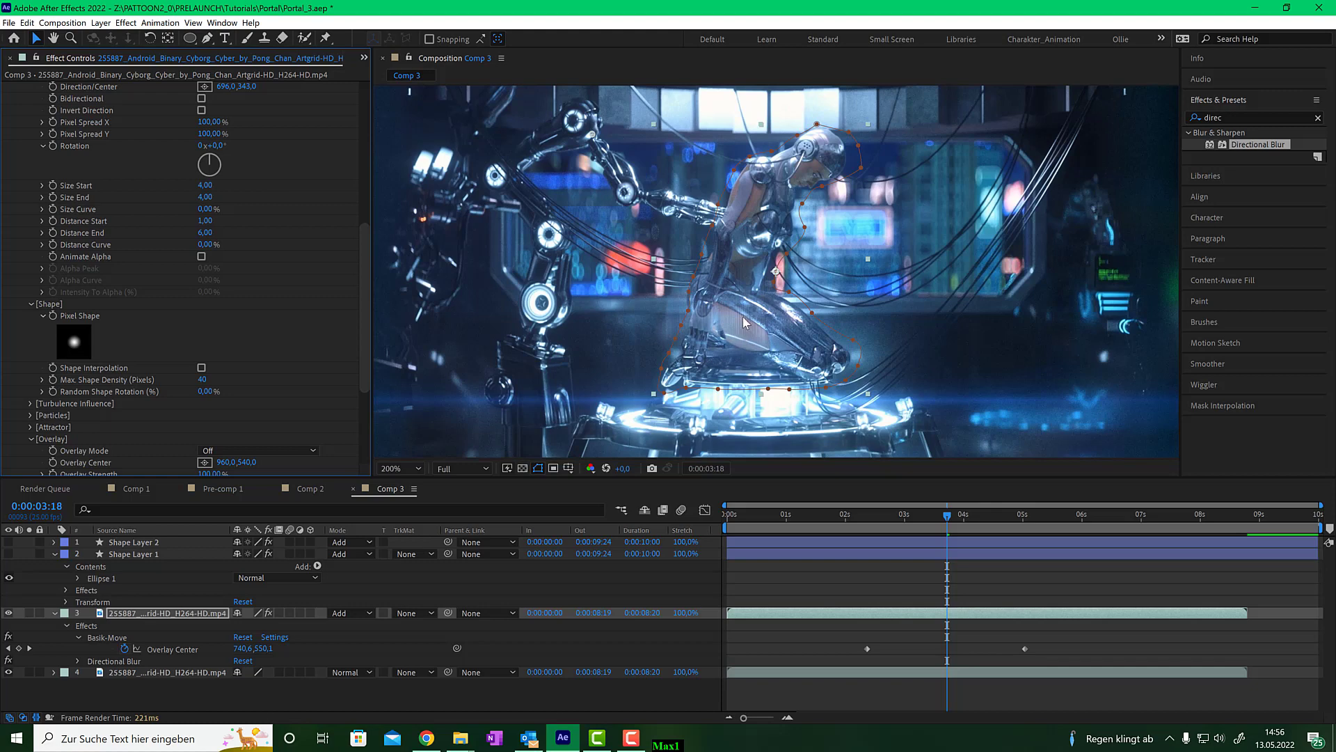
- Collapse the Detail effect and set Basik-Move's Overlay Strength to 30%
click(964, 520)
mouse_move(963, 519)
mouse_down()
mouse_move(898, 510)
mouse_move(963, 512)
mouse_move(948, 512)
mouse_up()
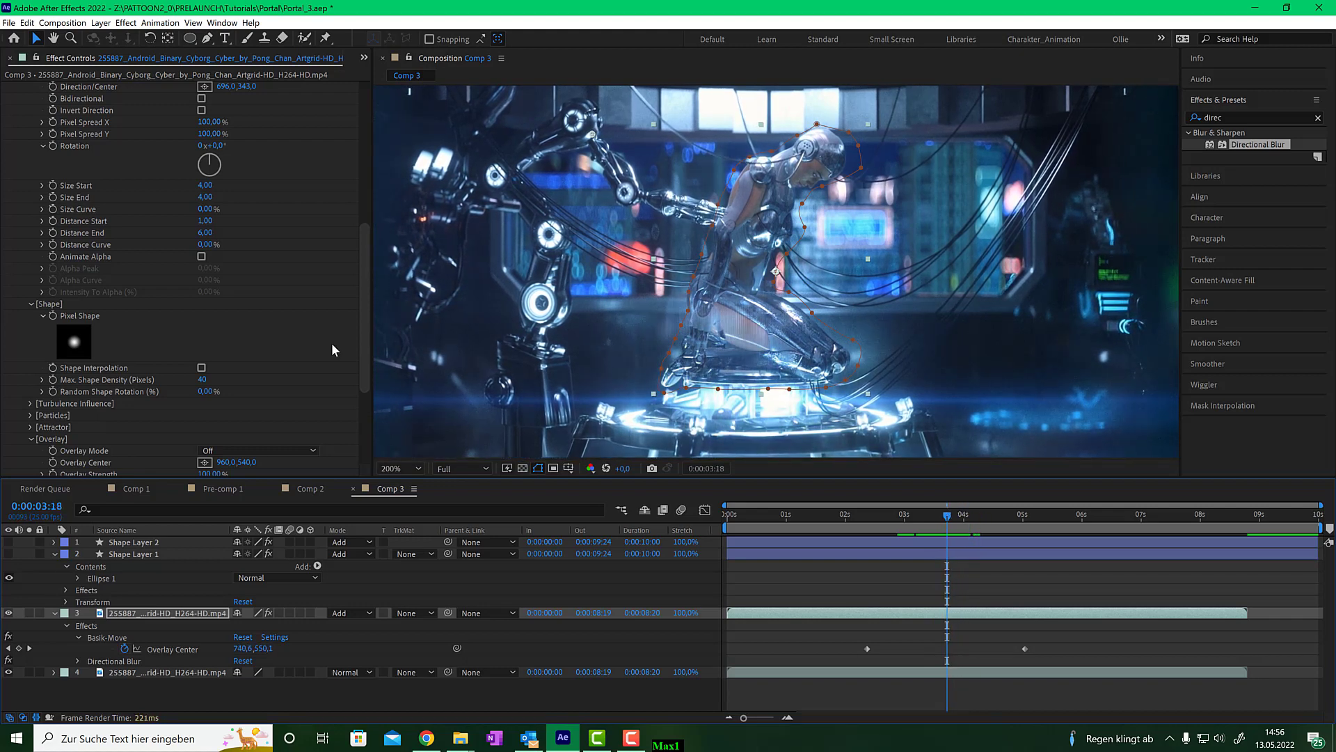
scroll(152, 273, up, 8)
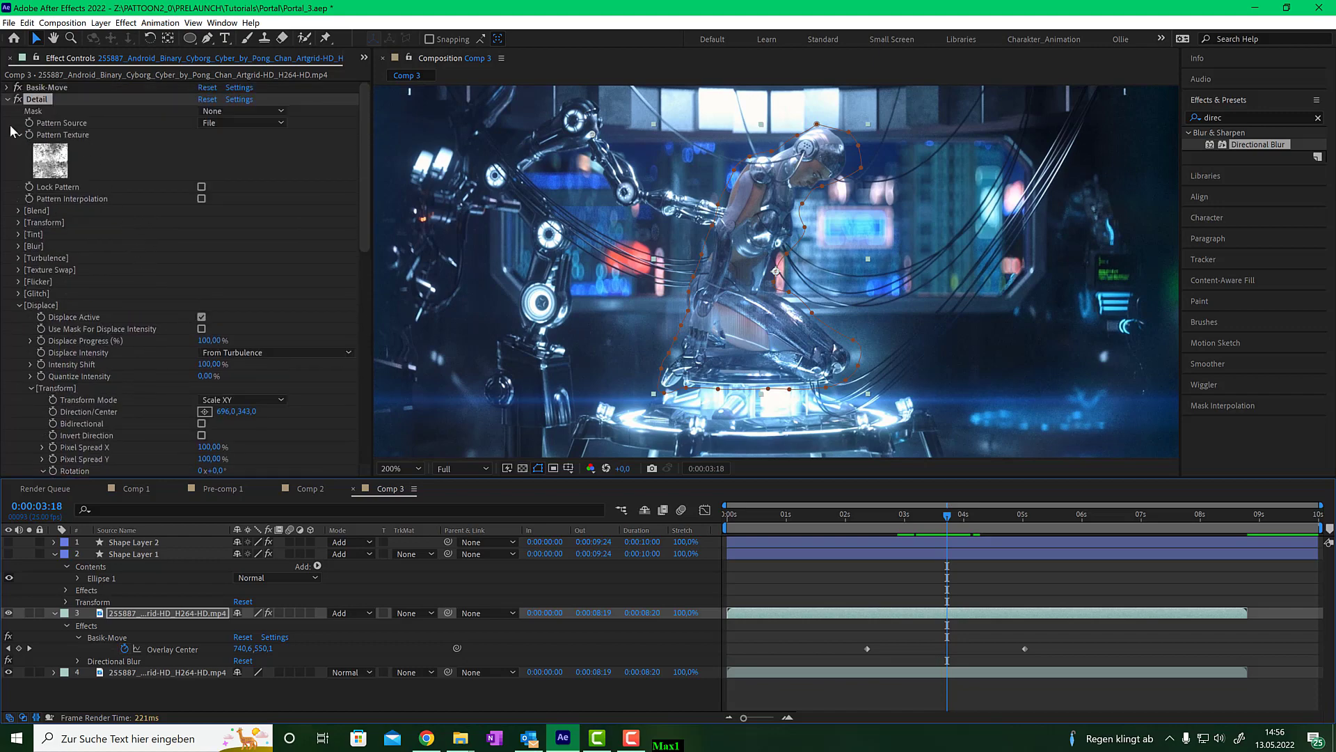
click(8, 99)
click(8, 88)
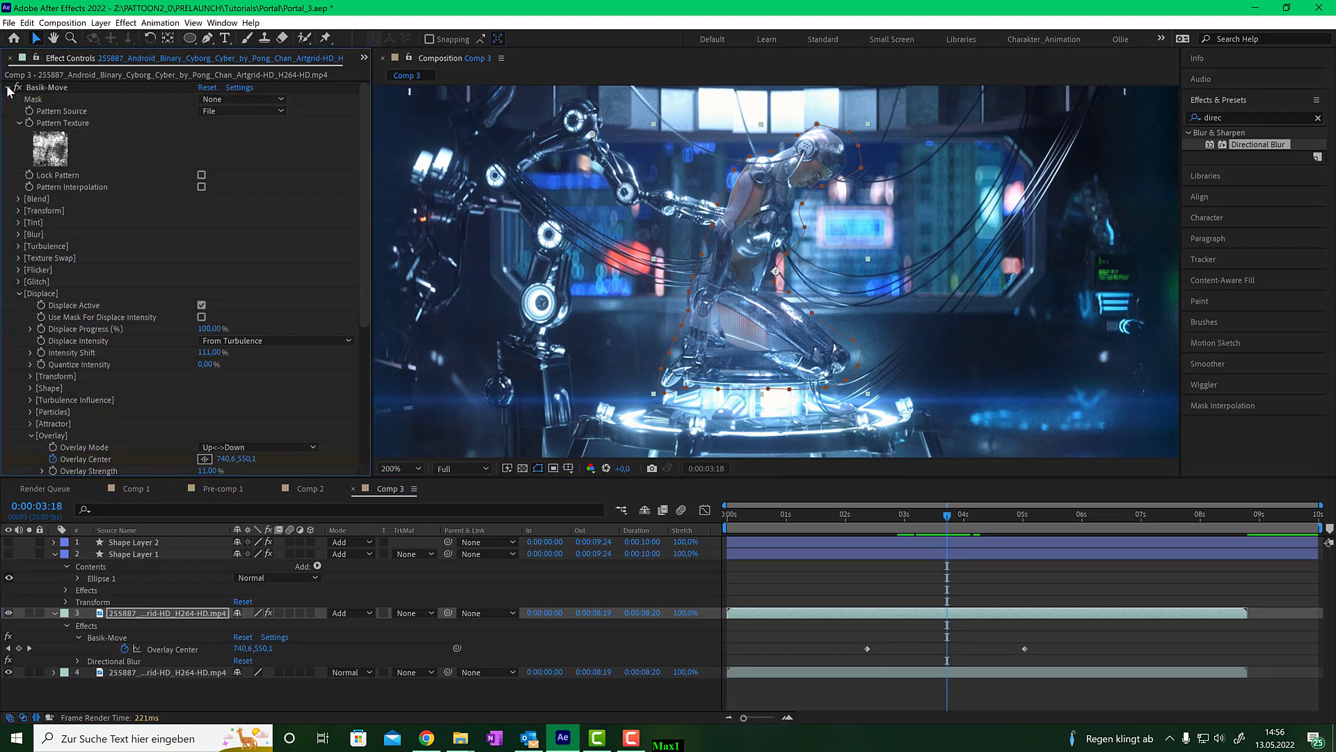
scroll(180, 383, down, 2)
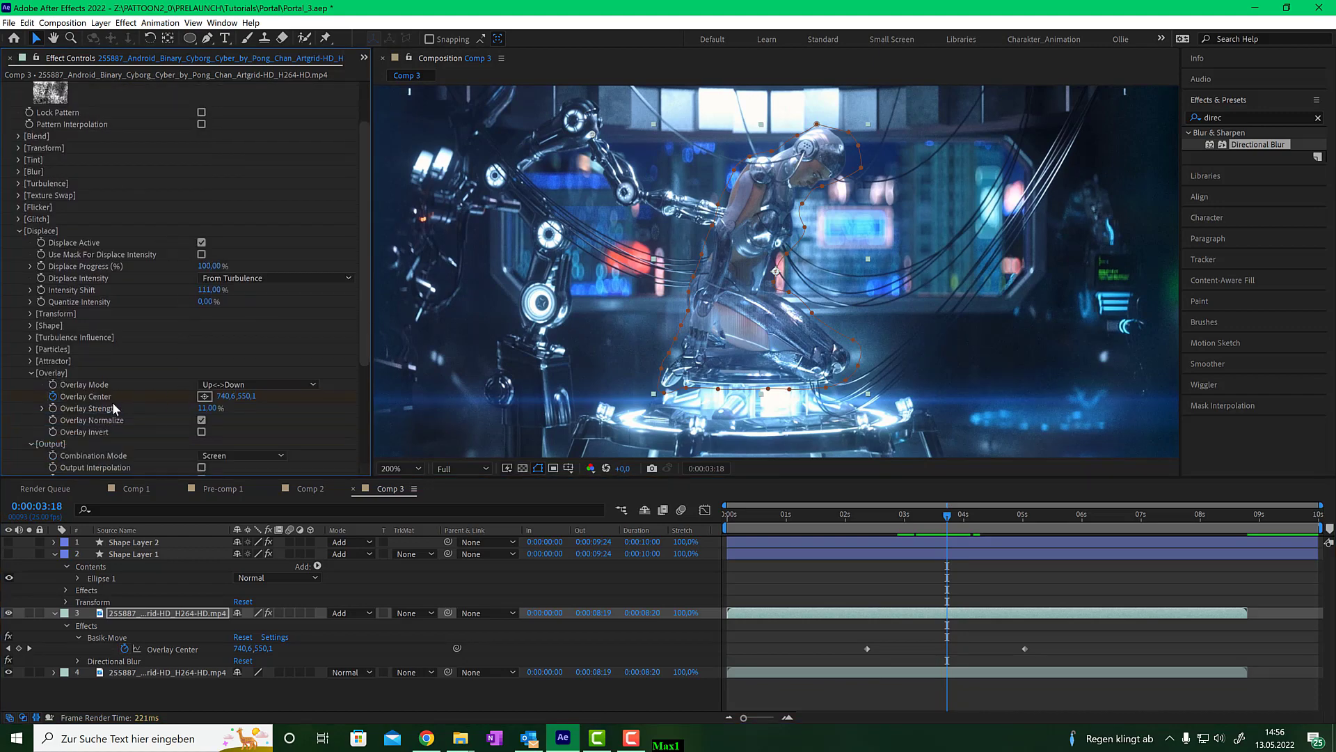
click(206, 408)
text(30)
key(Return)
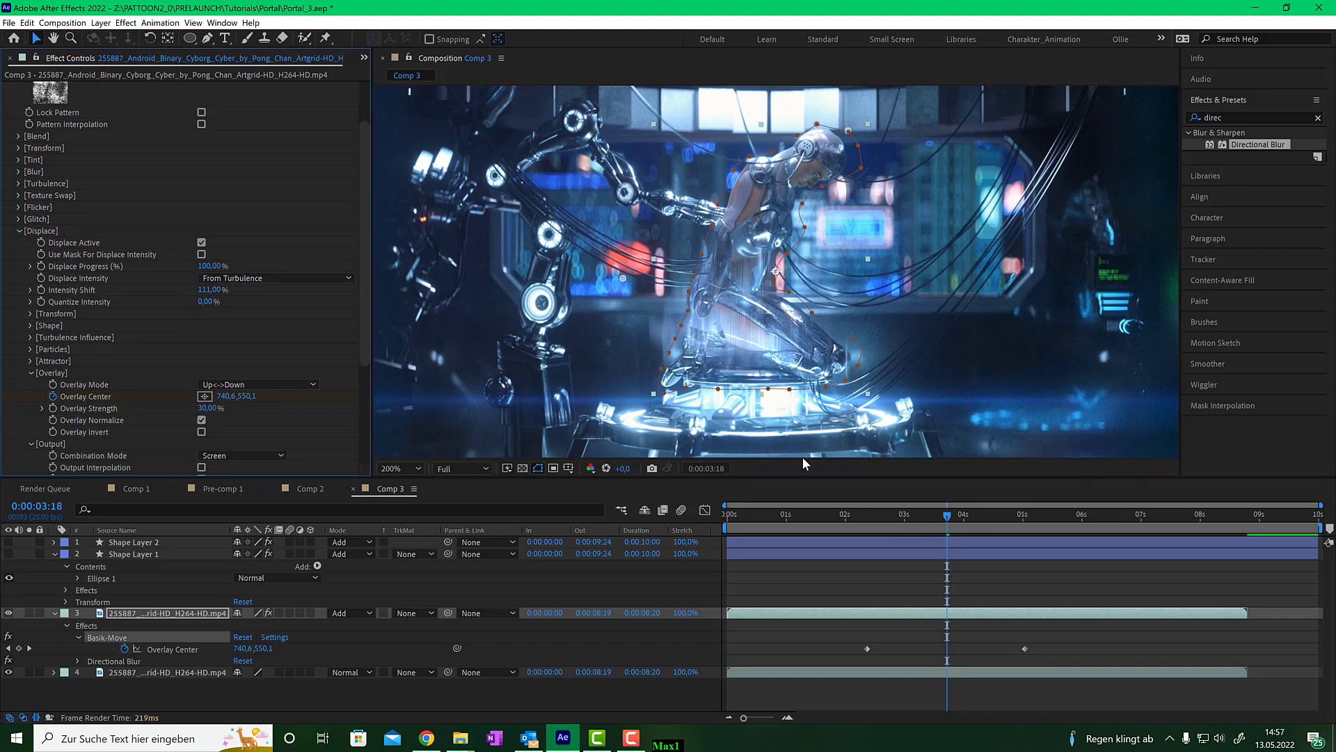
- Collapse the video layer and preview the composition's animation by scrubbing and playing the timeline
mouse_move(948, 517)
mouse_down()
mouse_move(891, 520)
mouse_move(1006, 522)
mouse_move(893, 522)
mouse_move(973, 522)
mouse_move(931, 526)
mouse_up()
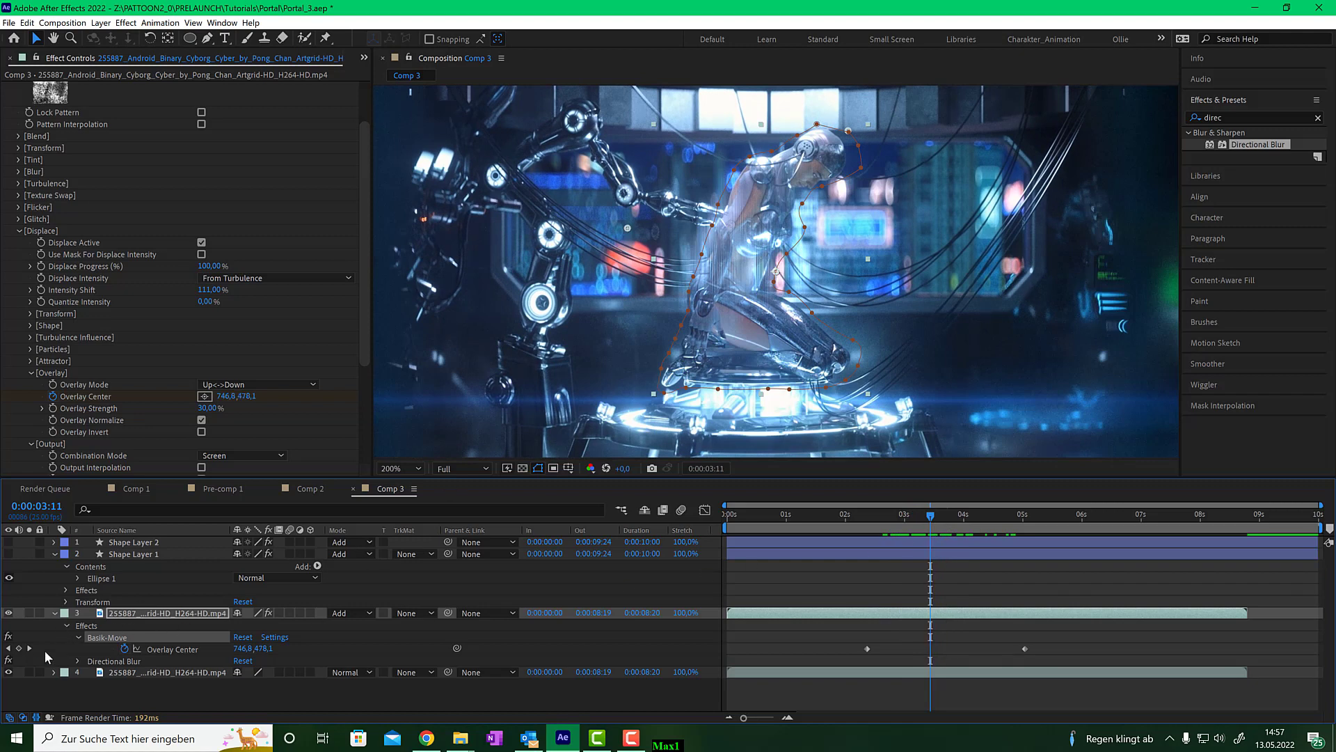
click(54, 612)
drag(8, 553, 8, 542)
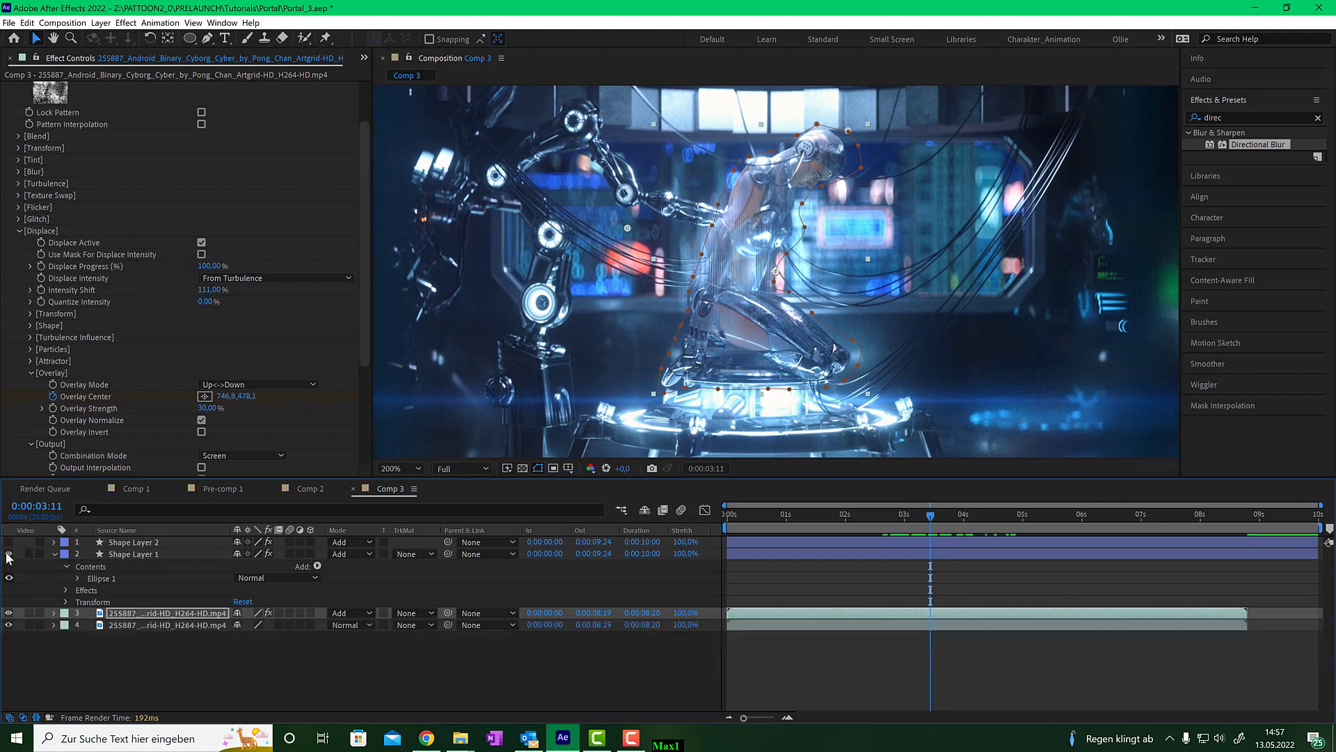
drag(931, 520, 895, 522)
key(comma)
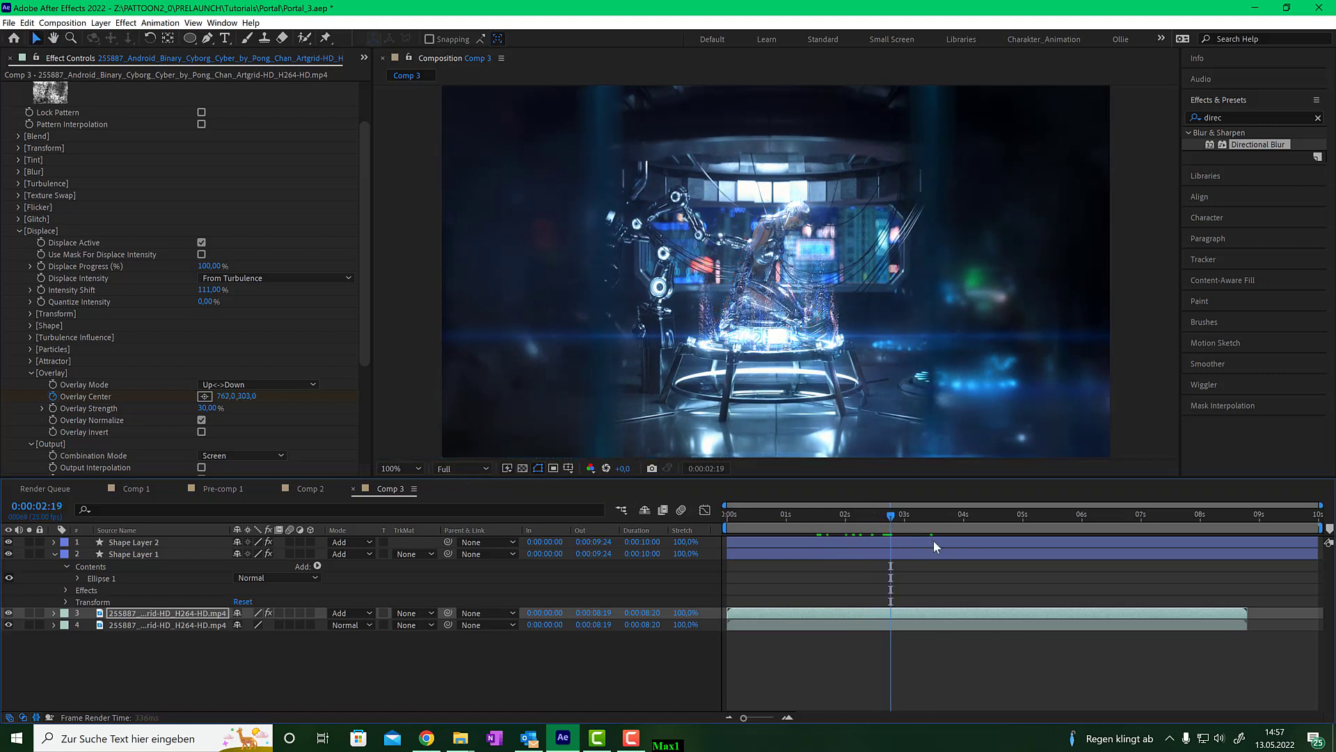
key(space)
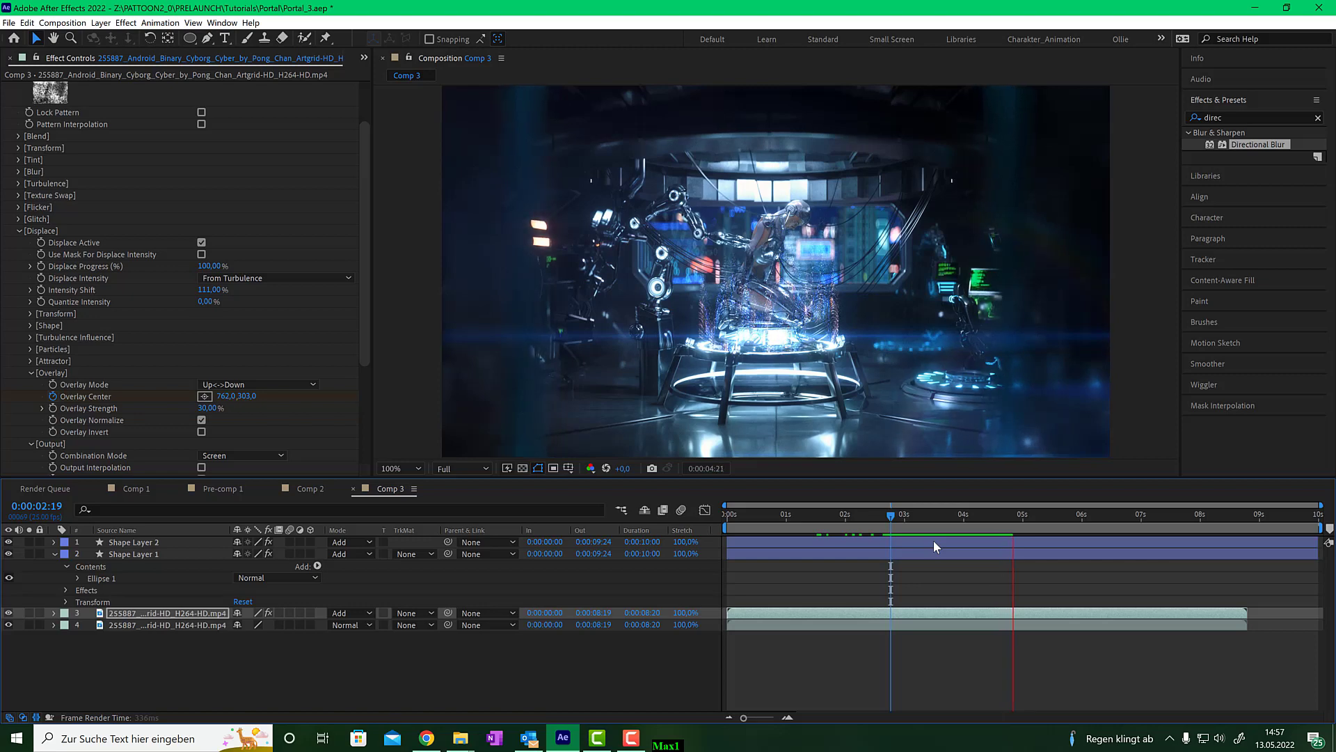
click(978, 517)
drag(954, 513, 929, 522)
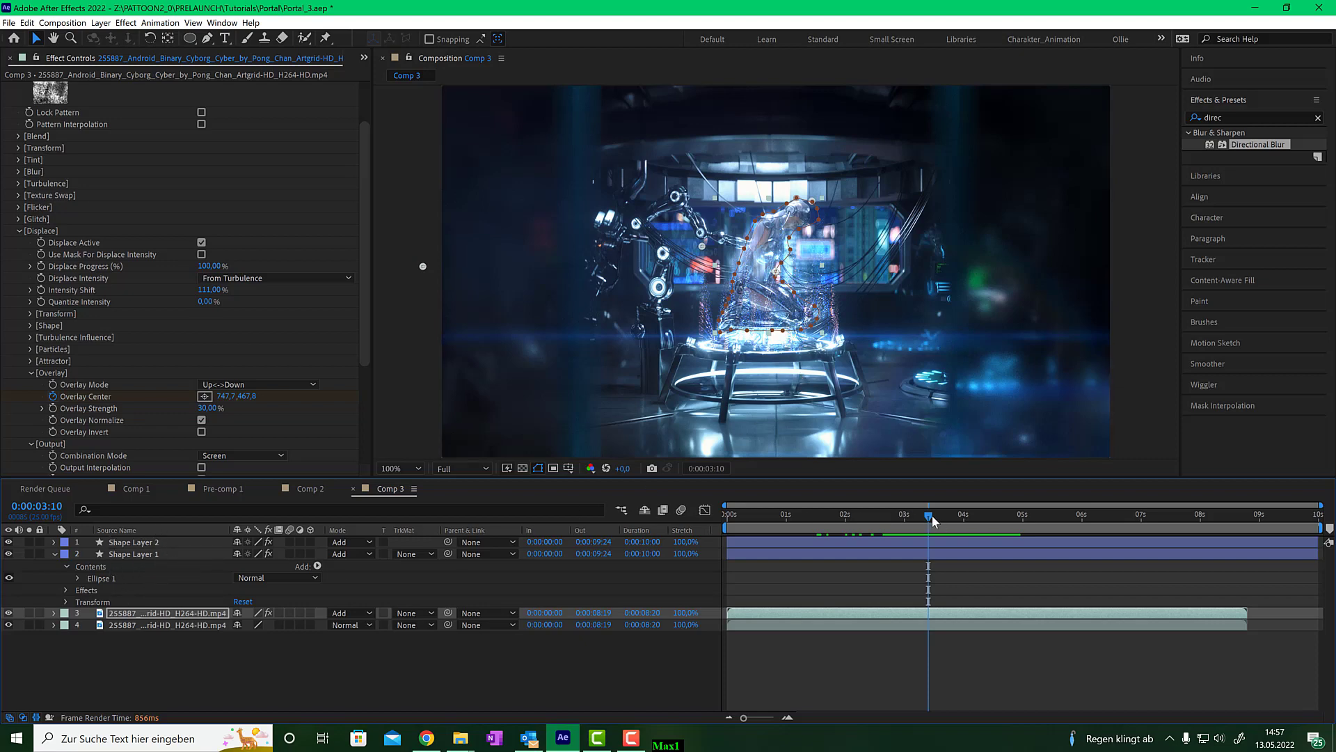
mouse_move(932, 521)
mouse_down()
mouse_move(909, 521)
mouse_move(952, 520)
mouse_up()
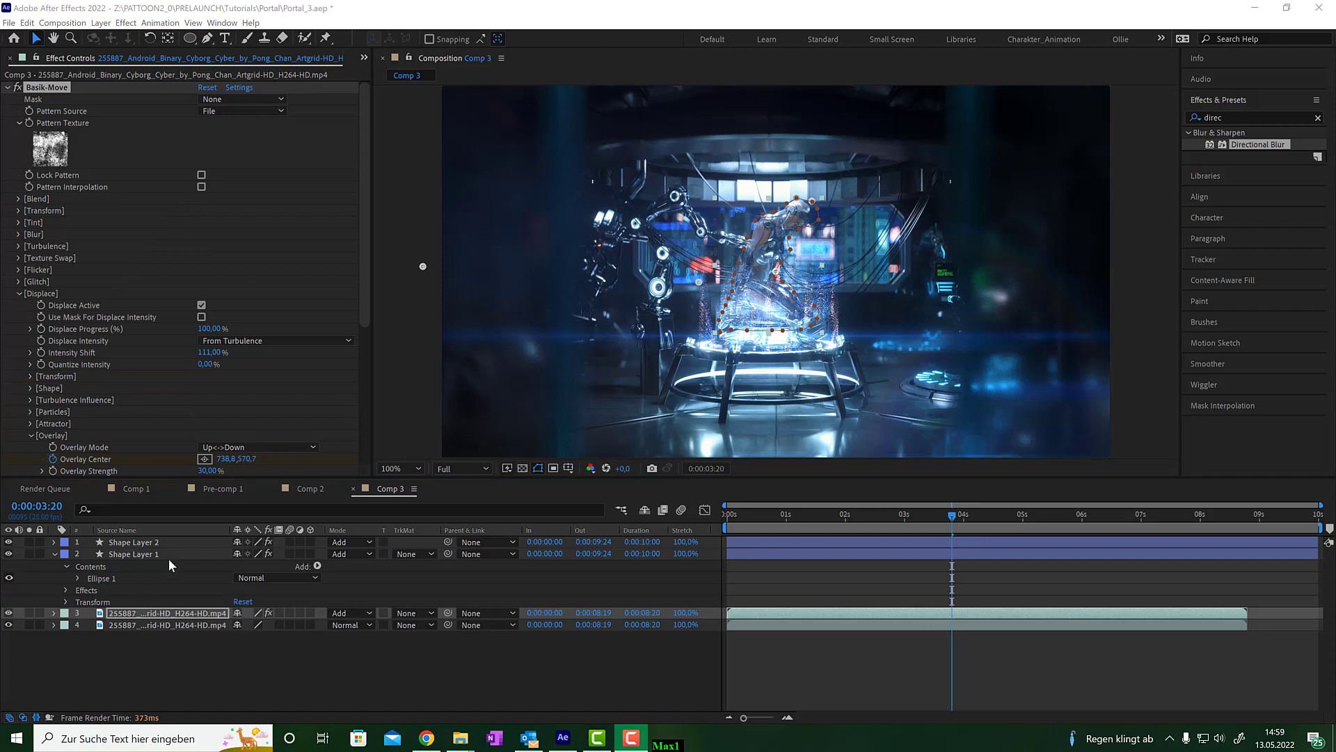
- Select Shape Layer 2 and solo it to view the particles alone
click(157, 543)
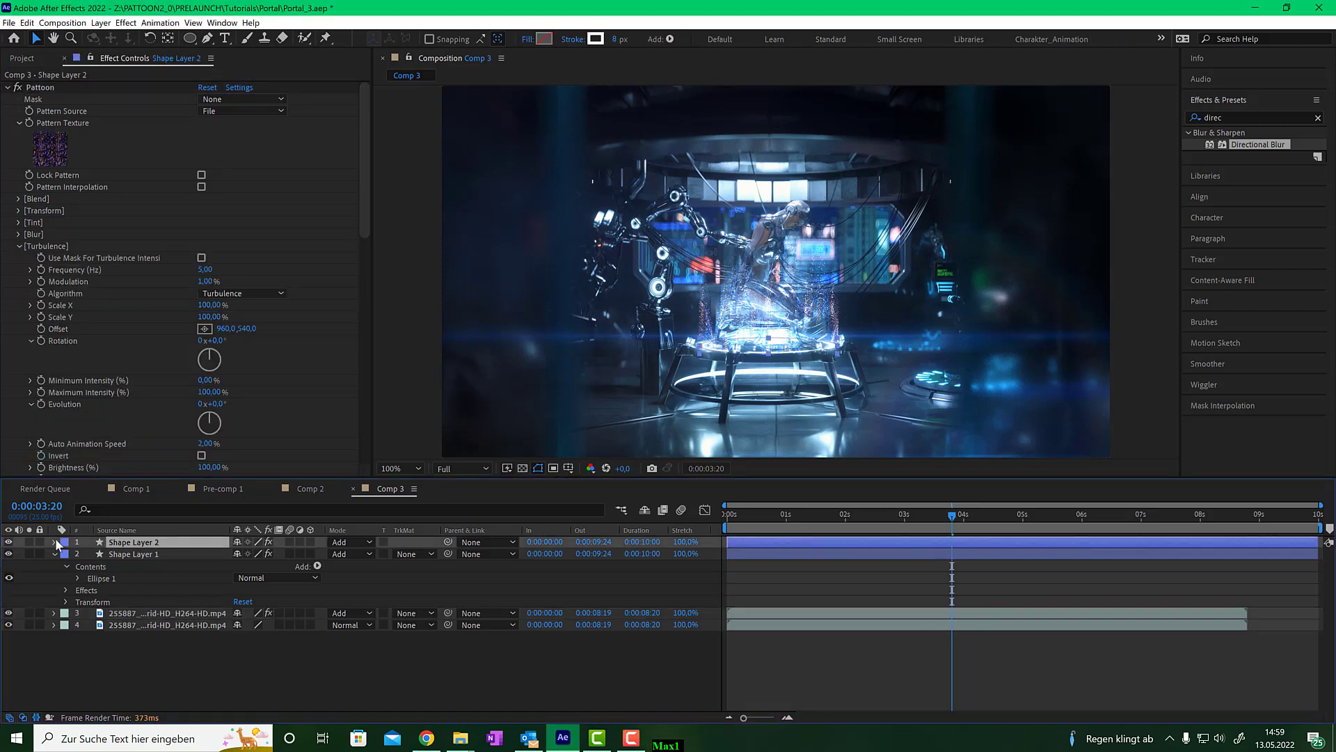
click(29, 542)
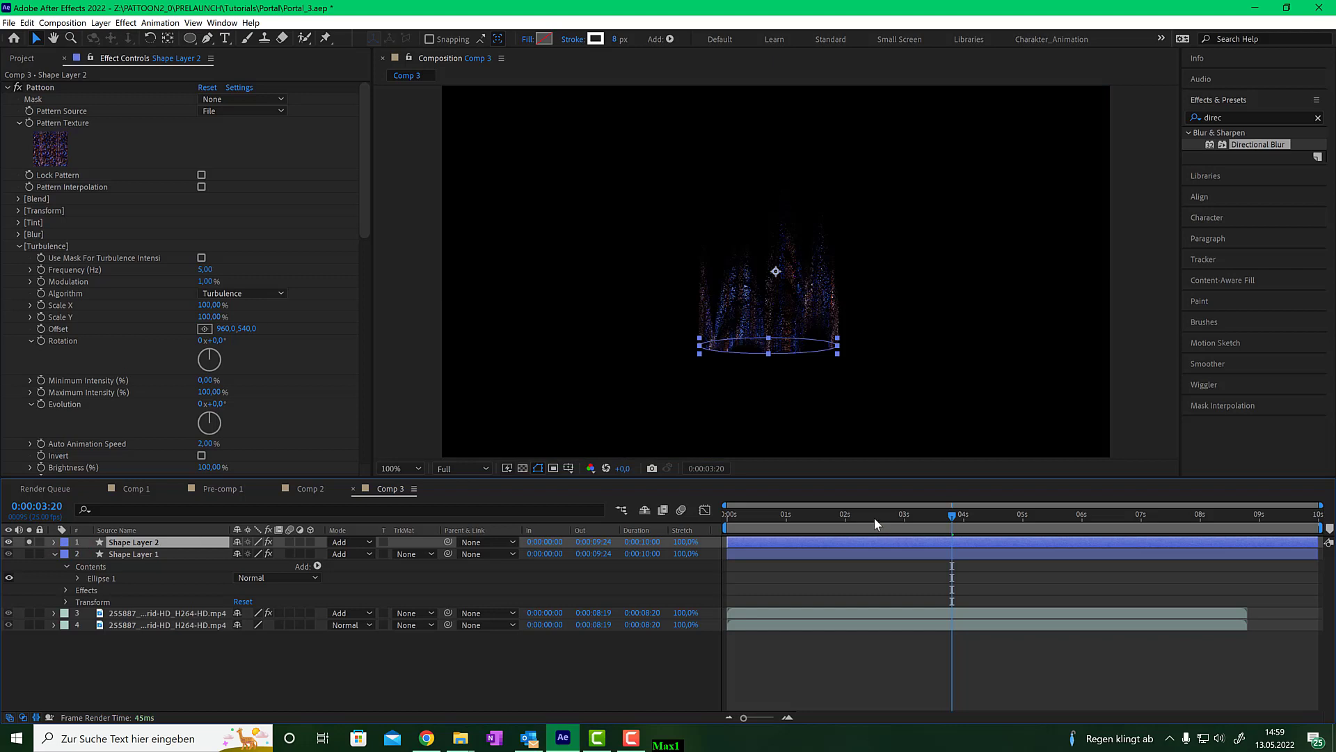
drag(874, 516, 969, 504)
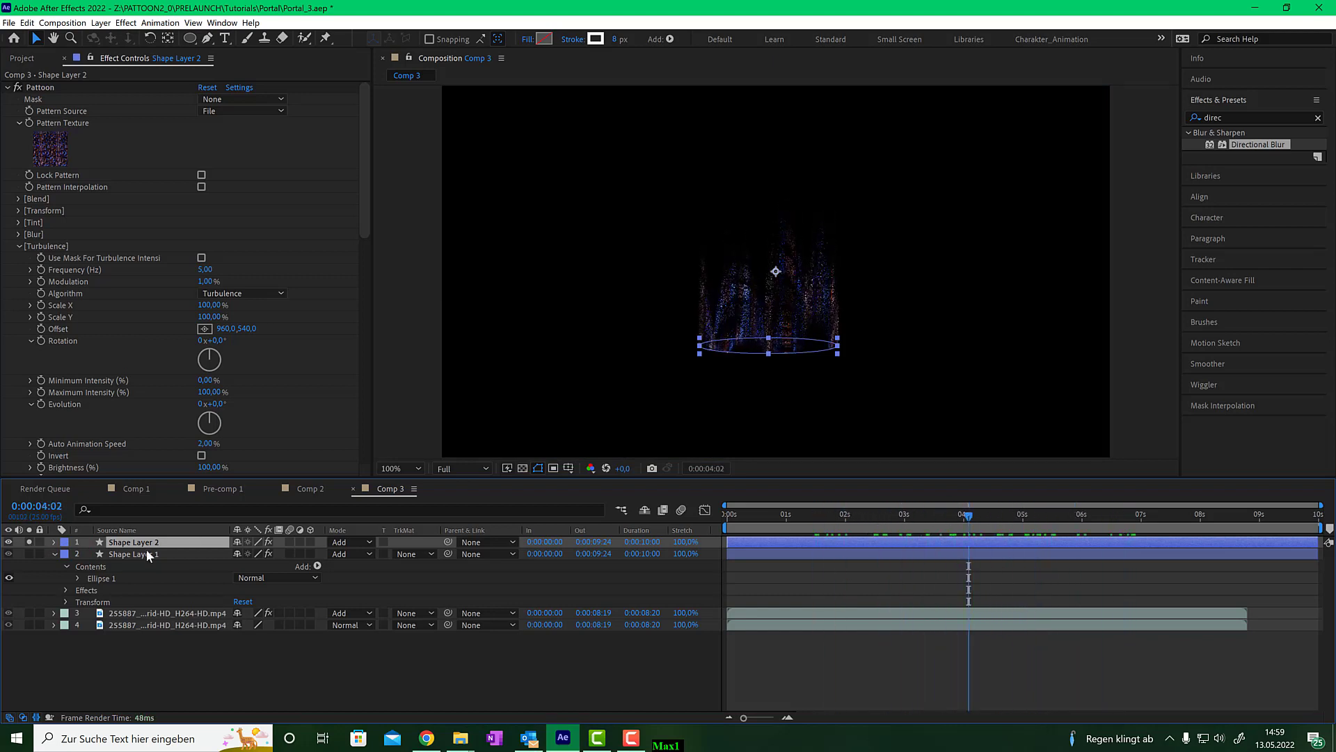
- Duplicate the particle shape layer and rename the copy Fog
key(ctrl+d)
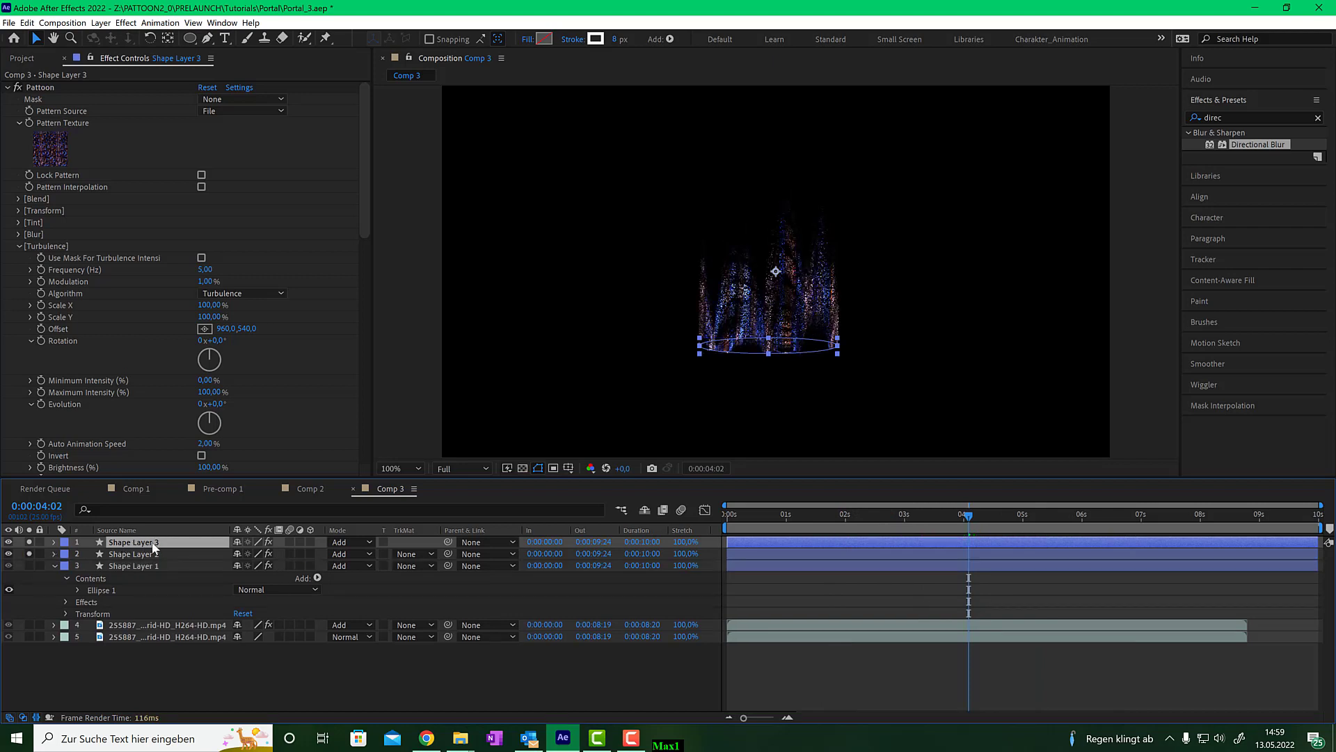
right_click(156, 546)
click(183, 523)
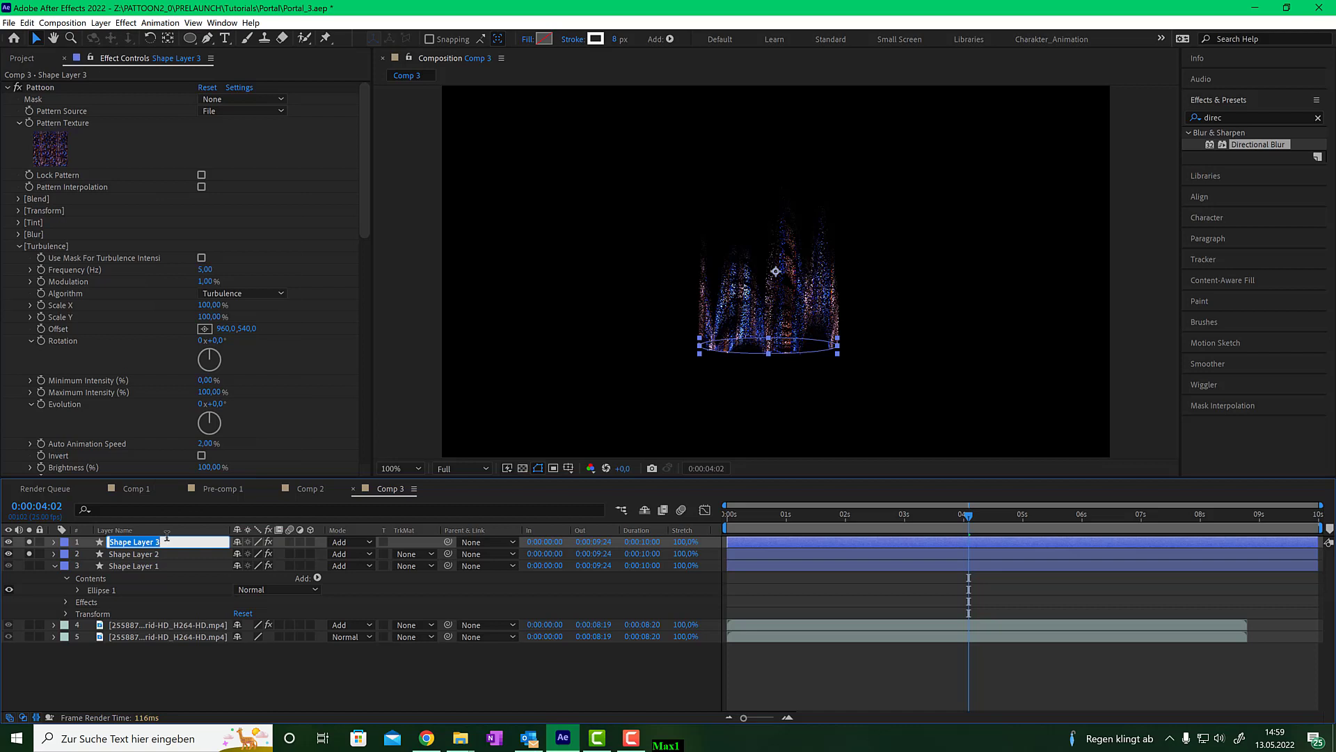
text(Fog)
key(Return)
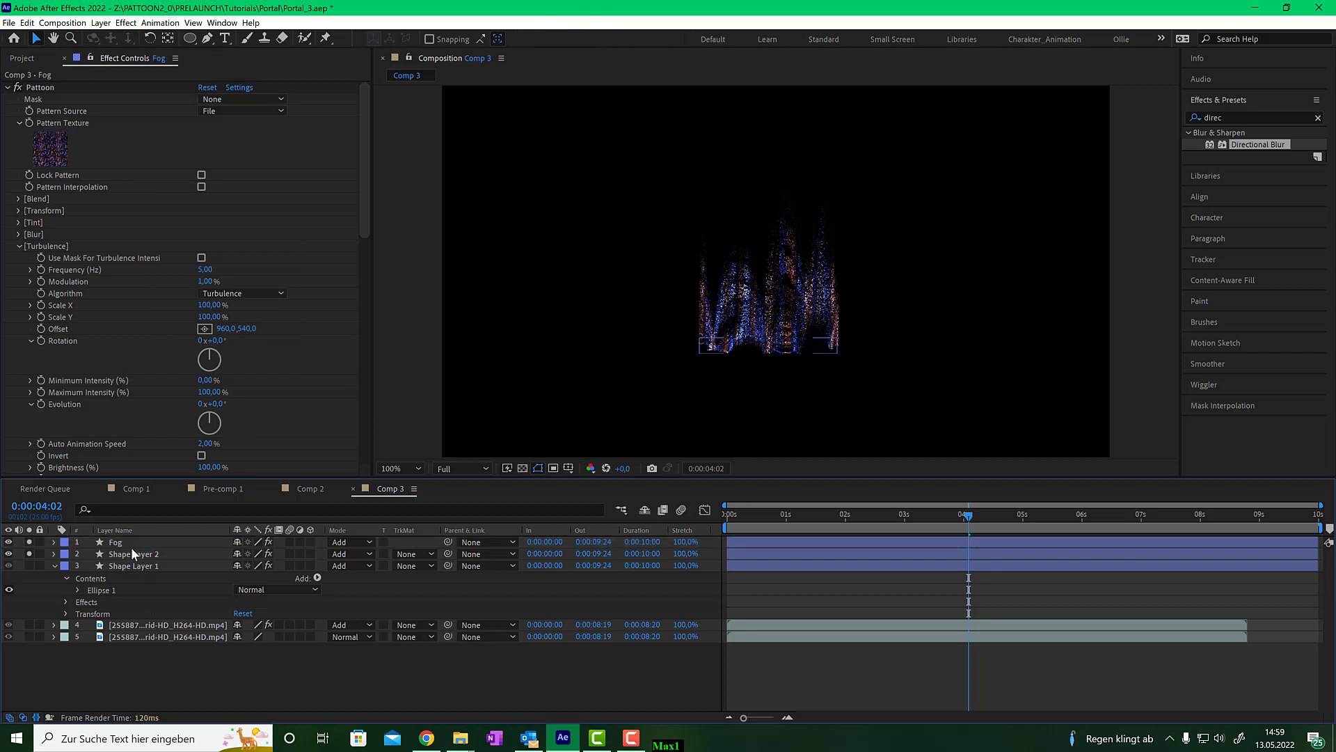
- Collapse the Fog layer's Pattoon effect groups, then search for Fast Box Blur and apply it to Fog
click(140, 542)
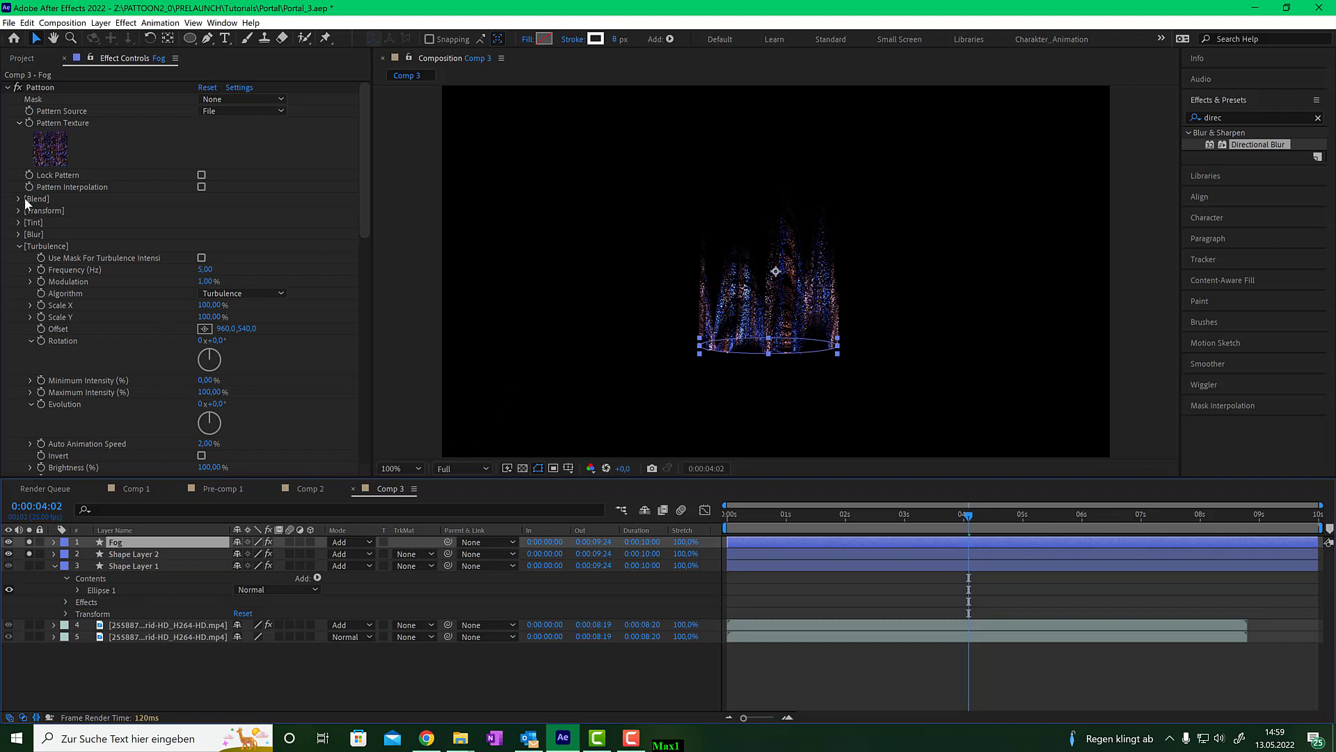
click(19, 245)
click(19, 294)
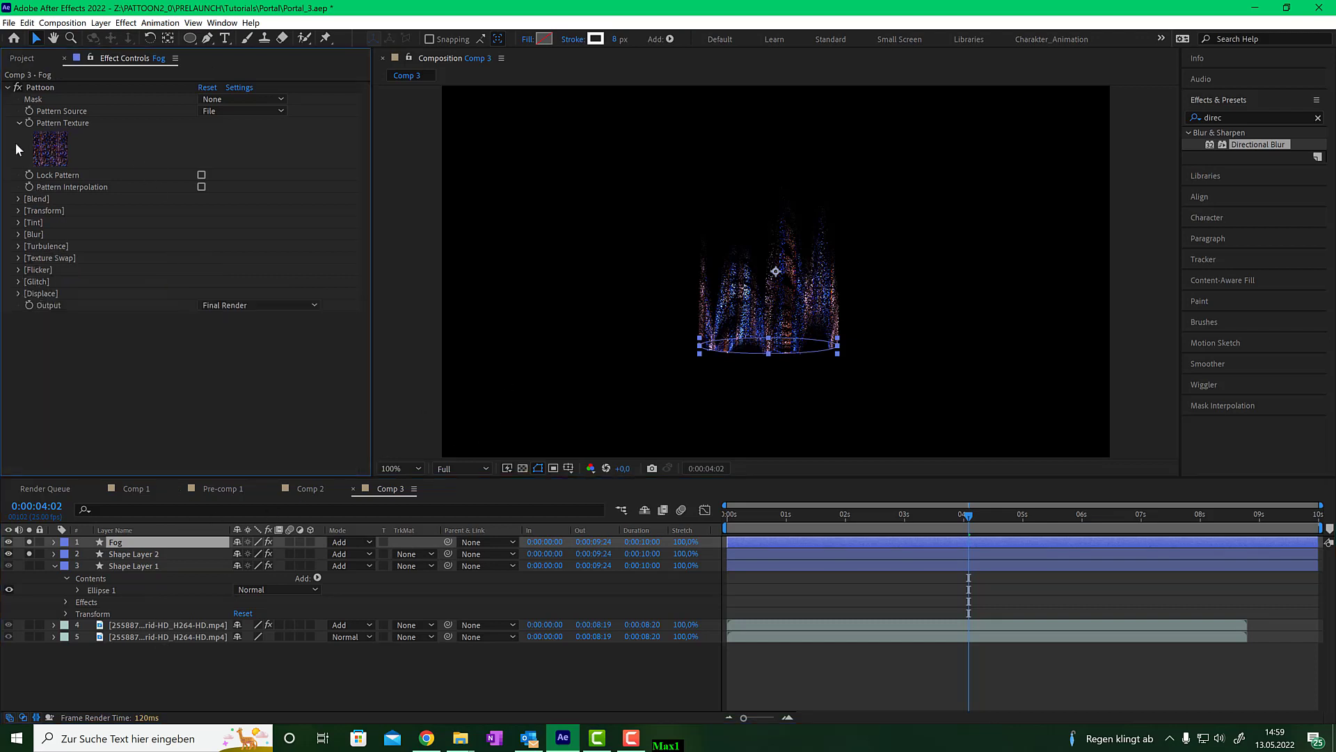
click(8, 87)
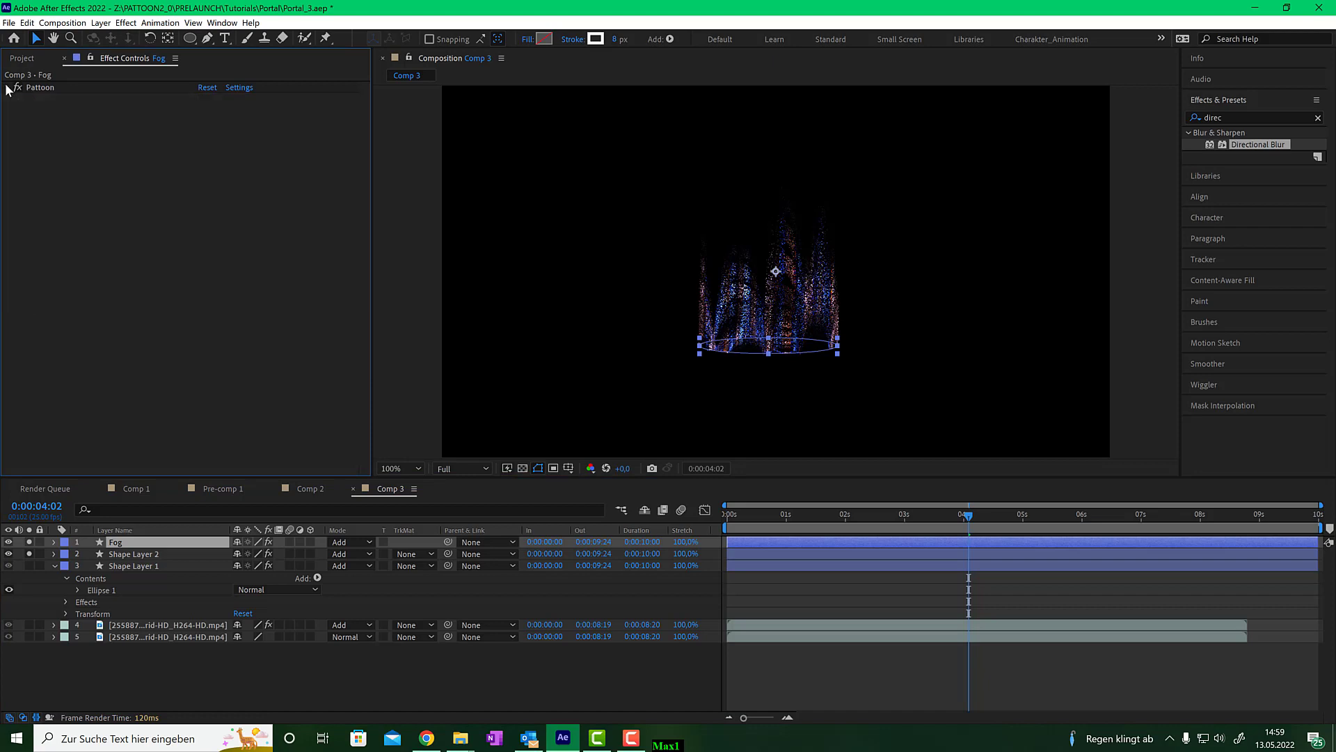
click(1249, 117)
text(fast bo)
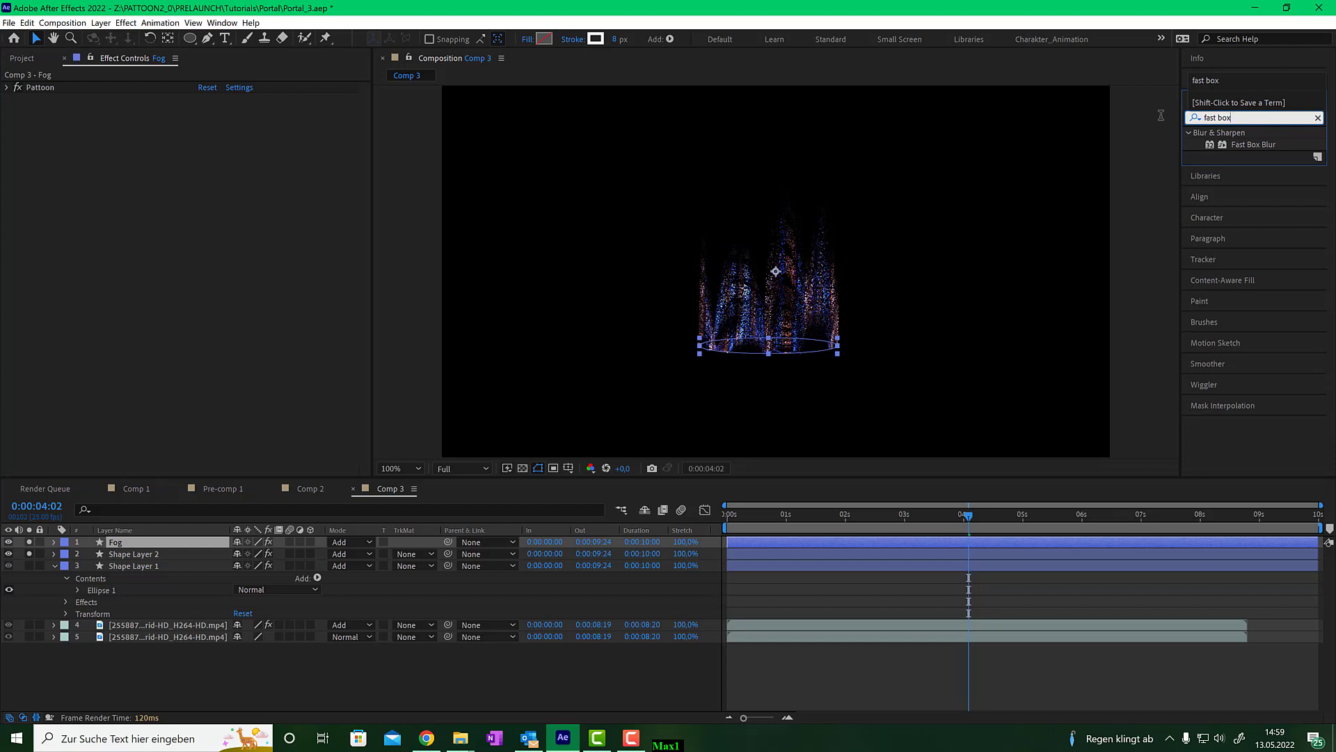
text(x)
double_click(1262, 144)
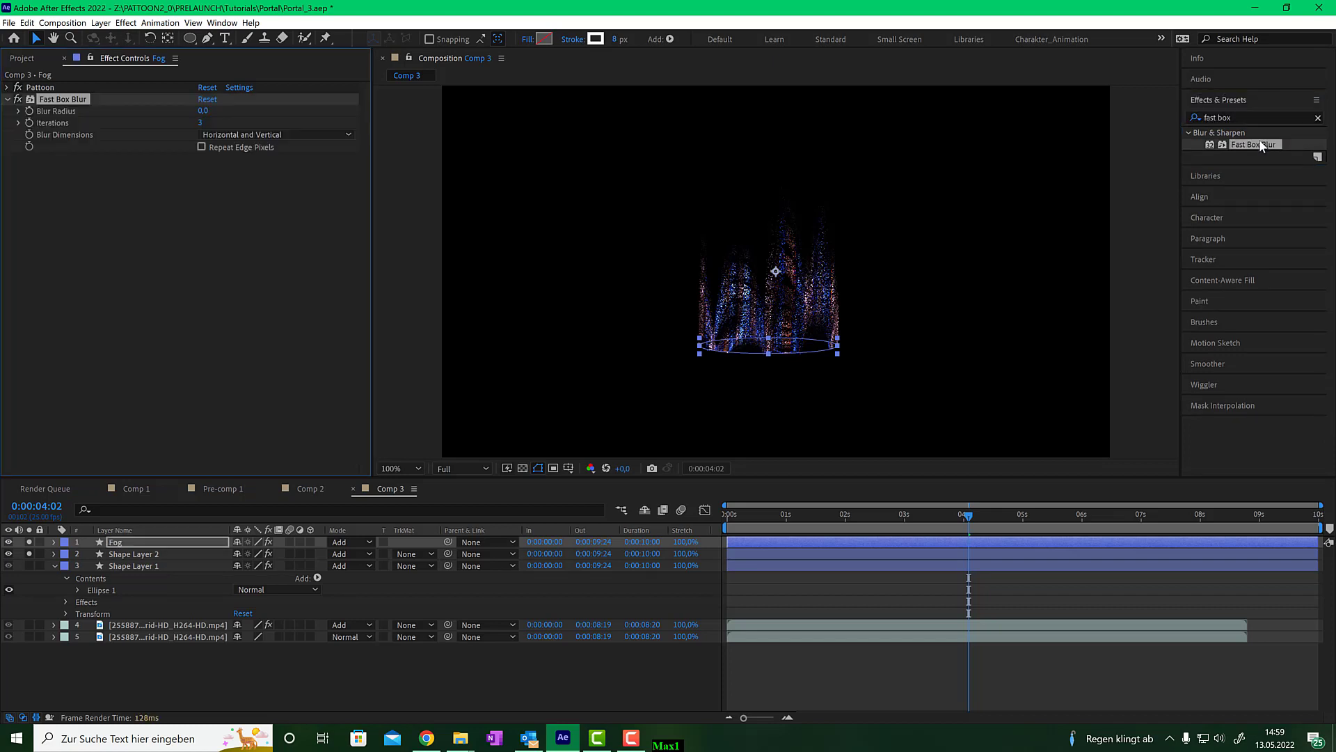
mouse_move(1262, 146)
mouse_down()
mouse_move(1038, 220)
mouse_move(808, 325)
mouse_move(1271, 143)
mouse_up()
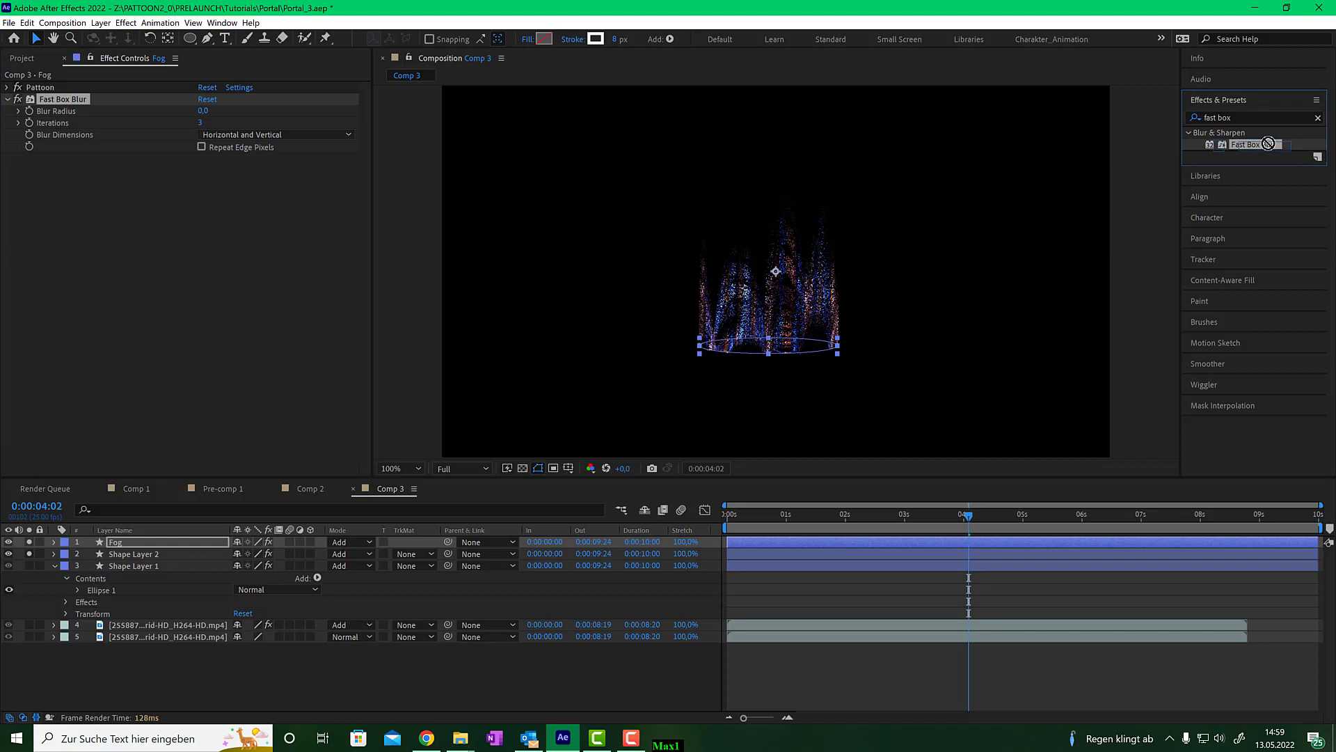
- Set the Fog layer's Fast Box Blur radius to 2
click(202, 112)
text(2)
key(Tab)
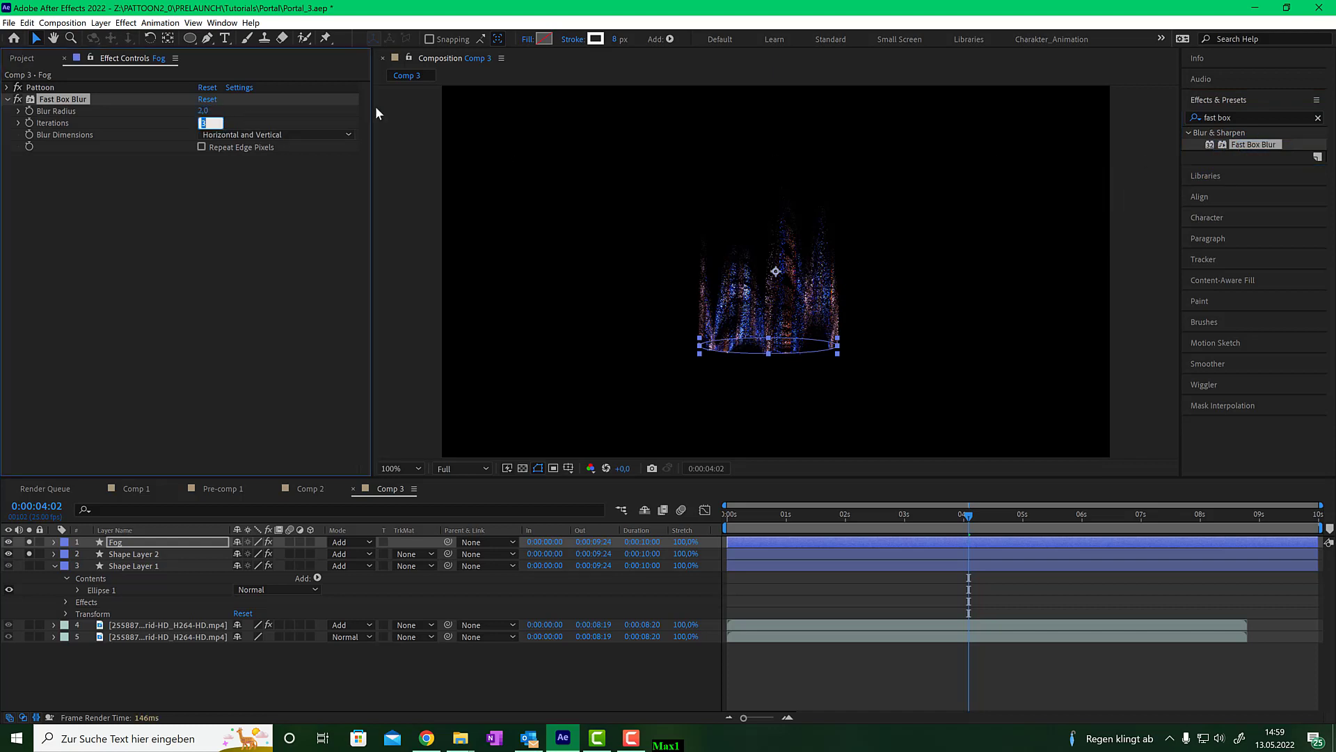
- Set the Fog layer's Fast Box Blur iterations to 25 and blur radius to 4
text(25)
key(shift+Tab)
text(4)
key(Tab)
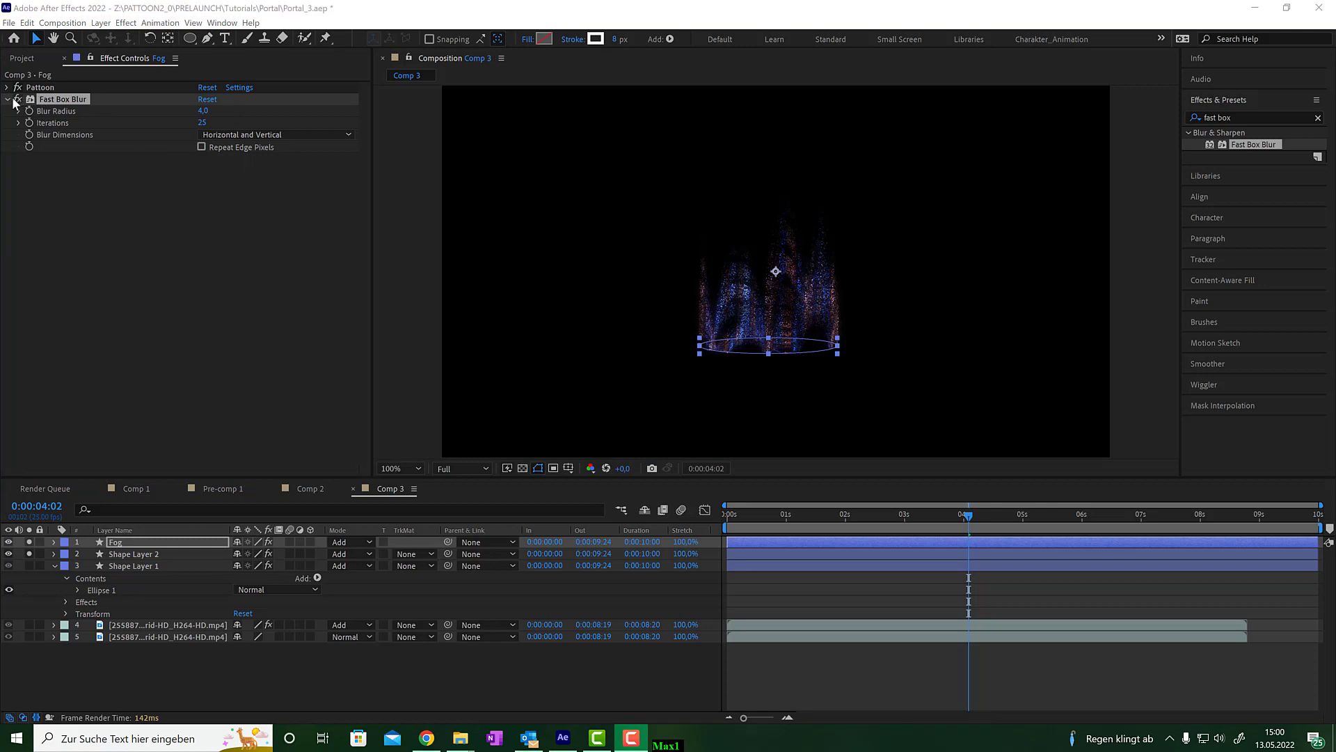
- In Fog's Pattoon Displace Shape group, set Max Shape Density to 5 and pick a smoke-cloud texture as Pixel Shape
click(7, 99)
click(7, 87)
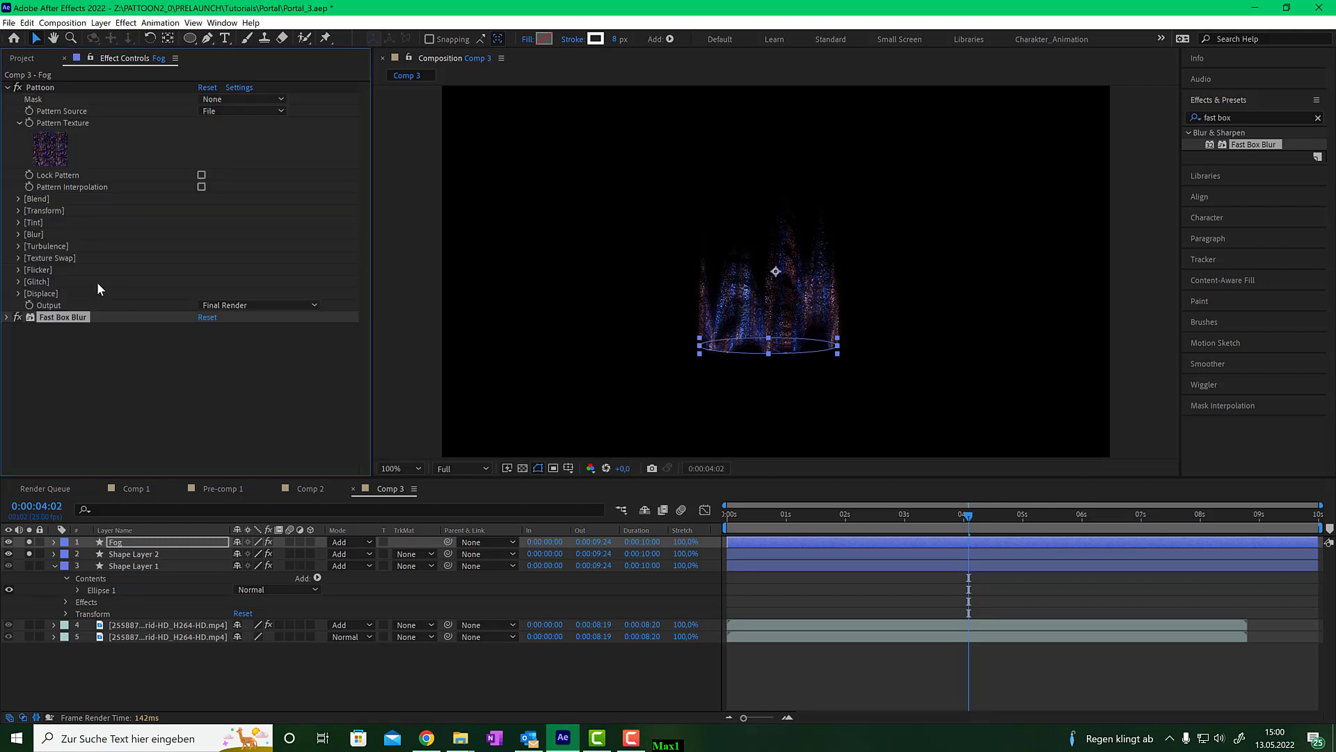
click(19, 293)
scroll(18, 299, down, 4)
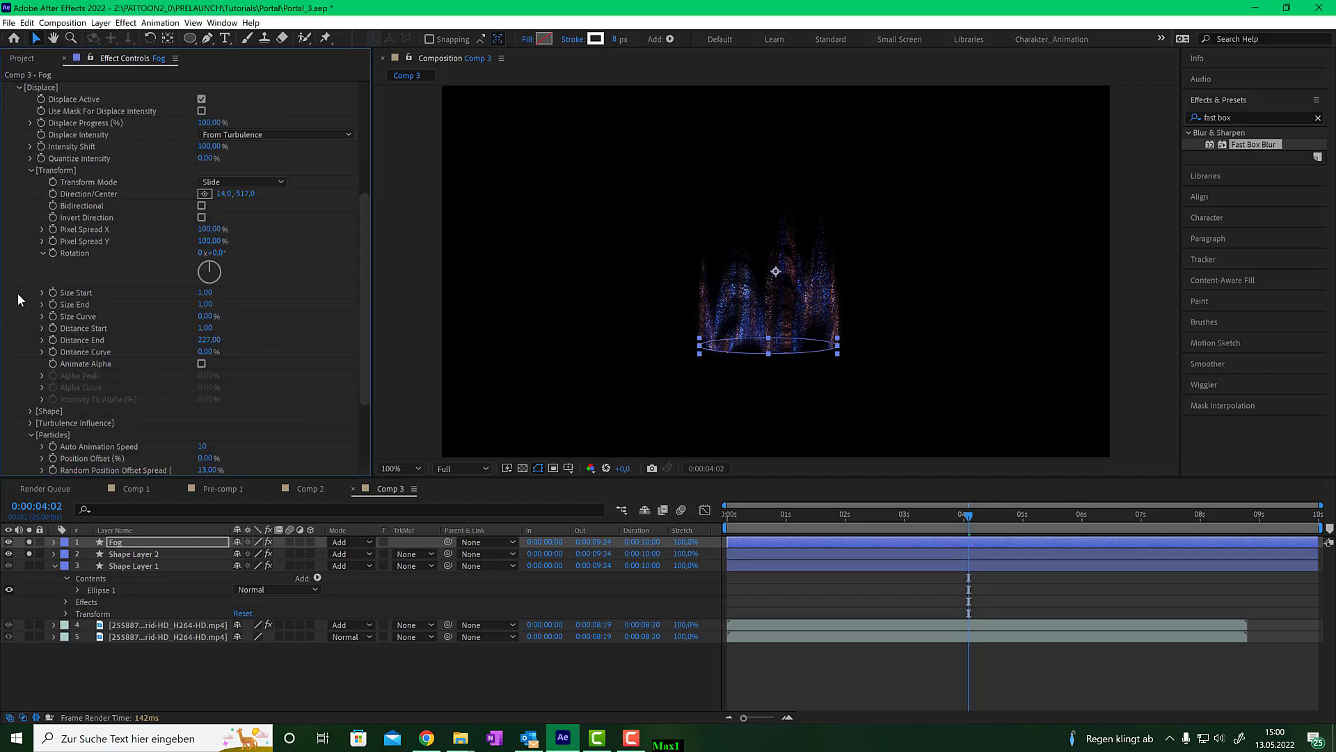
click(30, 410)
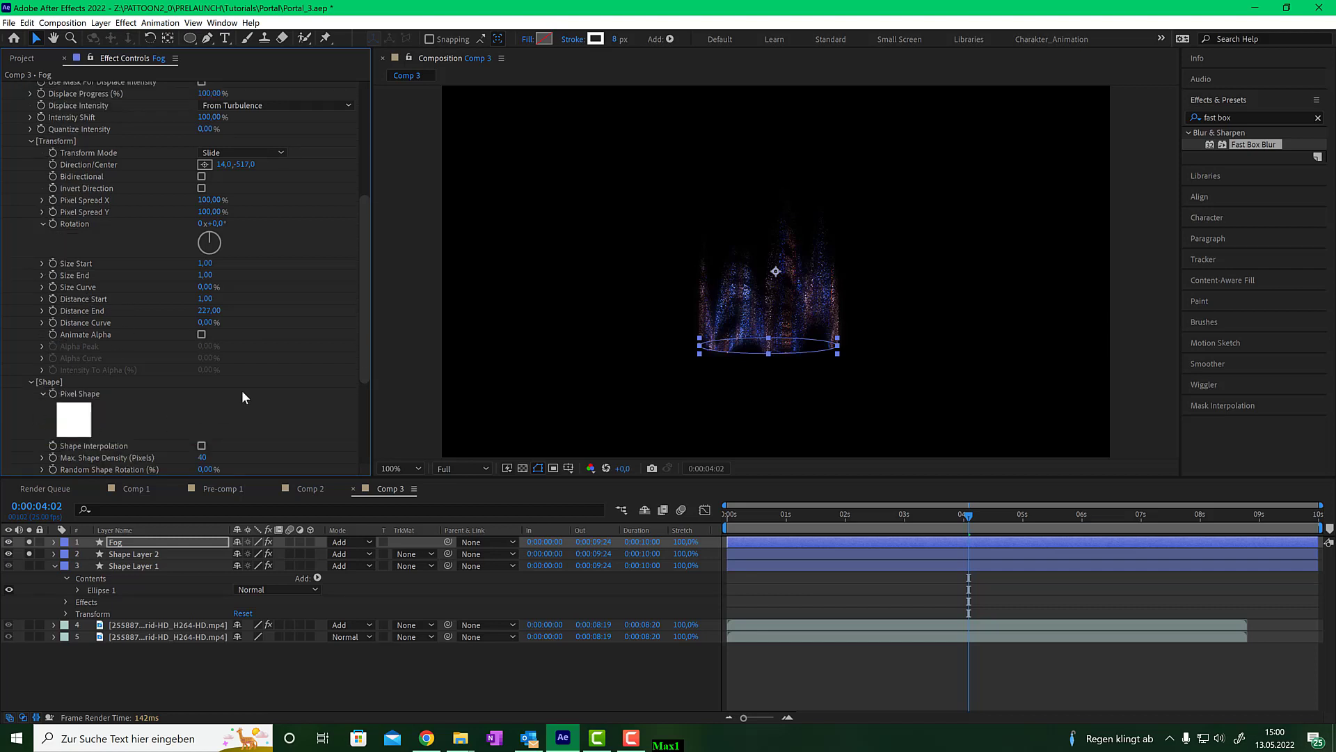
scroll(251, 389, down, 1)
scroll(257, 395, down, 1)
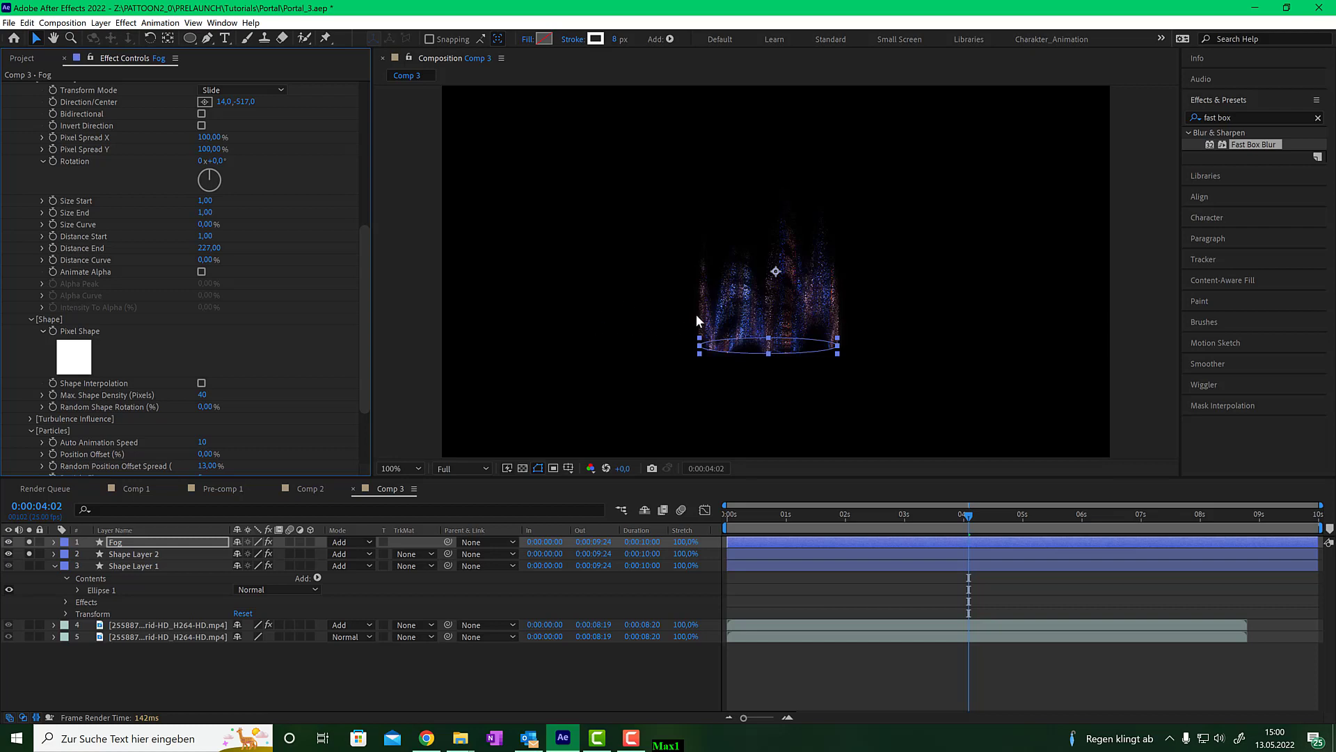
click(203, 395)
text(5)
key(Return)
click(87, 363)
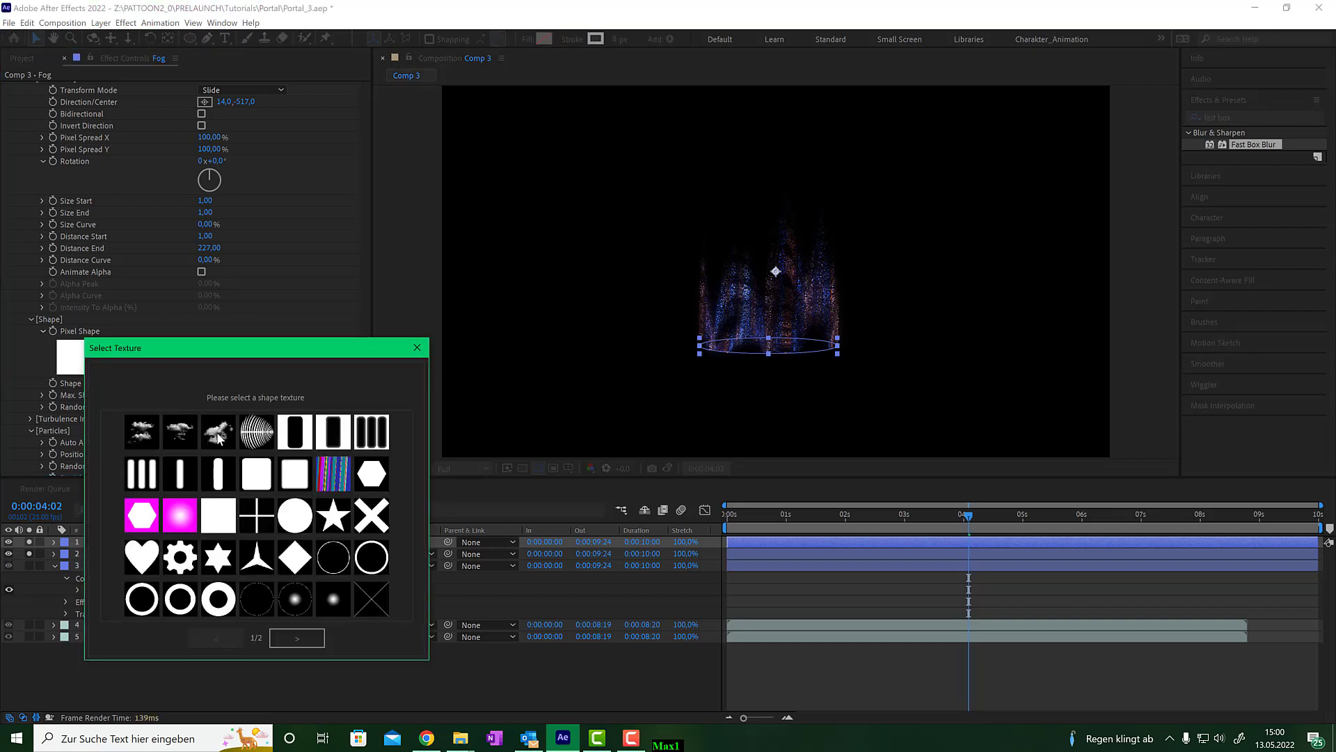
click(218, 433)
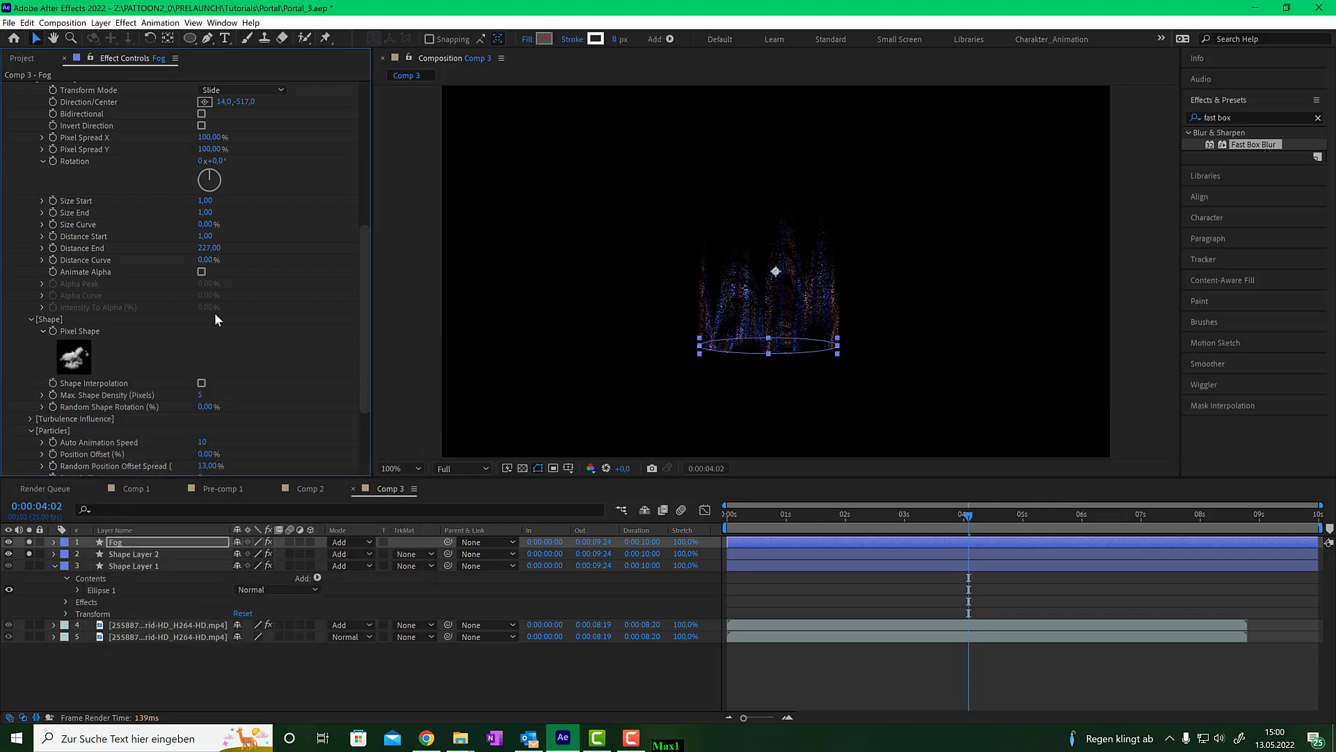
- Set the Fog particles' Size Start to 30 and Size End to 36
scroll(214, 312, up, 3)
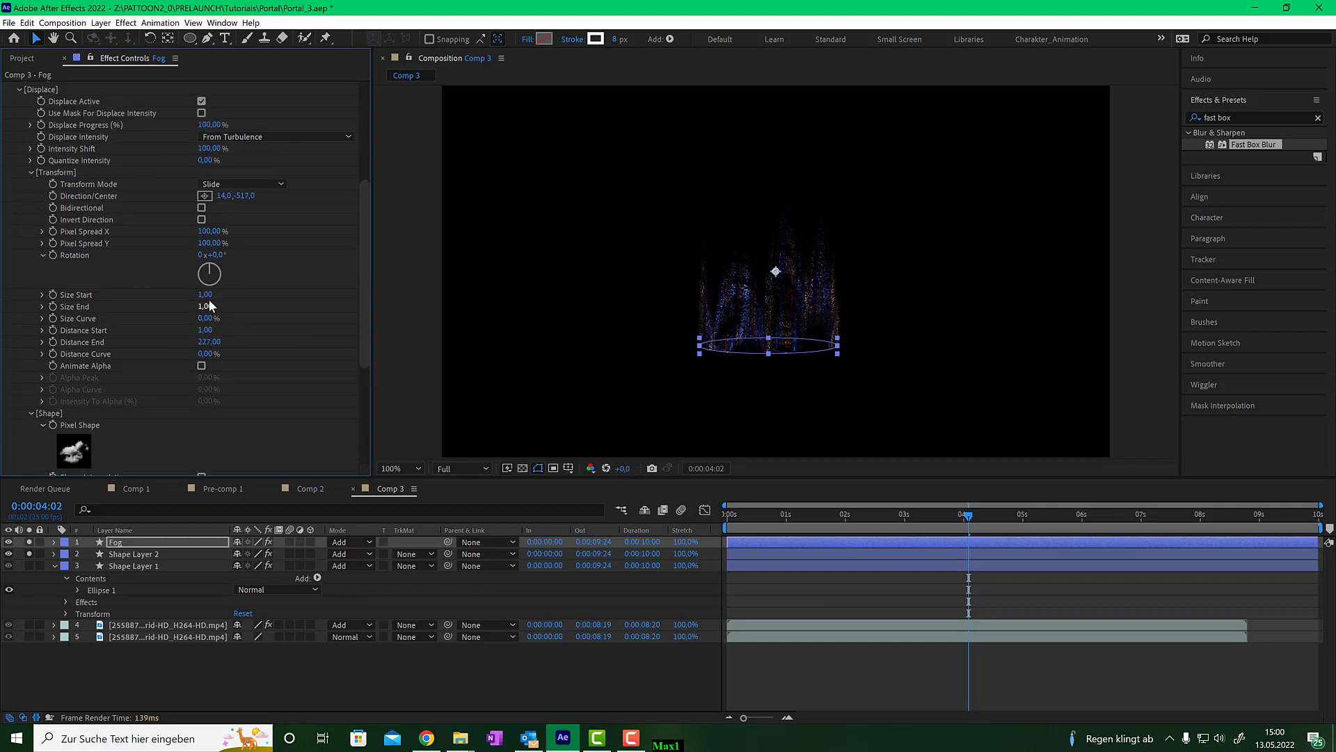
drag(207, 297, 216, 306)
drag(208, 294, 220, 307)
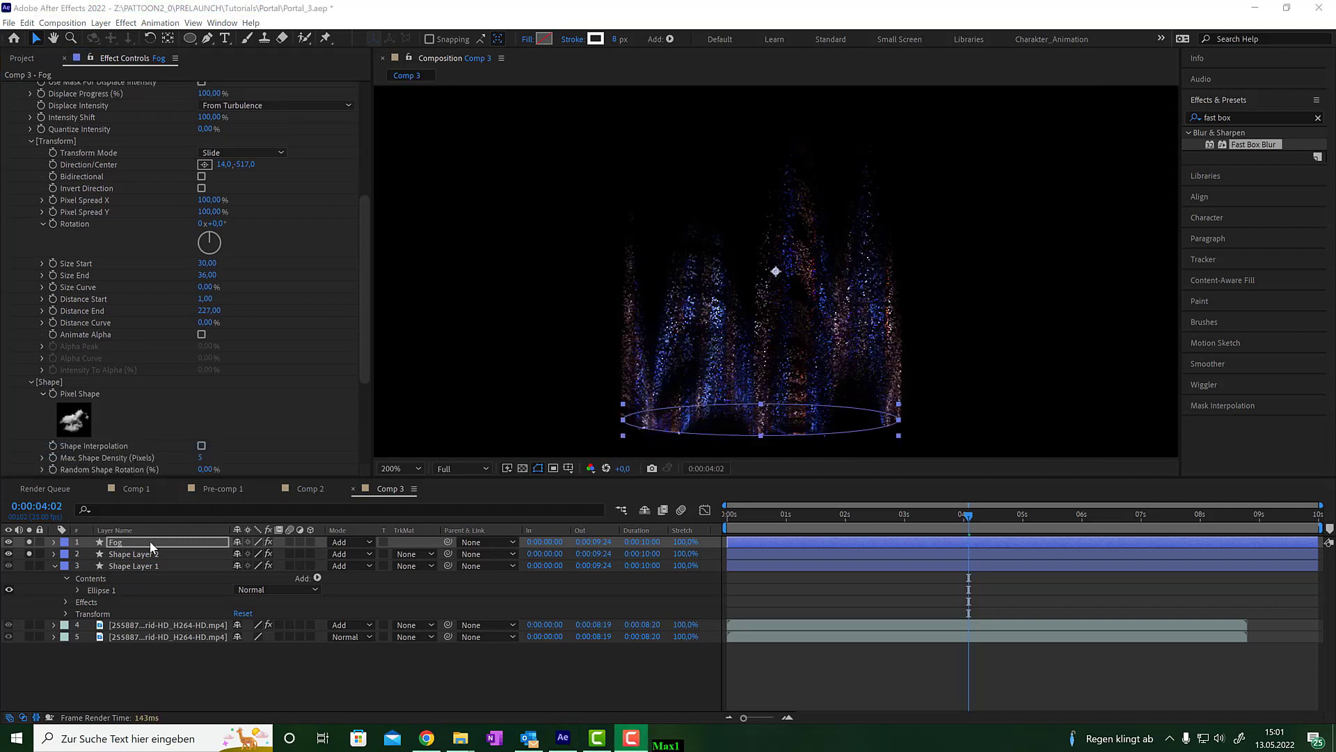
- Unsolo Shape Layer 2 to view Fog alone and set Max Shape Density to 21
click(31, 553)
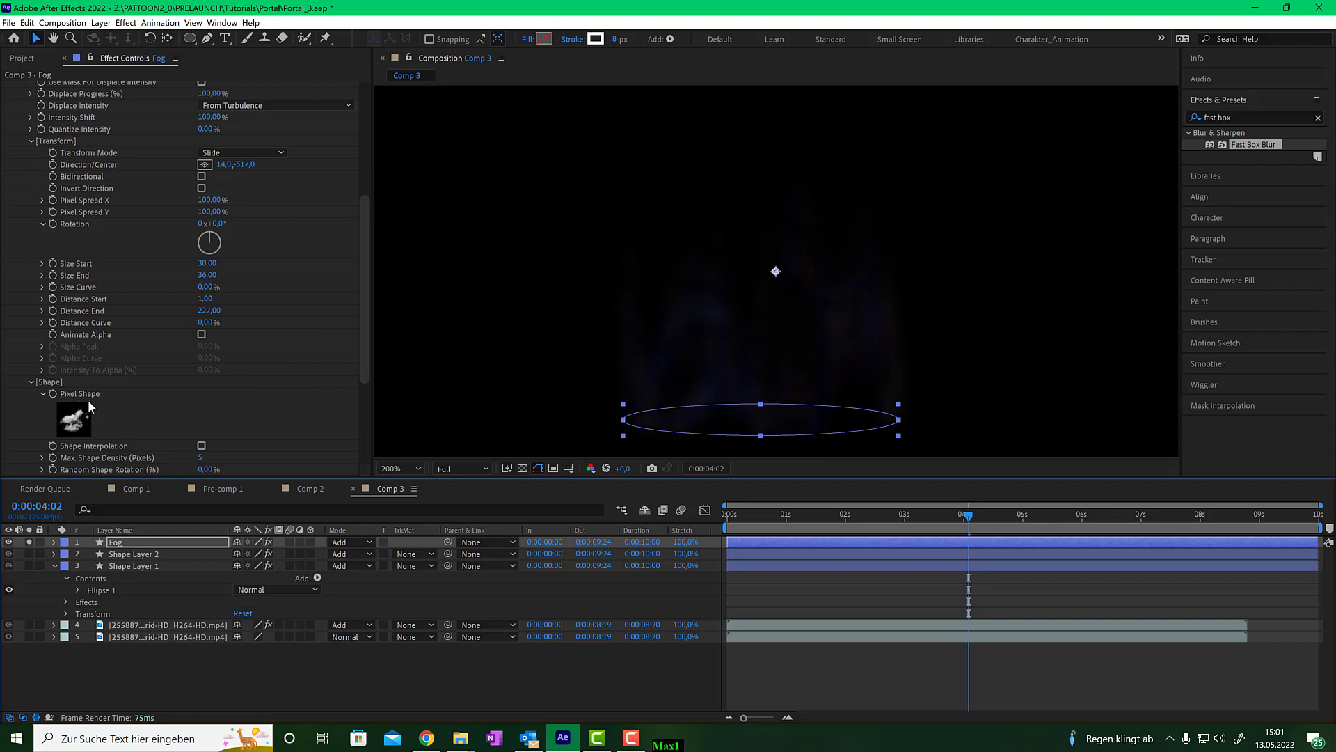
drag(199, 463, 209, 458)
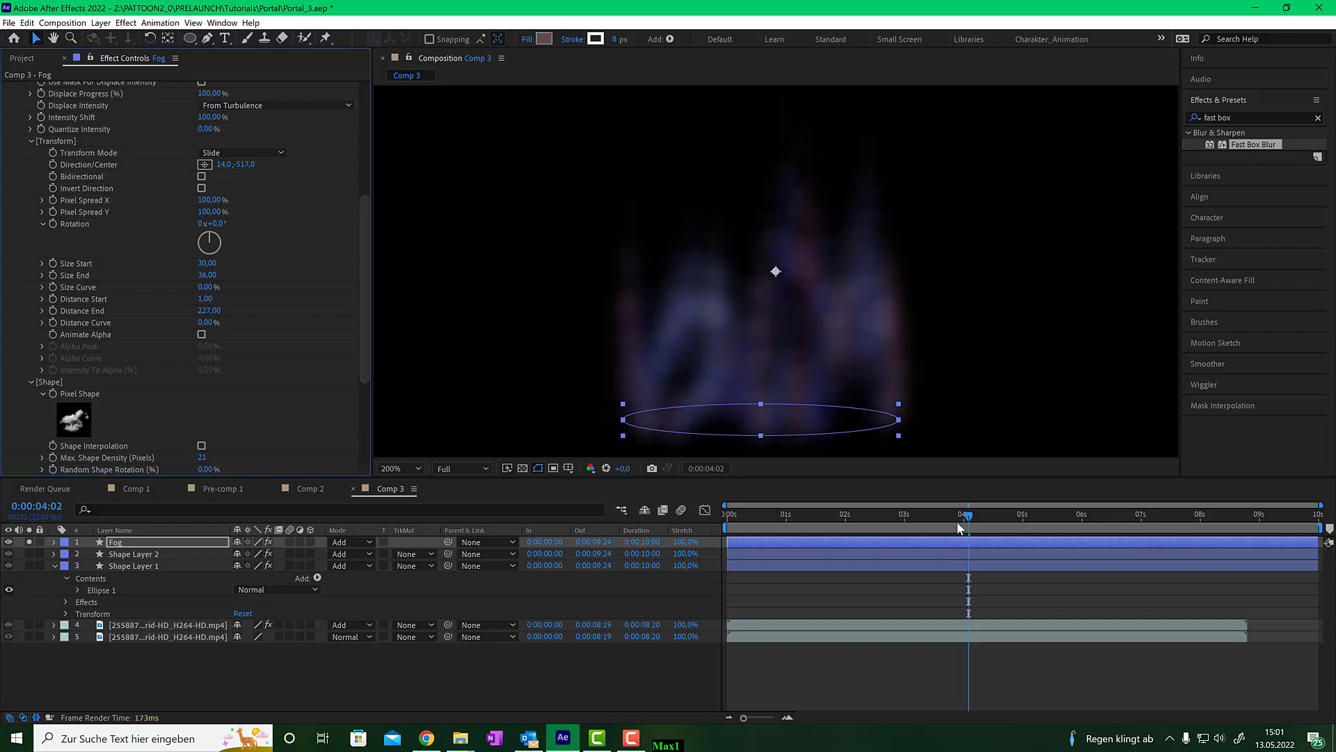
- Set the Fog particles' Distance End to 124
mouse_move(964, 527)
mouse_down()
mouse_move(779, 527)
mouse_move(983, 515)
mouse_move(959, 515)
mouse_up()
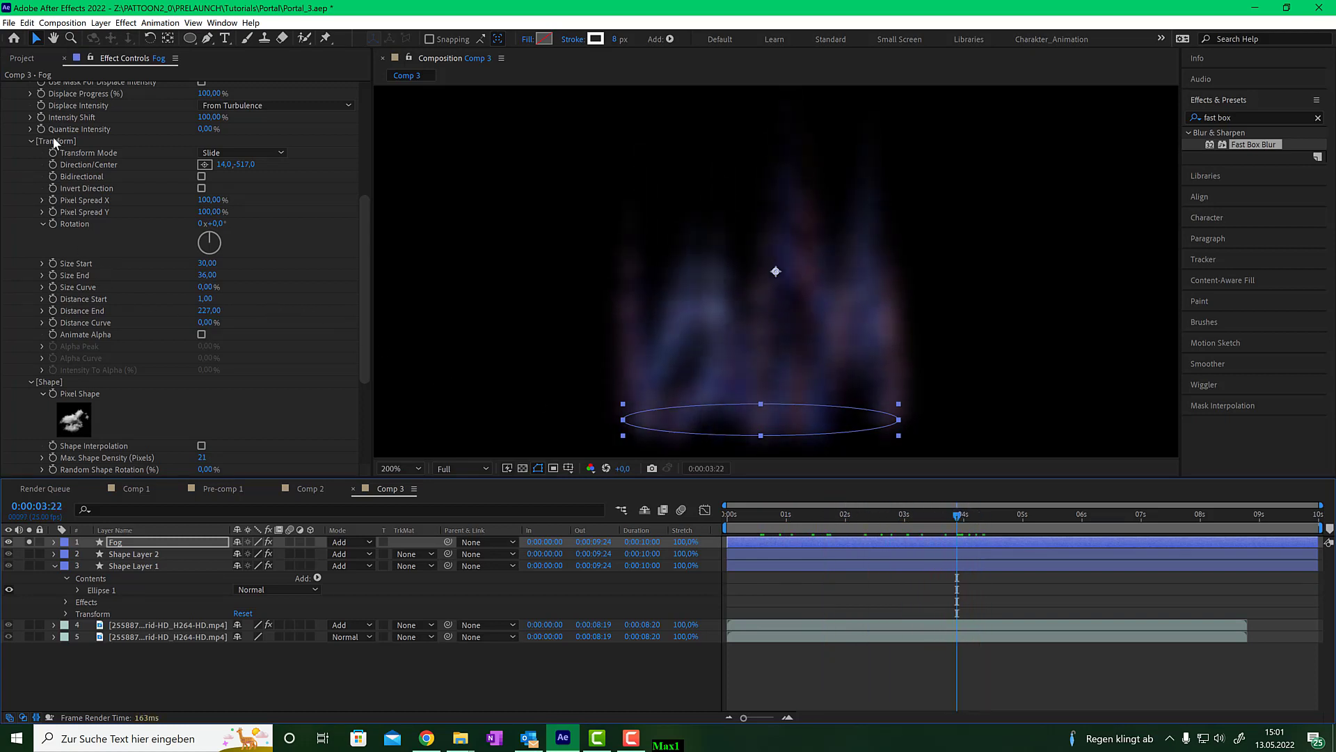
scroll(53, 140, up, 3)
scroll(111, 263, down, 1)
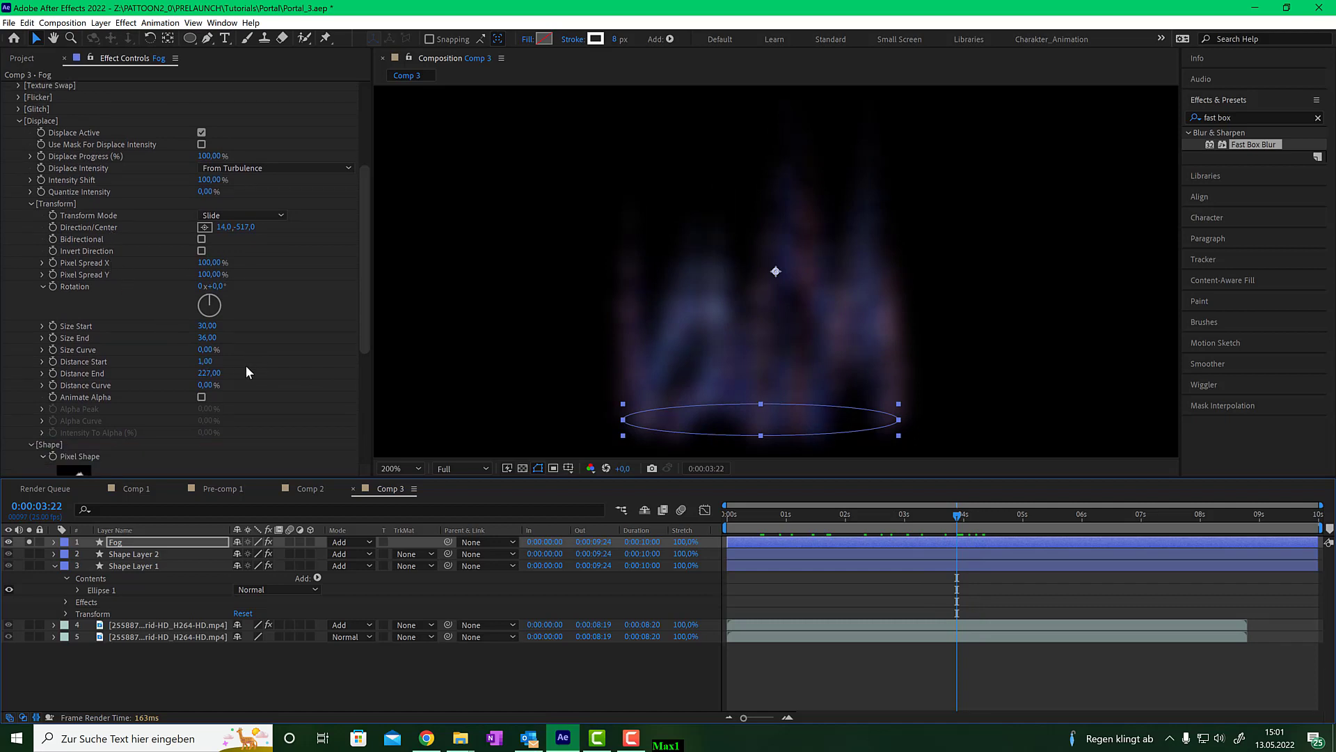
drag(209, 379, 142, 381)
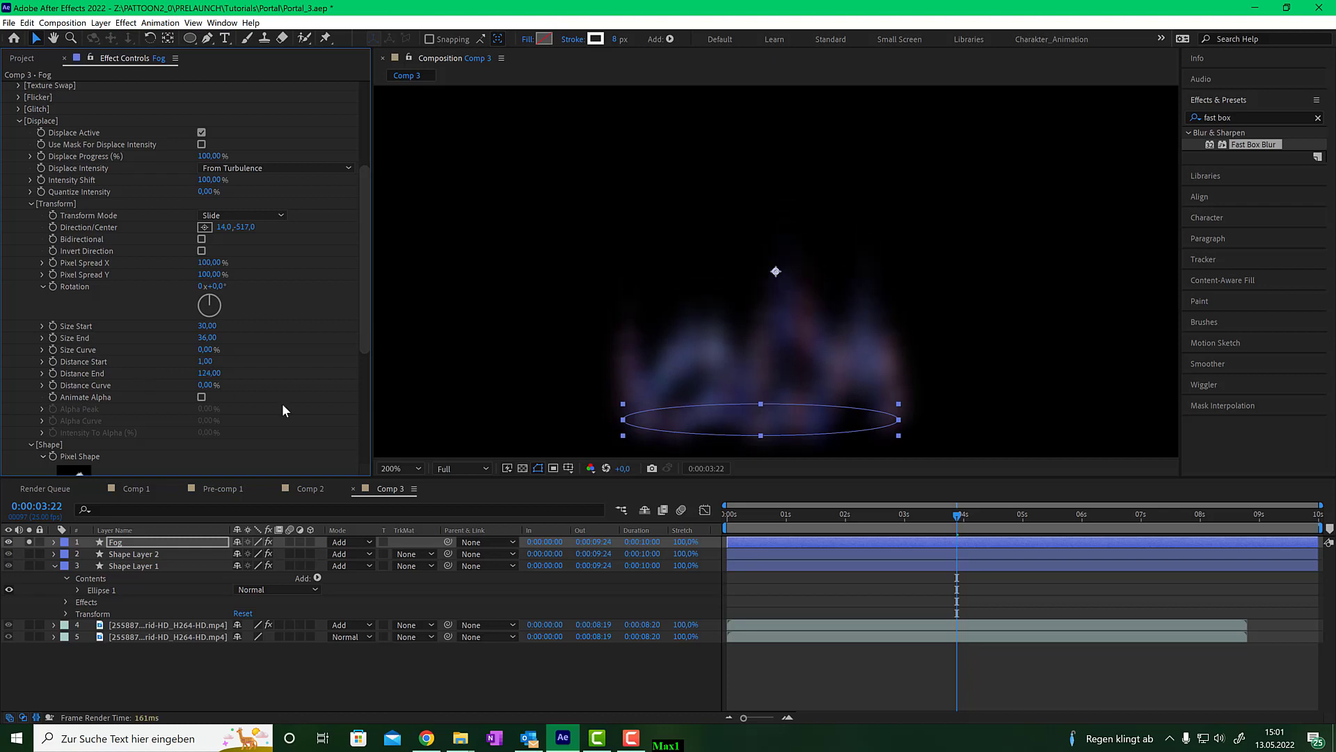
- Set the Fog particles' Random Position Offset Spread to 57
drag(959, 523, 847, 515)
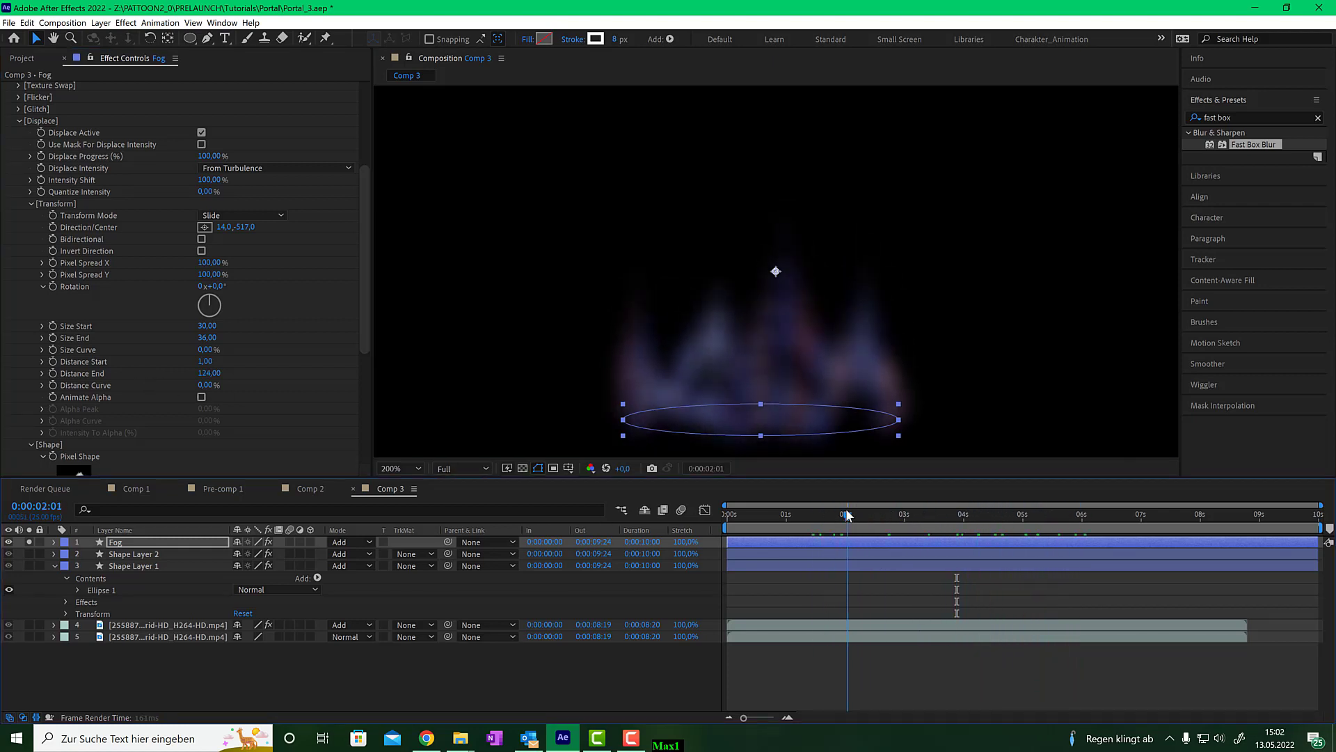
scroll(273, 369, down, 4)
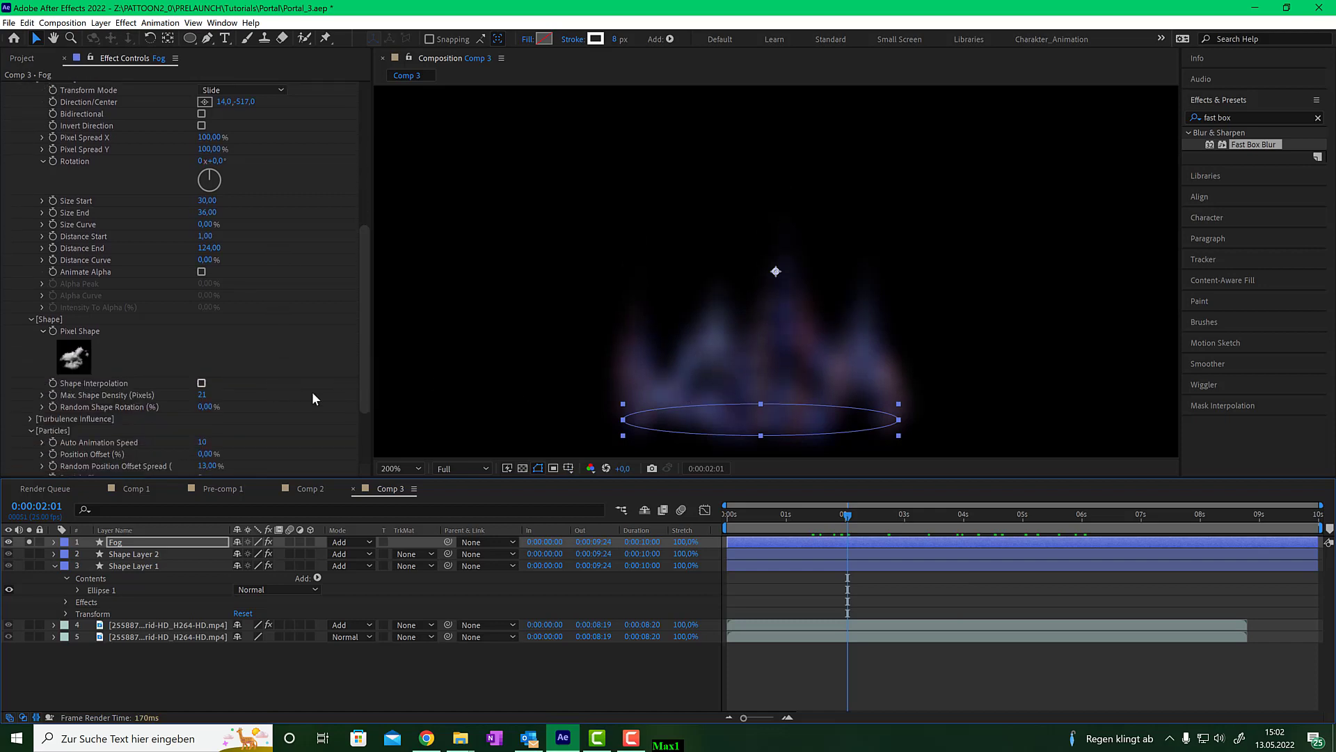
scroll(307, 374, down, 3)
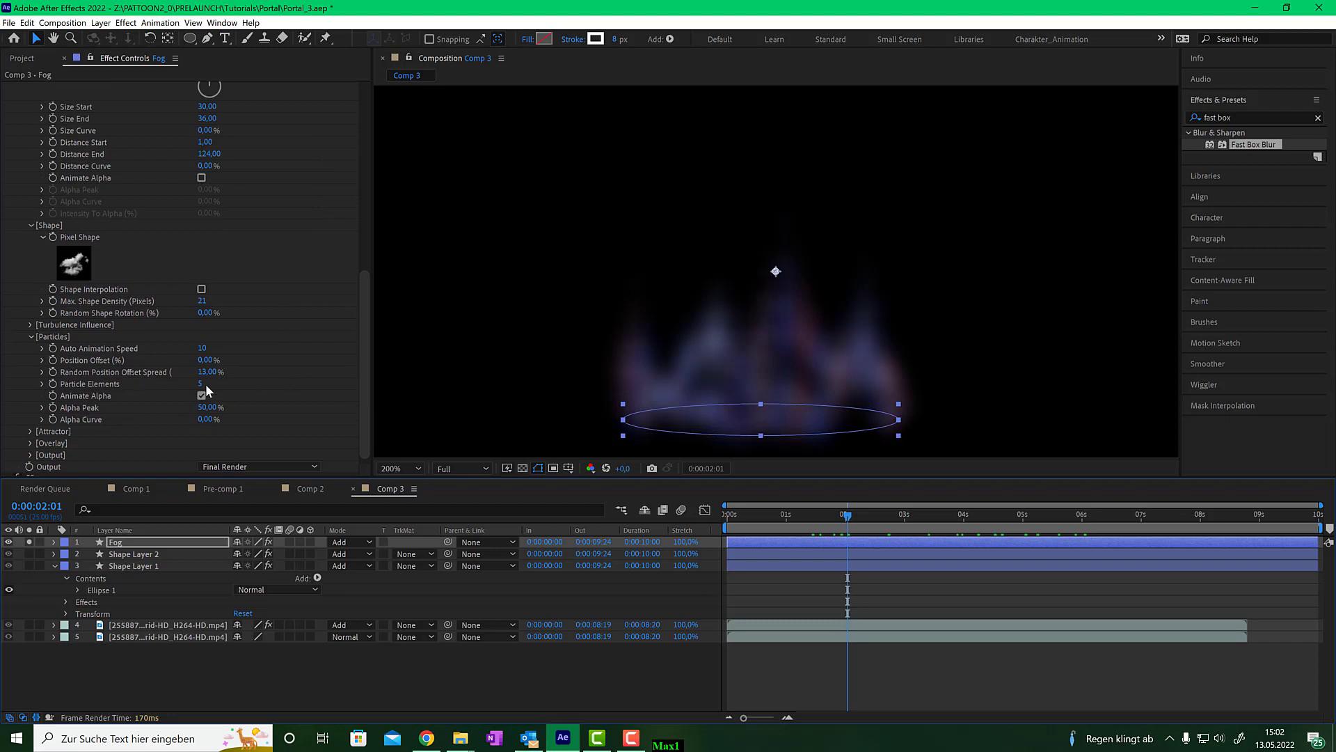
drag(213, 380, 211, 374)
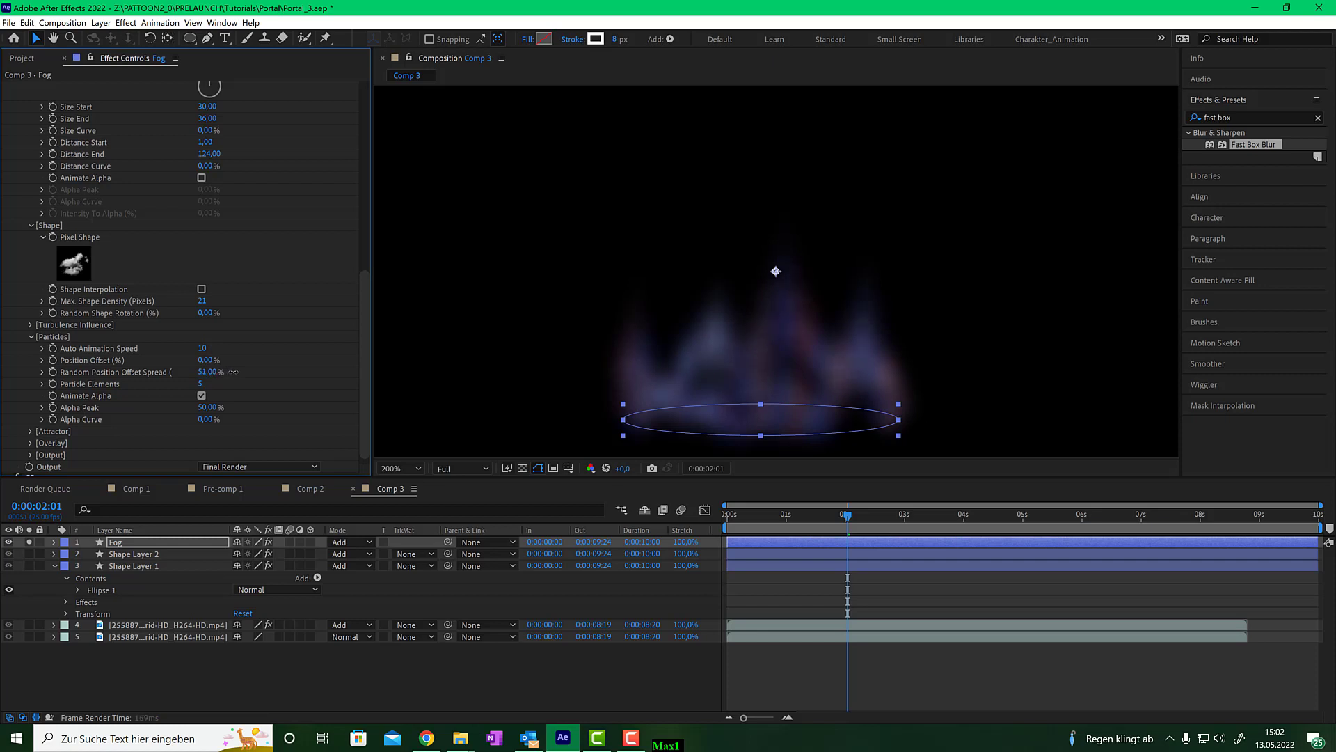
drag(243, 372, 235, 372)
- Set Fog's Particle Elements to 6, Size Start to 79 and Size End to 70
click(201, 385)
text(6)
key(Return)
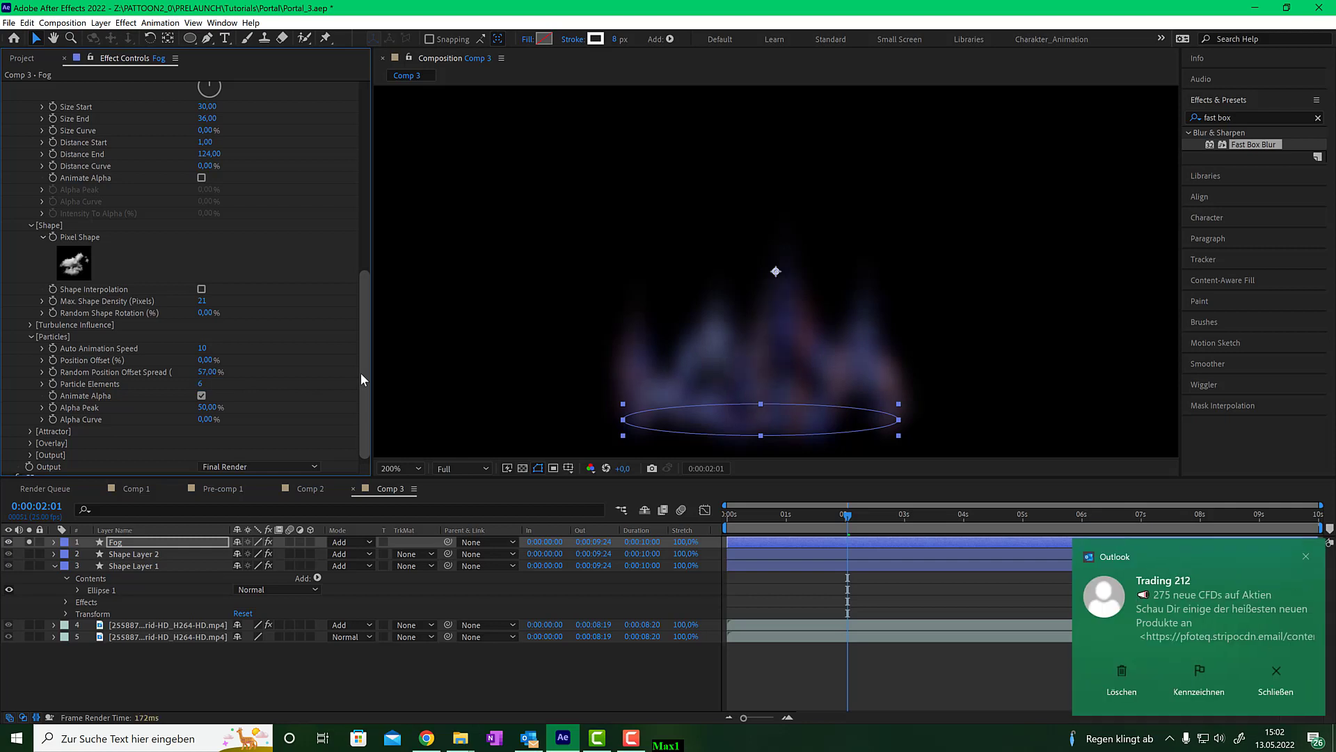
click(1305, 556)
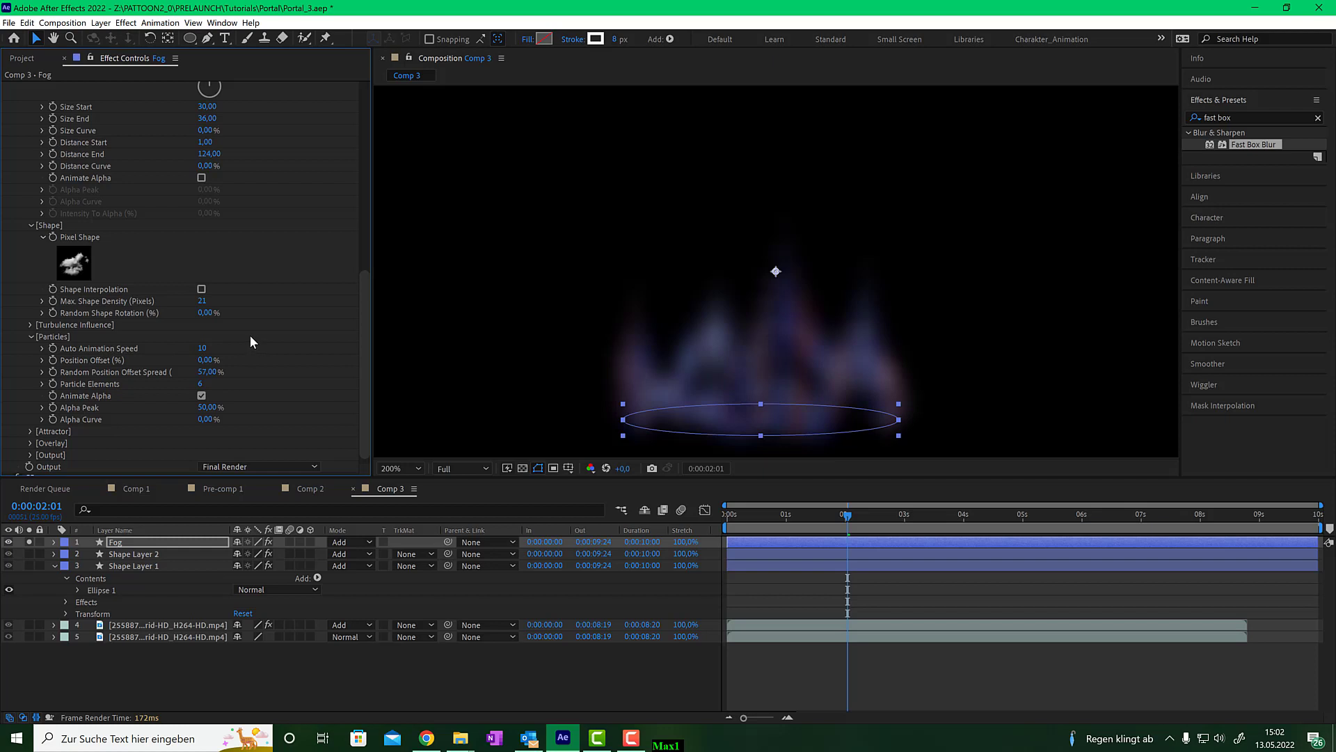
scroll(249, 335, up, 4)
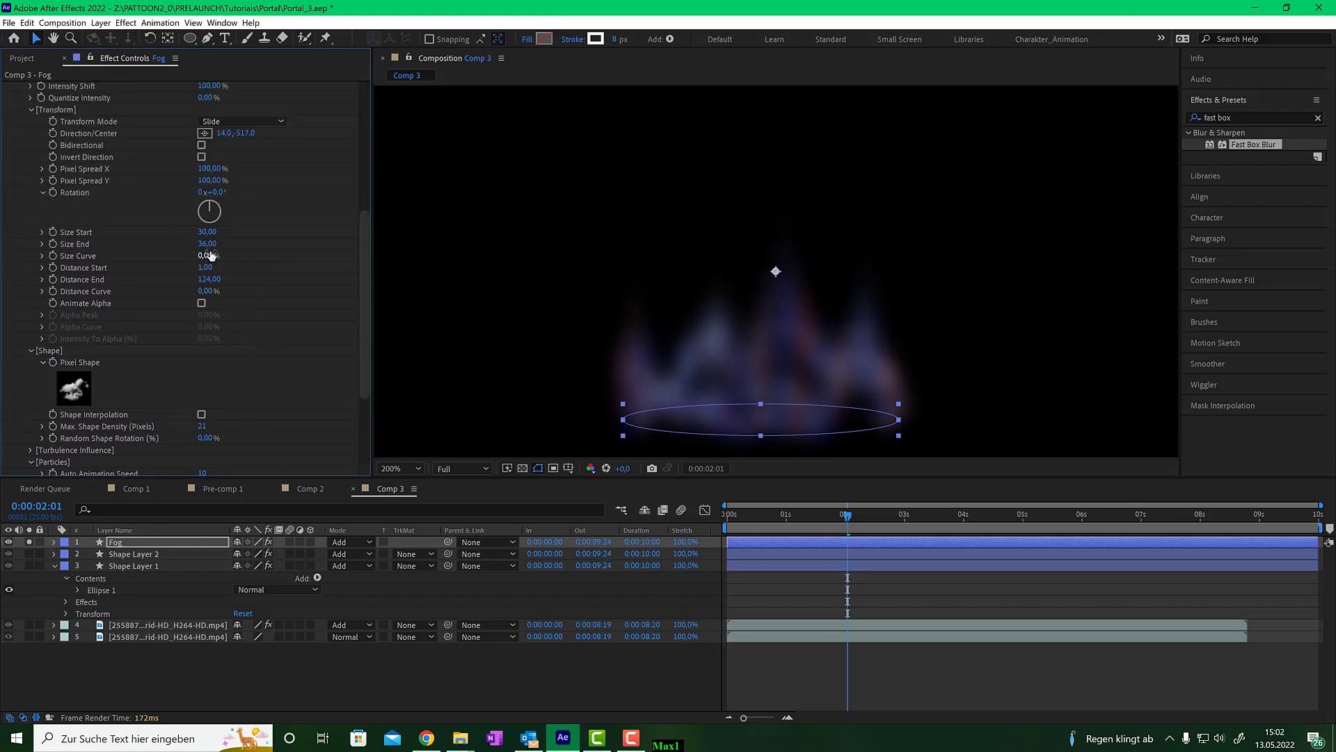
drag(212, 245, 248, 235)
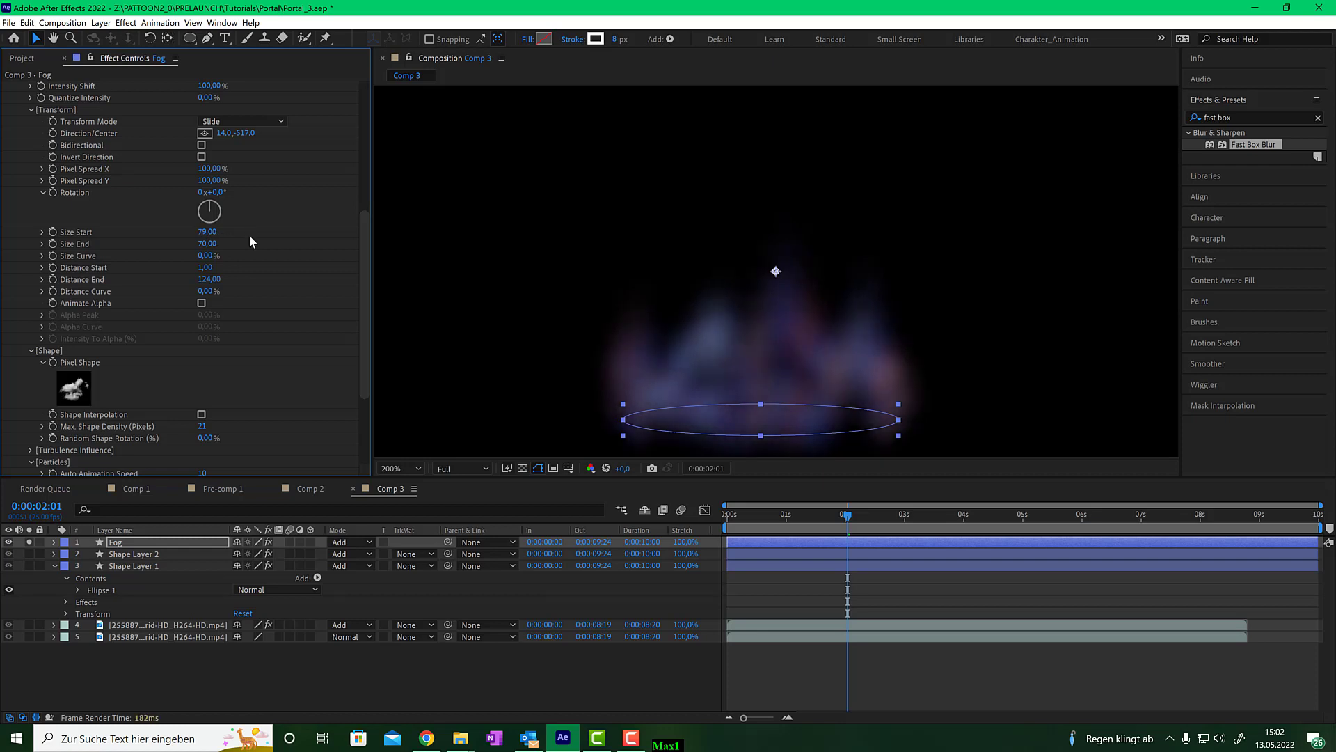
- Expand Pattoon's Blend group on Fog and set its Opacity to 54%
drag(848, 525, 881, 516)
scroll(251, 306, up, 3)
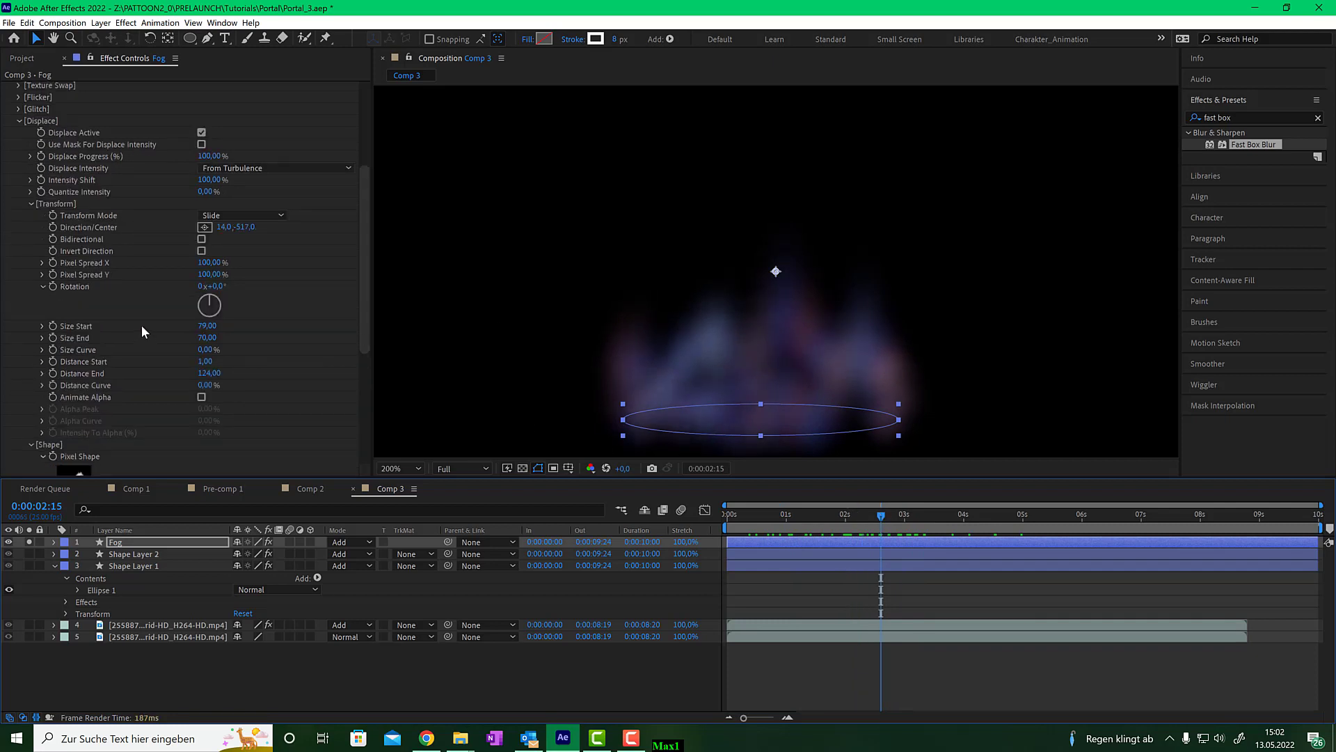
scroll(142, 326, up, 2)
scroll(260, 278, up, 3)
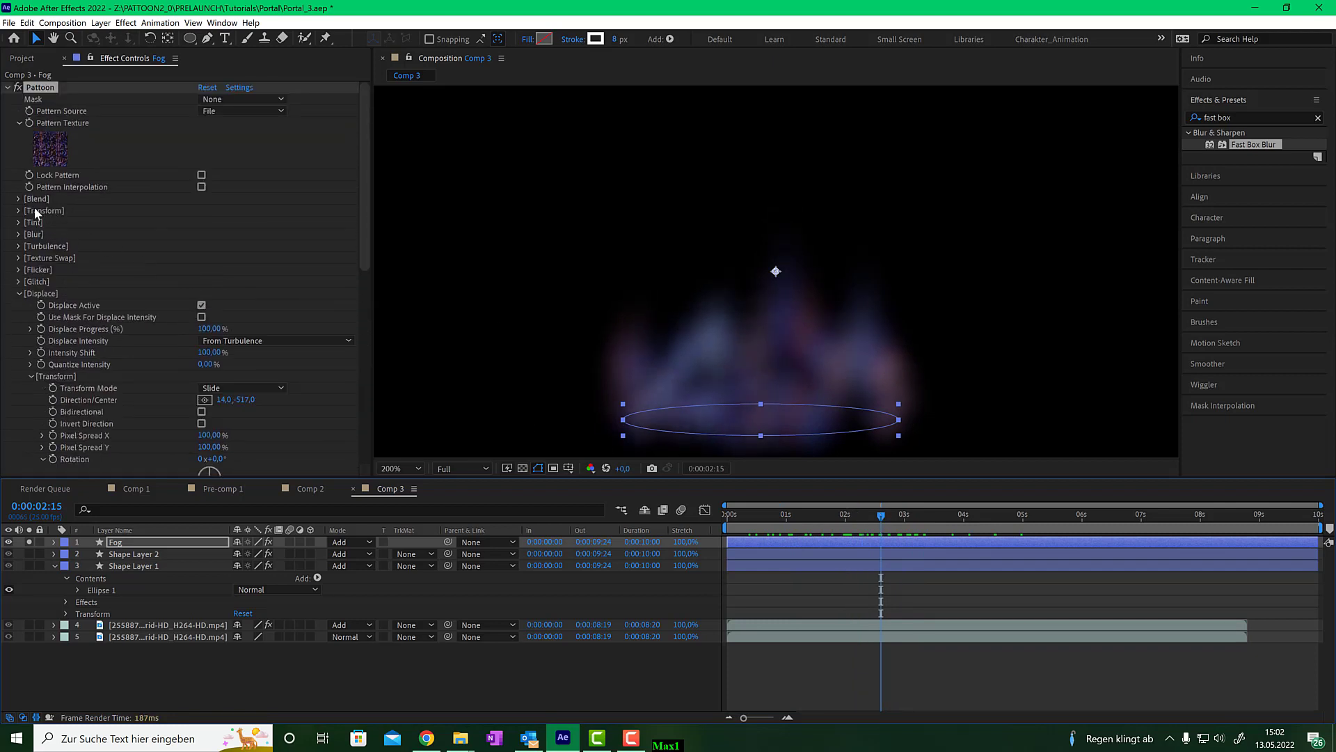
click(19, 199)
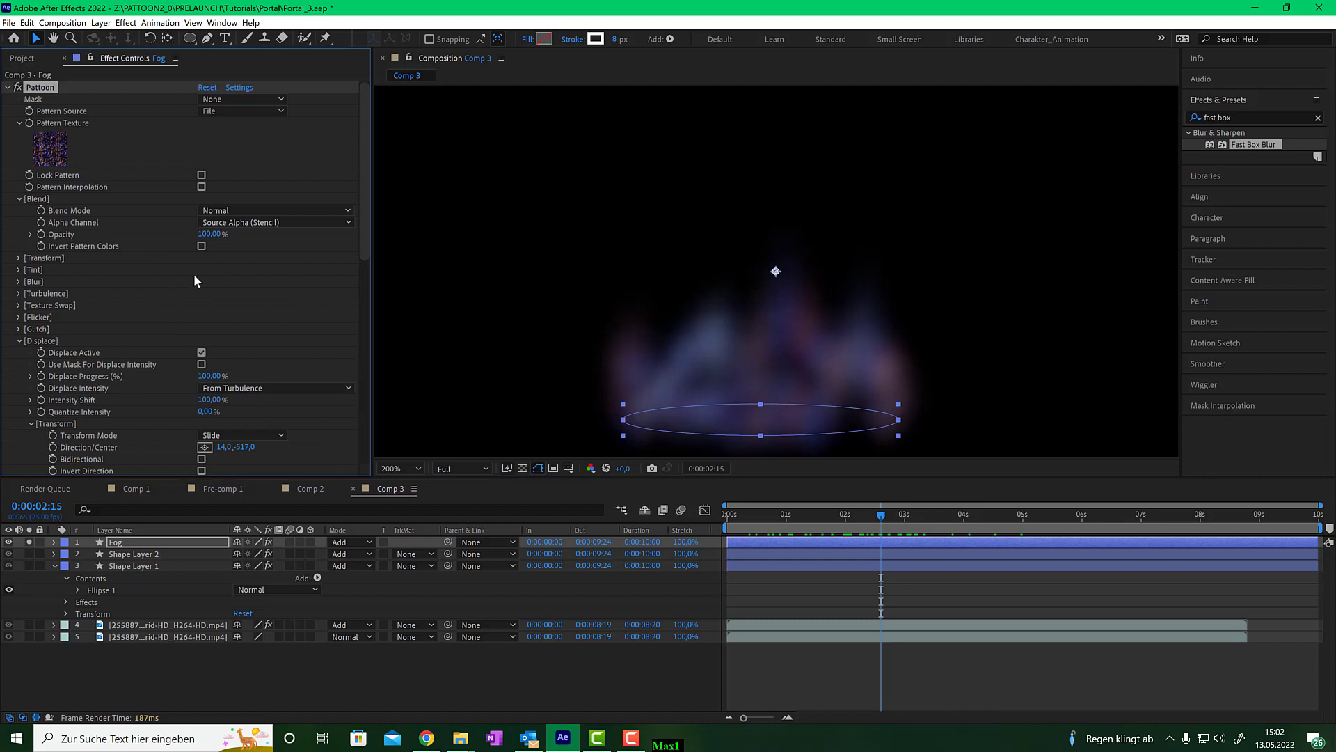
mouse_move(209, 234)
mouse_down()
mouse_move(172, 239)
mouse_move(184, 239)
mouse_up()
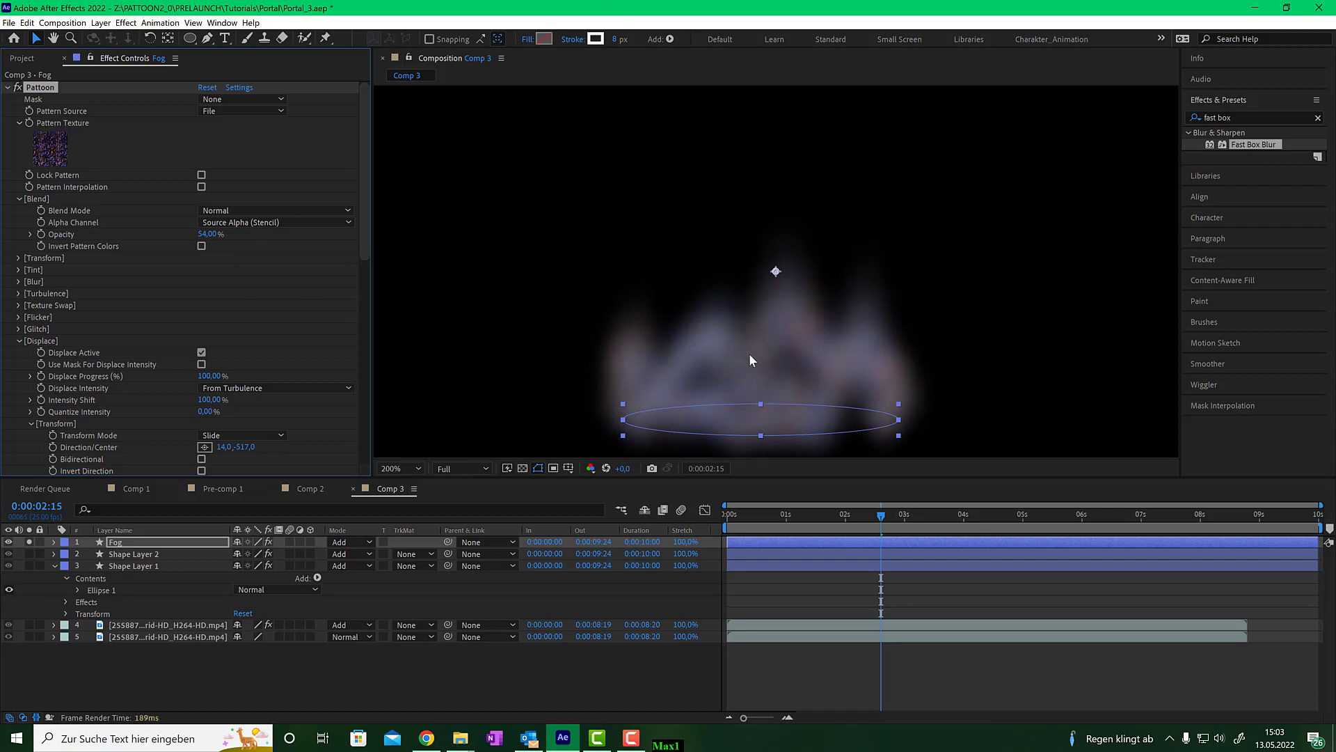
- Unsolo the Fog layer, duplicate it and rename the copy Fog Down
click(31, 541)
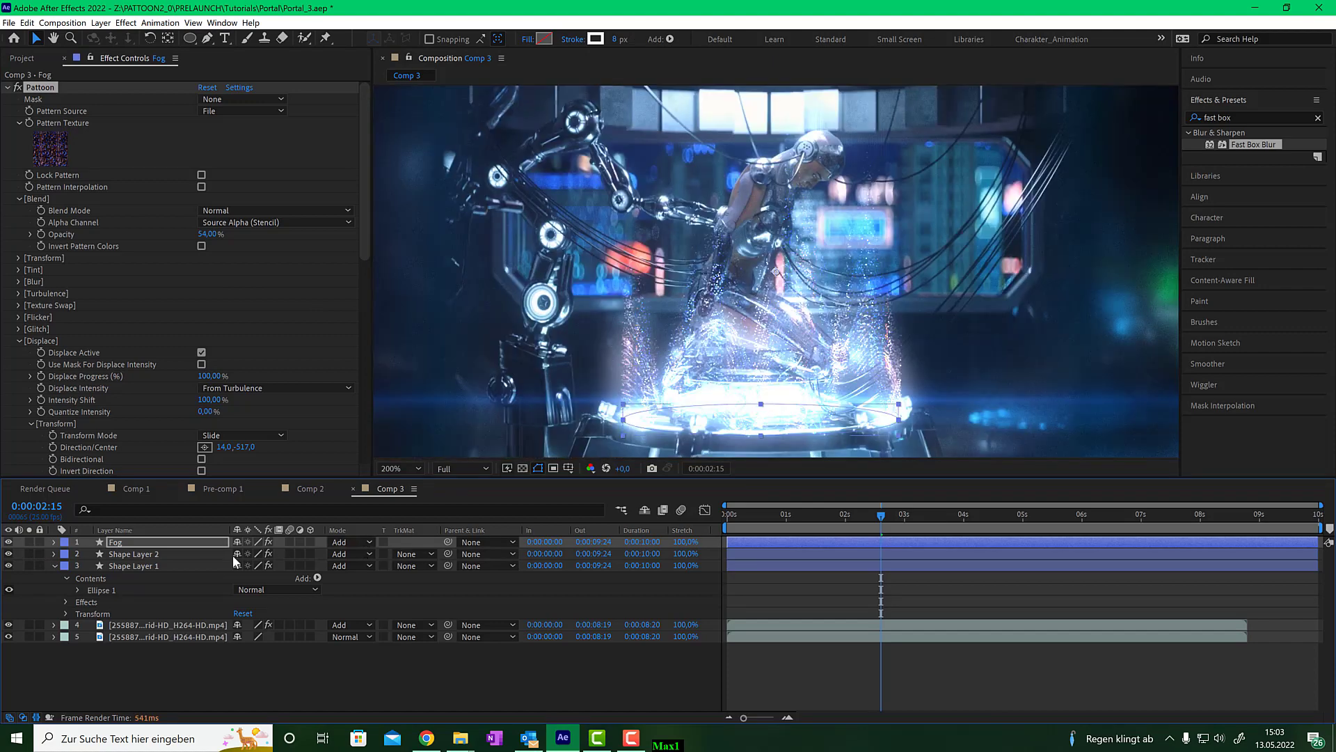
key(comma)
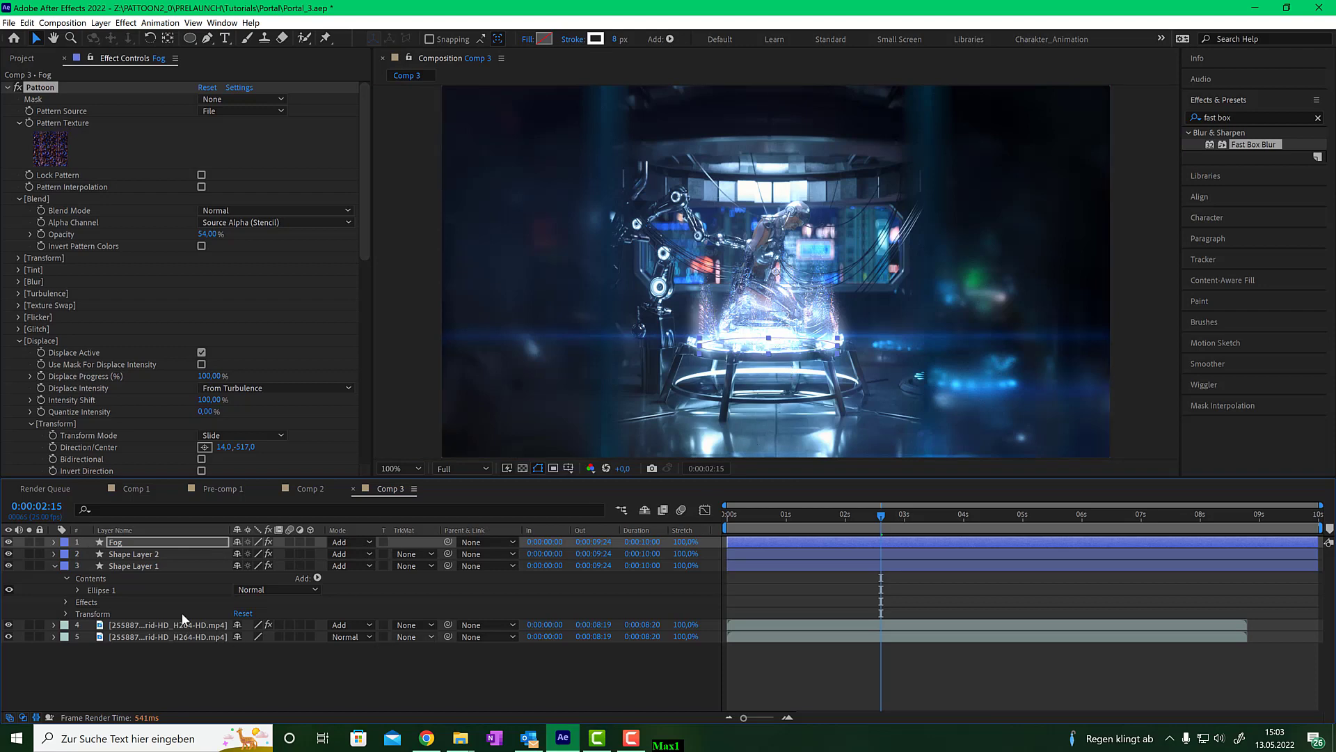
click(117, 549)
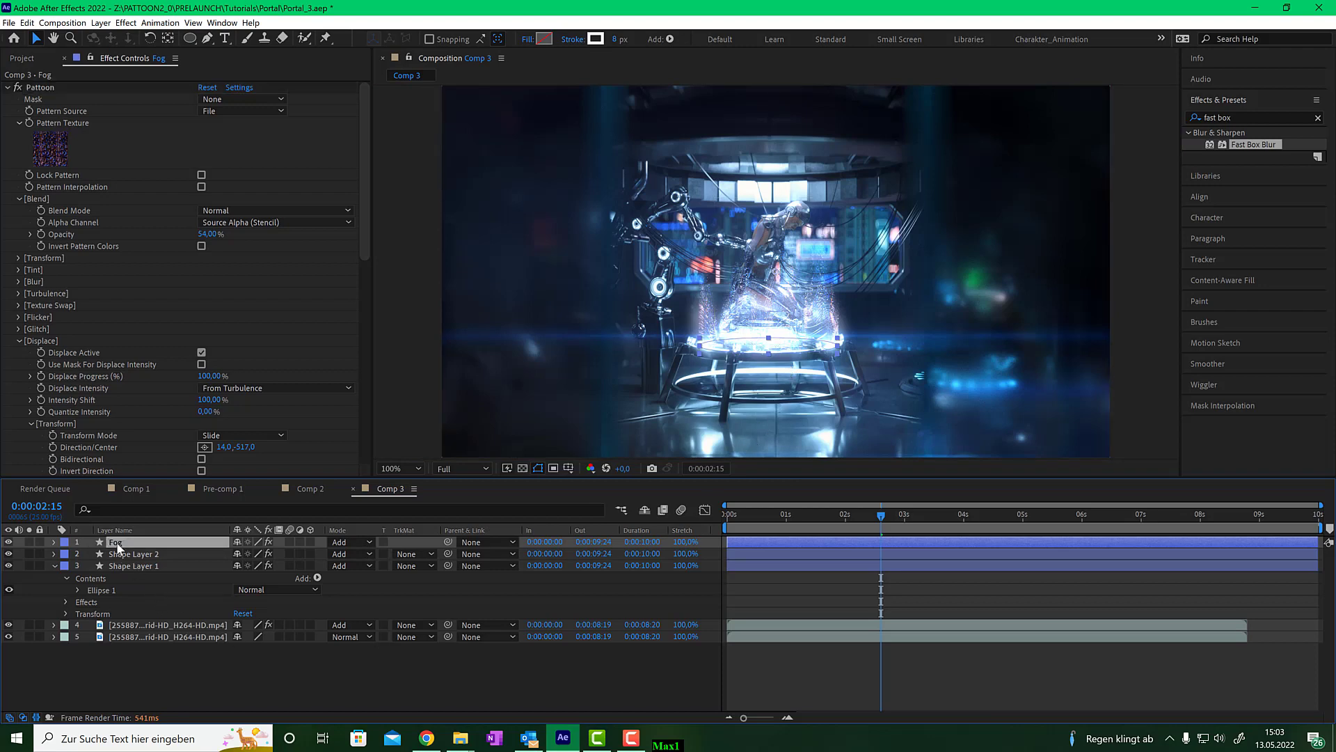
key(ctrl+d)
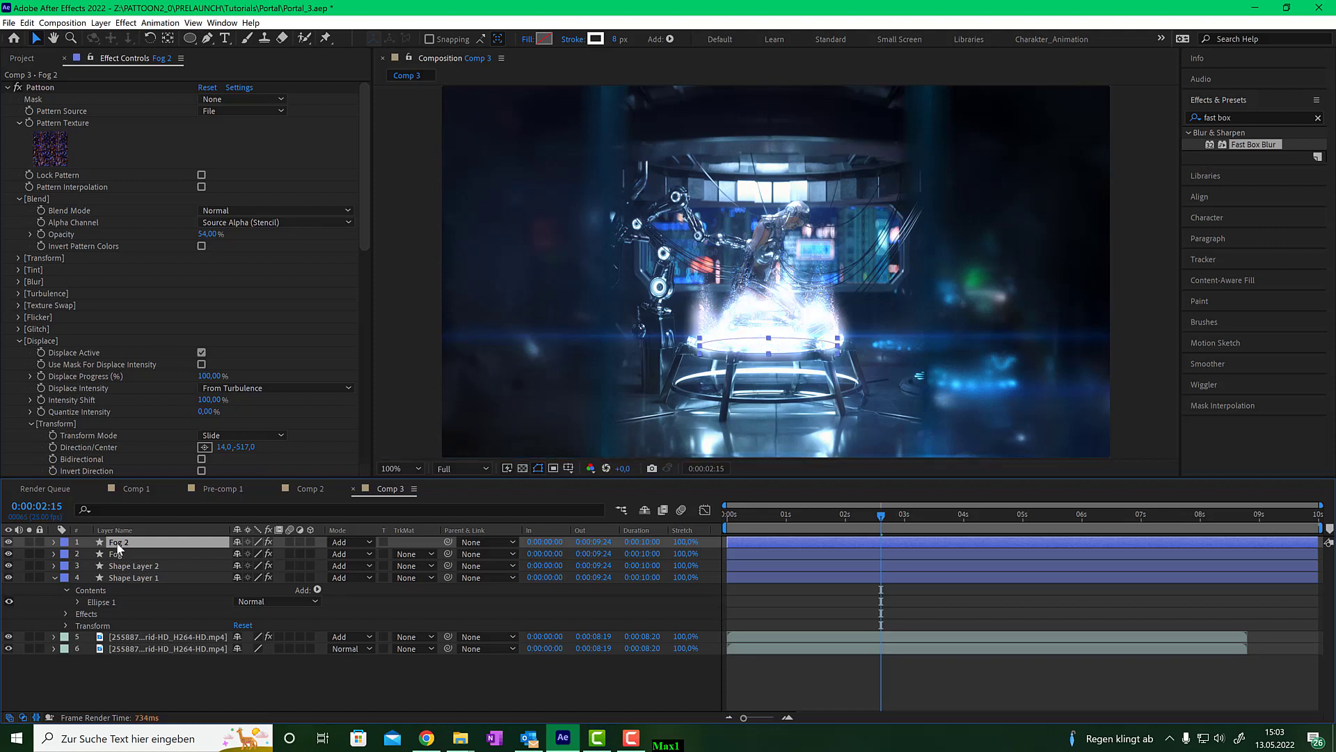
right_click(117, 548)
click(143, 540)
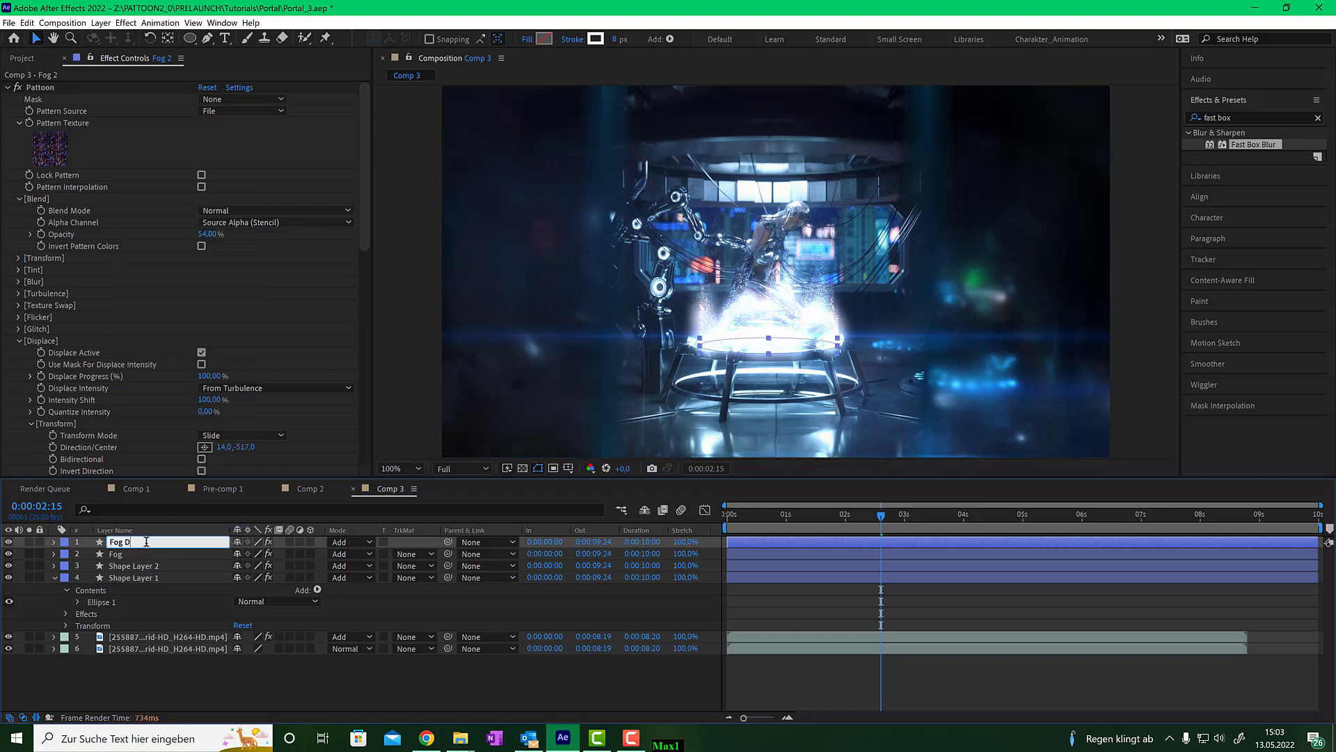
text(Fog Down)
click(167, 673)
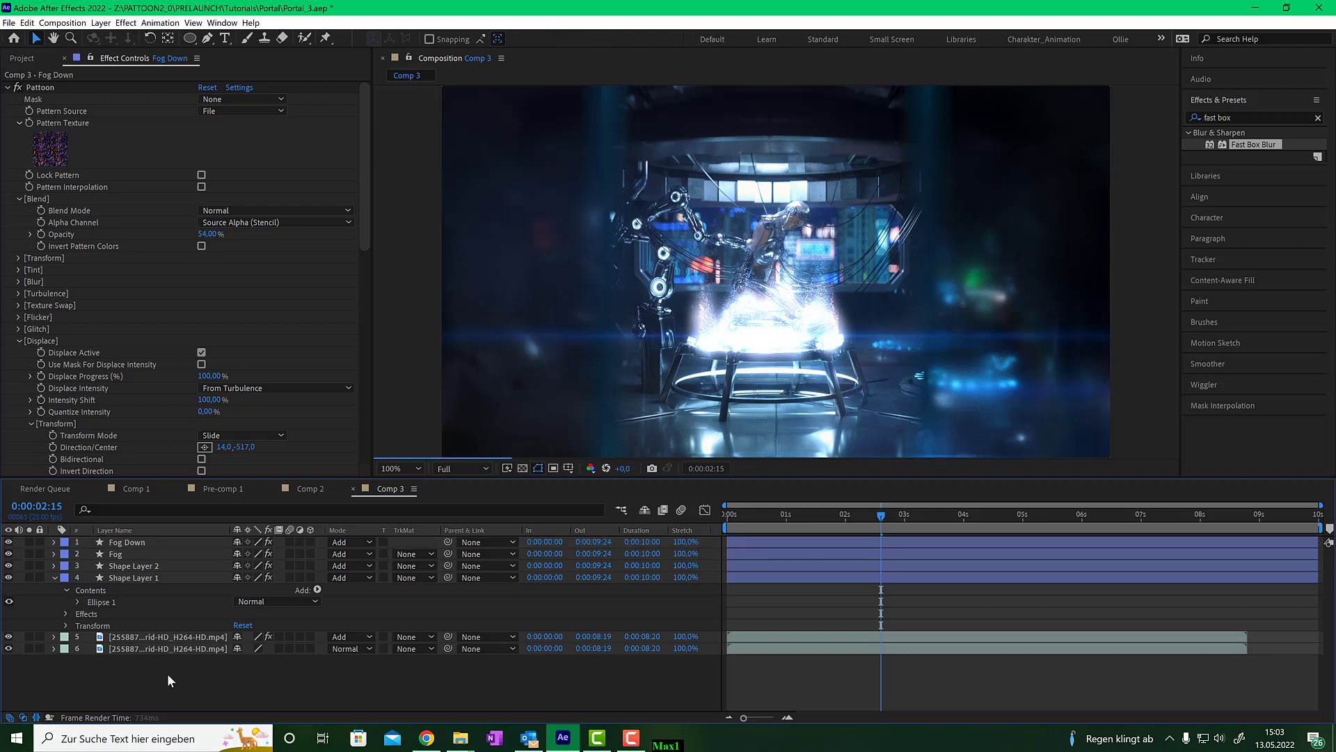
- Solo Fog Down and place its Displace Transform Direction/Center point well below the platform, at about 12, 1058
click(127, 544)
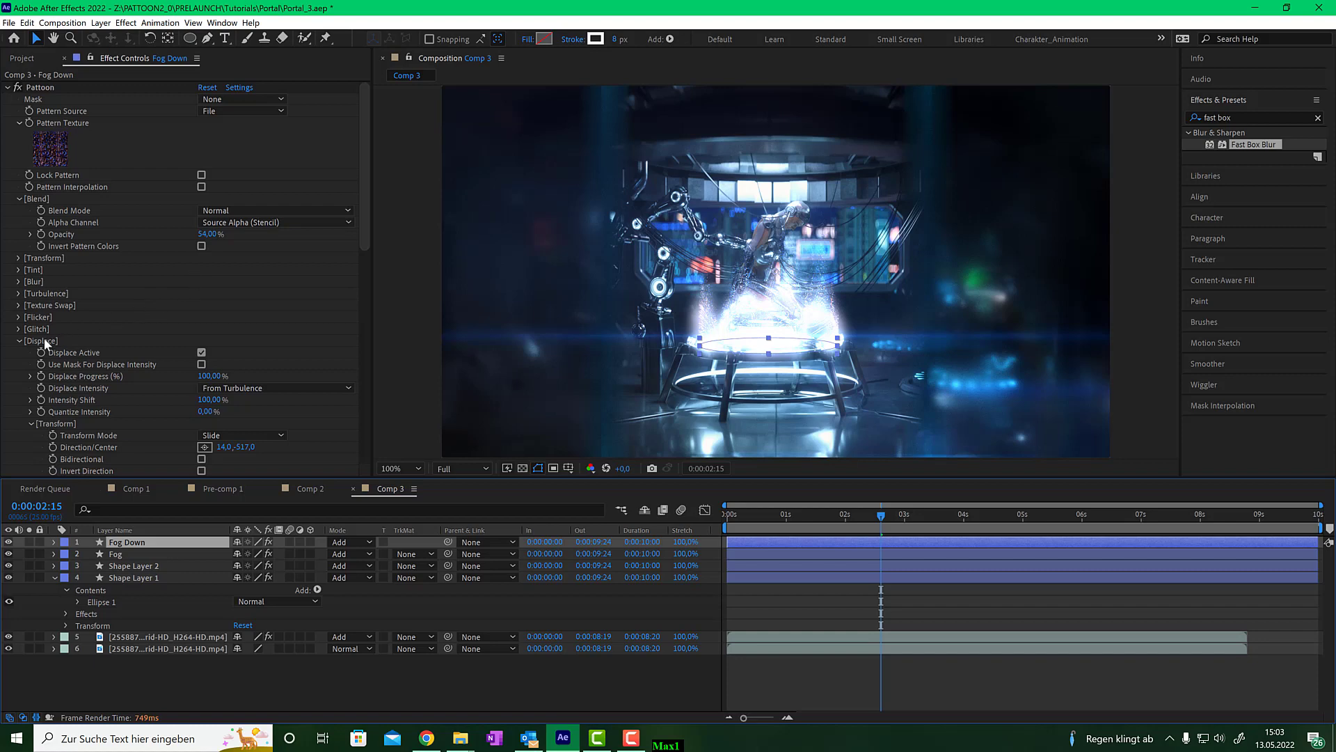
scroll(247, 370, down, 1)
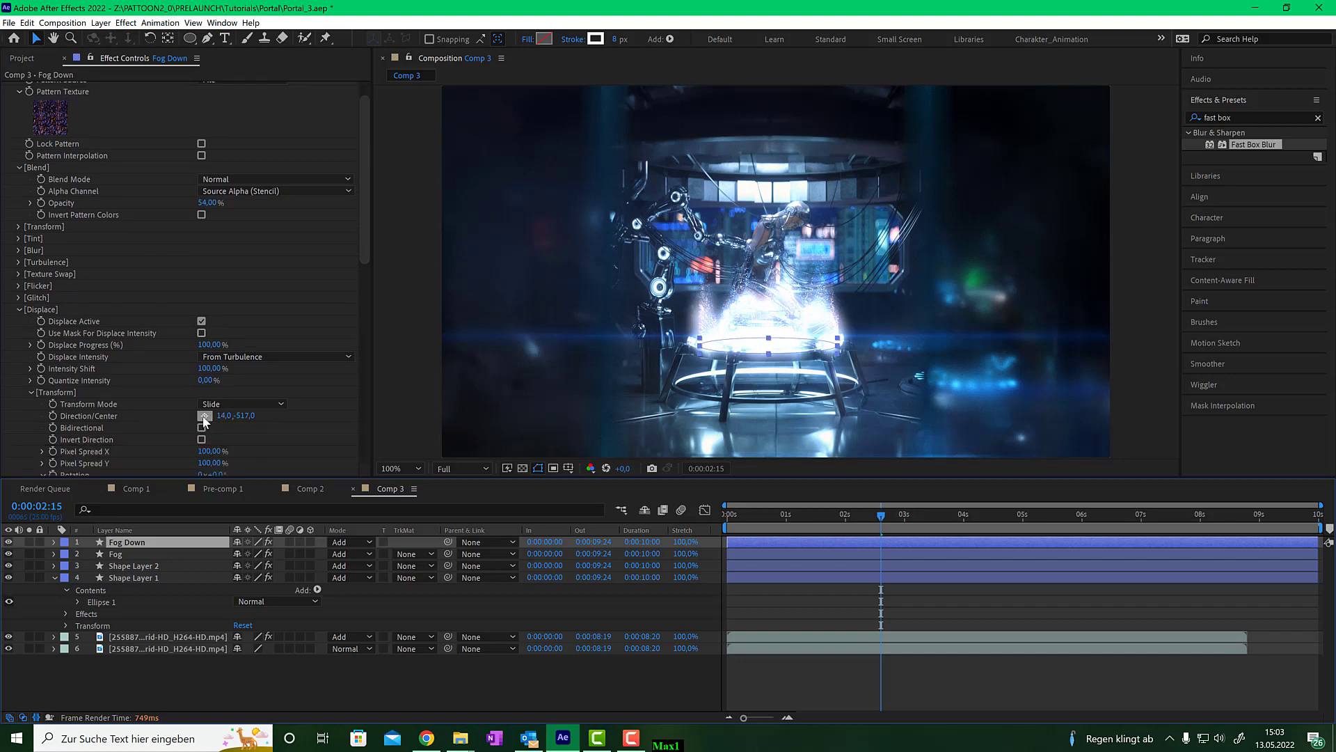
scroll(727, 313, down, 1)
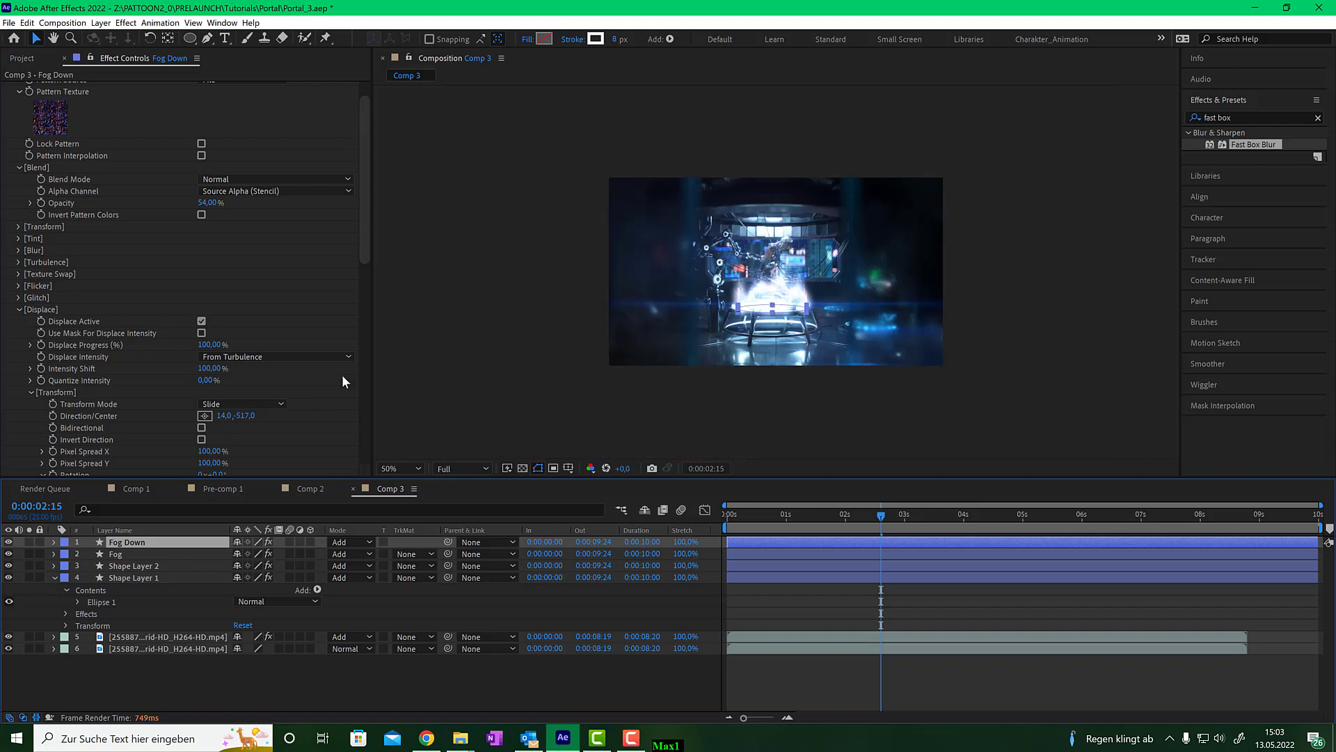
click(205, 416)
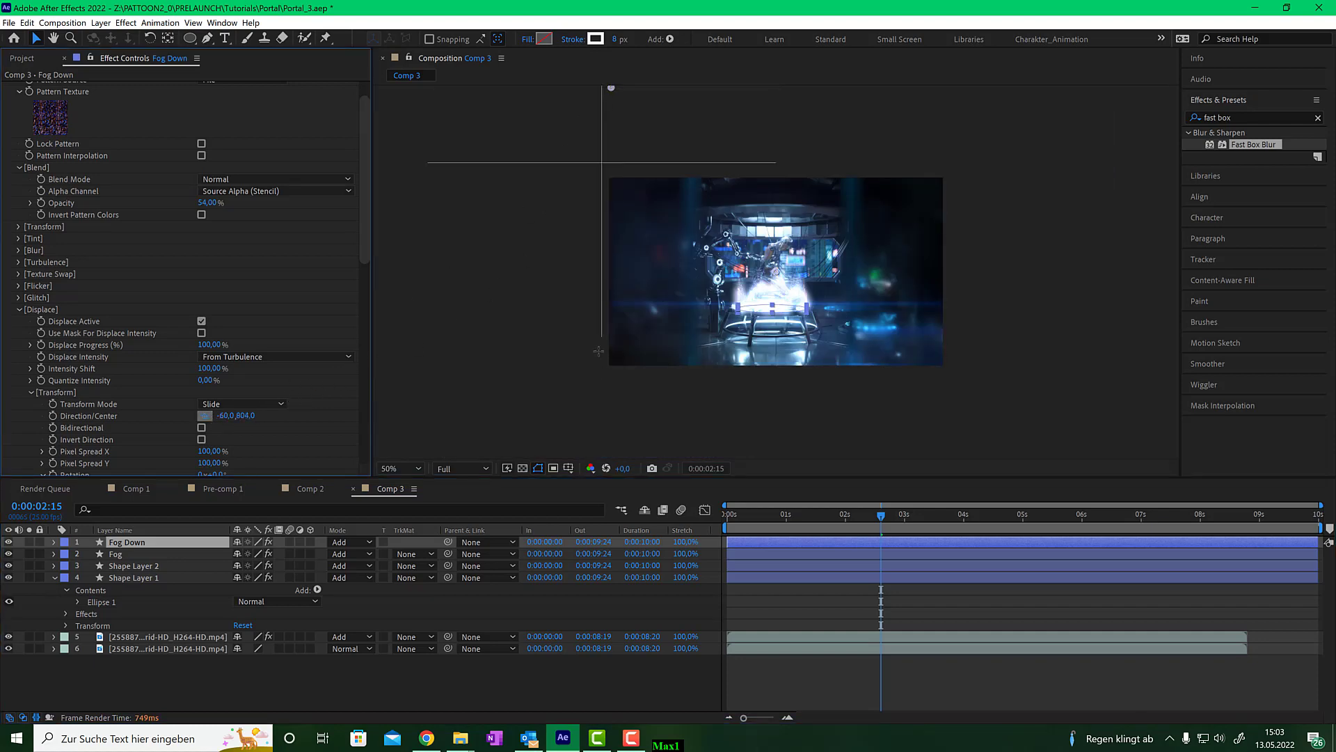
click(610, 406)
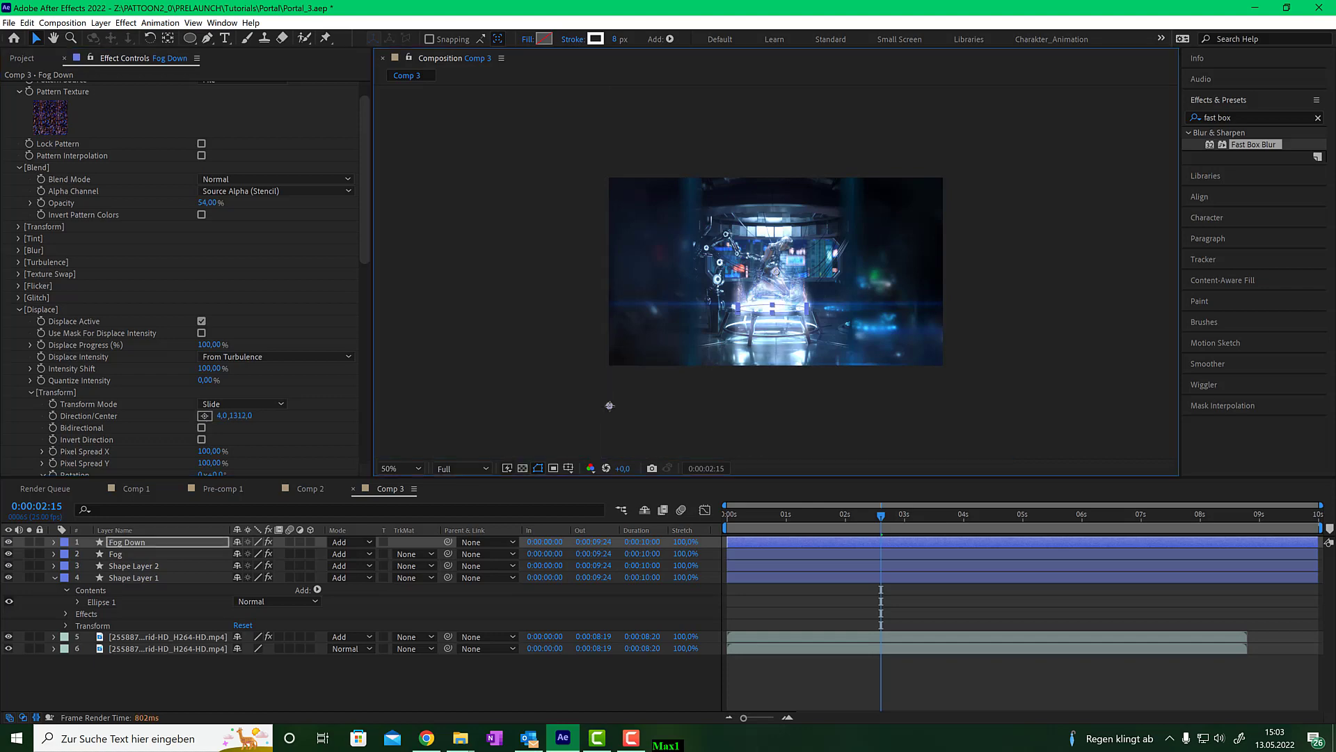
drag(610, 406, 608, 386)
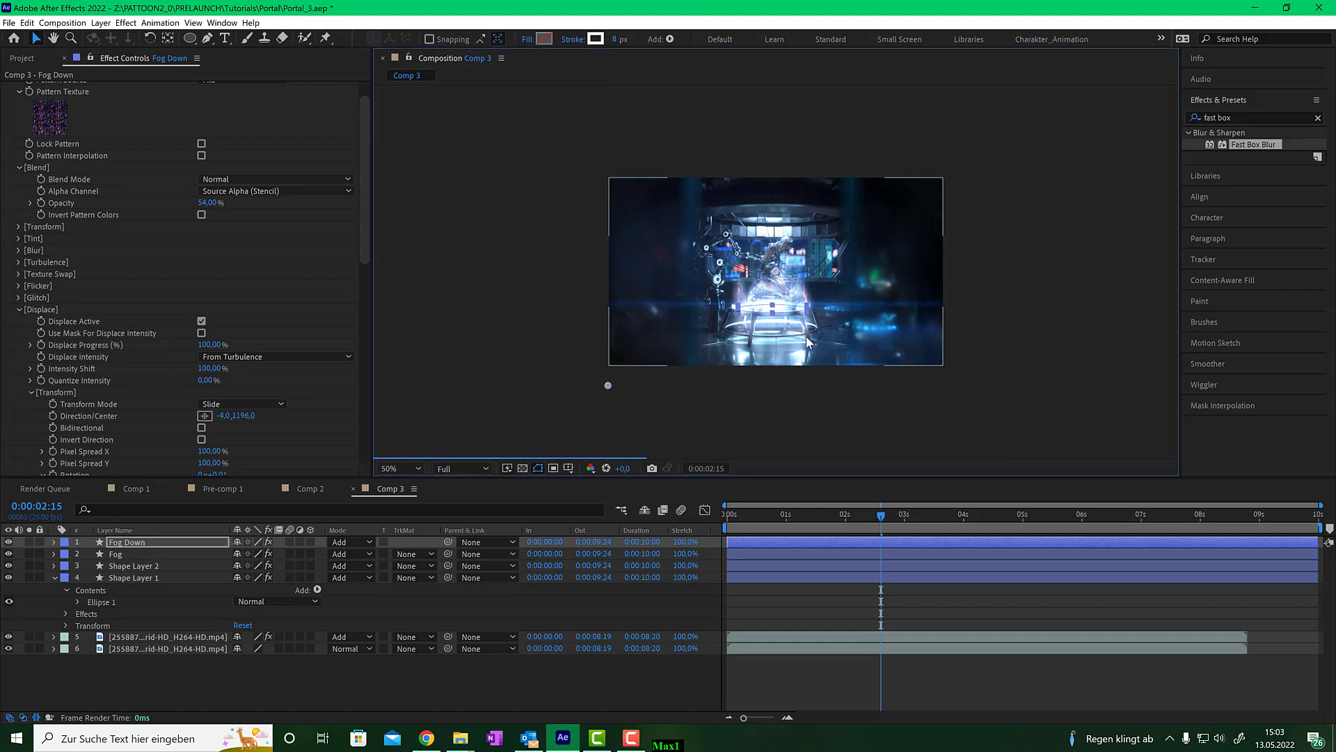
scroll(804, 356, up, 1)
scroll(762, 362, down, 1)
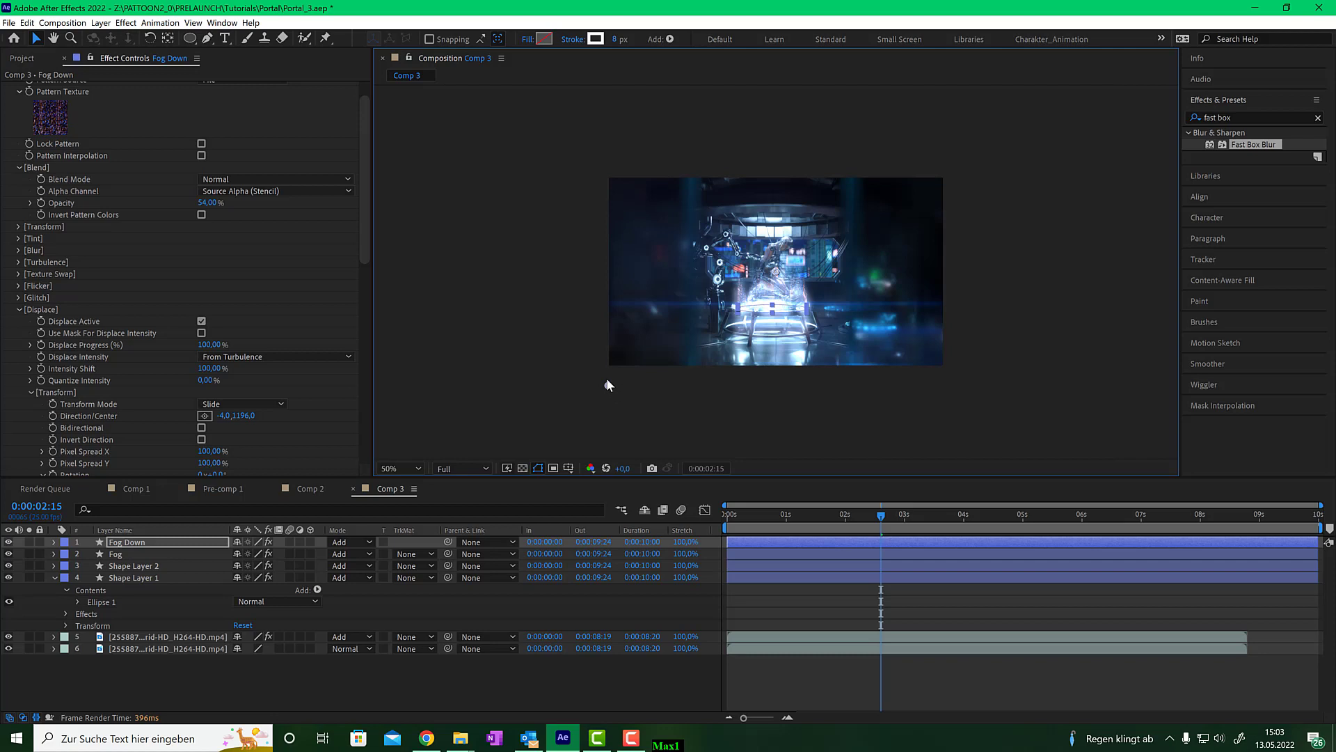
drag(606, 380, 607, 362)
click(30, 542)
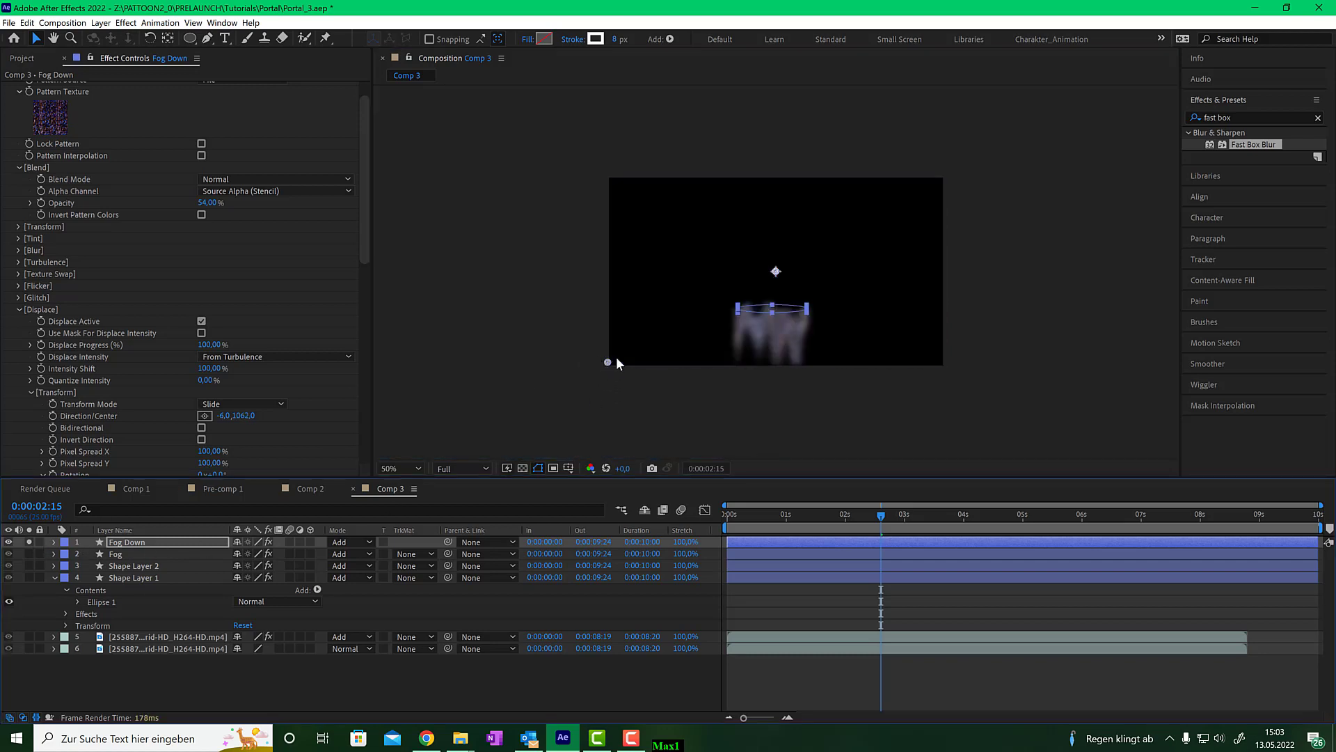
drag(609, 362, 611, 356)
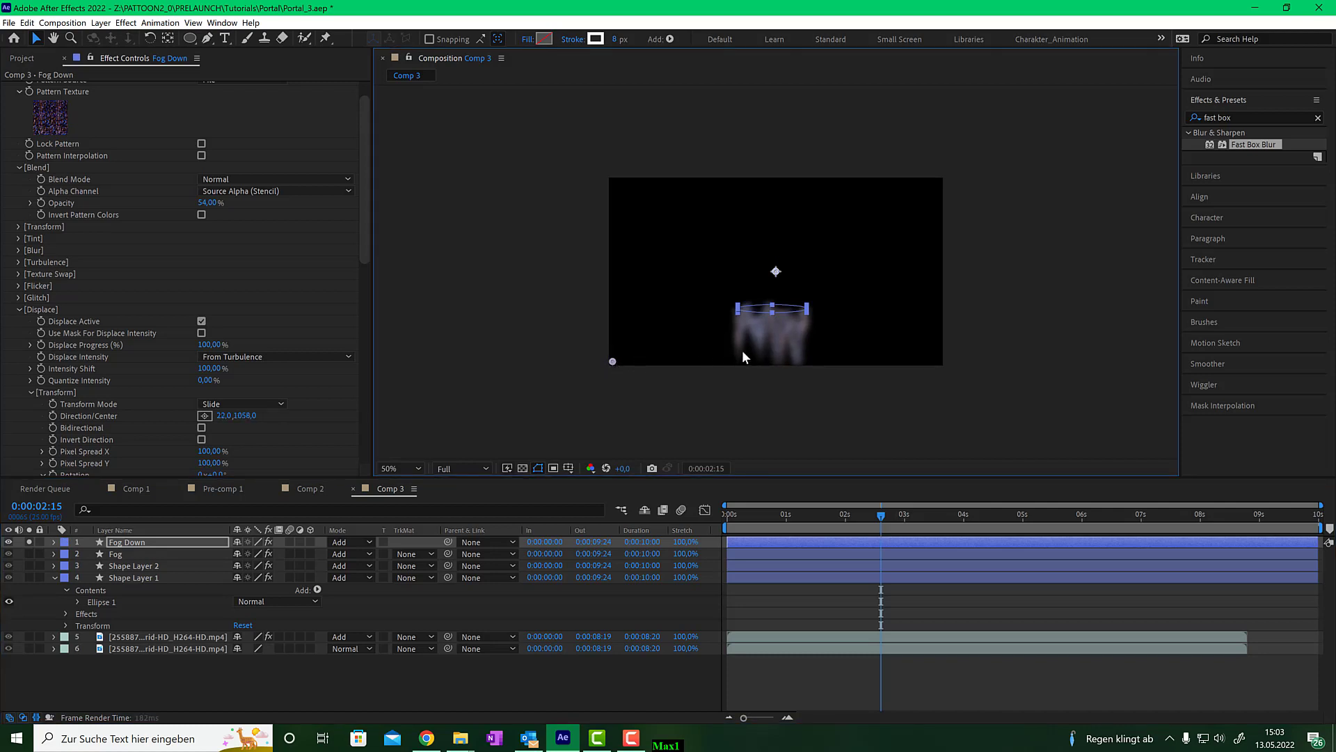
- Set Fog Down's Transform Mode to Scale XY and move its Direction/Center above the platform to about 894, 427
key(period)
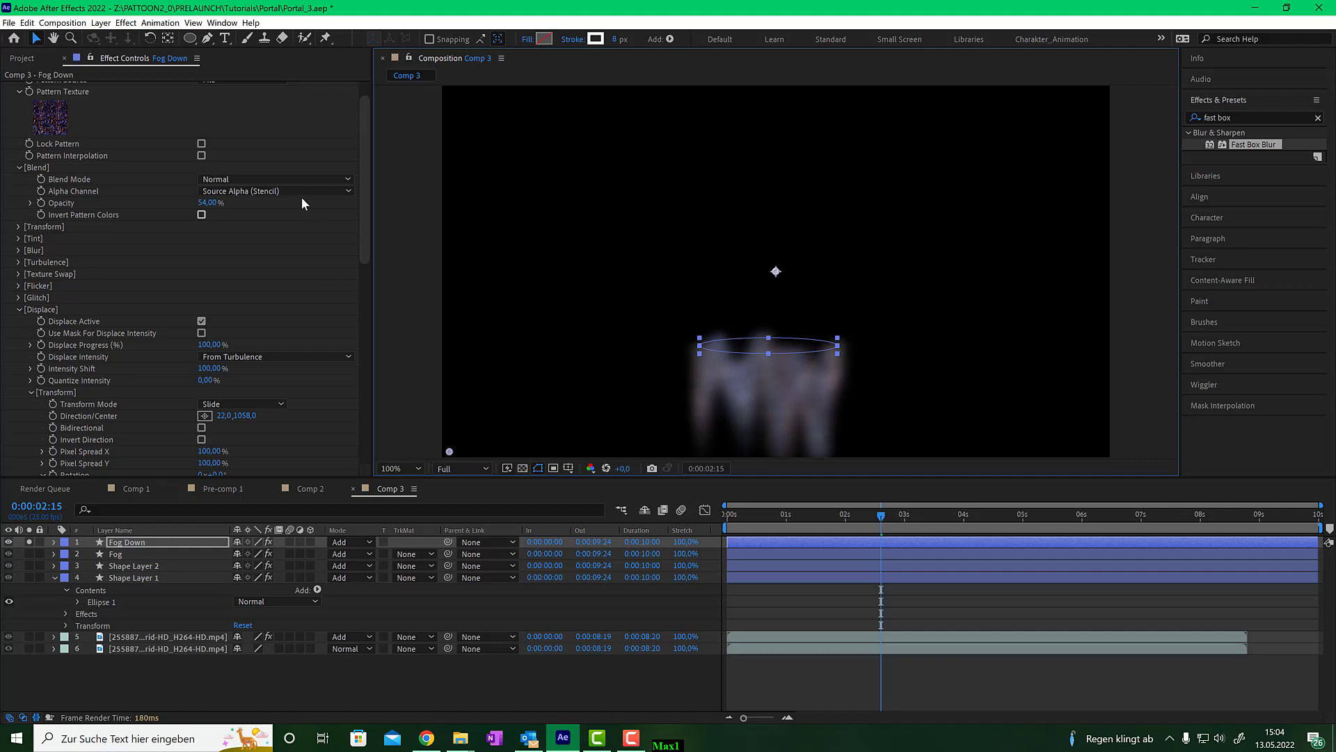
click(267, 404)
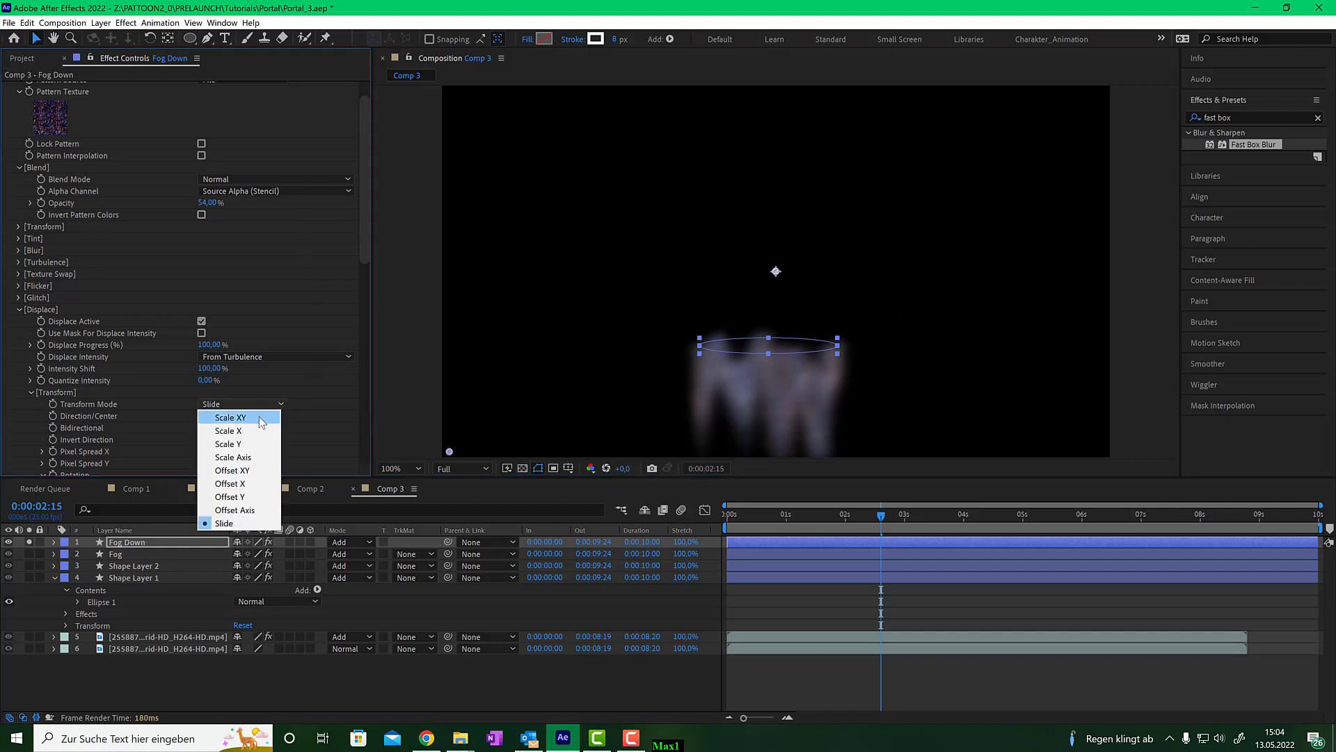
click(261, 419)
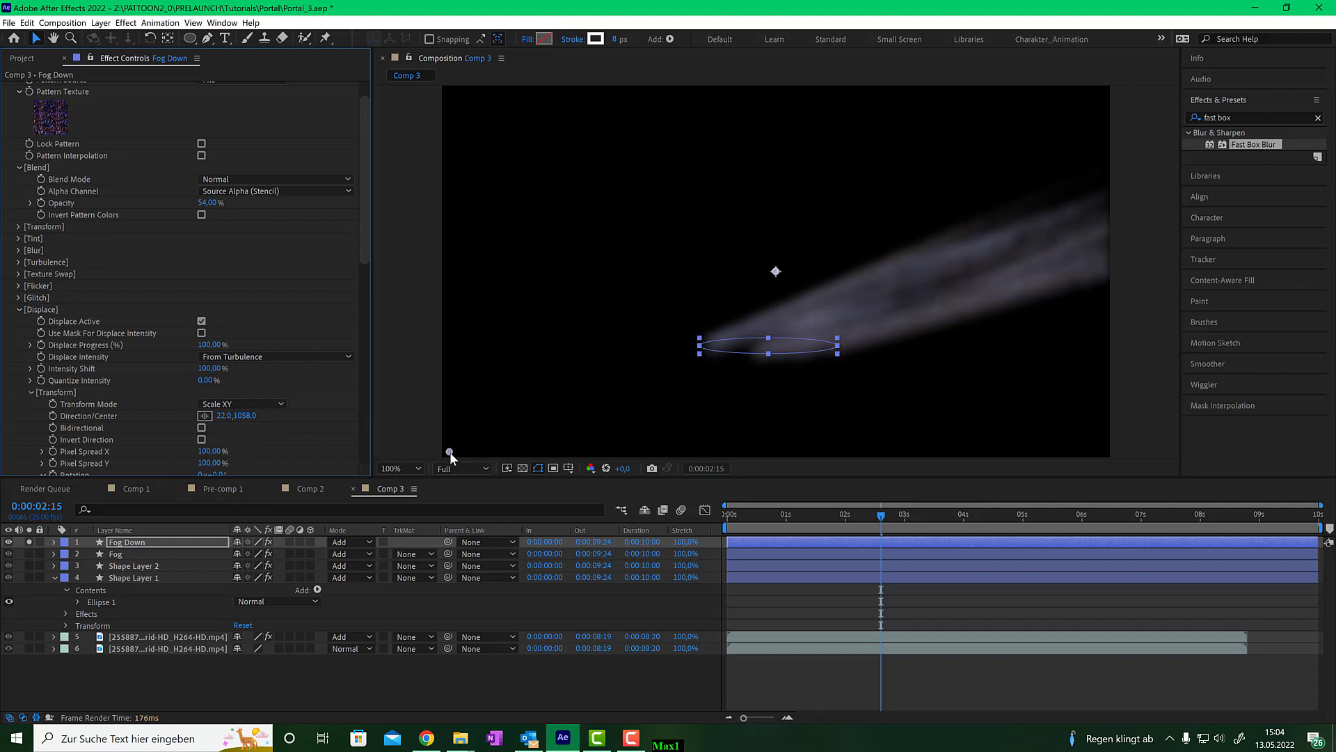
drag(450, 452, 755, 293)
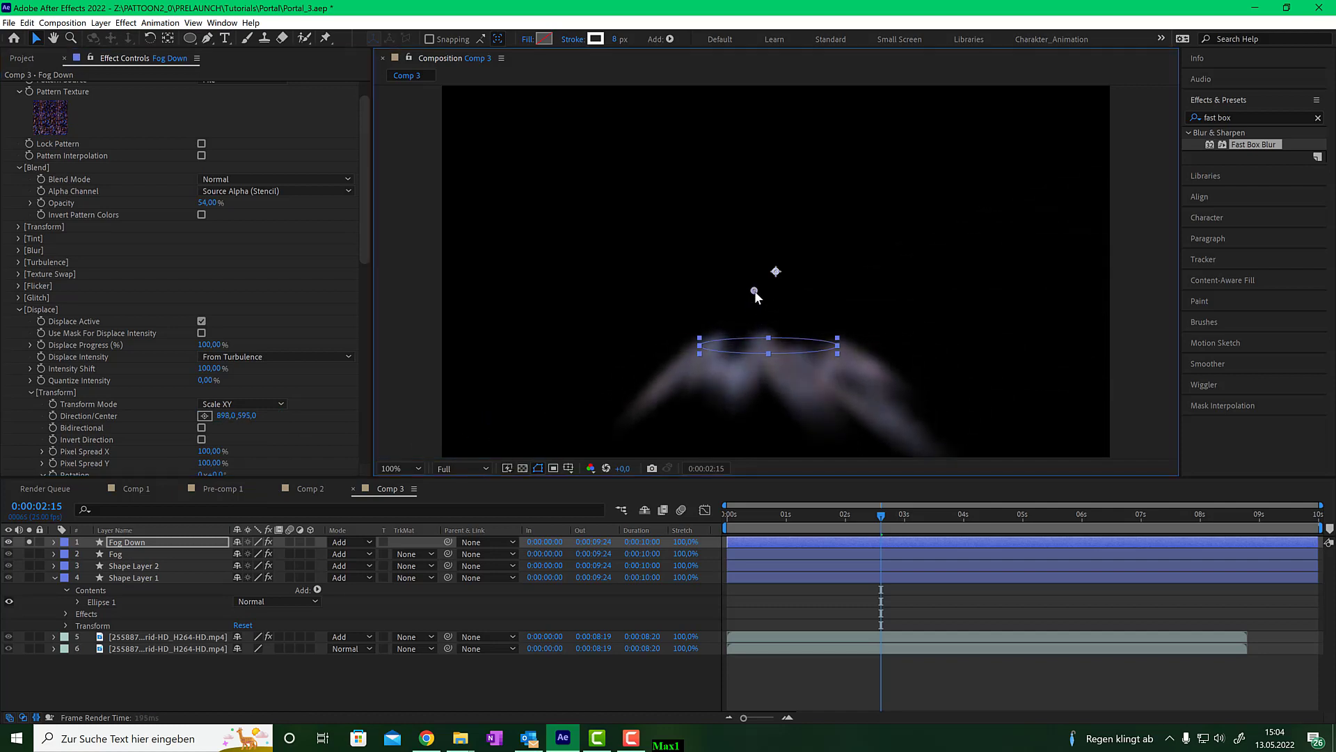
mouse_move(876, 515)
mouse_down()
mouse_move(715, 518)
mouse_move(997, 513)
mouse_move(881, 516)
mouse_up()
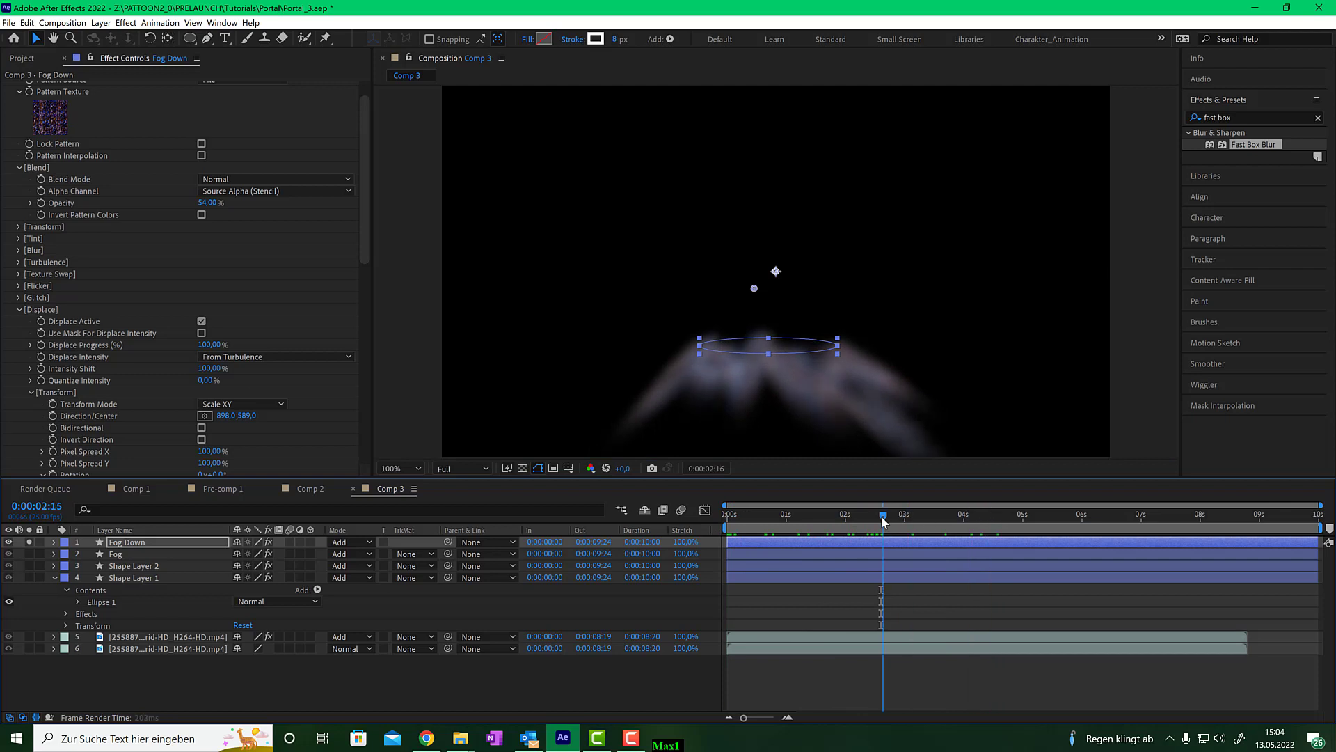
drag(754, 286, 753, 234)
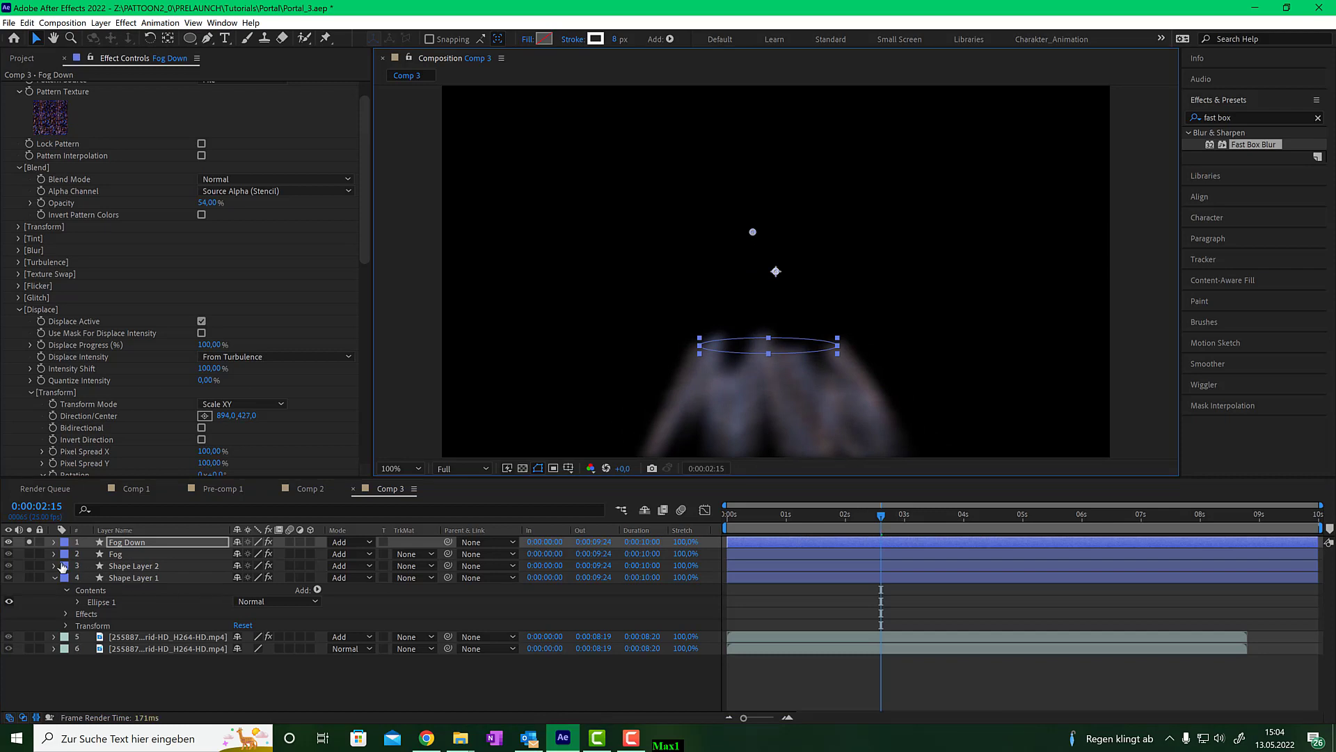
- Unsolo Fog Down and play back the composition from the start to review the fog
click(29, 542)
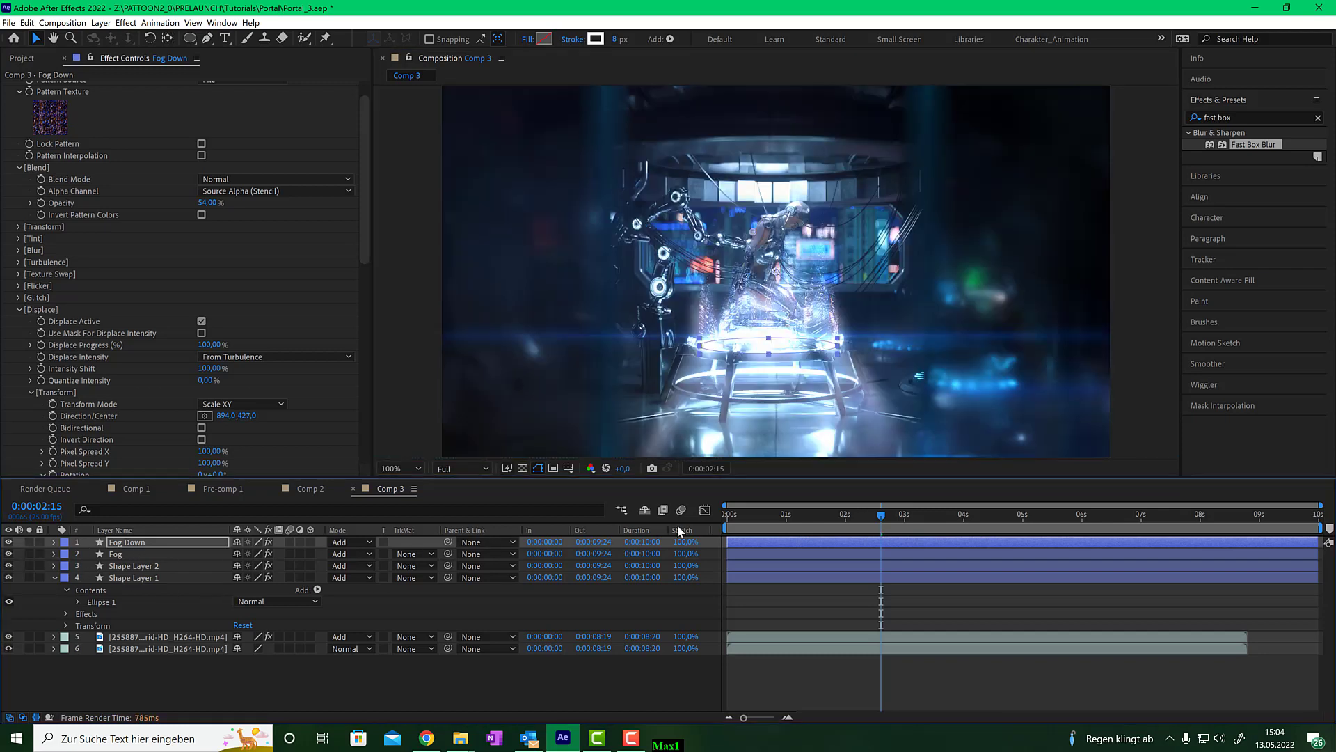
drag(876, 519, 721, 521)
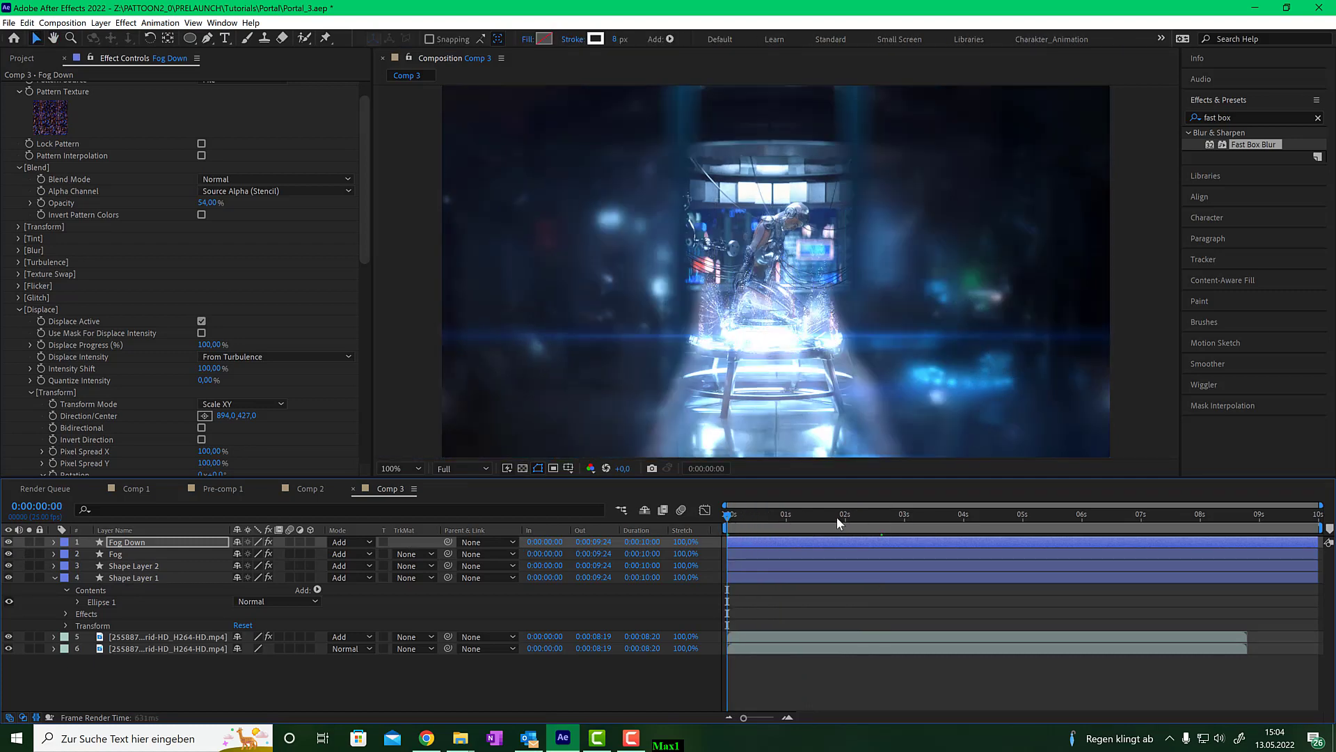
key(space)
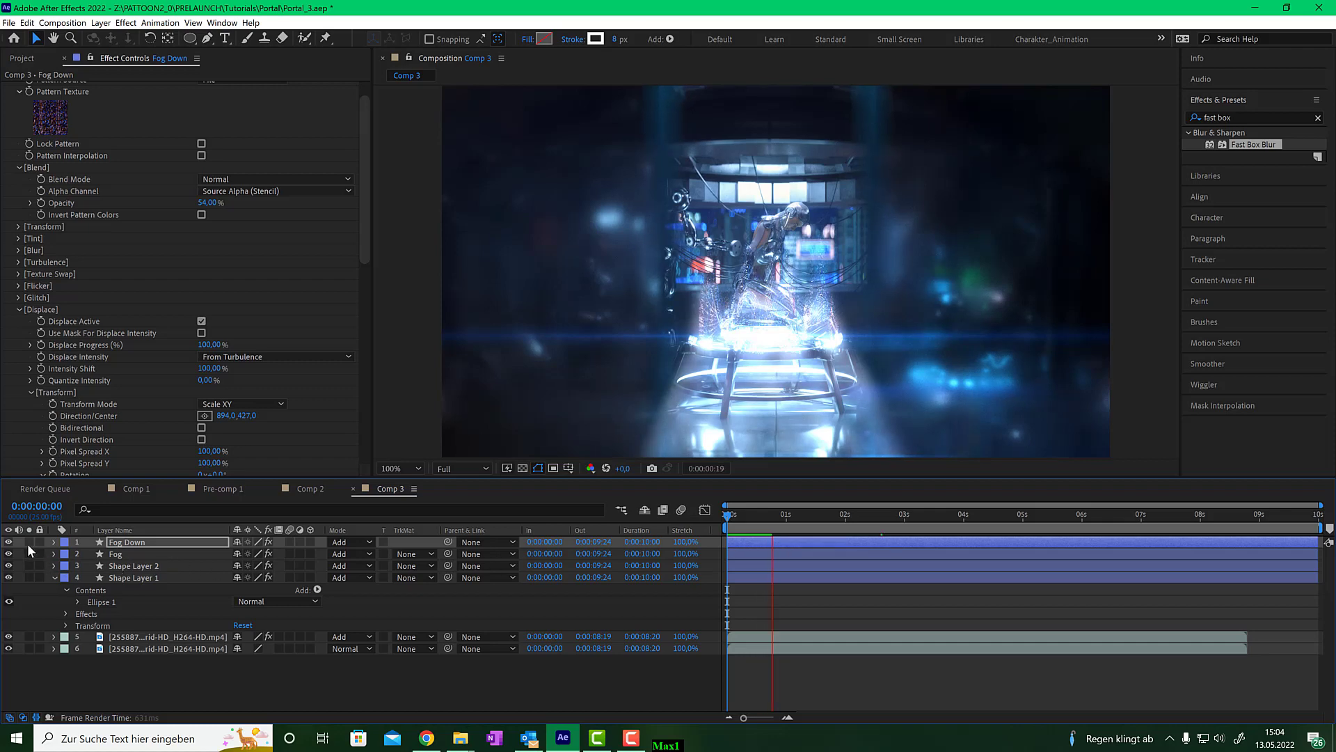
click(852, 516)
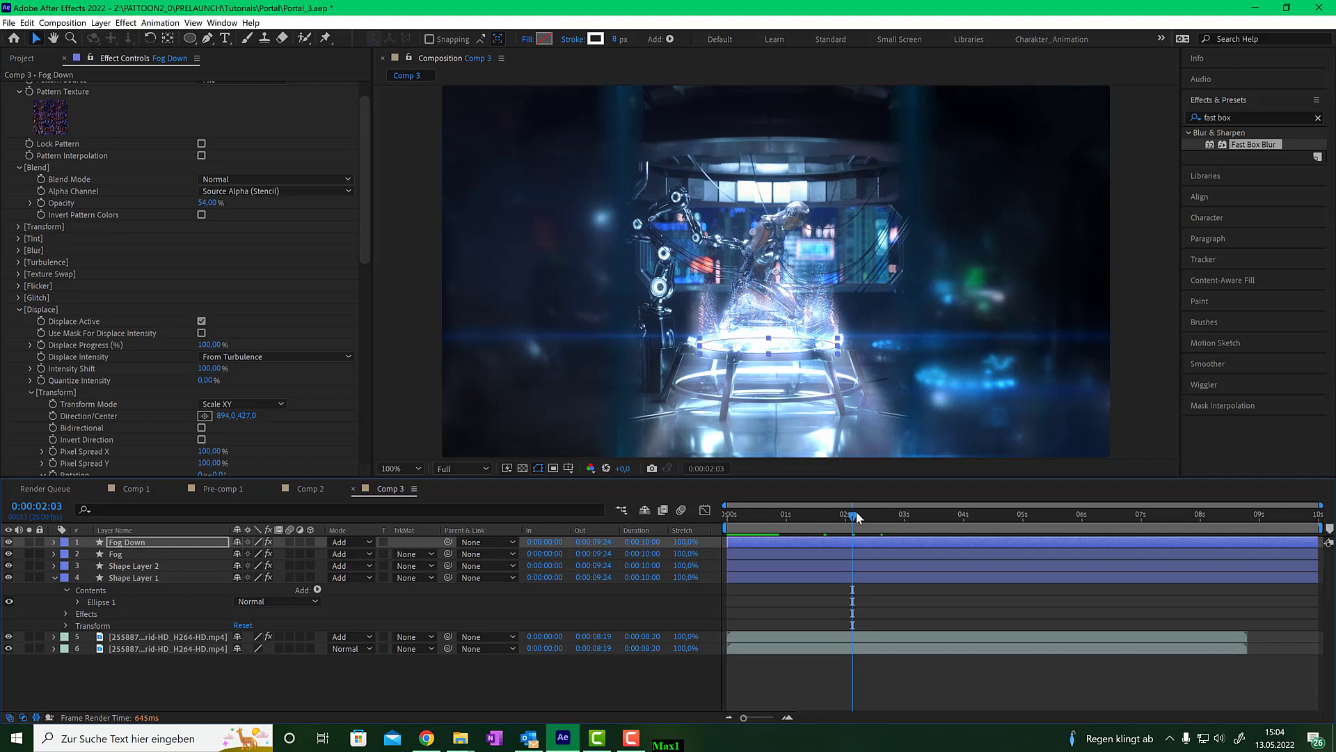
drag(857, 516, 1014, 511)
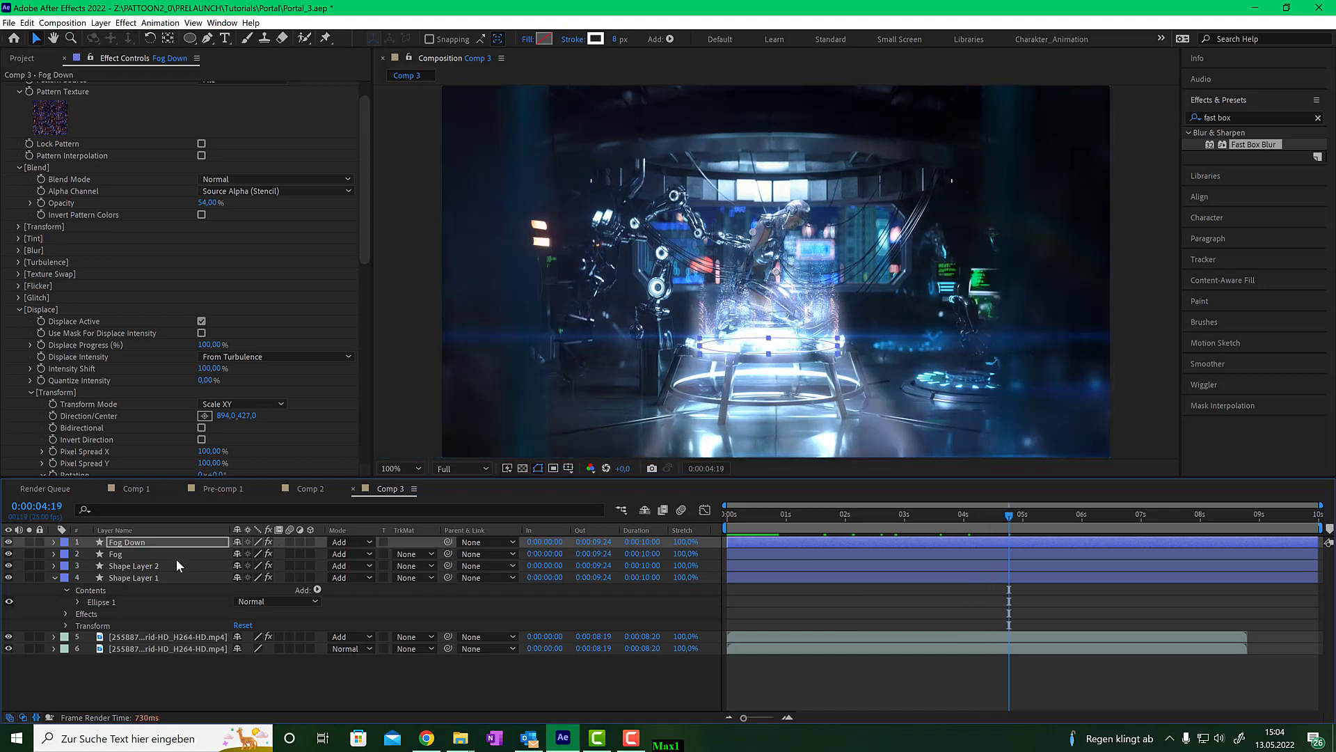
- Set Fog Down's Max Shape Density (Pixels) under the Shape group to 30
click(169, 541)
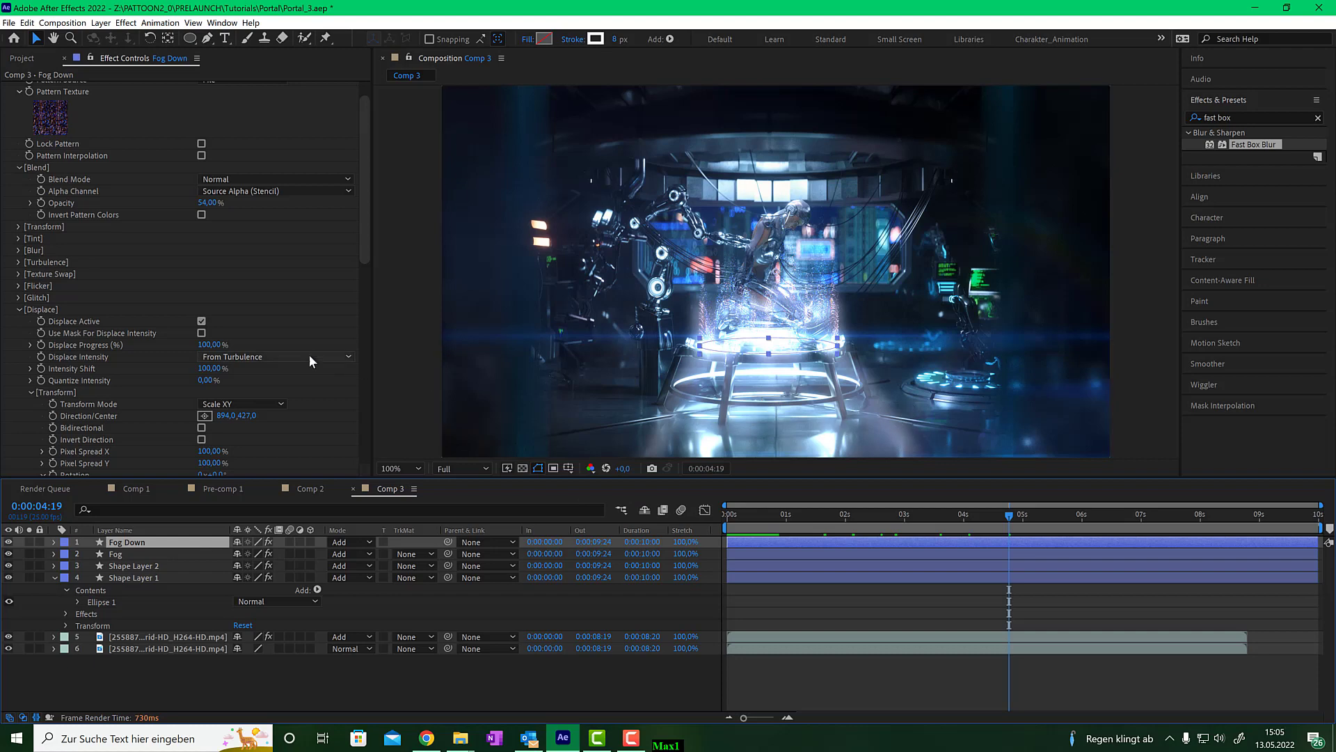
scroll(85, 257, up, 2)
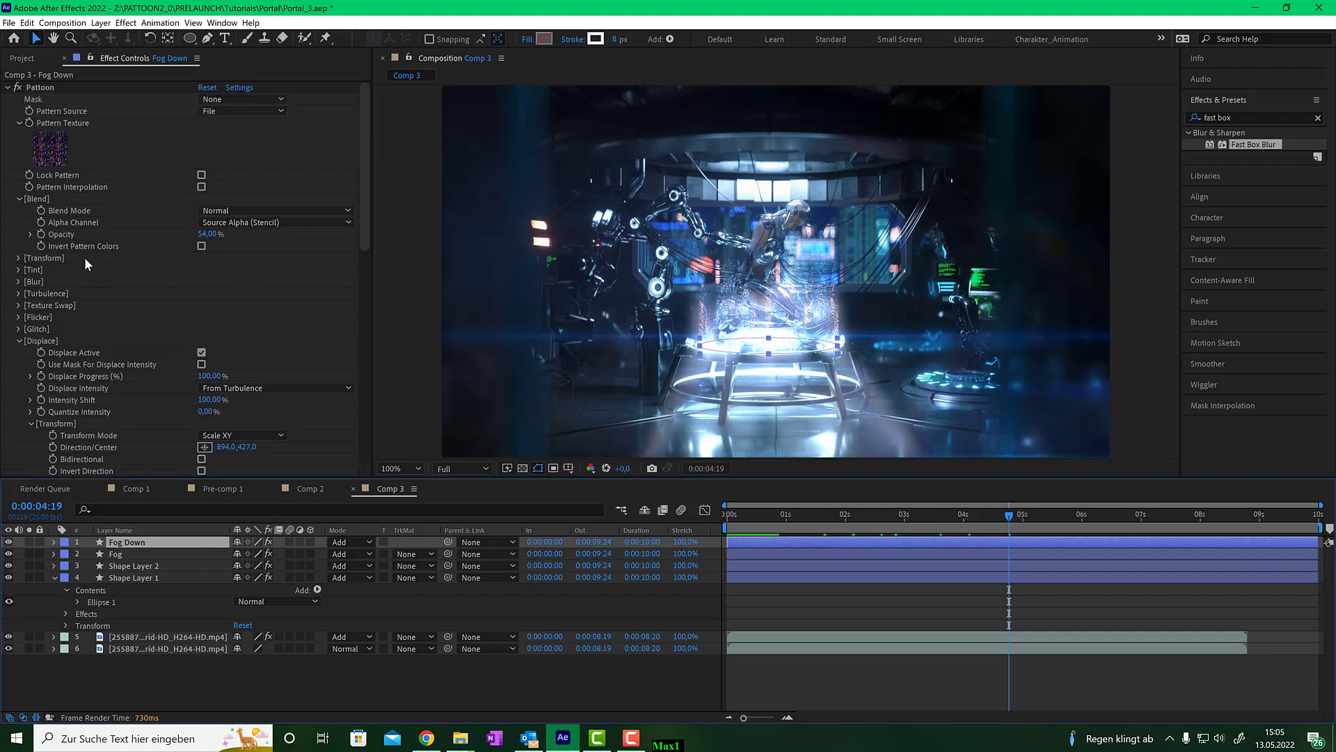
click(9, 87)
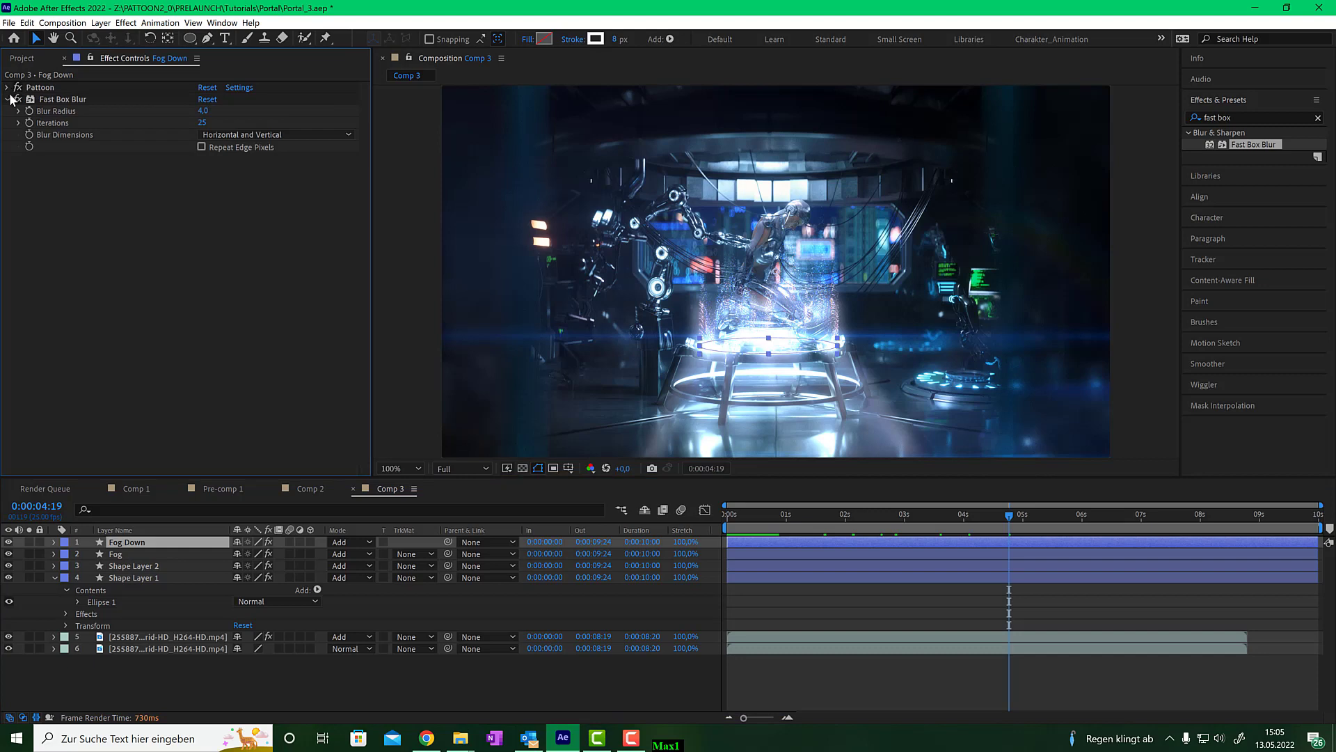
click(10, 87)
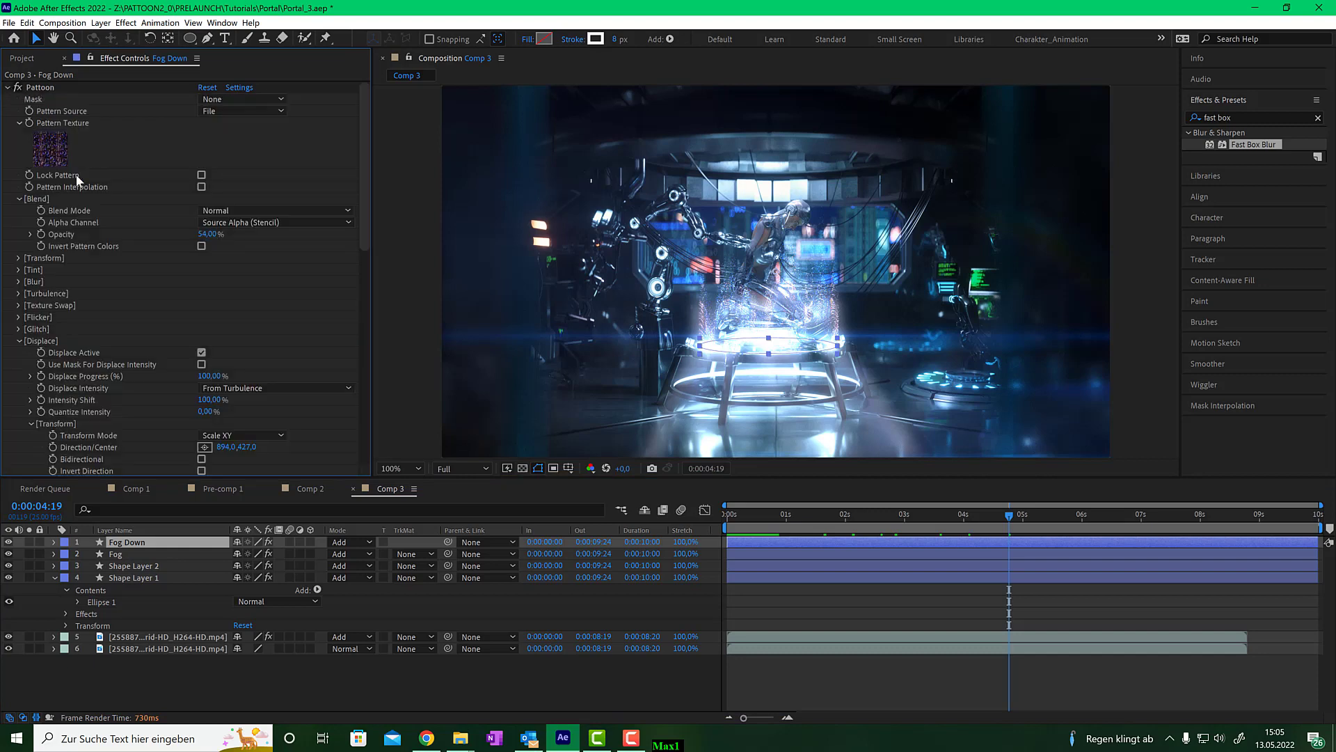
click(31, 421)
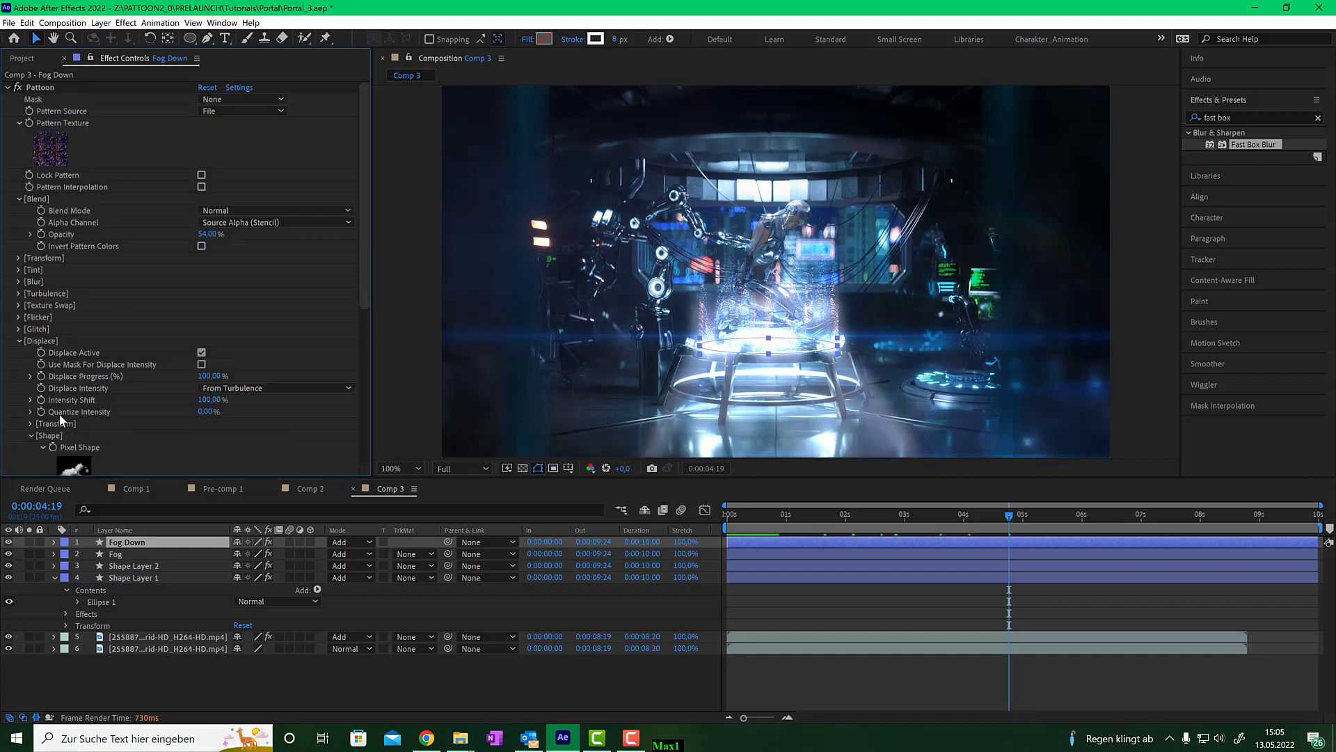
scroll(90, 413, down, 4)
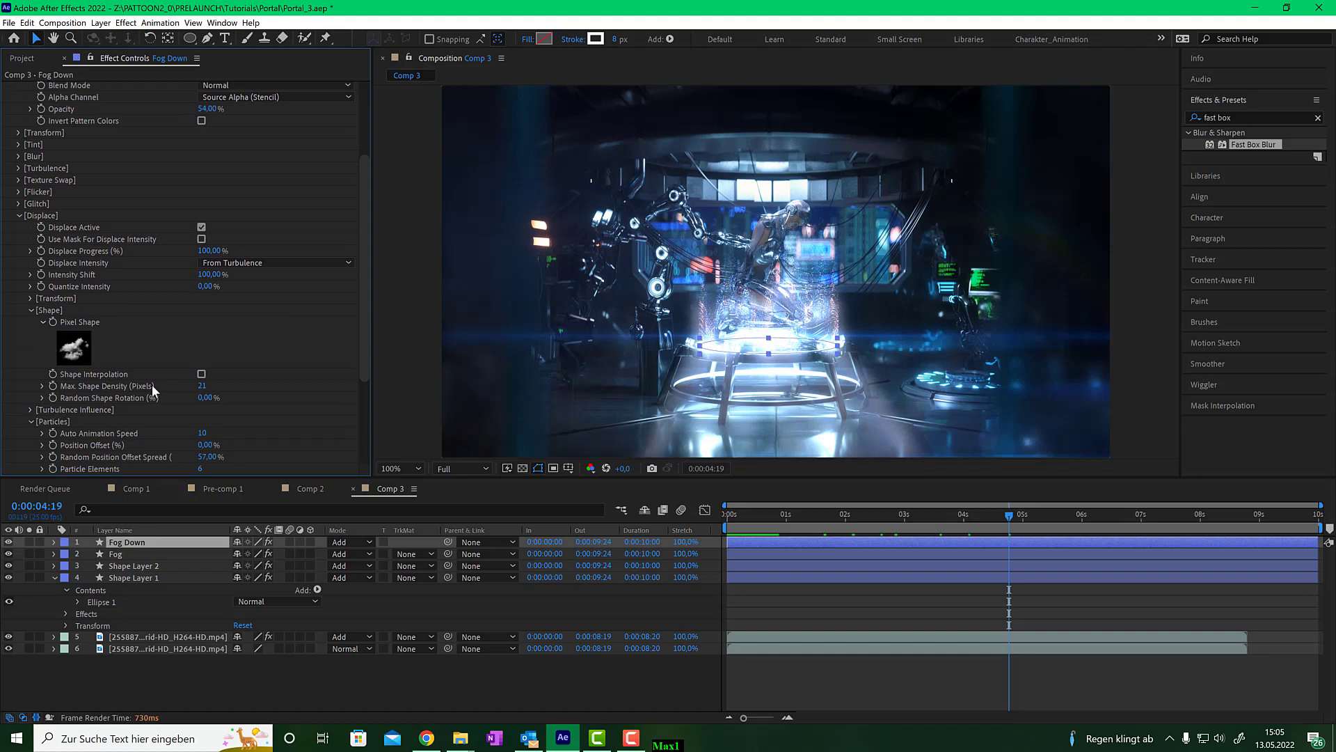
click(203, 386)
text(30)
key(Return)
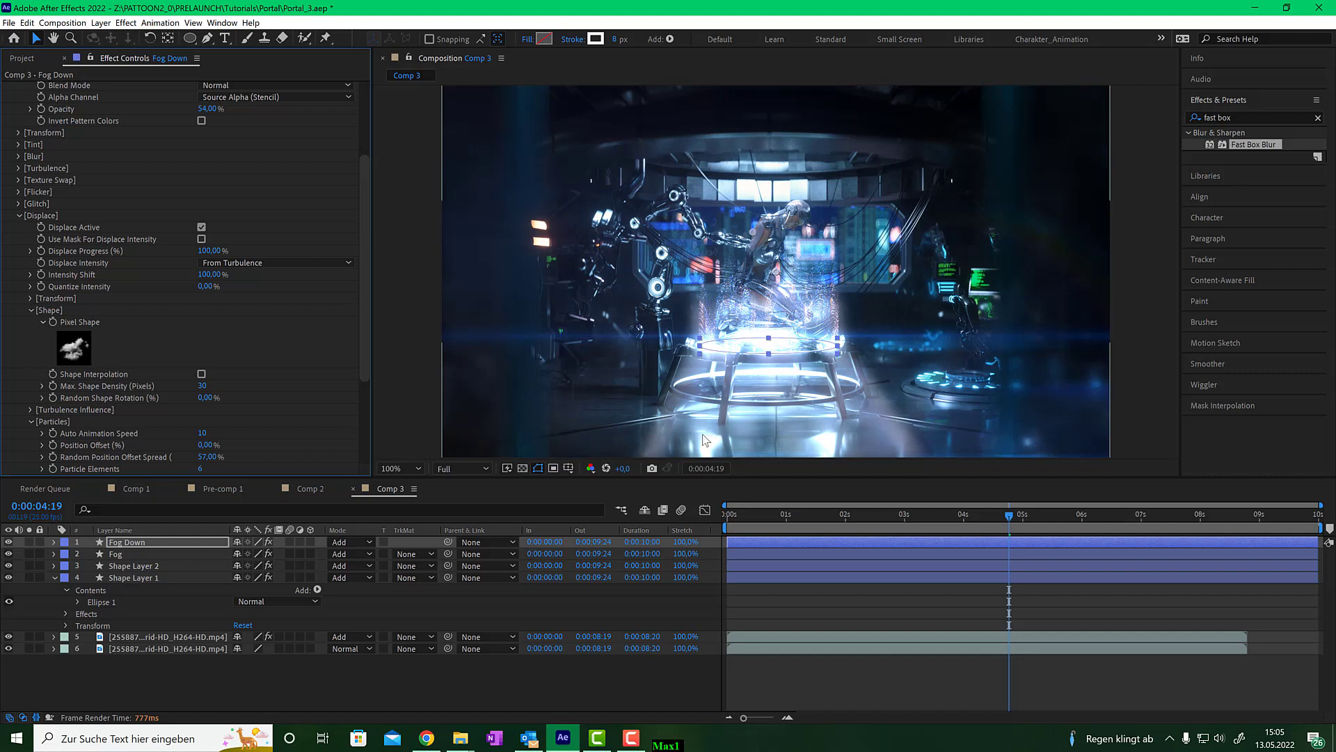
- Reposition Fog Down's Direction/Center onto the platform's centre at about 943, 653
key(comma)
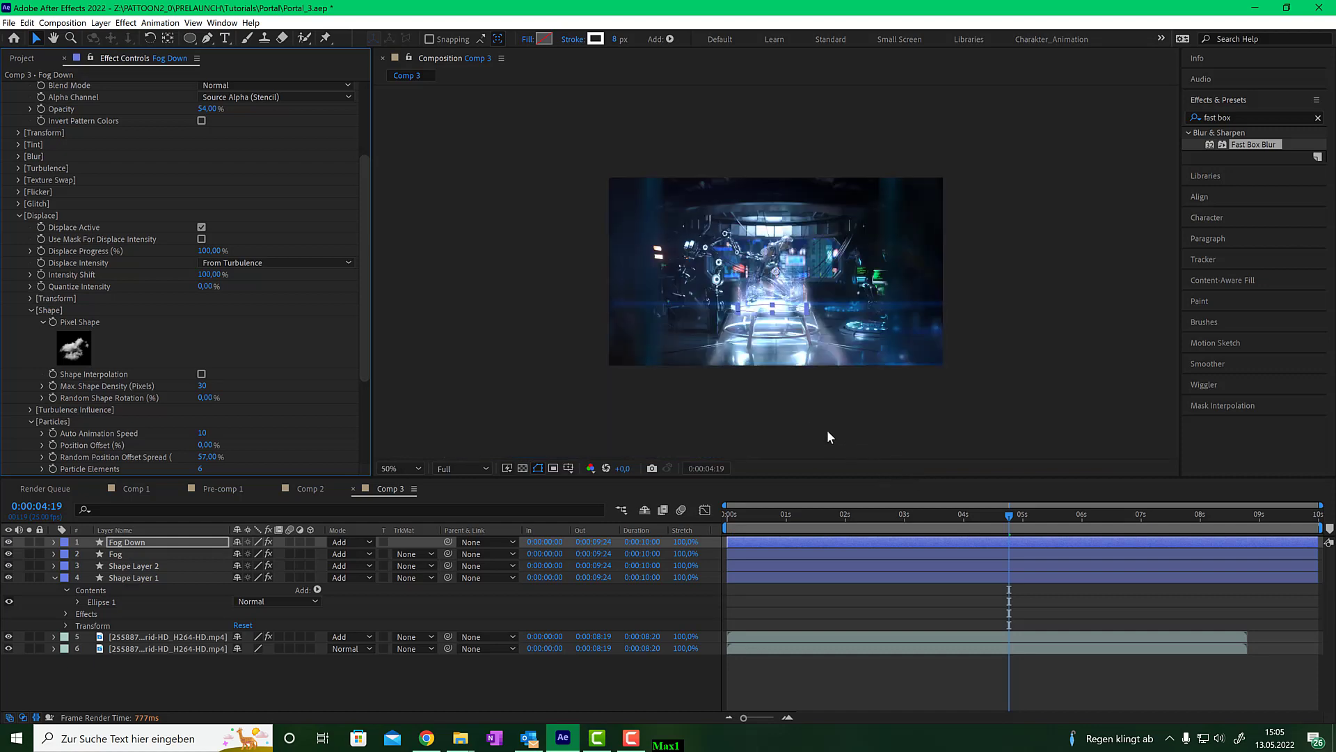
key(period)
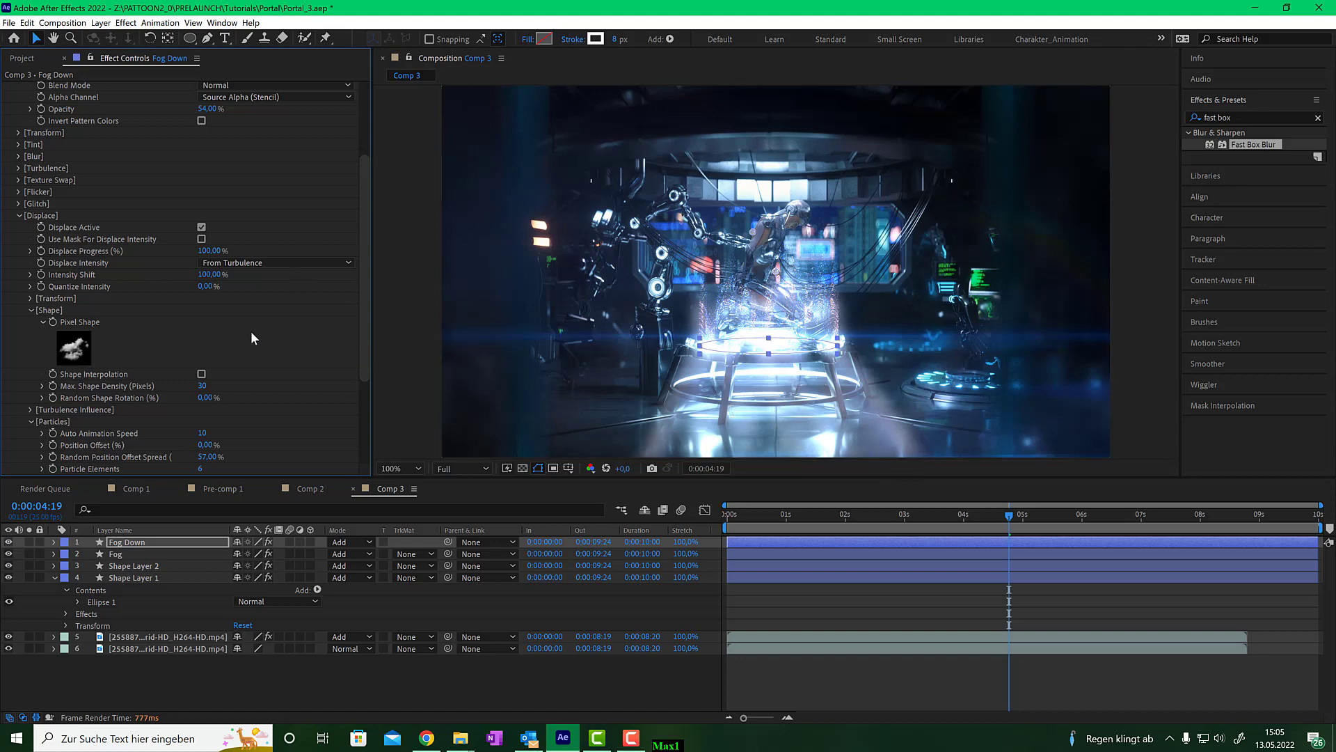
scroll(122, 211, down, 1)
scroll(118, 218, up, 2)
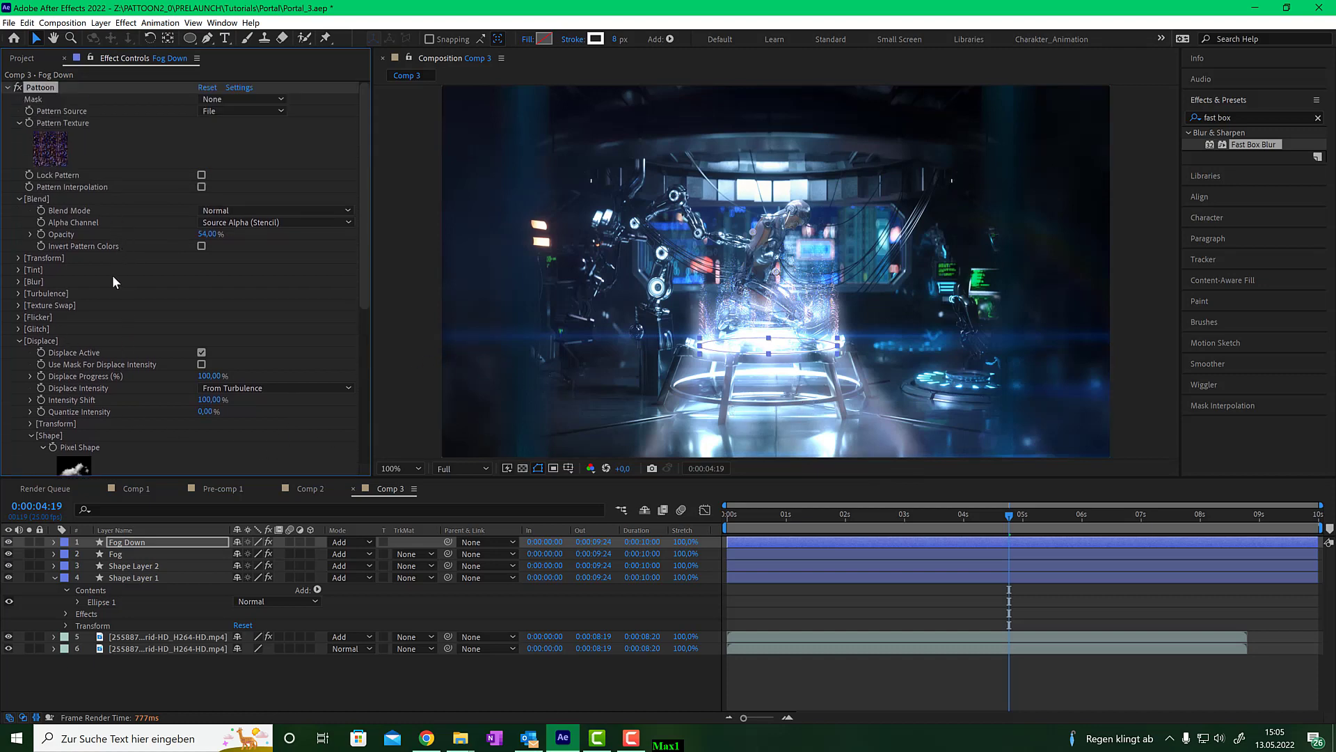
scroll(115, 286, down, 2)
scroll(119, 296, down, 3)
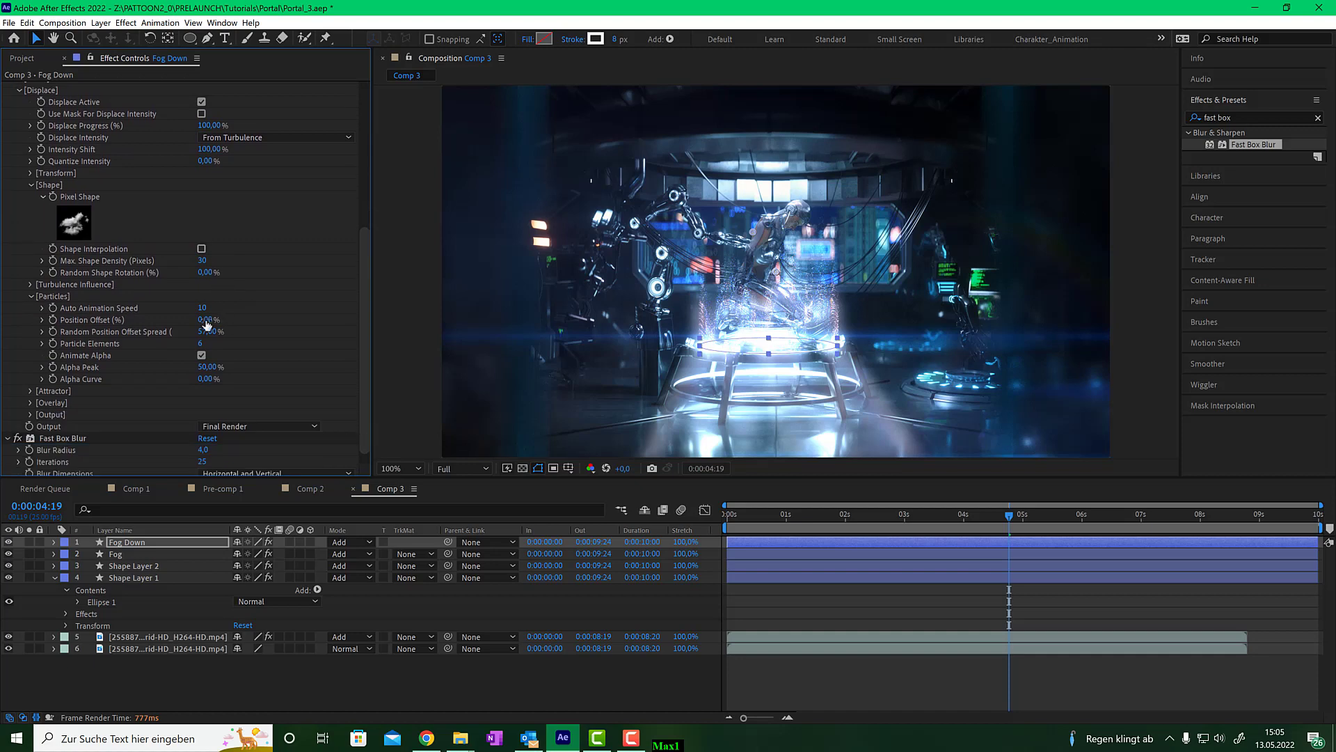
click(30, 172)
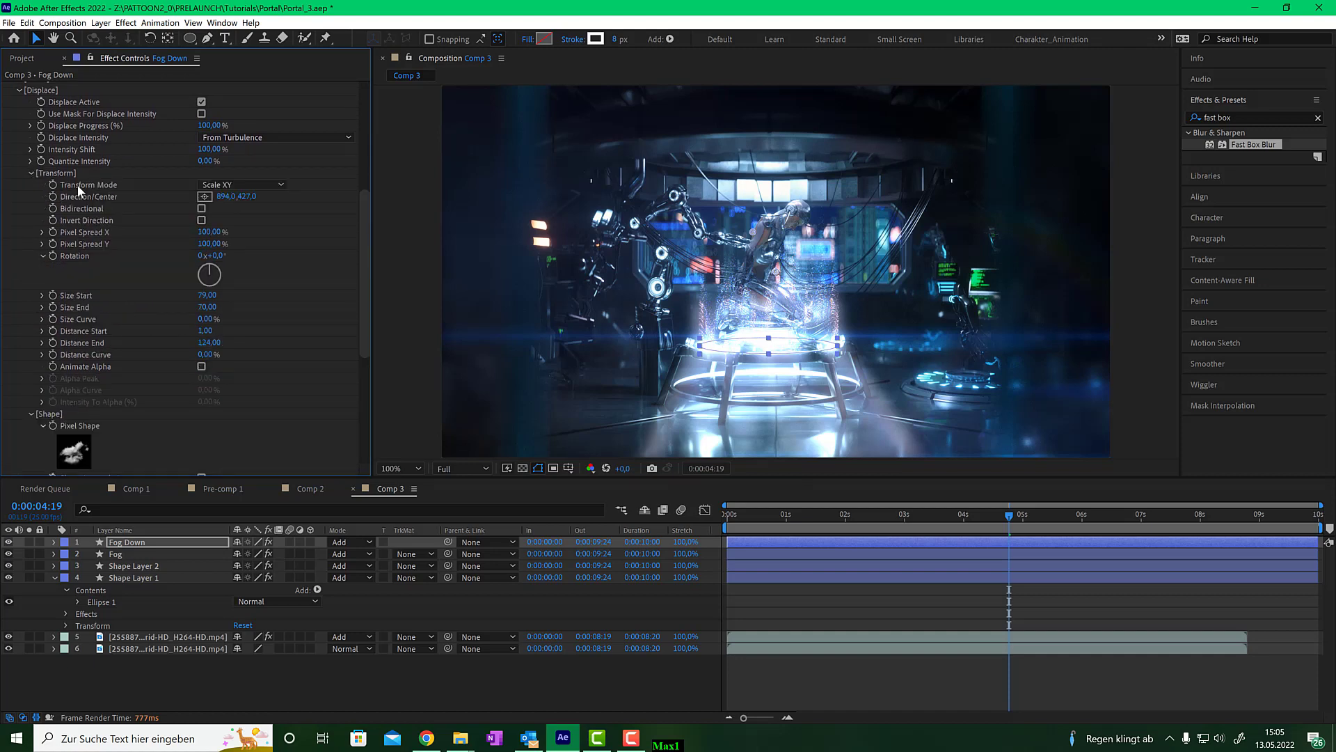
click(205, 196)
click(770, 320)
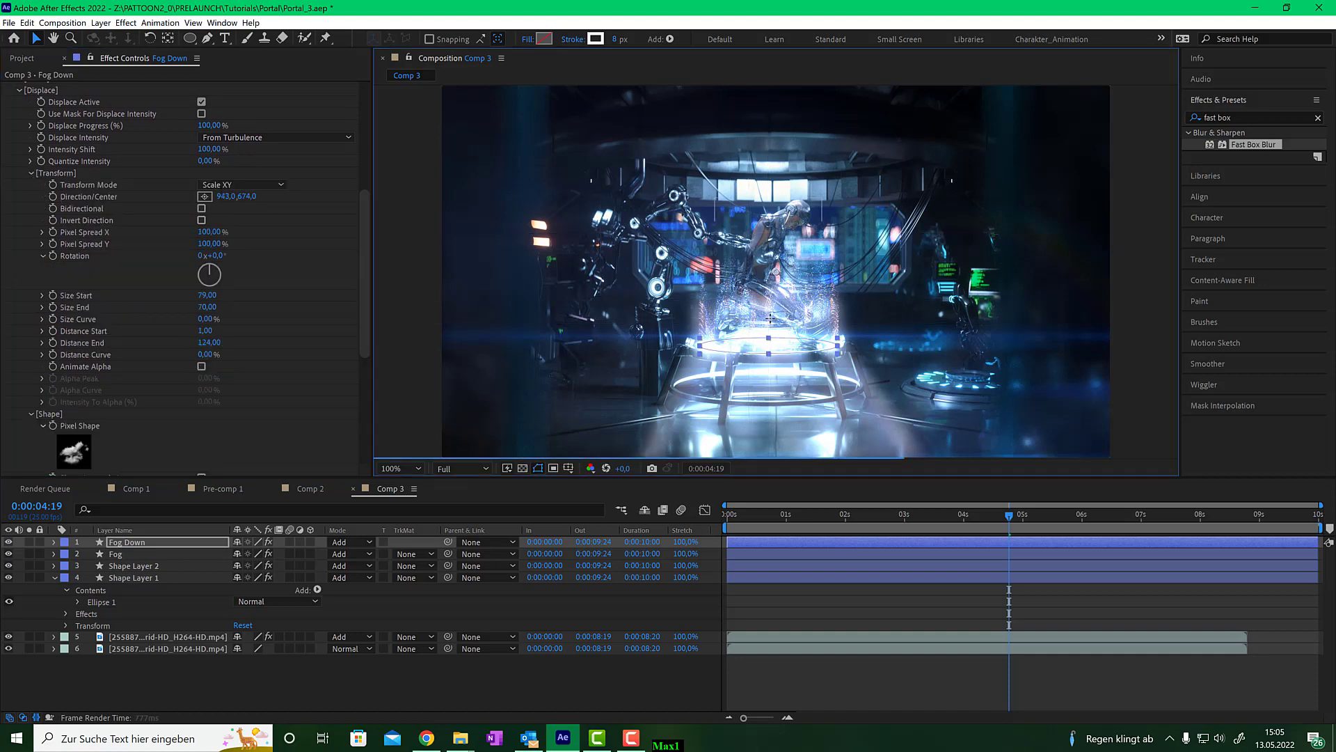
click(772, 317)
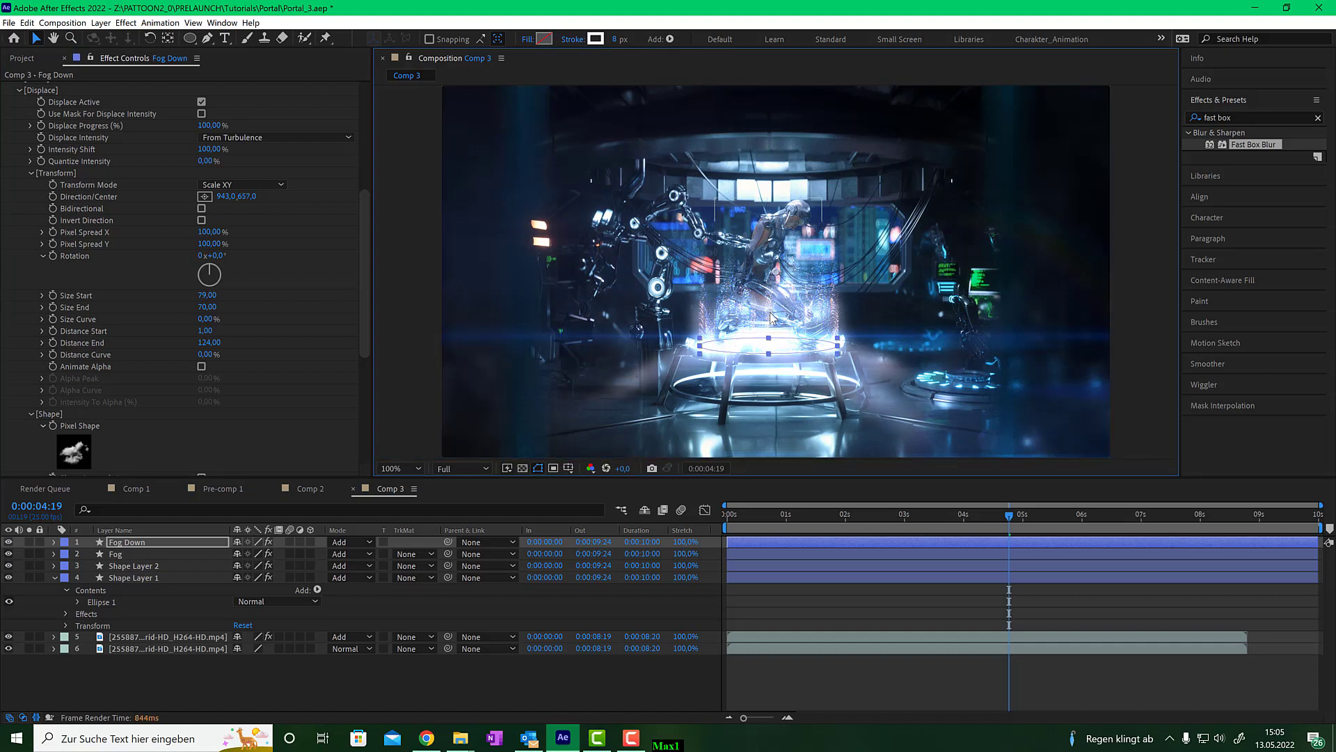
drag(770, 313, 770, 311)
- Nudge the Fog Down layer slightly lower in the composition and scrub the timeline to check the result
click(966, 514)
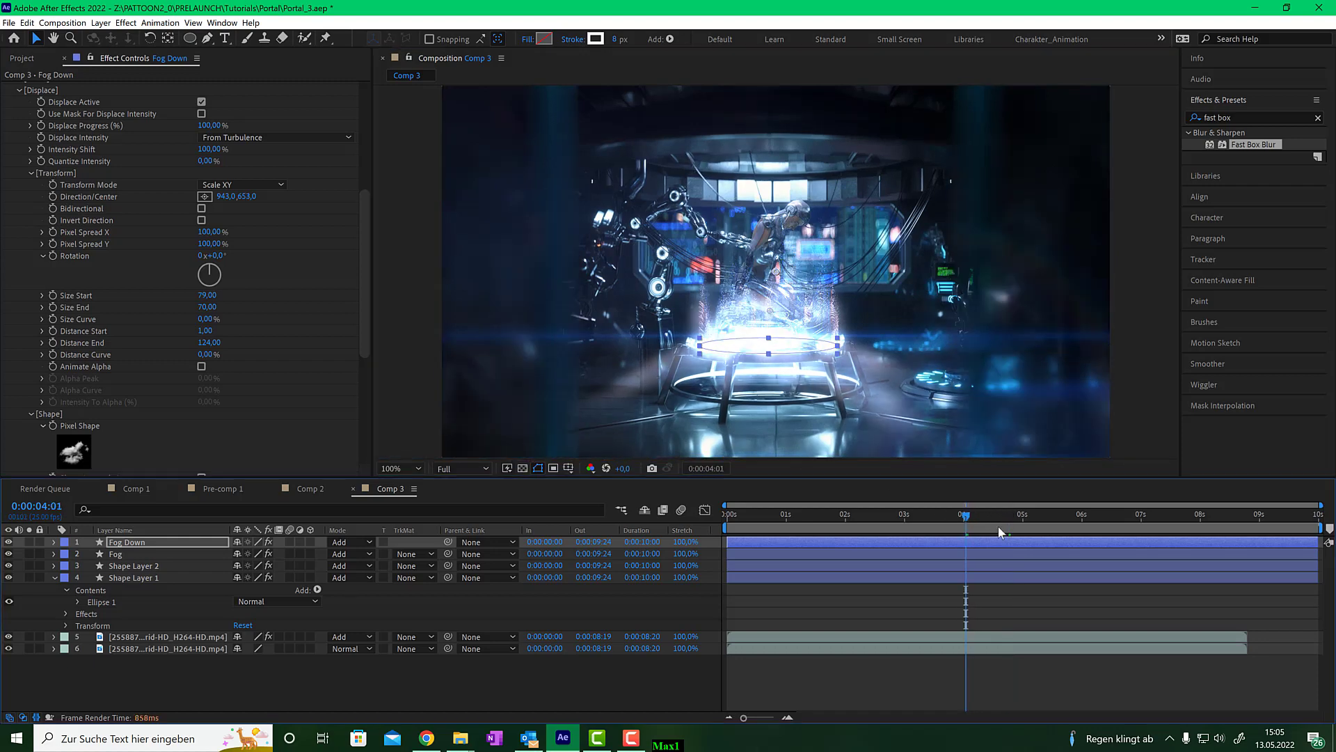
mouse_move(965, 517)
mouse_down()
mouse_move(914, 519)
mouse_move(949, 516)
mouse_up()
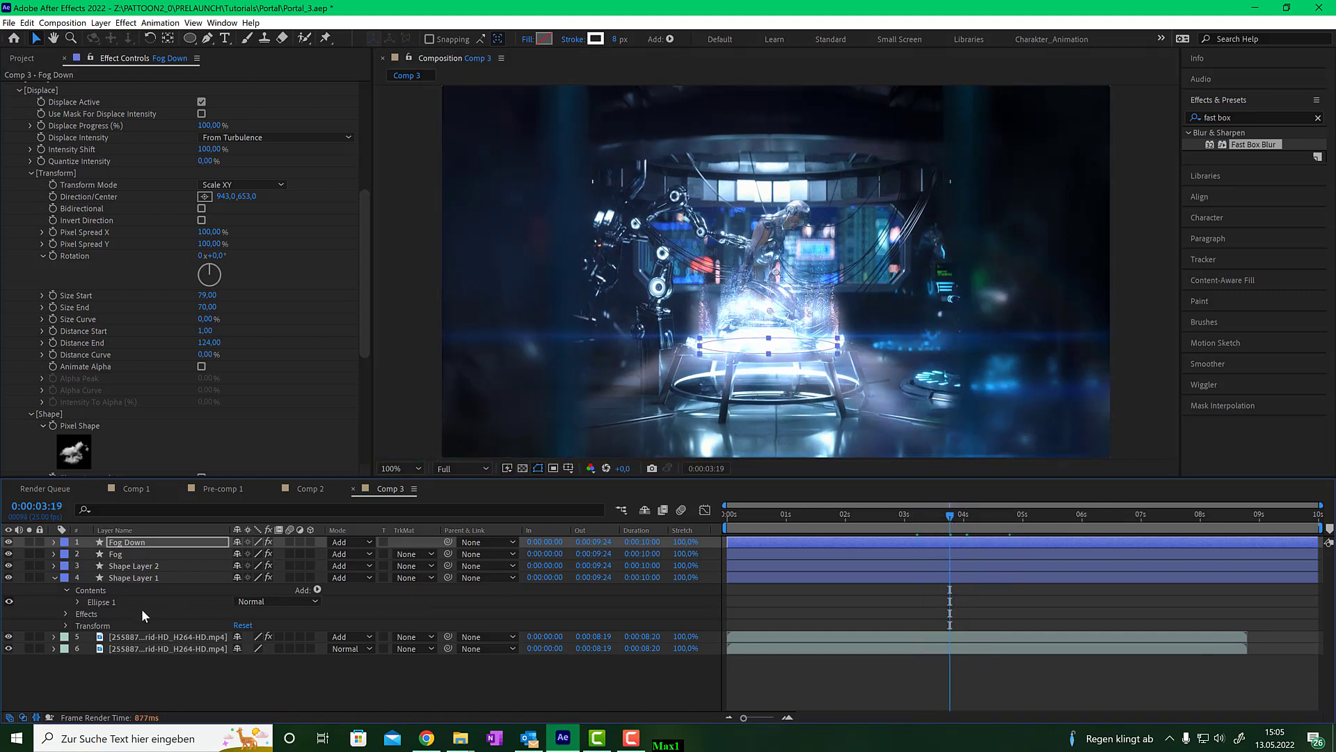
click(125, 541)
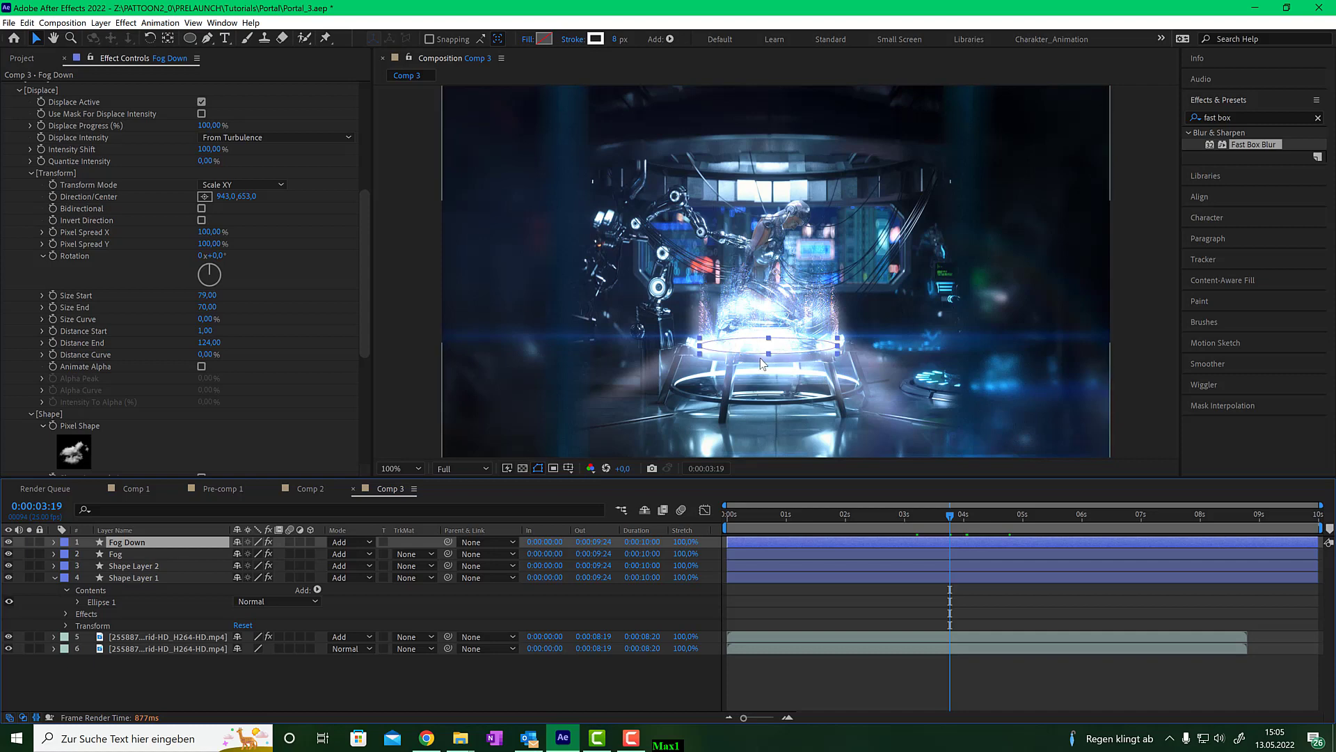
drag(753, 353, 752, 366)
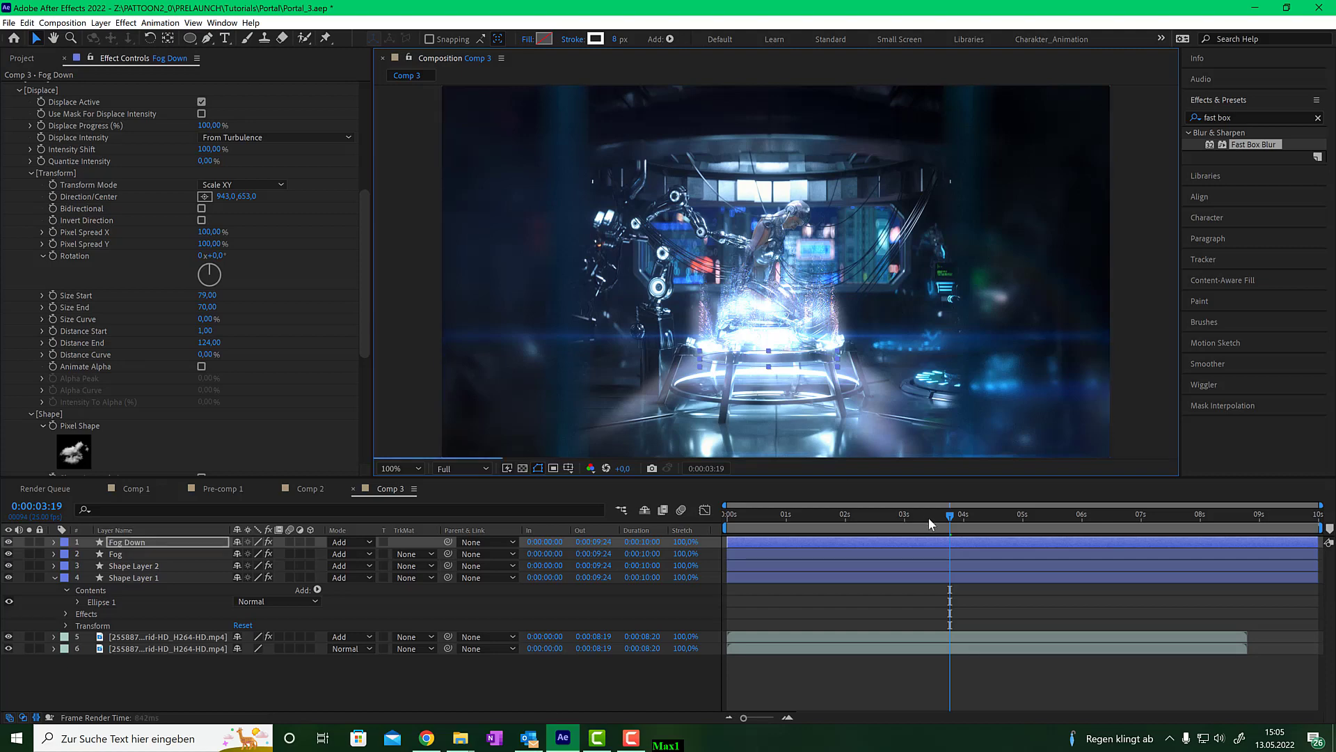
drag(950, 513, 918, 528)
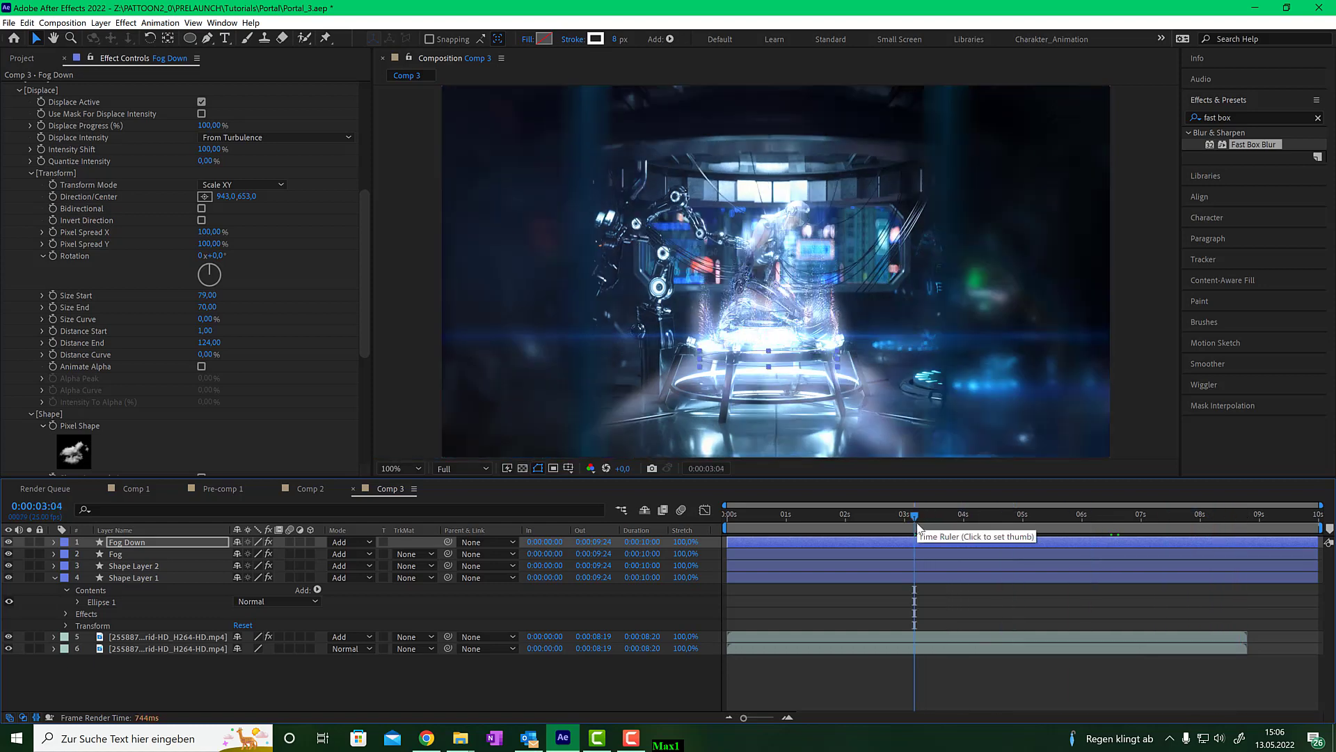